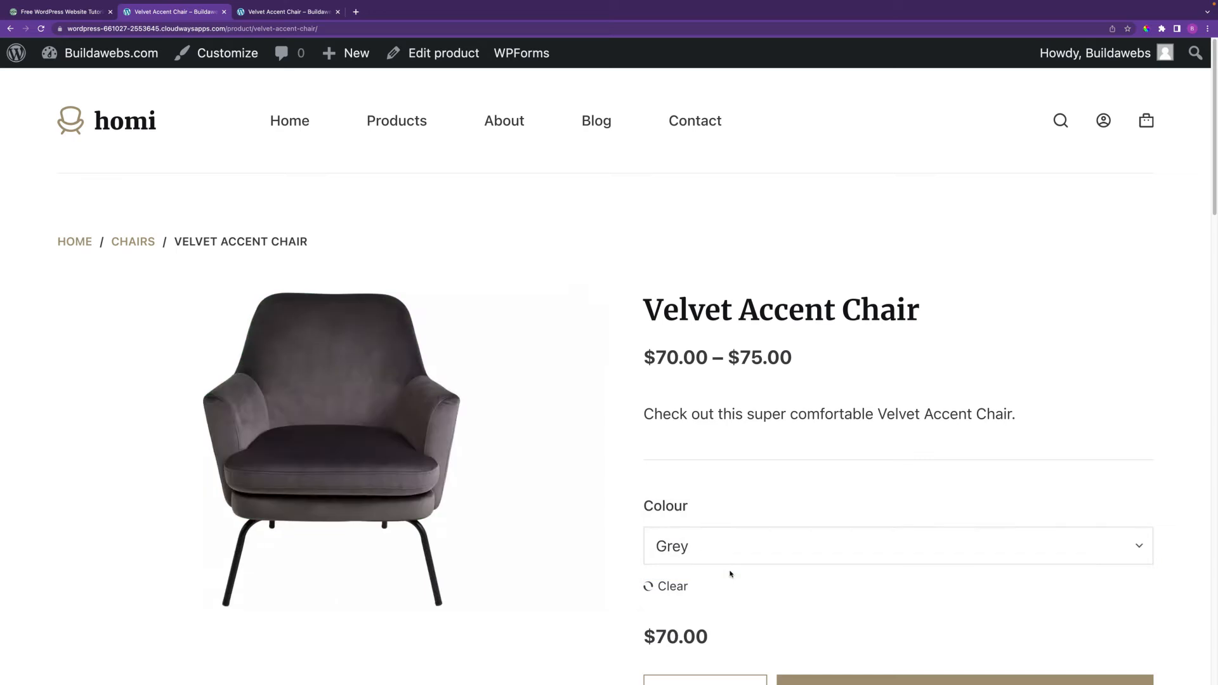
- Preview the Velvet Accent Chair's Green, Grey and Blue swatches, then return to the first site tab
click(288, 12)
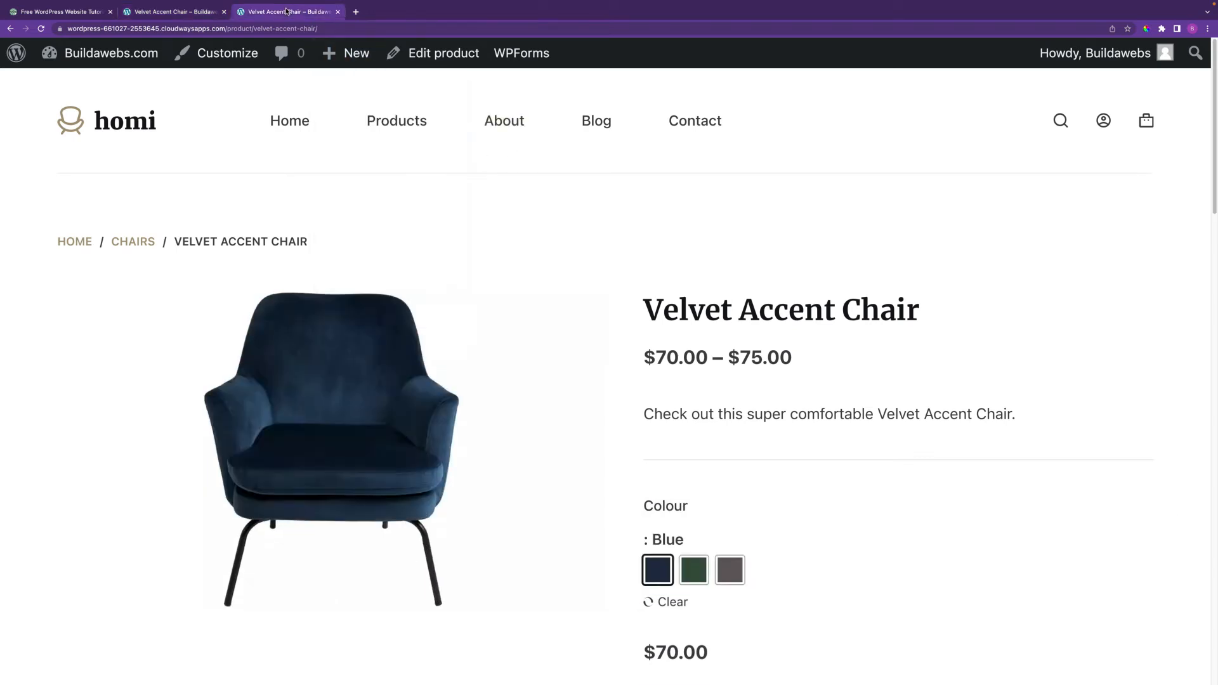
click(693, 572)
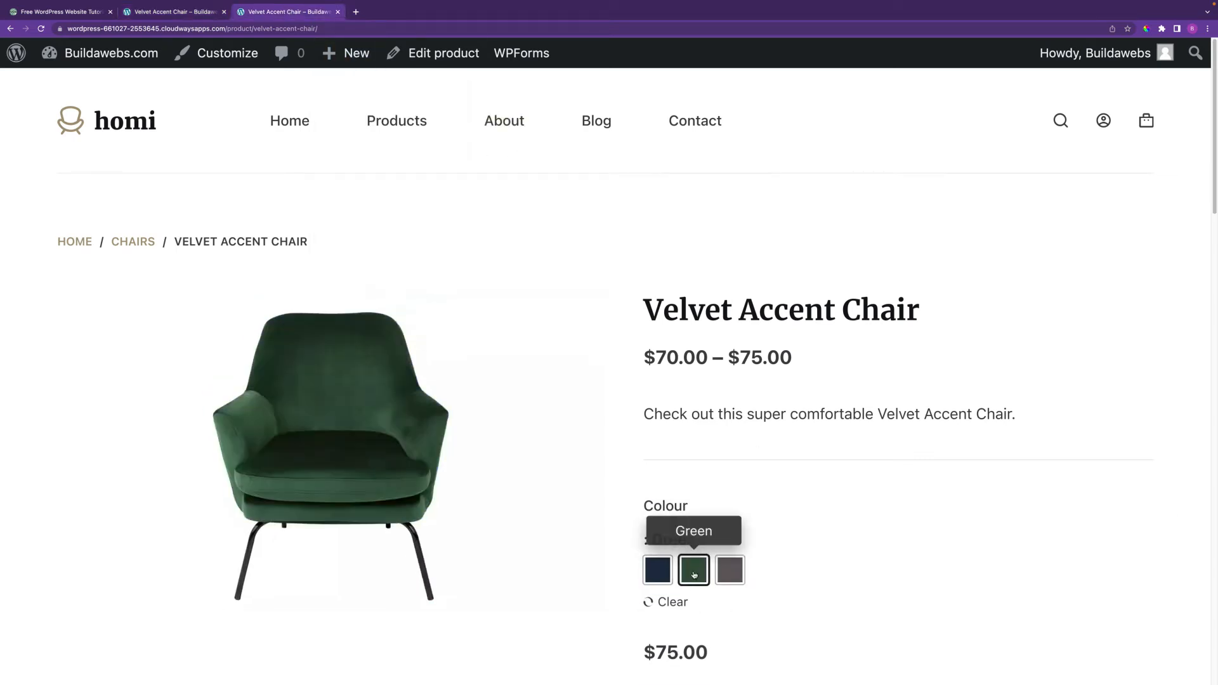
click(729, 573)
click(693, 572)
click(657, 574)
click(686, 573)
click(720, 573)
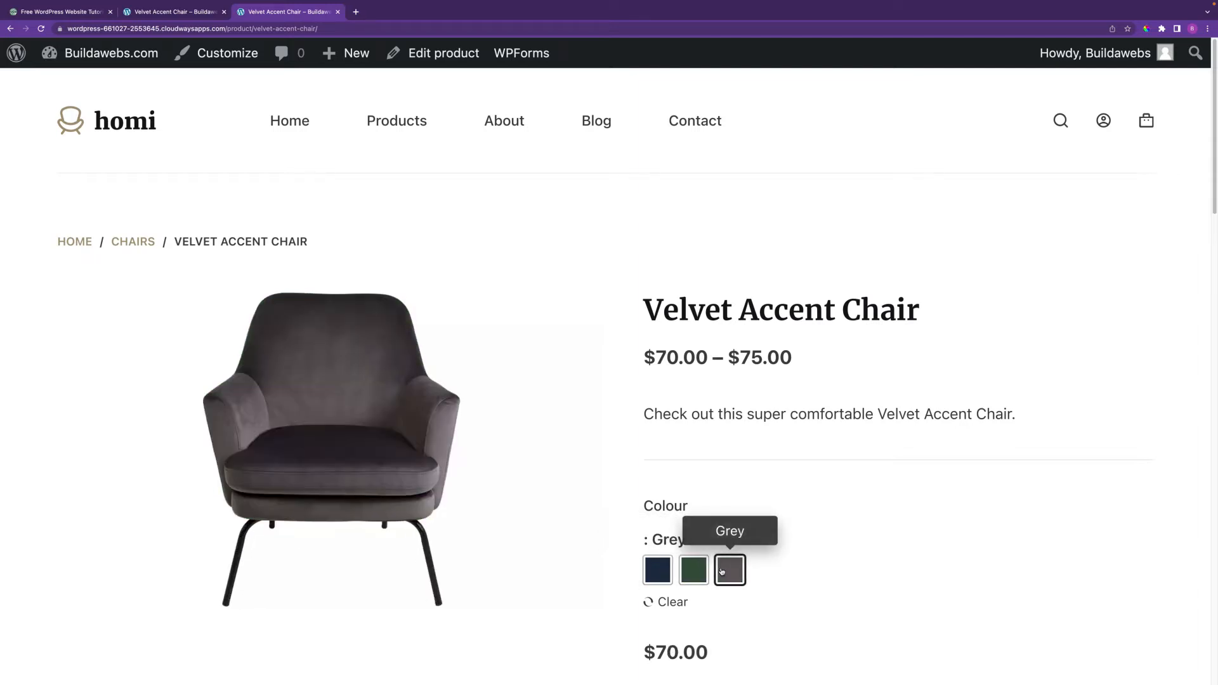
click(657, 571)
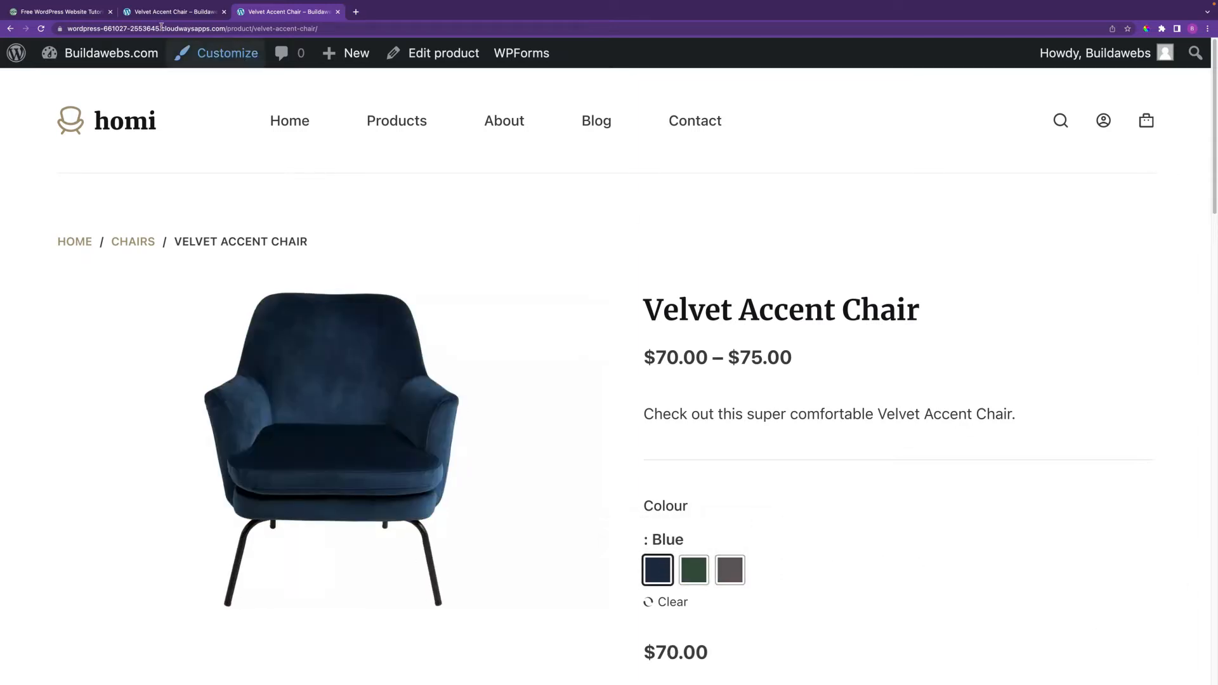
click(78, 12)
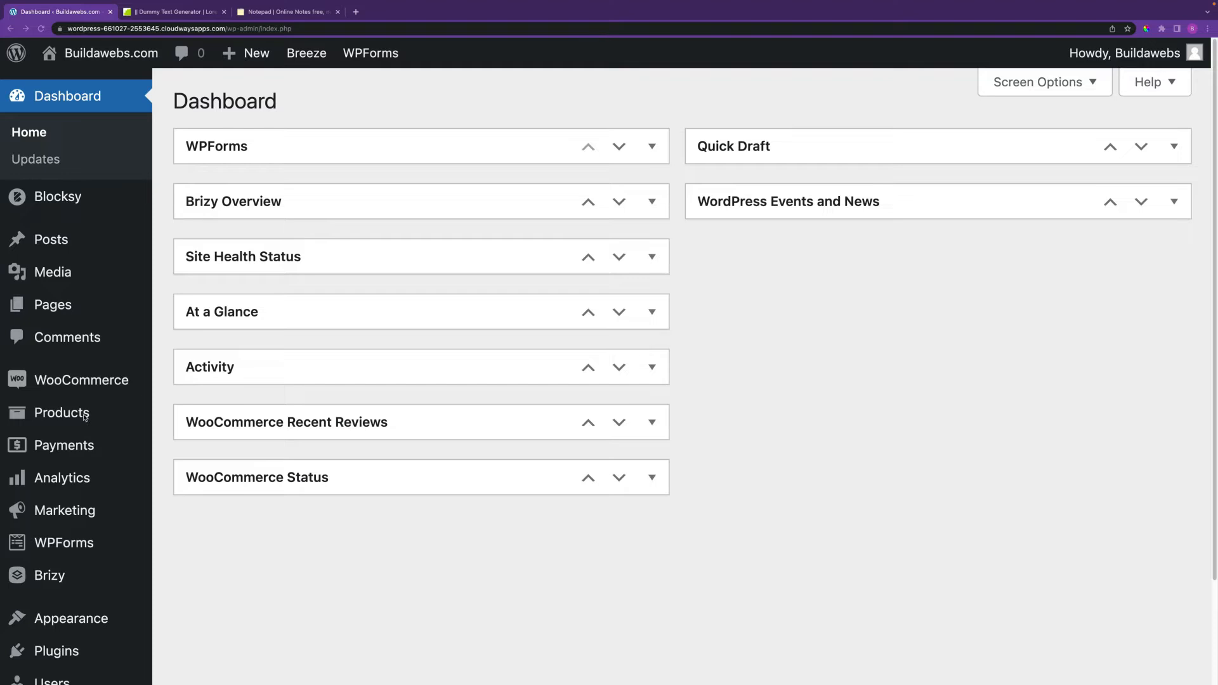
- Add a 'Colour' attribute under Products > Attributes and open its terms page
mouse_move(84, 419)
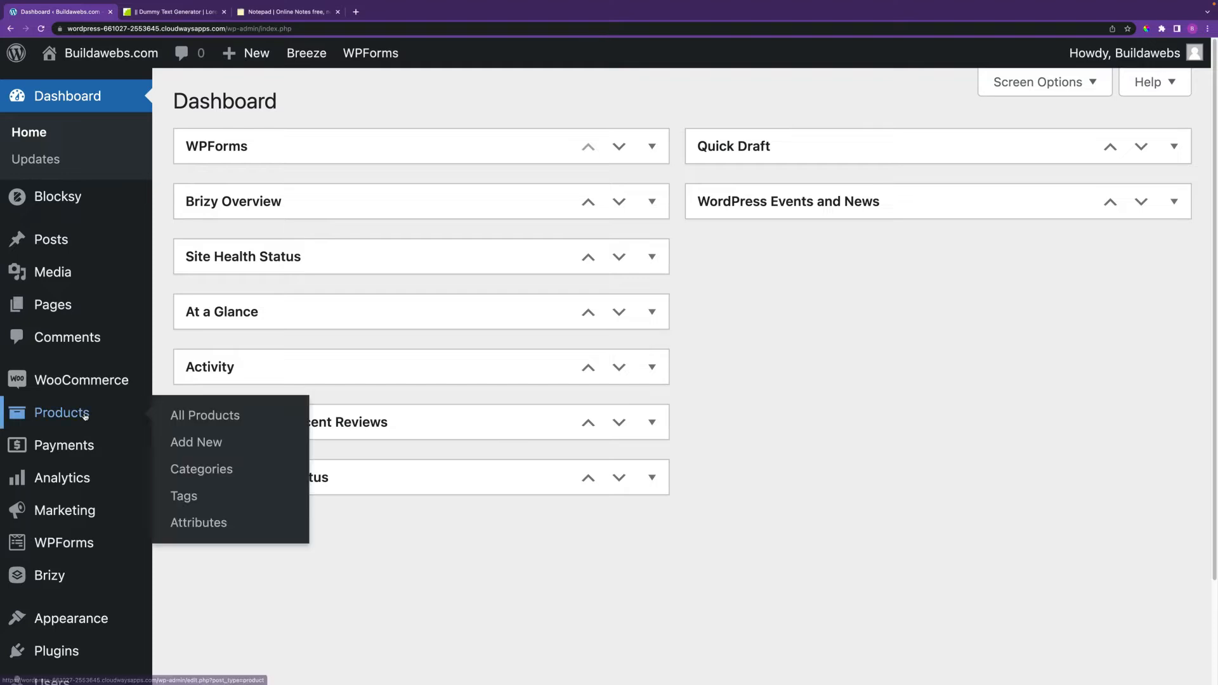
click(209, 524)
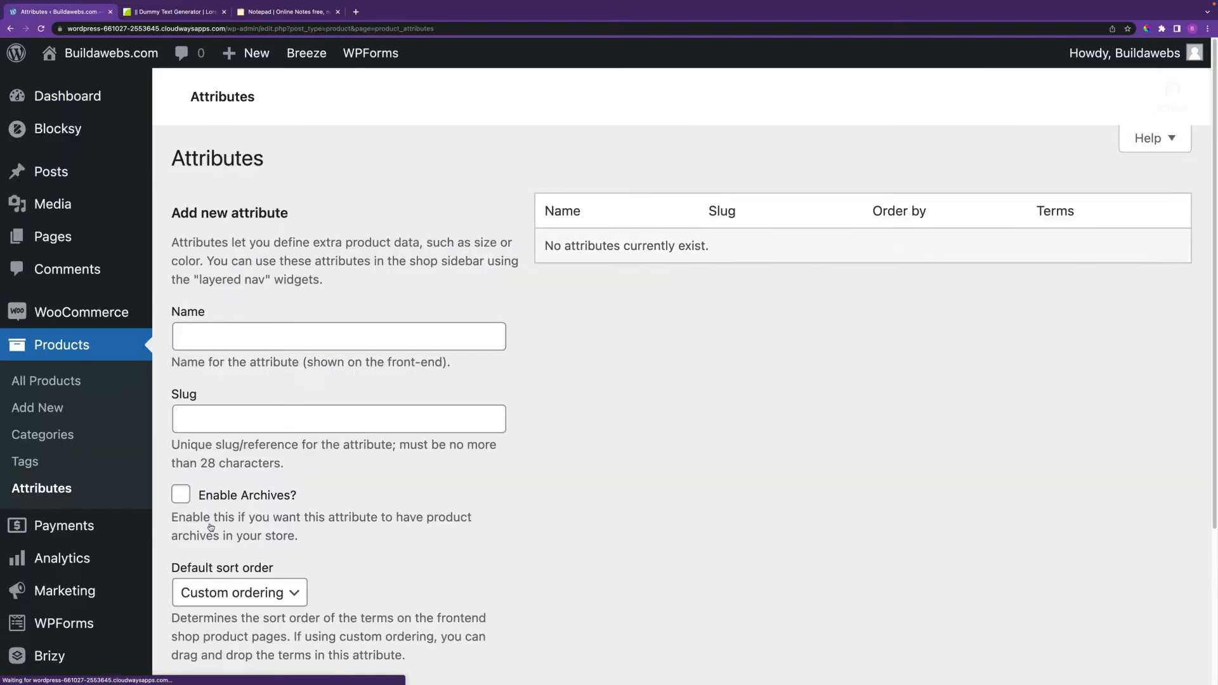
click(257, 335)
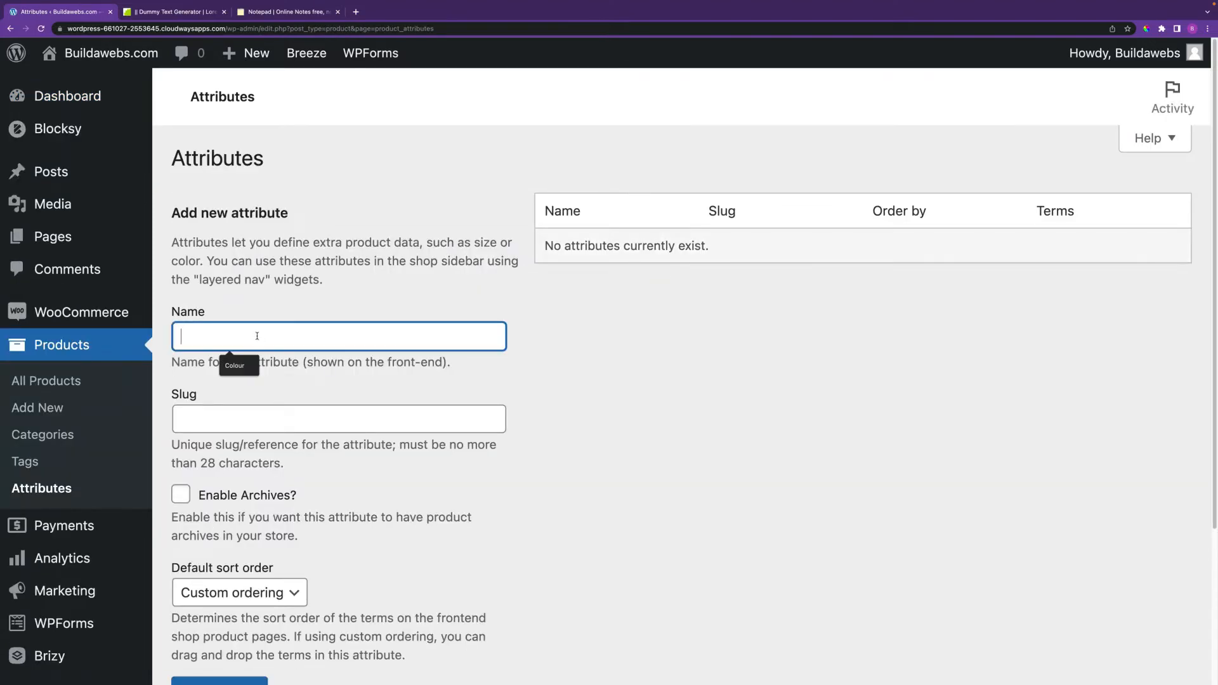
click(244, 368)
scroll(558, 449, down, 3)
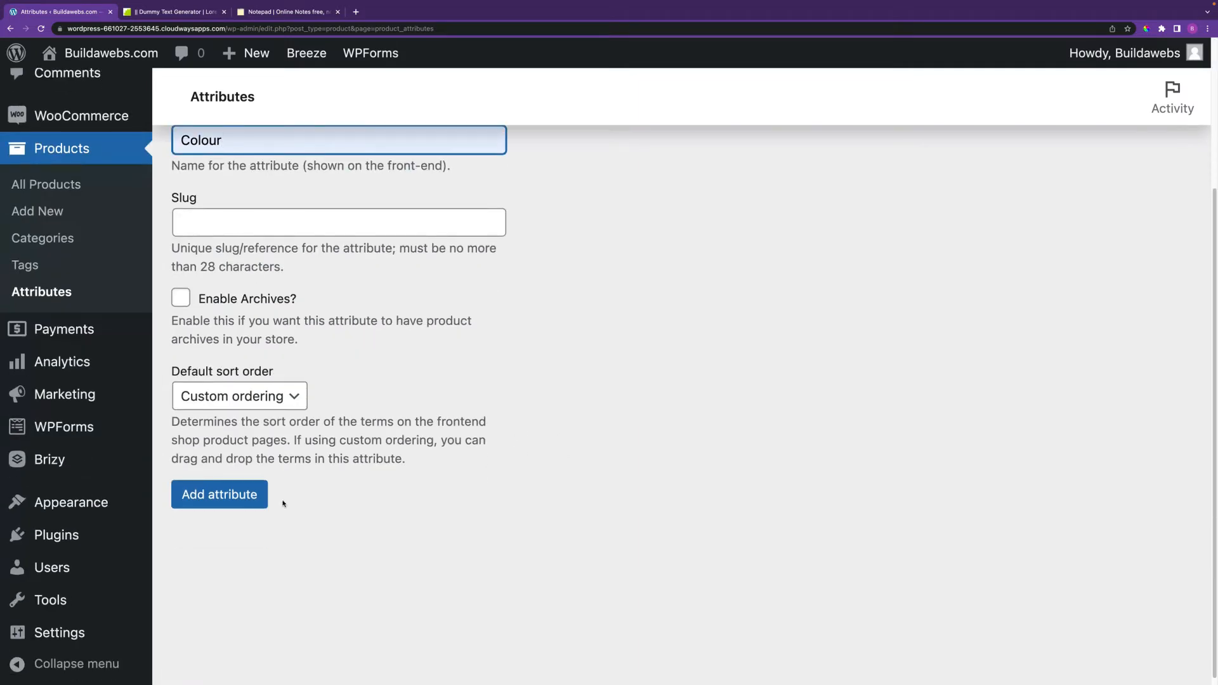
click(238, 498)
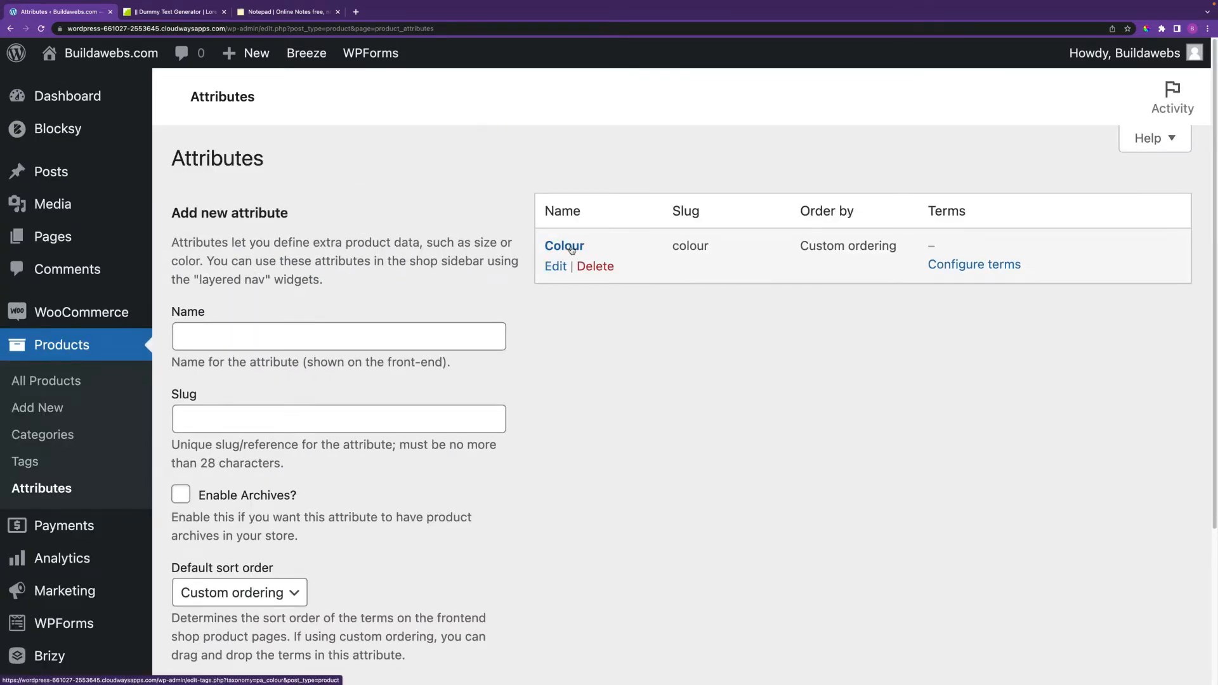
click(571, 250)
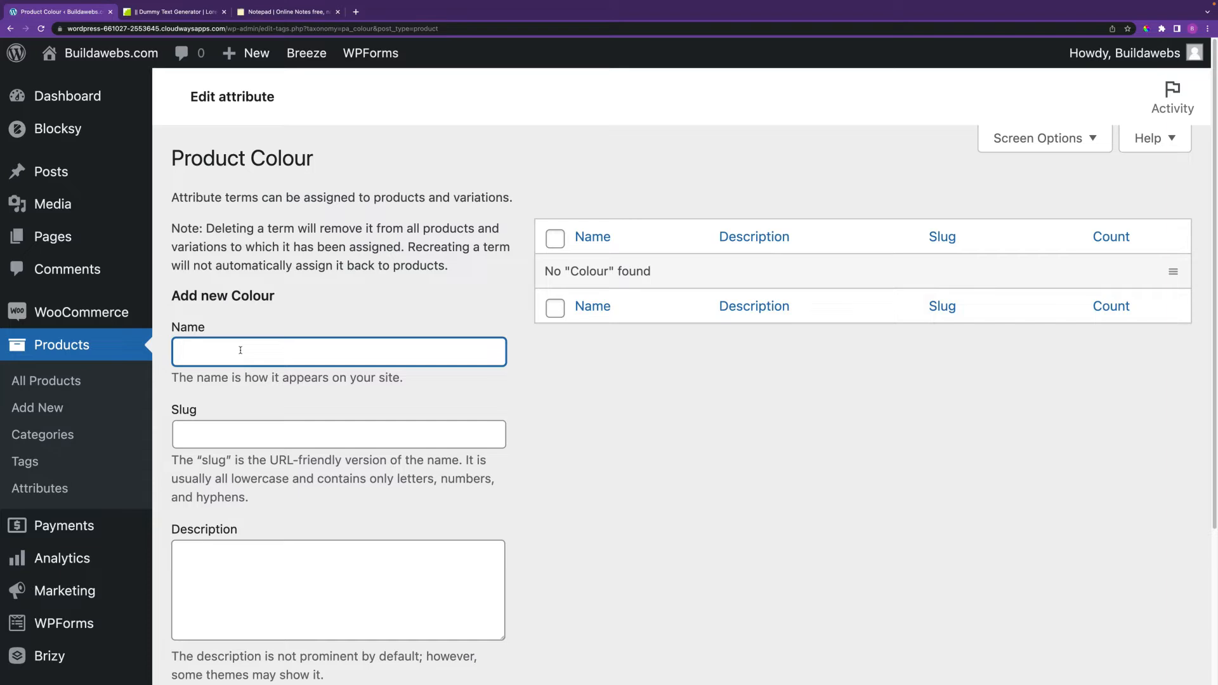
- Add Blue, Green and Grey as Colour terms and go back to the Attributes list
text(Blue)
scroll(280, 541, down, 3)
click(272, 546)
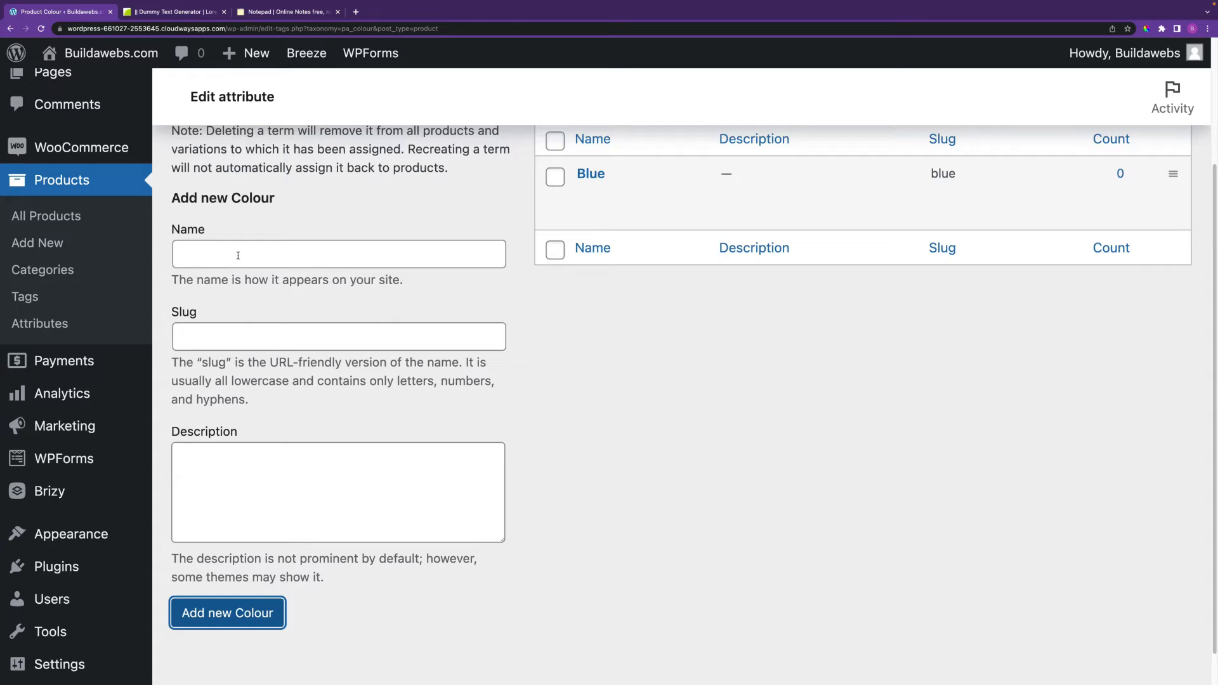
click(238, 255)
text(Green)
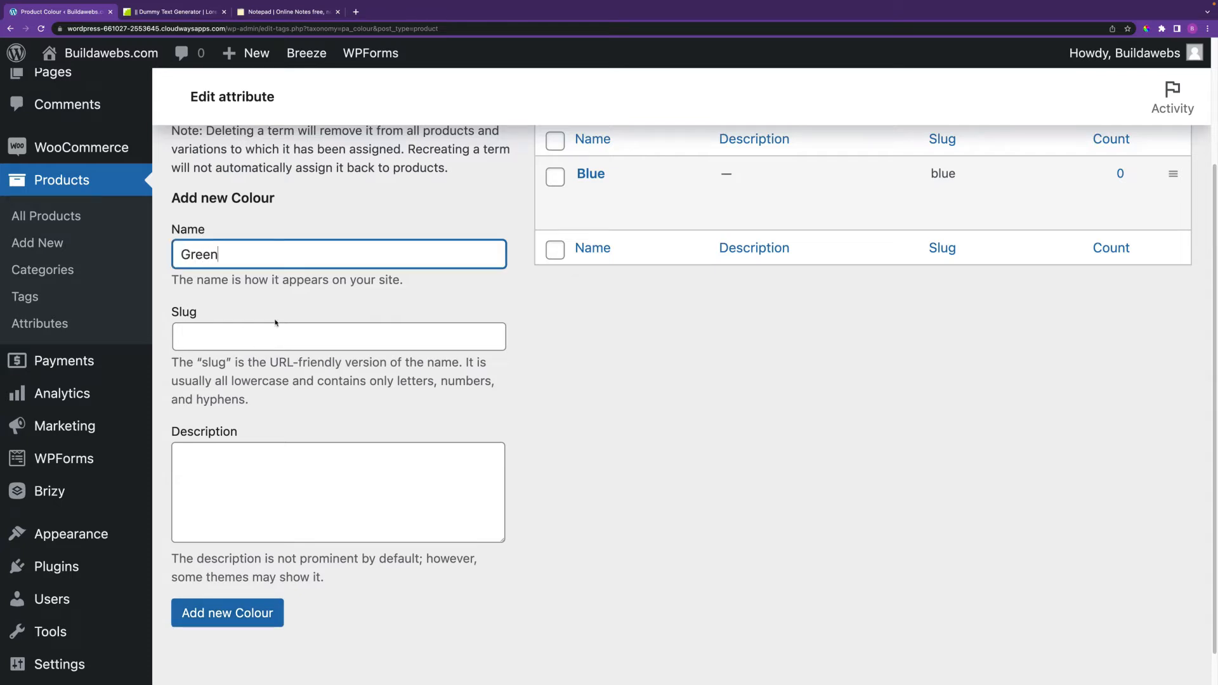
key(Return)
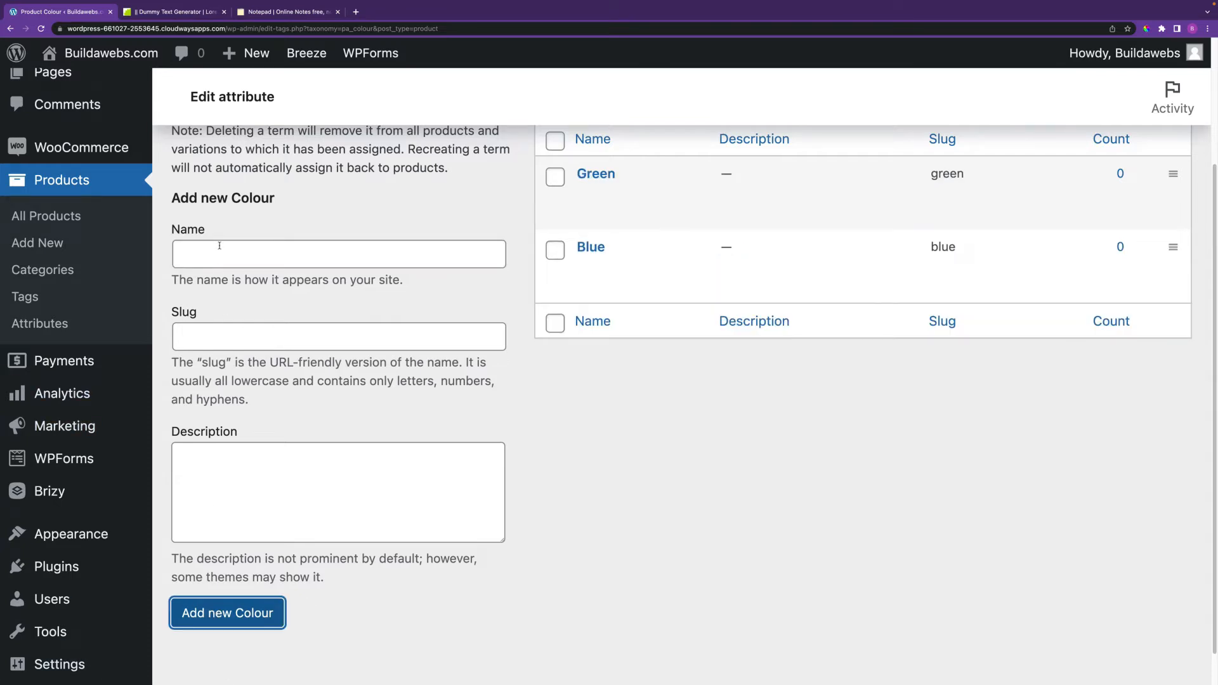
click(220, 246)
text(Grey)
click(227, 619)
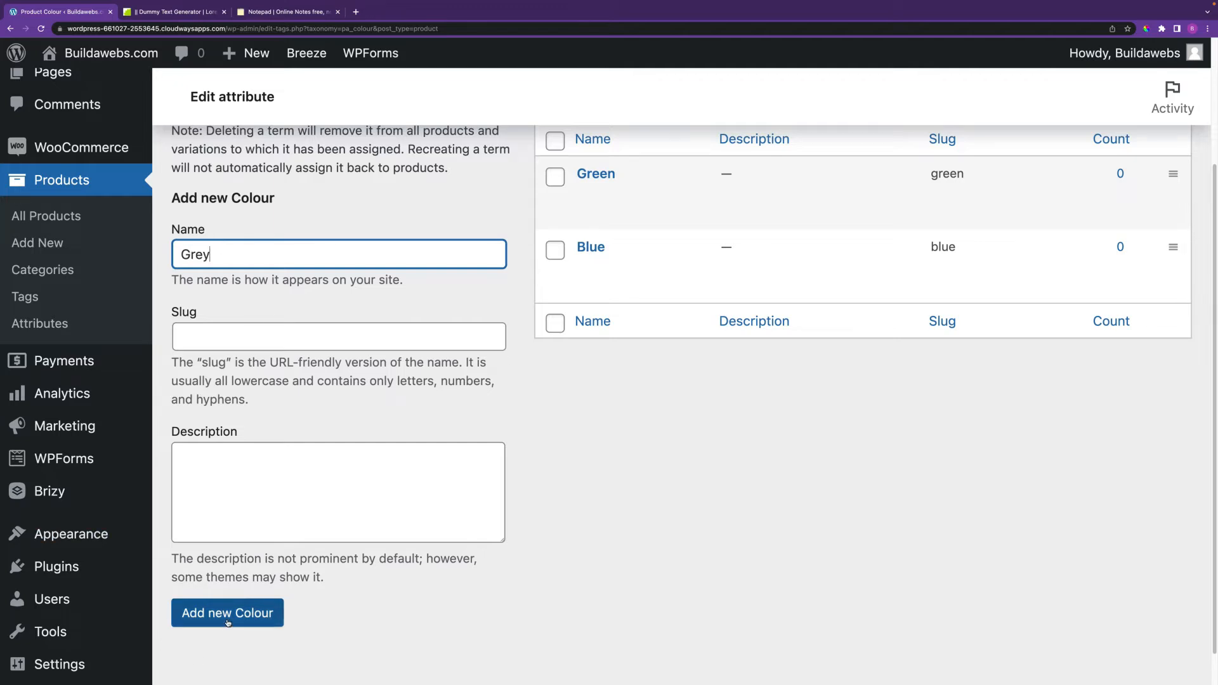
scroll(798, 395, up, 3)
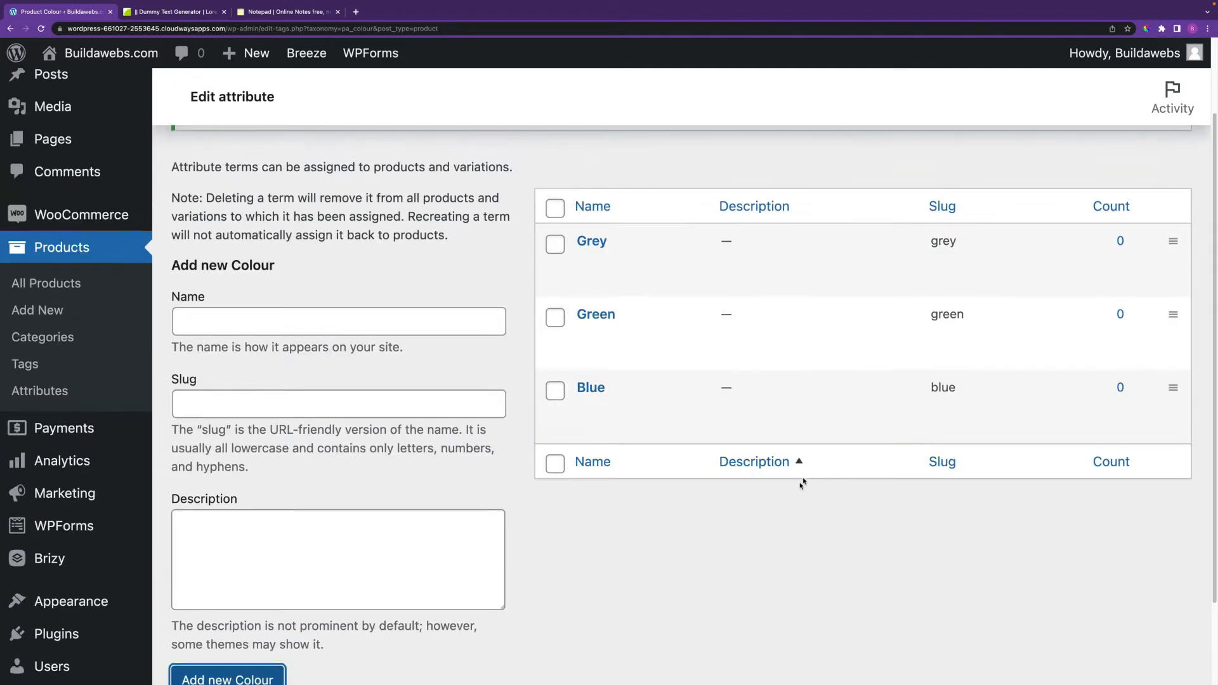
click(48, 488)
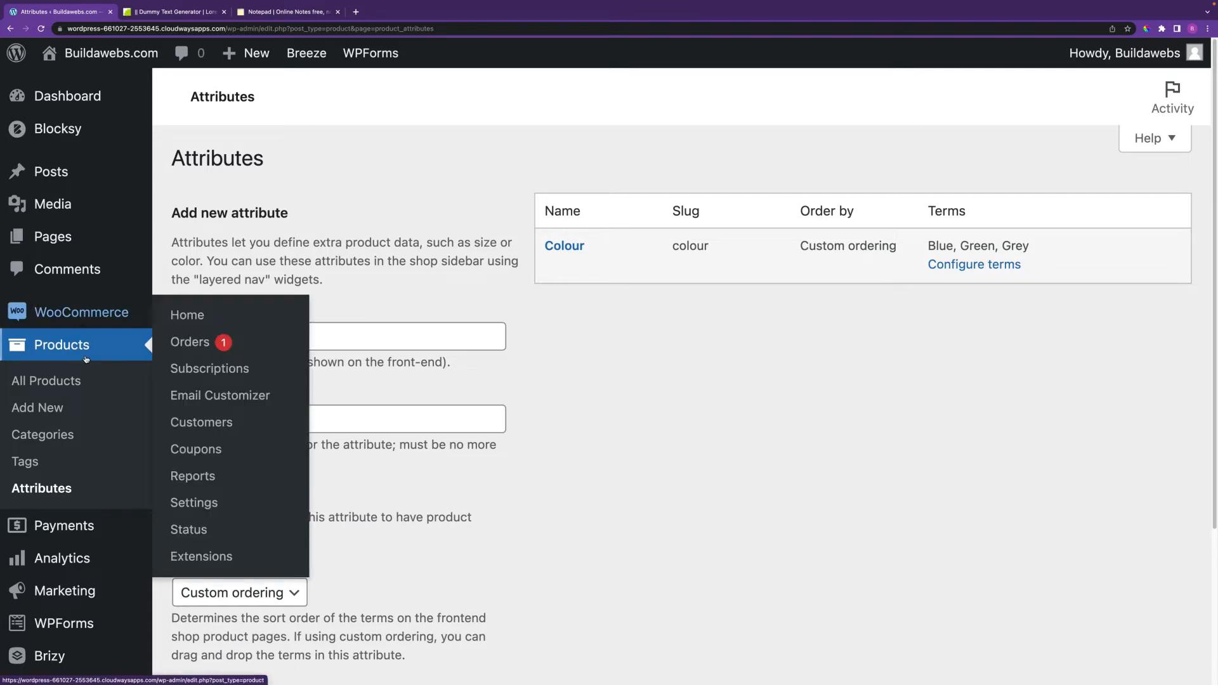
- Begin a new product titled 'Velvet Accent Chair', then move to the Blind Text Generator tab
click(60, 411)
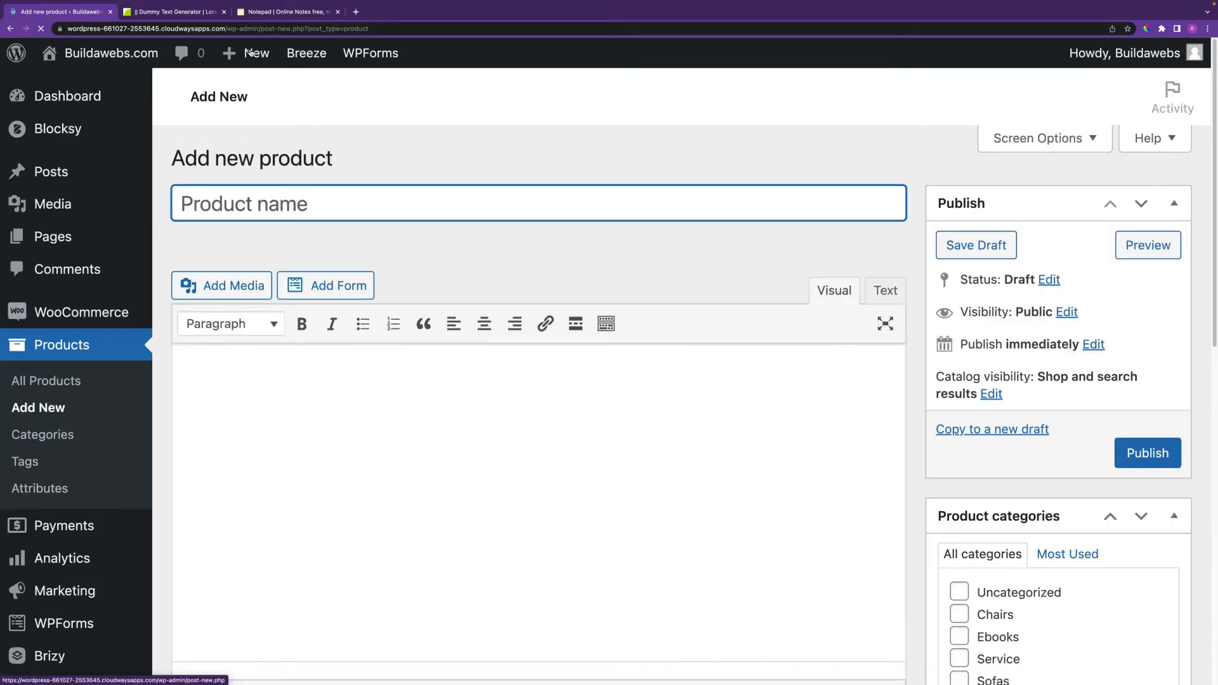
mouse_move(252, 53)
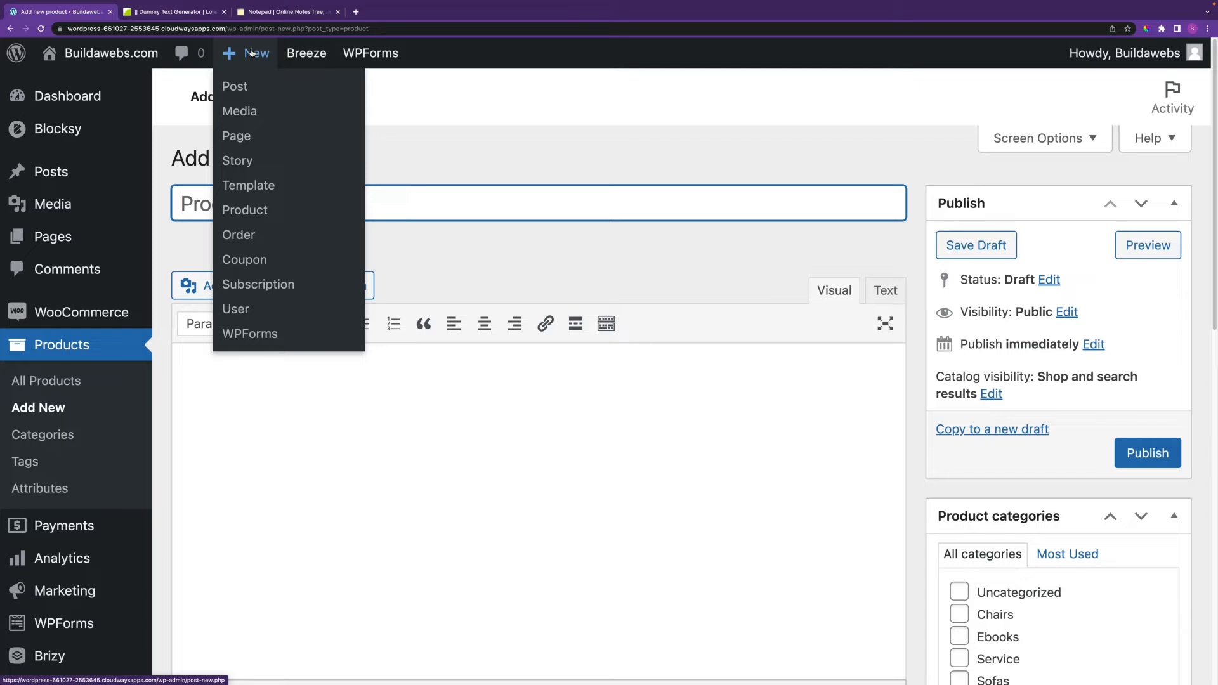
click(263, 213)
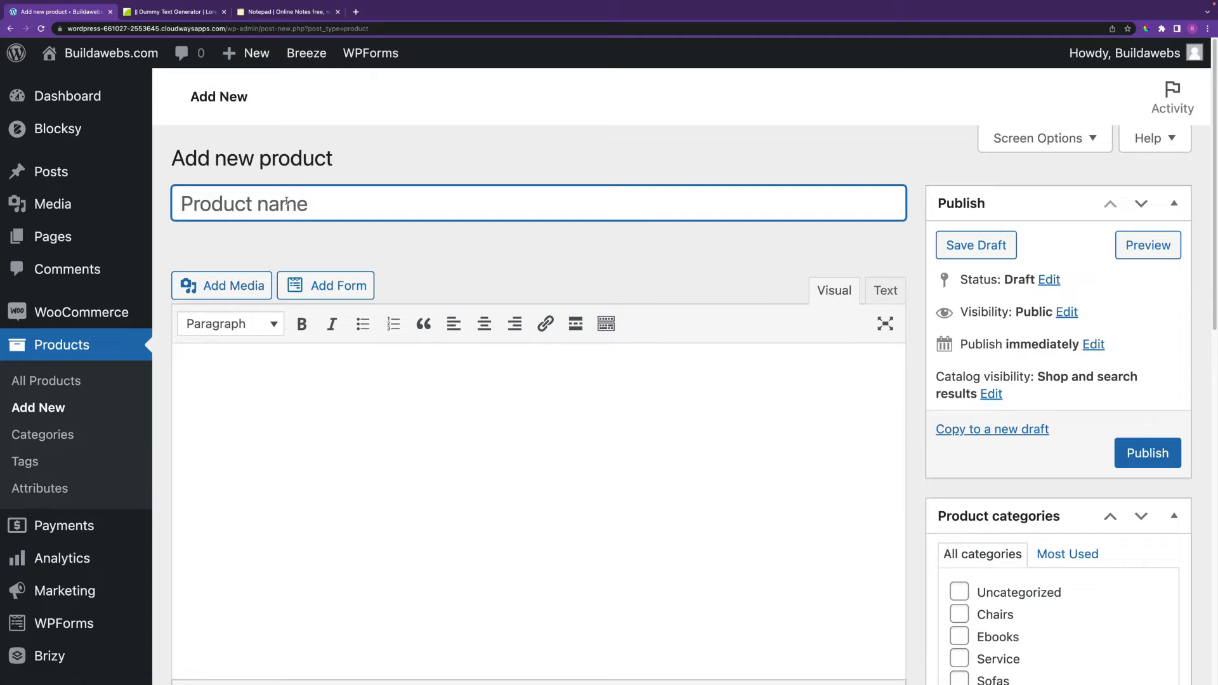
text(Velvet Accent Chair)
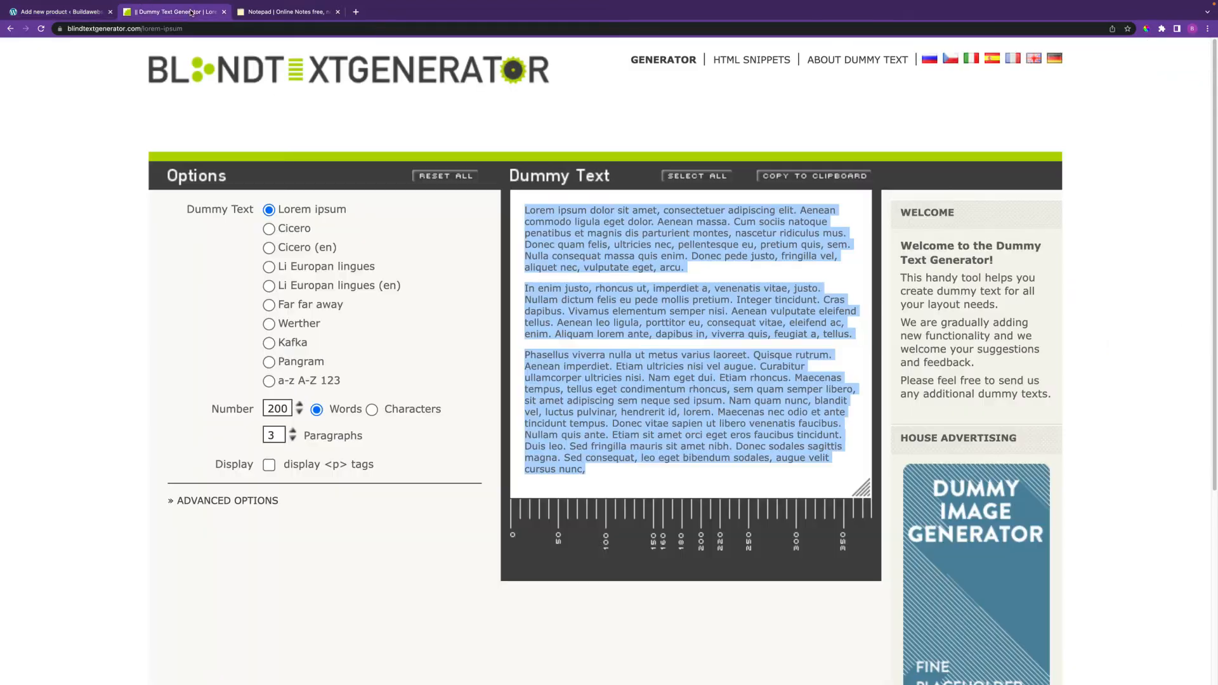
click(181, 12)
- Select the three Lorem ipsum paragraphs and return to the chair's empty description editor
click(554, 221)
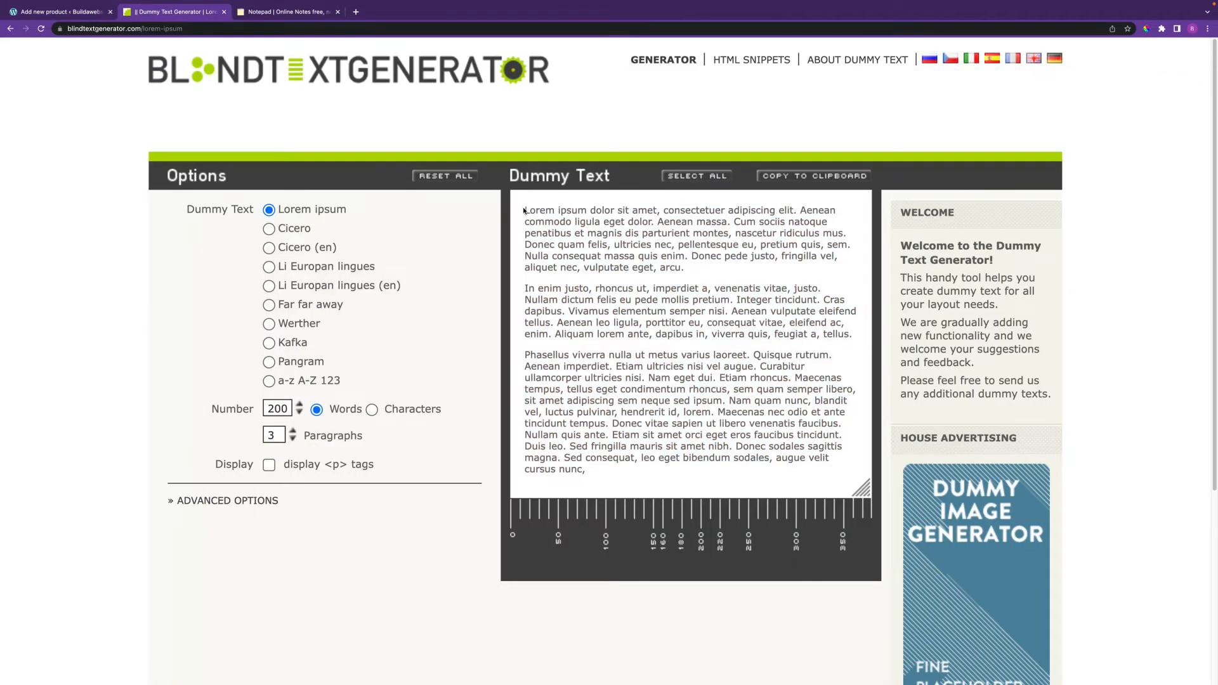
drag(526, 209, 684, 478)
key(ctrl+c)
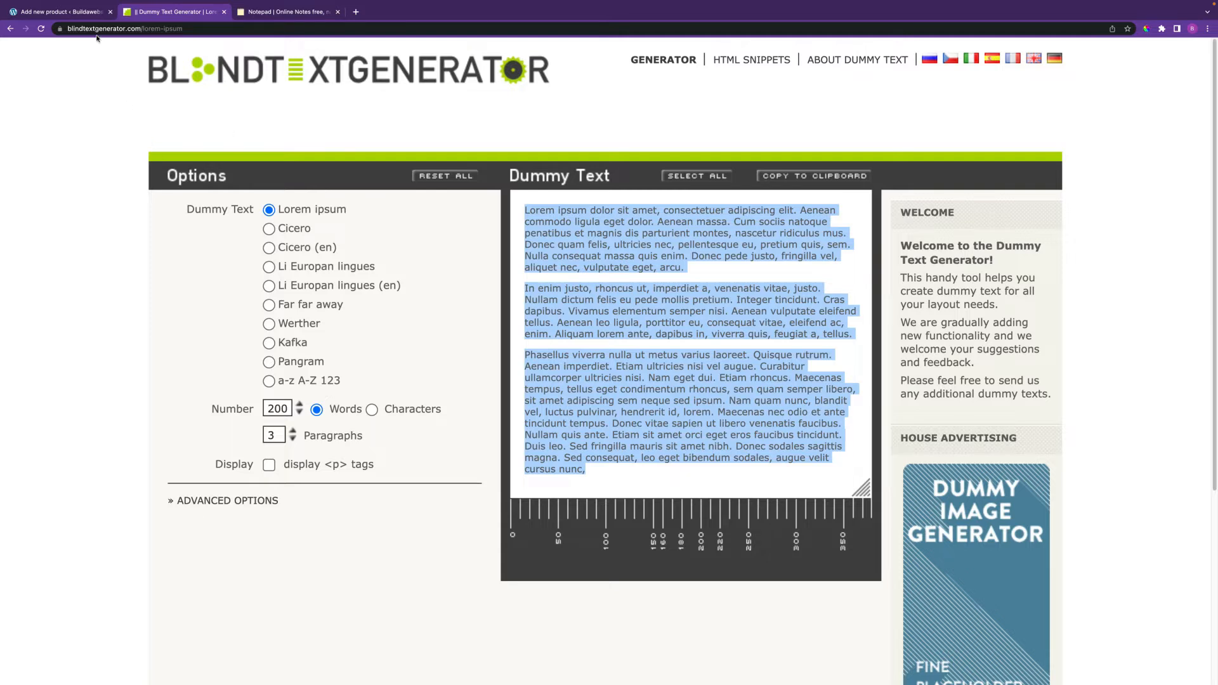
click(54, 12)
click(304, 379)
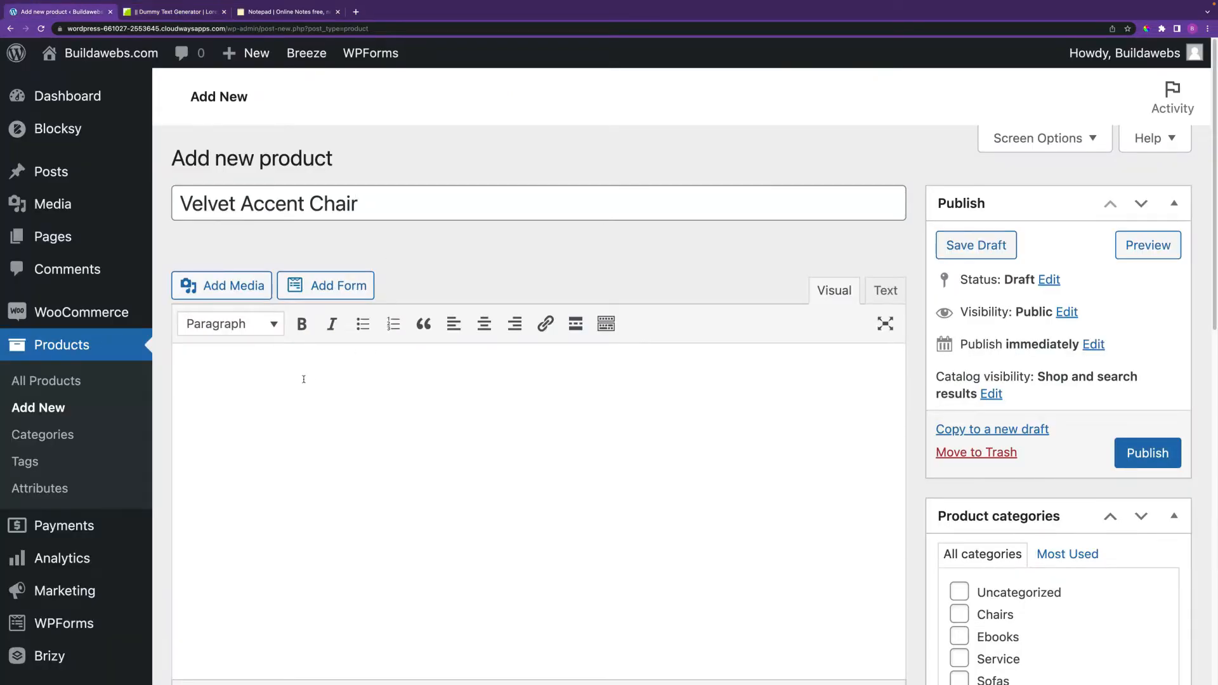
- Paste the three lorem ipsum paragraphs as the description and tick the Chairs category
key(ctrl+v)
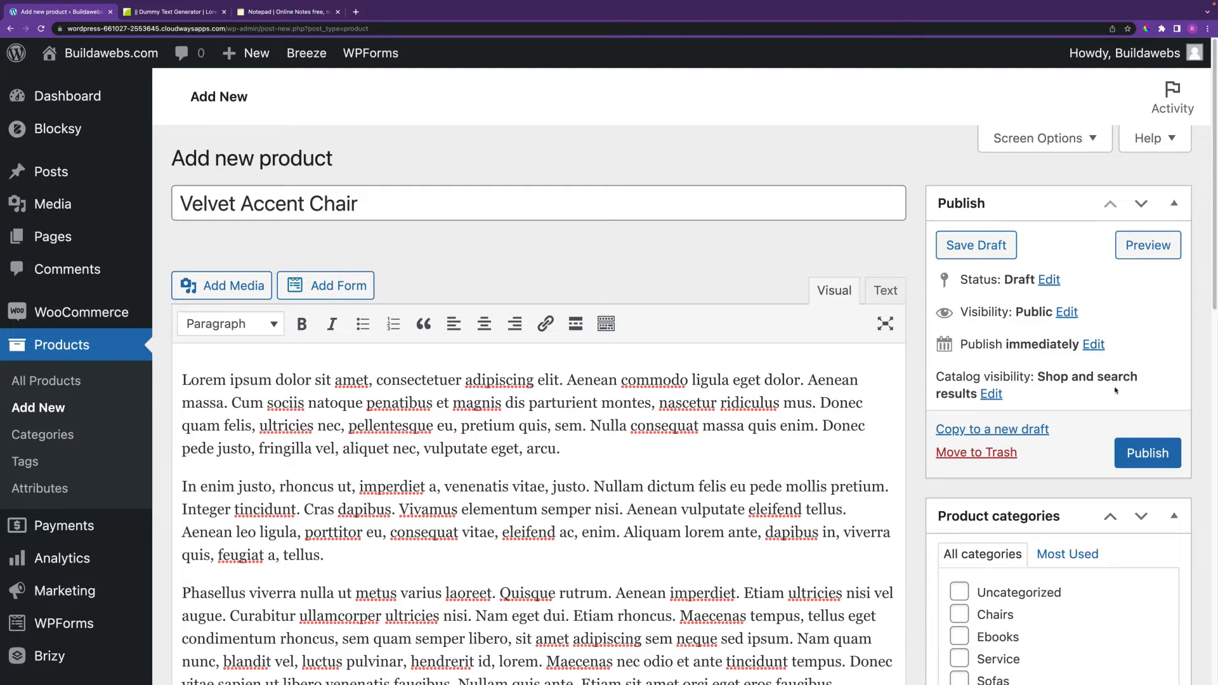
scroll(1107, 456, down, 5)
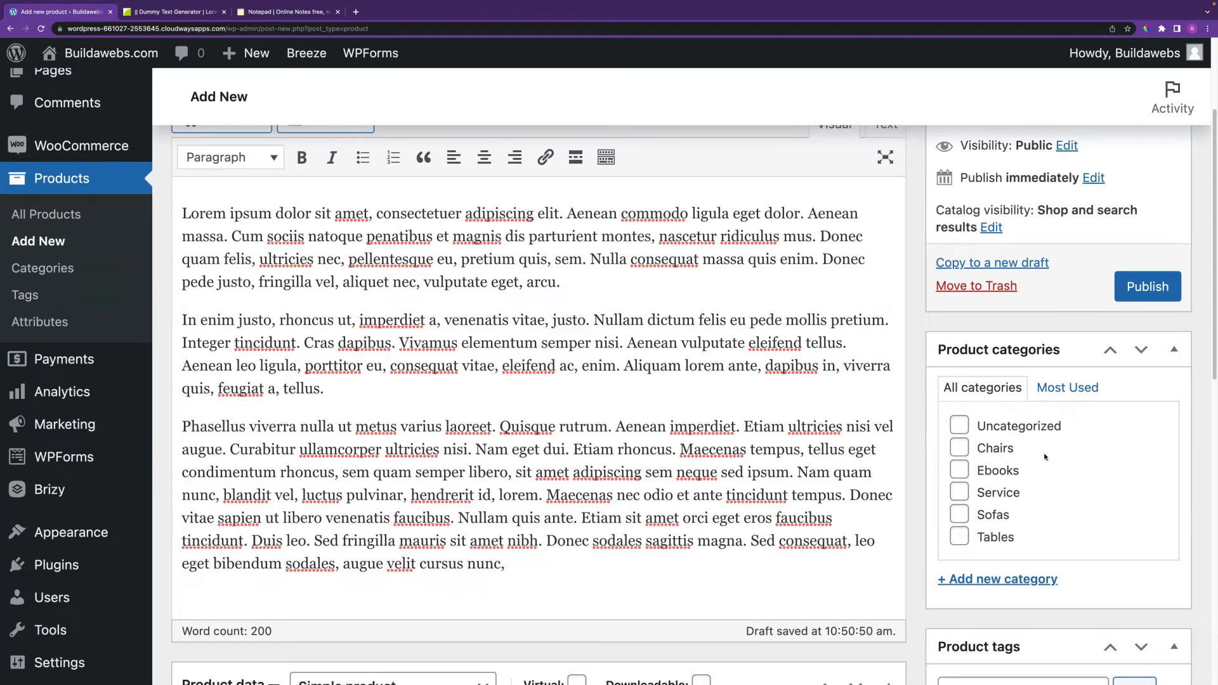
click(961, 449)
- Type 'chairs' in the new-category form, then clear it and collapse the form
click(1005, 580)
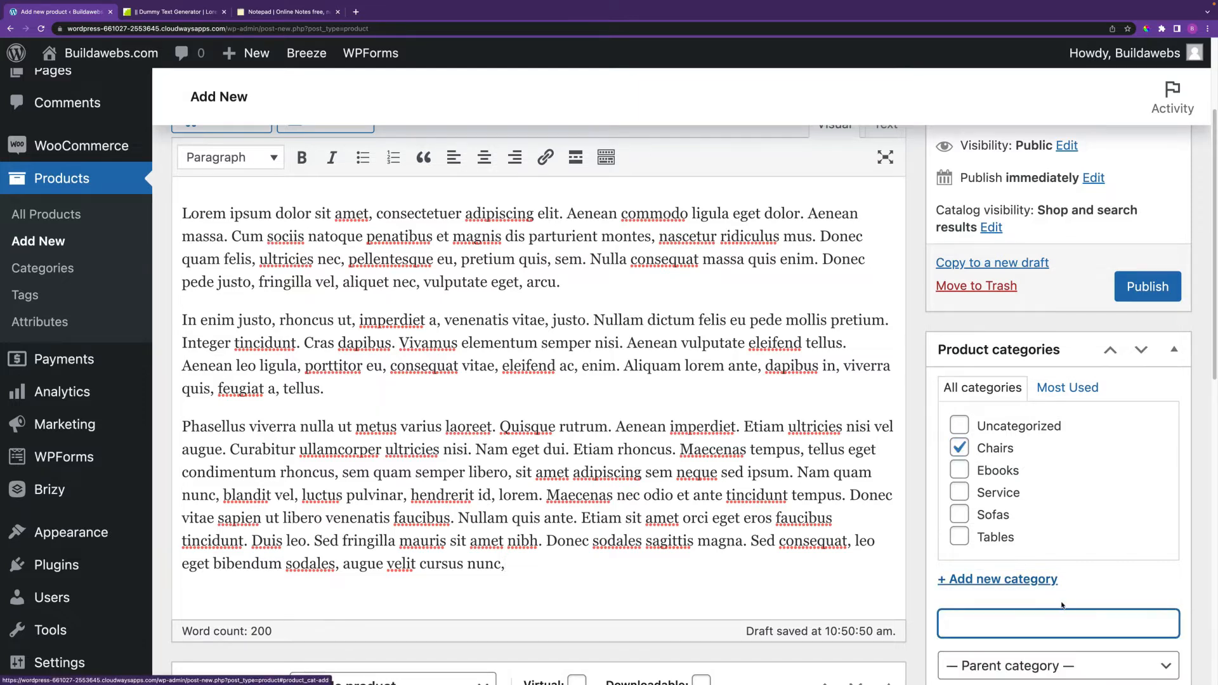
scroll(1062, 607, down, 3)
text(chairs)
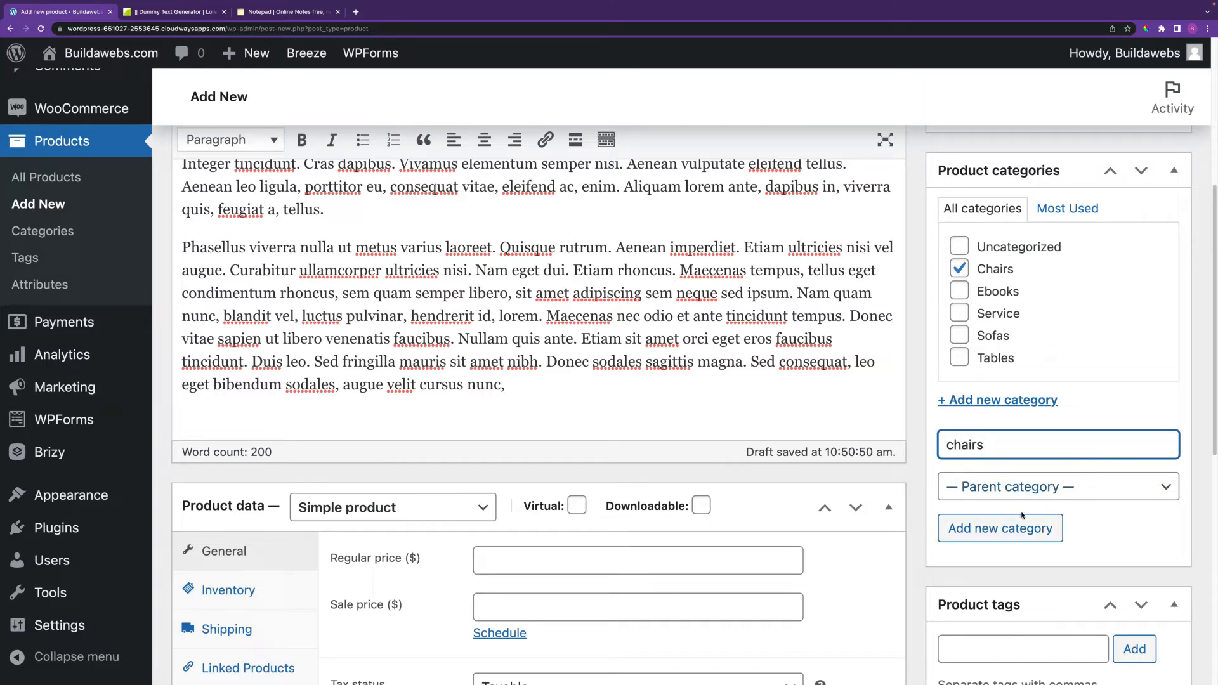
drag(997, 447, 902, 437)
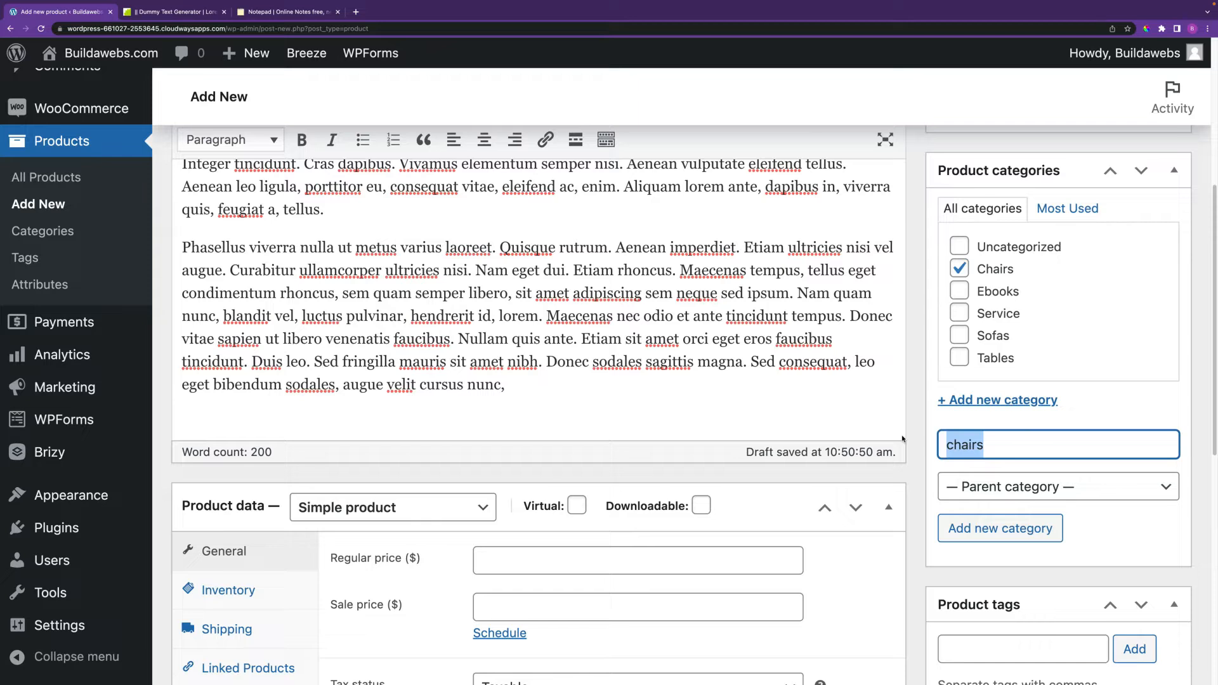
key(BackSpace)
click(986, 408)
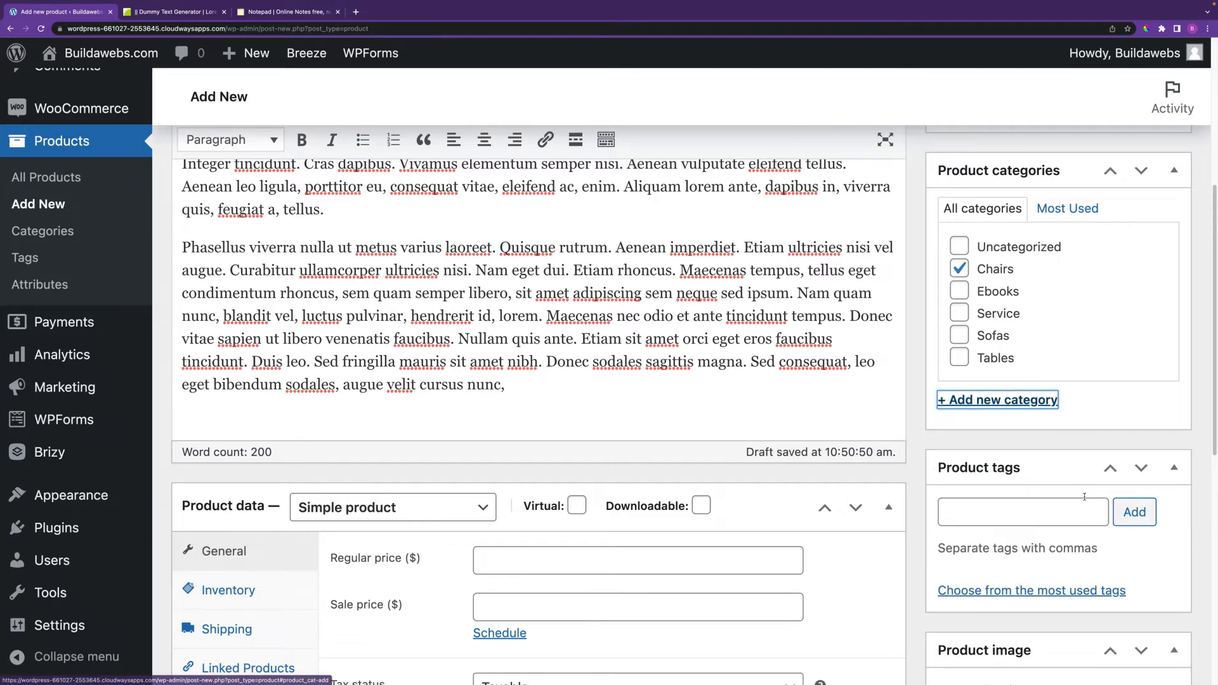
scroll(1085, 500, down, 2)
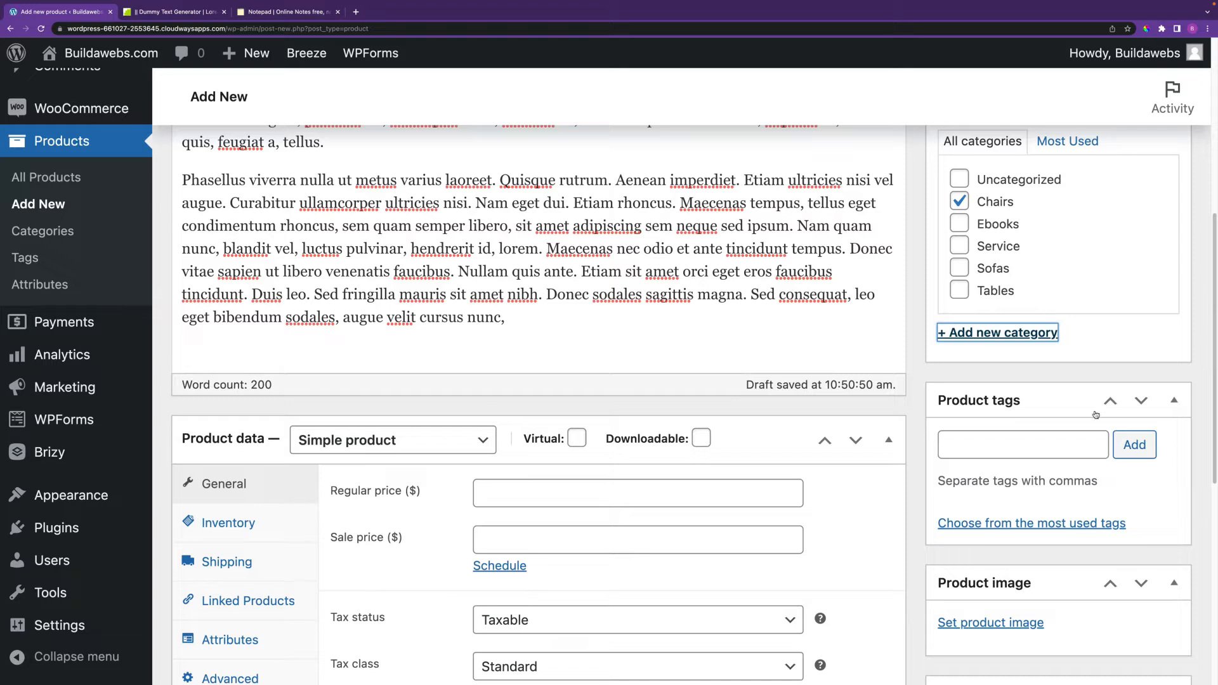
- Add the product tags 'blue chair', 'green chair' and 'grey chair'
click(1013, 443)
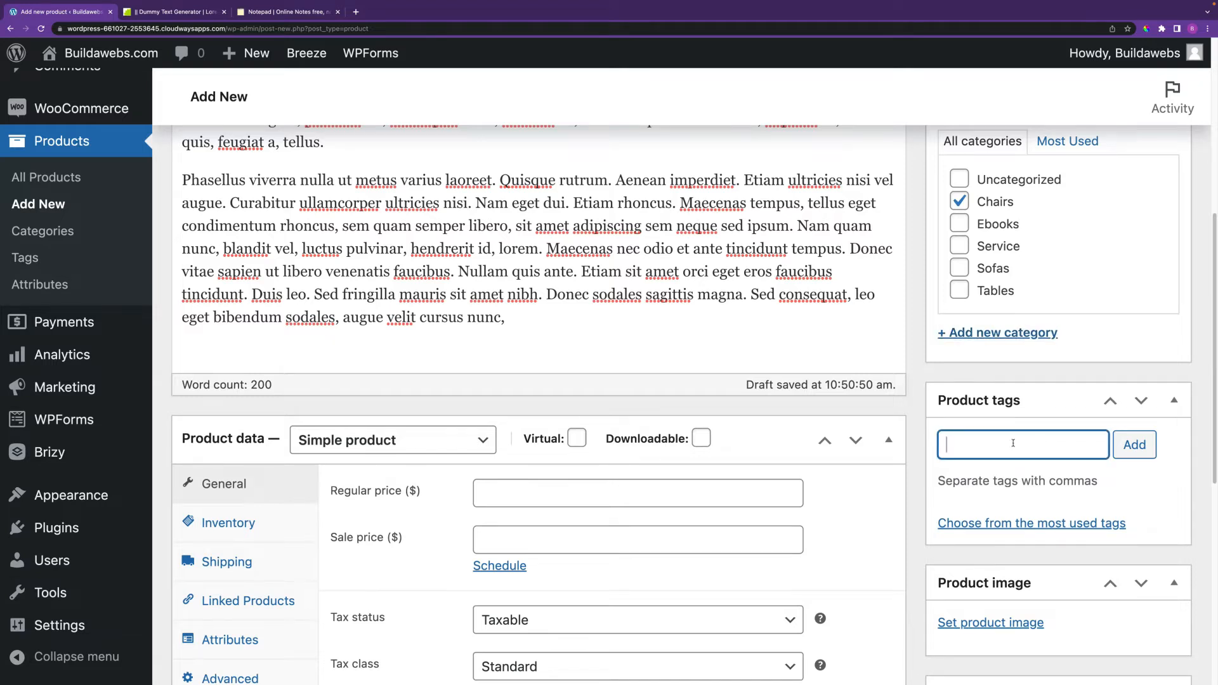
text(blue chair,green chair)
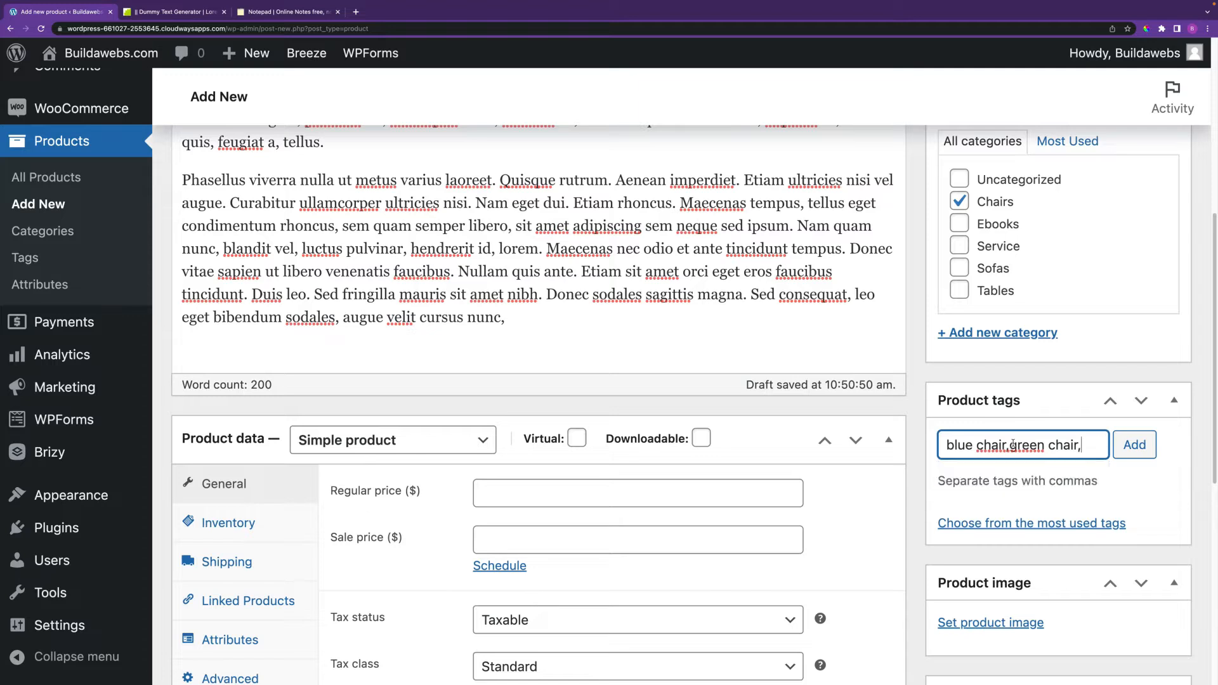
text(, gre)
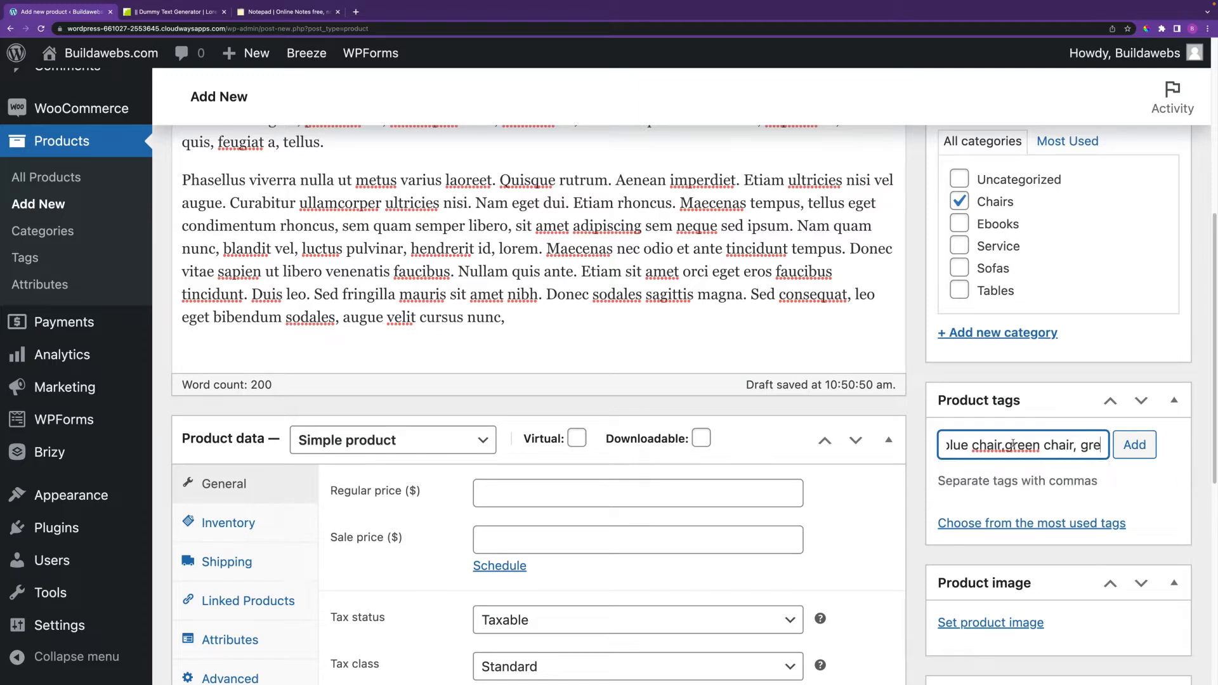
text(y chair)
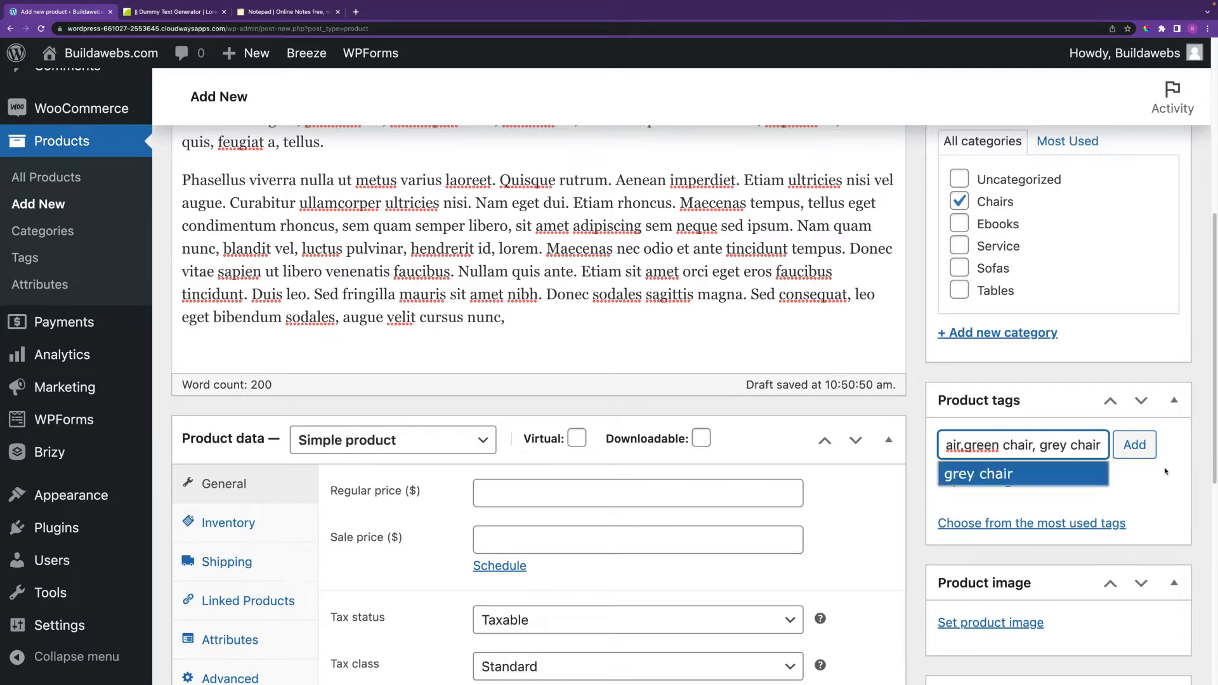
click(1130, 446)
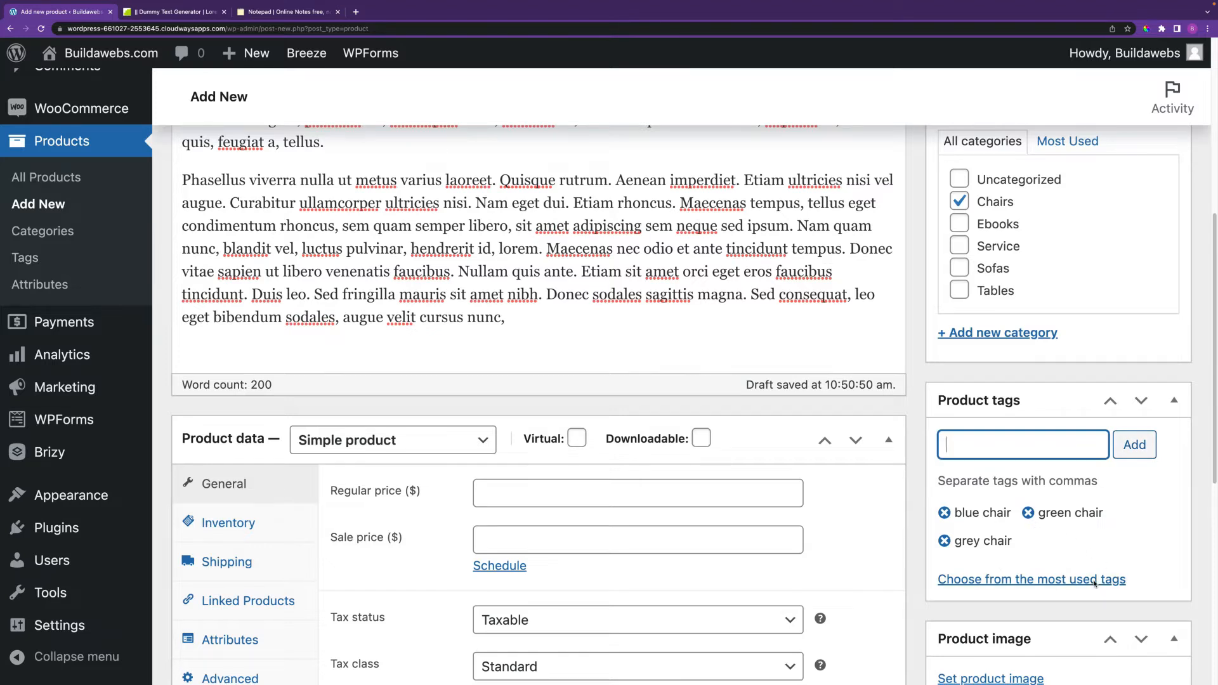
scroll(1072, 558, down, 1)
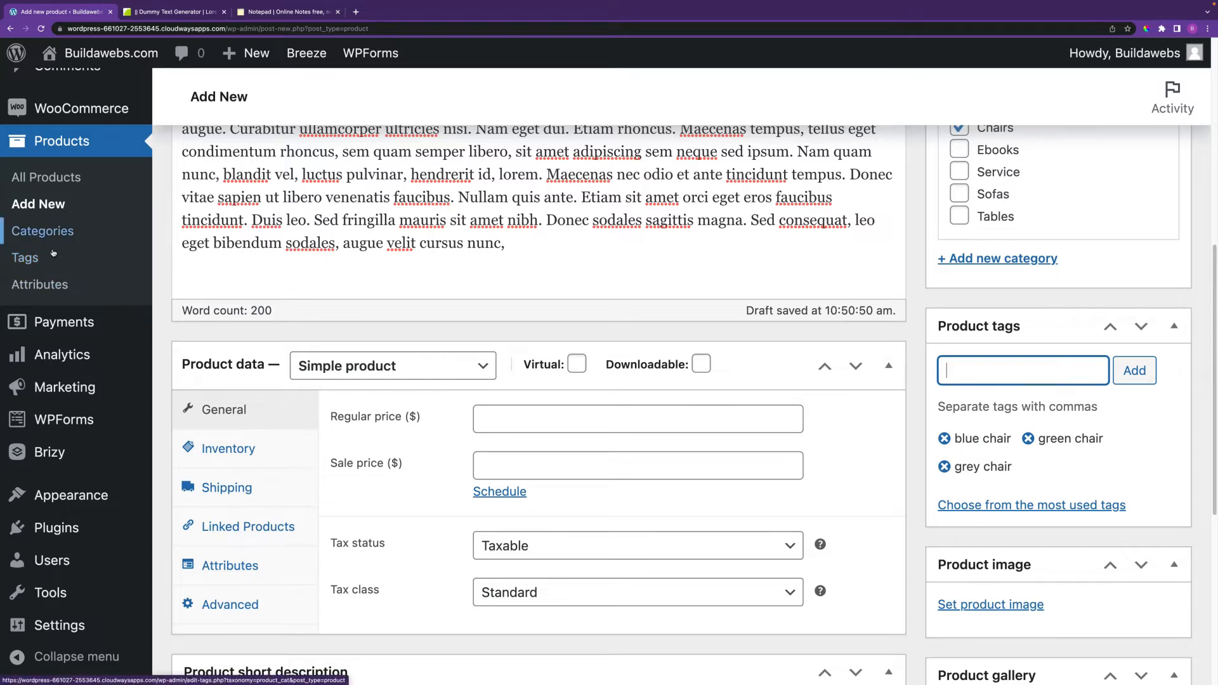
scroll(1027, 508, down, 2)
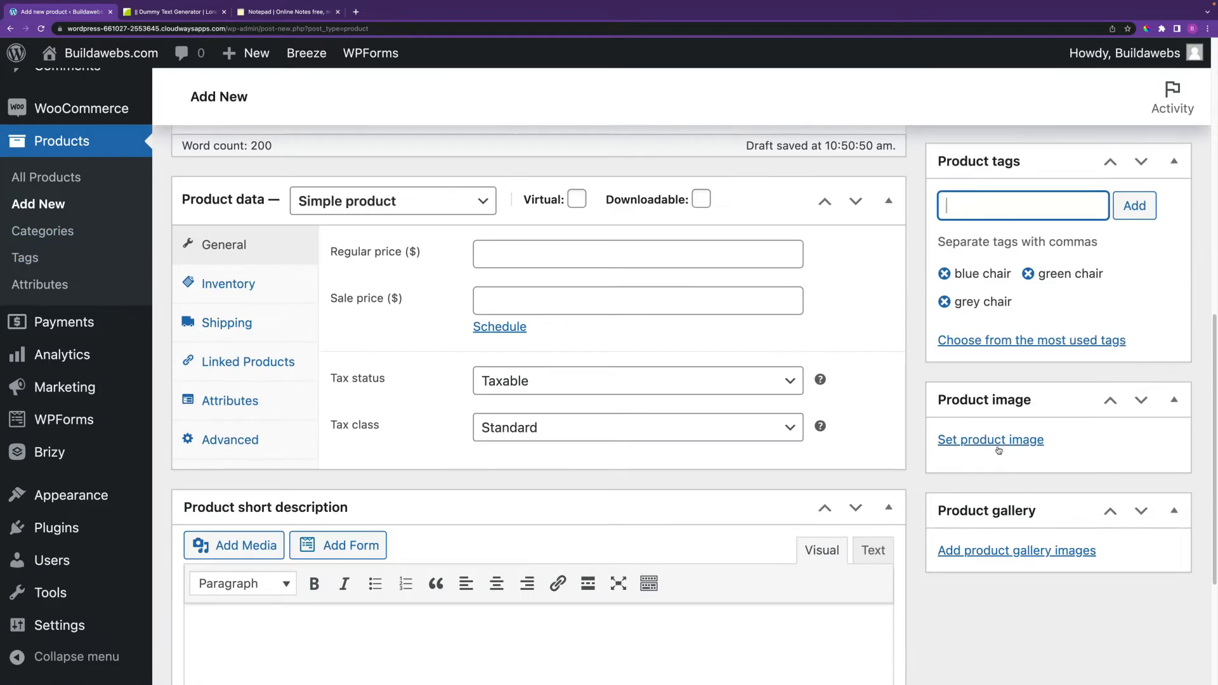
- Set Velvet-Accent-Chair-Blue-Front.webp from the Media Library as the product image
click(993, 442)
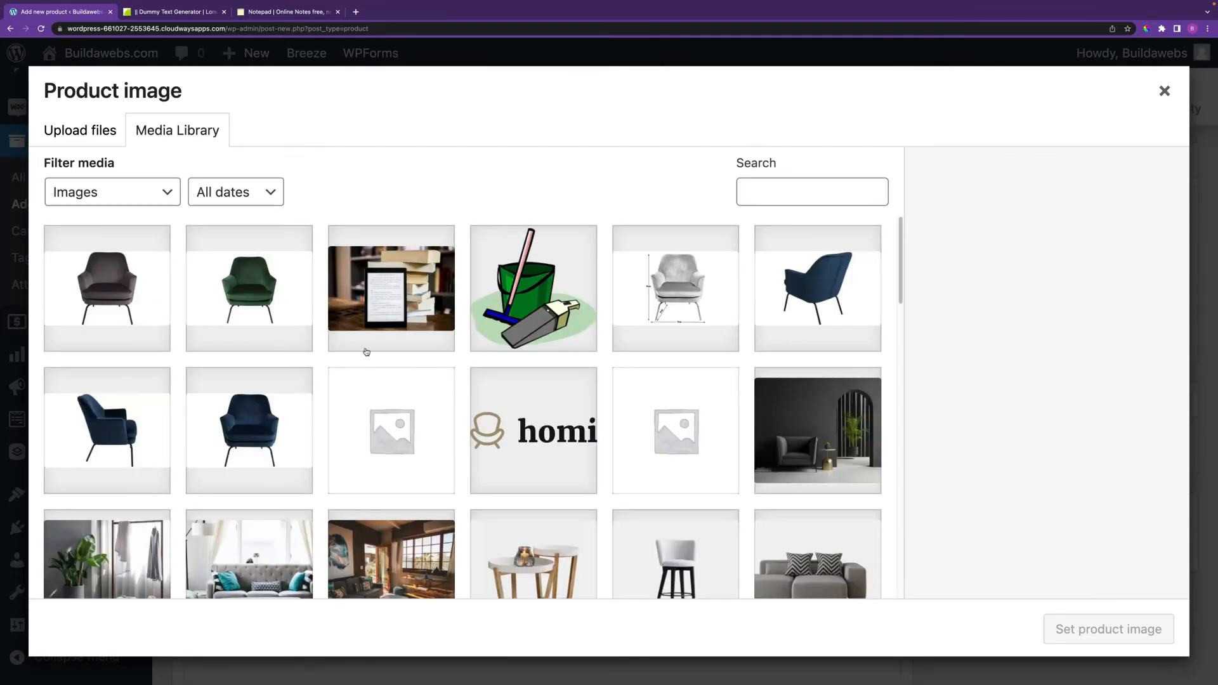
click(265, 425)
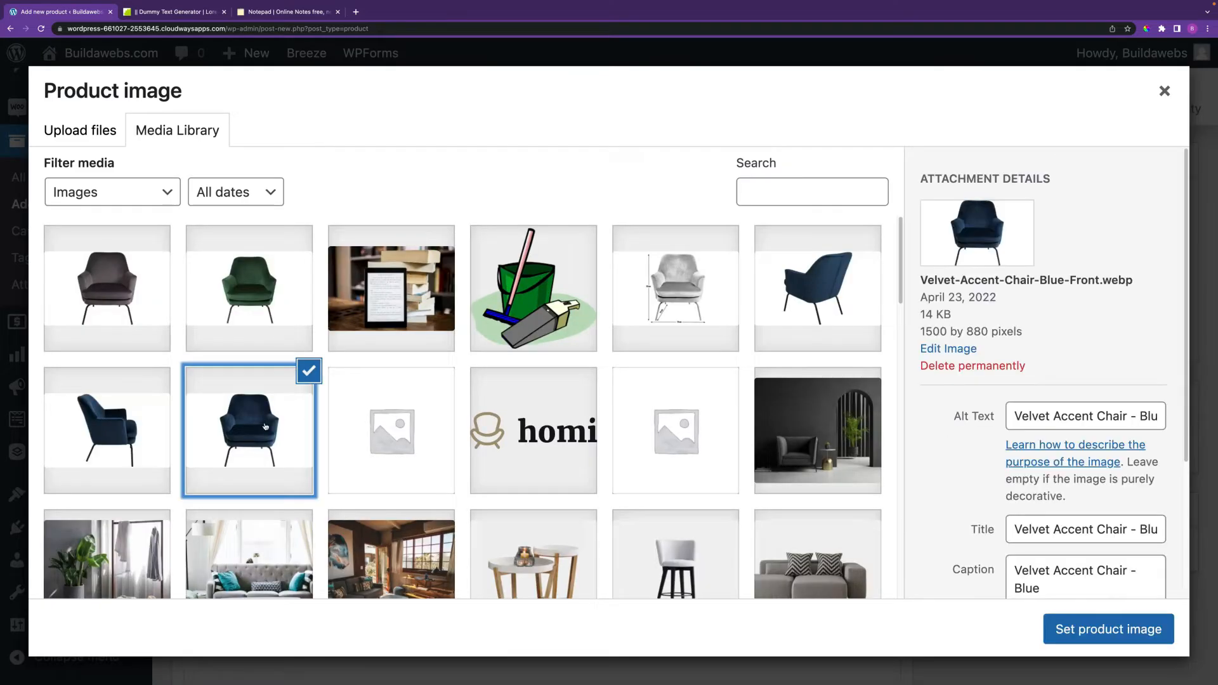
click(90, 132)
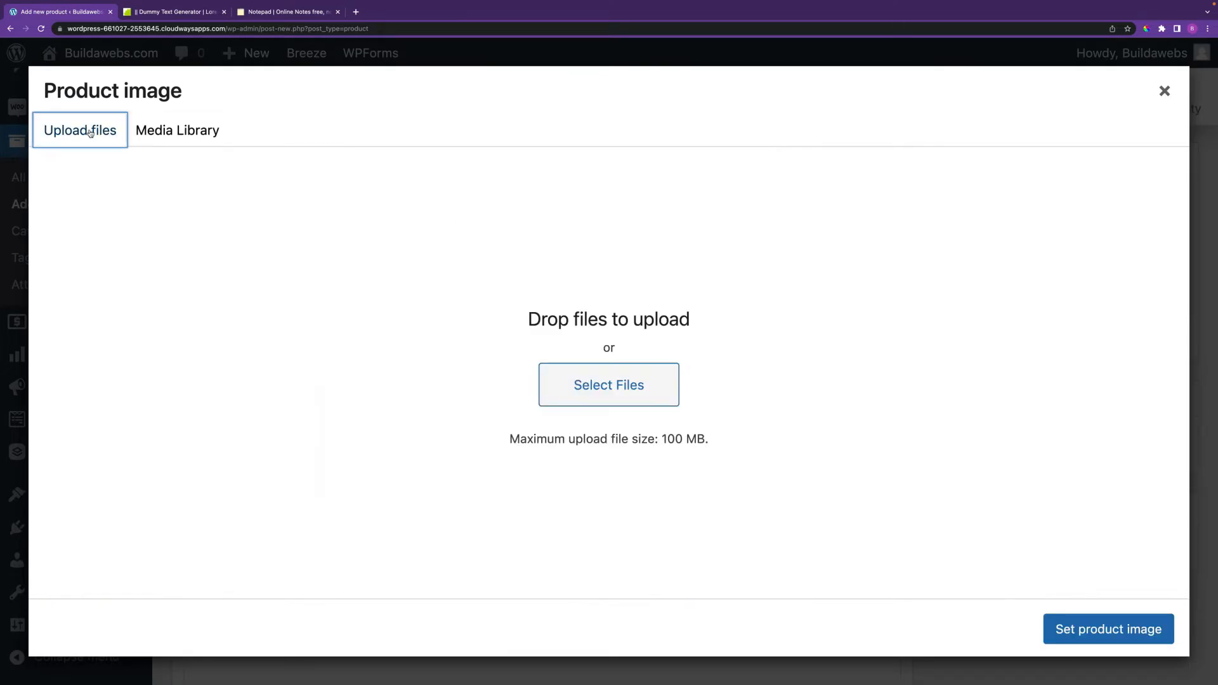
click(195, 139)
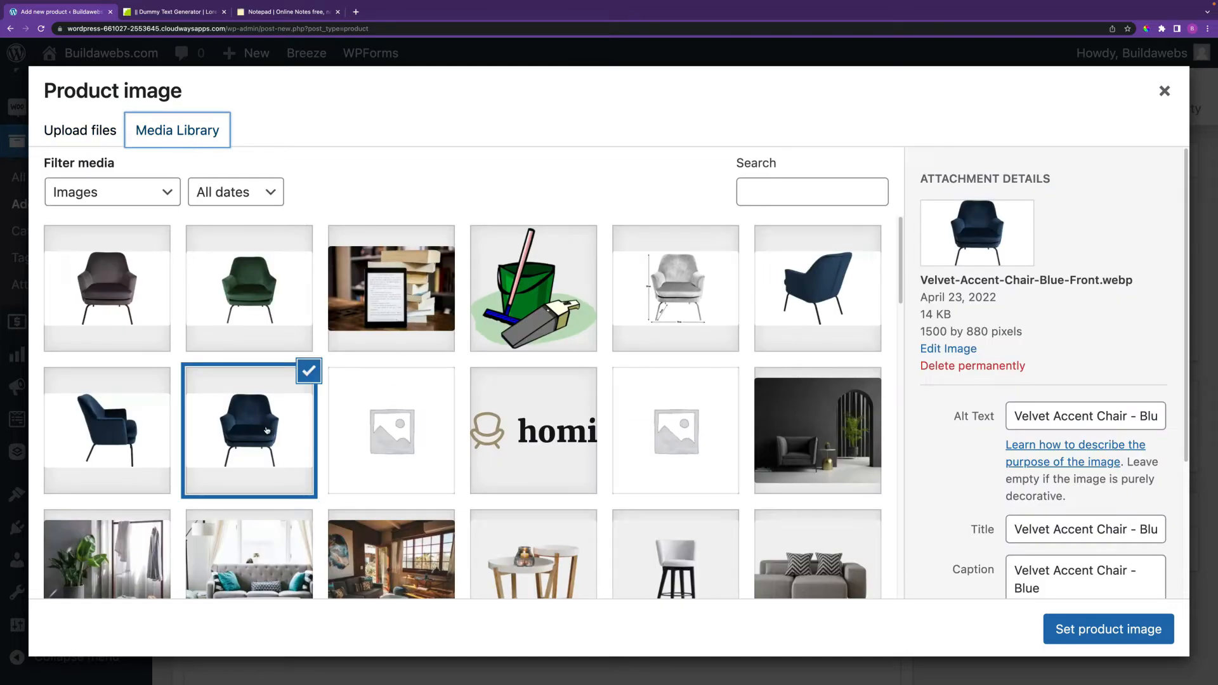
click(1104, 635)
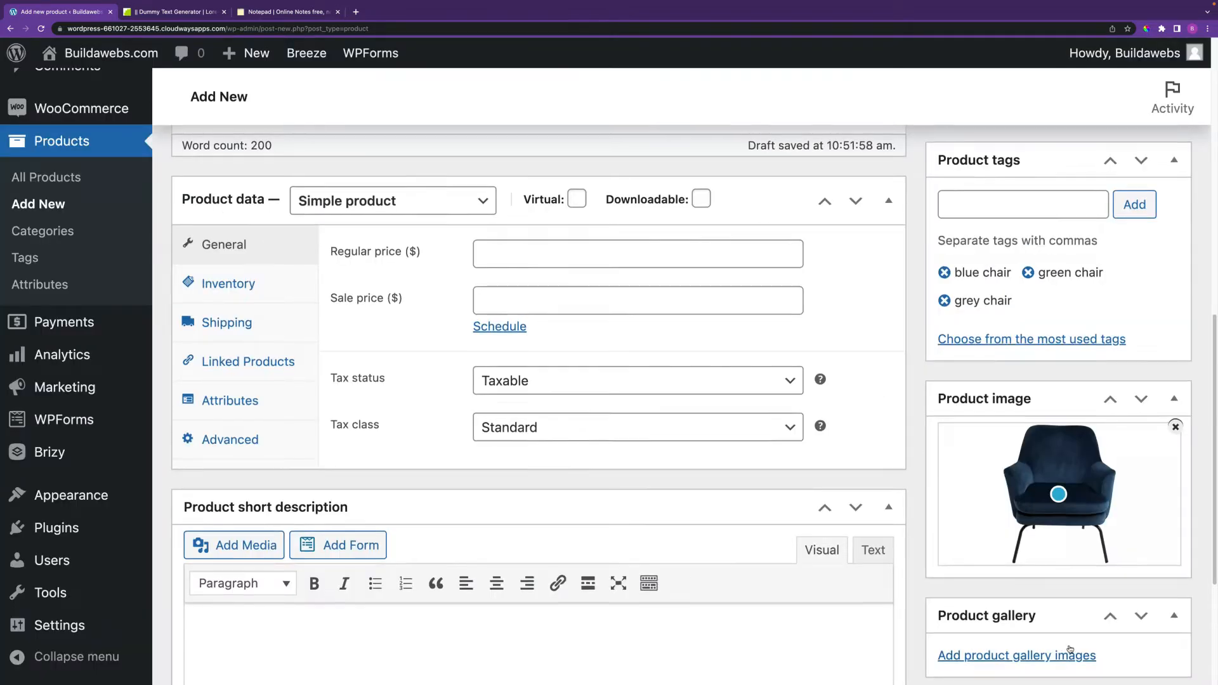
- Fill the Product short description box with 'Check out this super comfortable Velvet Accent Chair.'
scroll(1073, 649, down, 1)
scroll(1072, 628, down, 1)
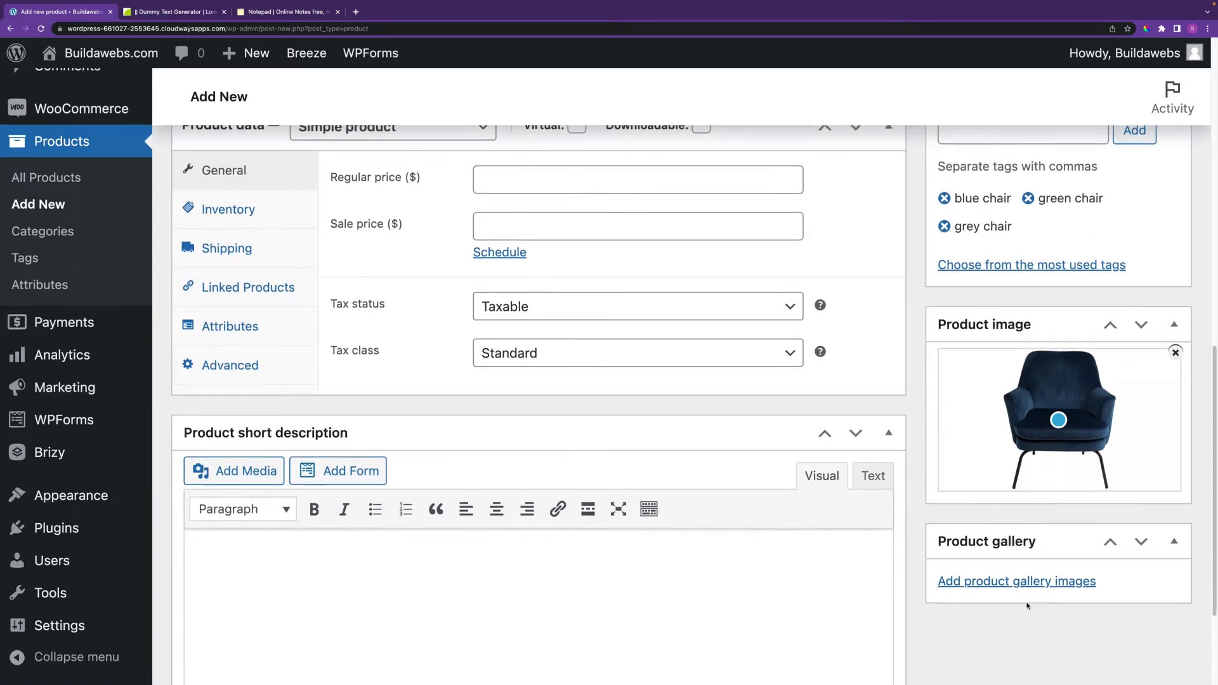
scroll(651, 552, down, 3)
scroll(653, 549, up, 1)
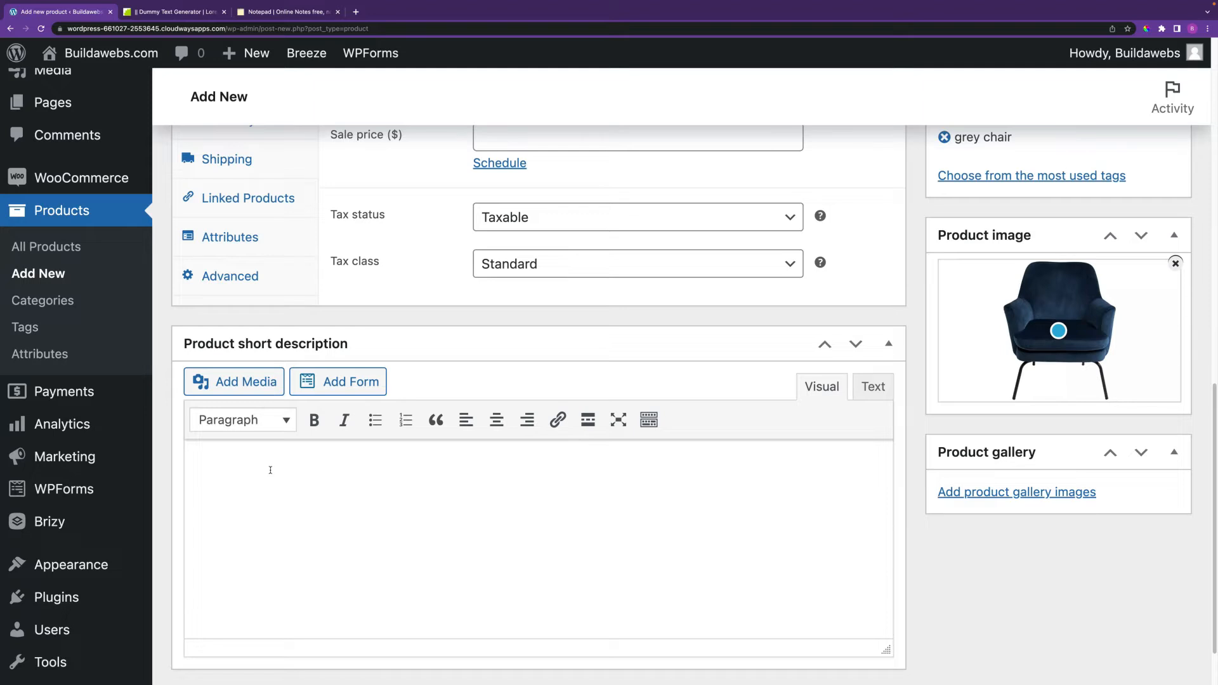
click(246, 465)
text(Check out this super comfortable Velvet Accent Chair)
text(.)
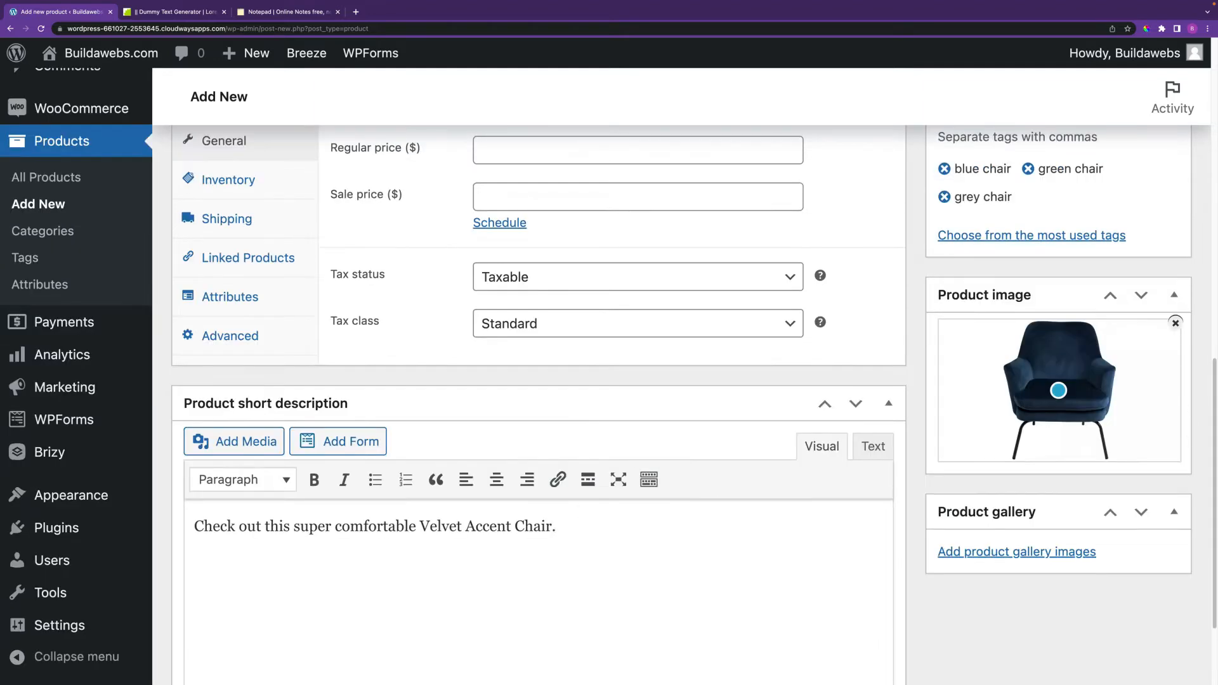
scroll(1215, 424, up, 5)
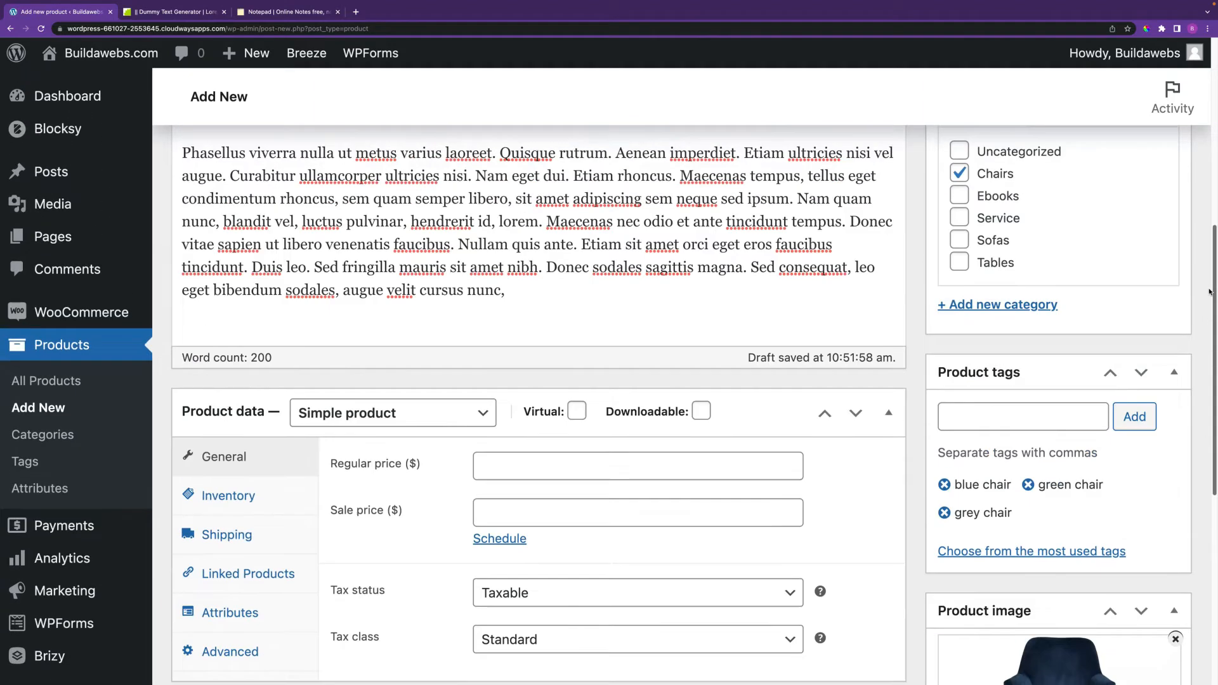
- Make the chair a Variable product and add the Colour attribute to it
click(388, 422)
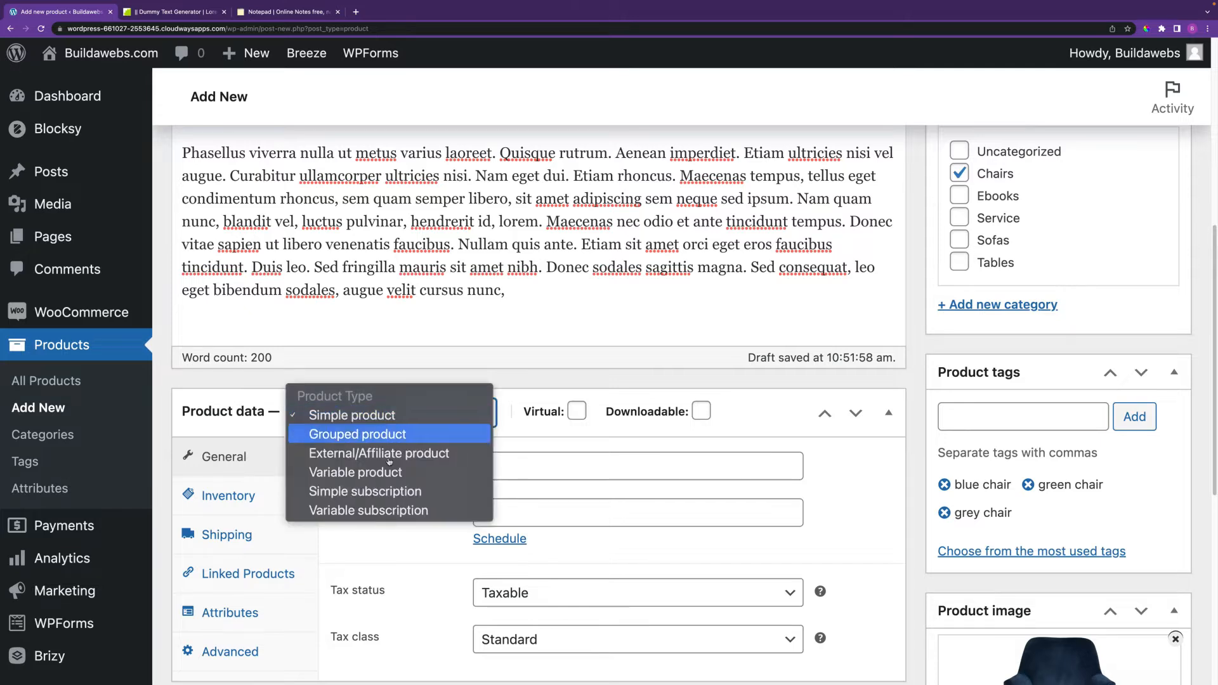
click(373, 476)
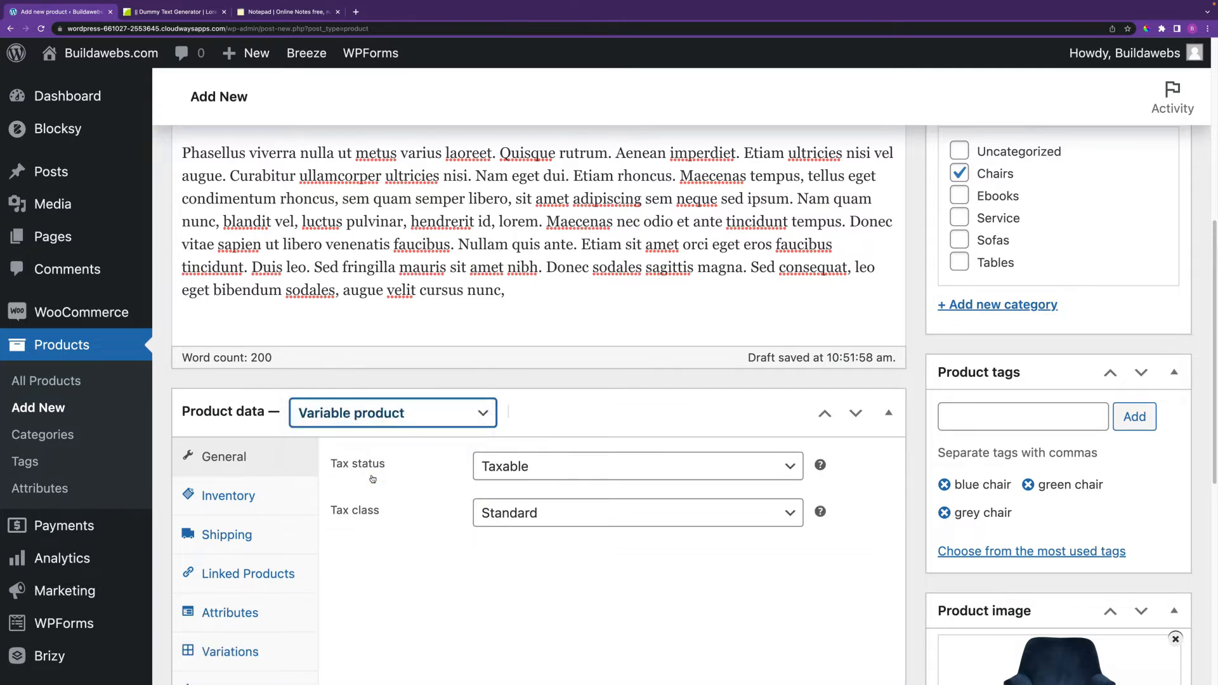
scroll(486, 559, down, 1)
click(242, 536)
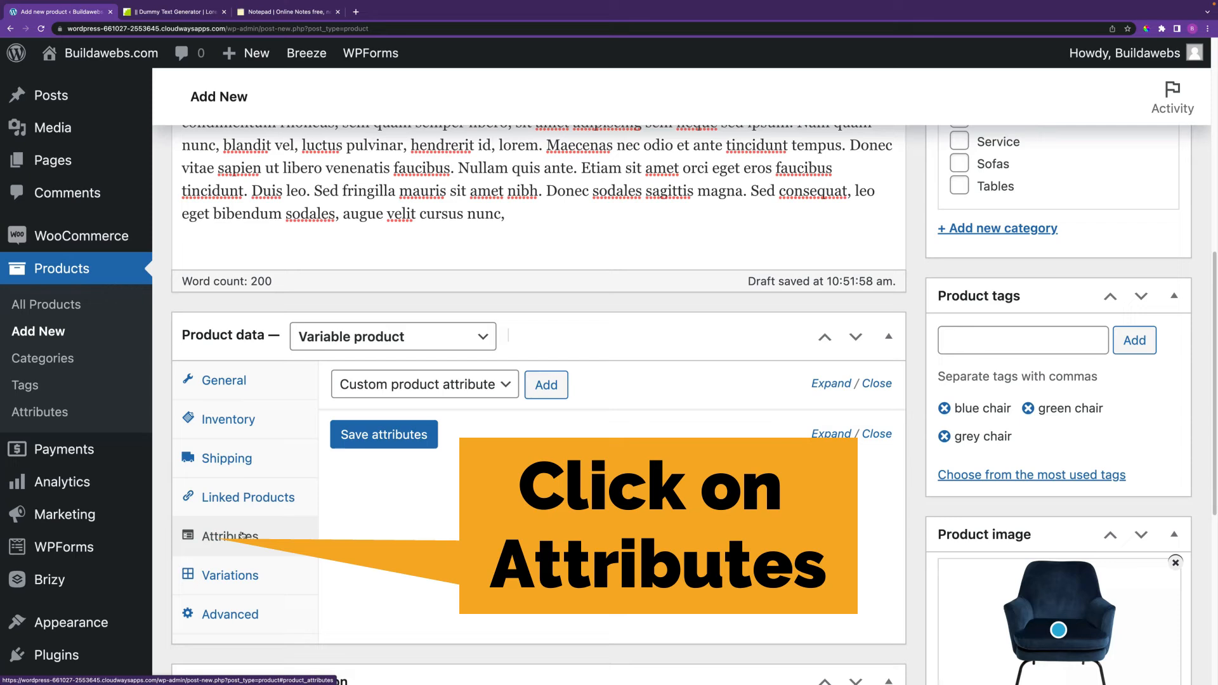
click(463, 391)
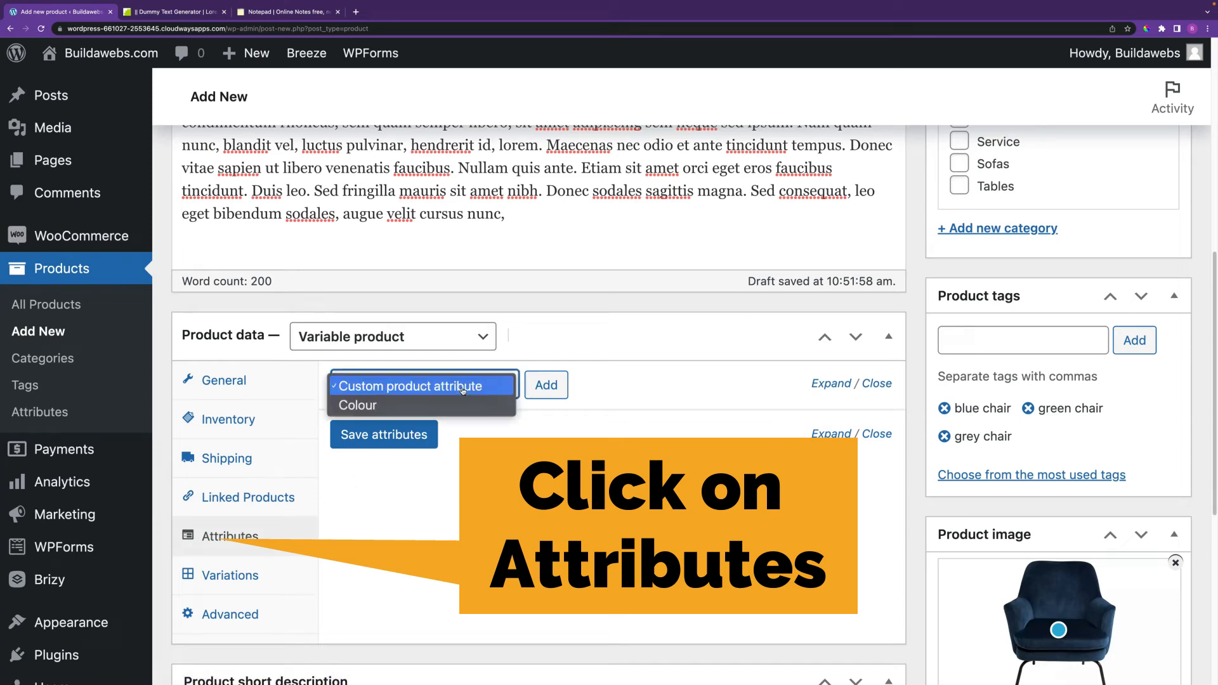
click(436, 406)
click(448, 389)
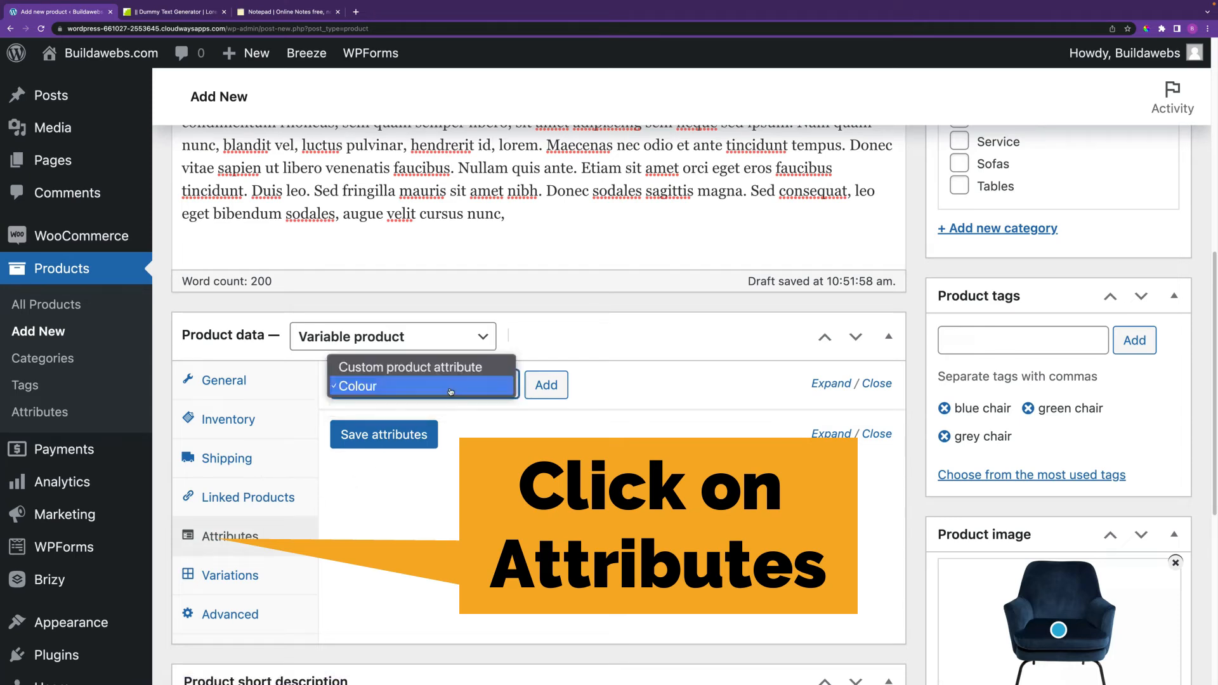
click(442, 388)
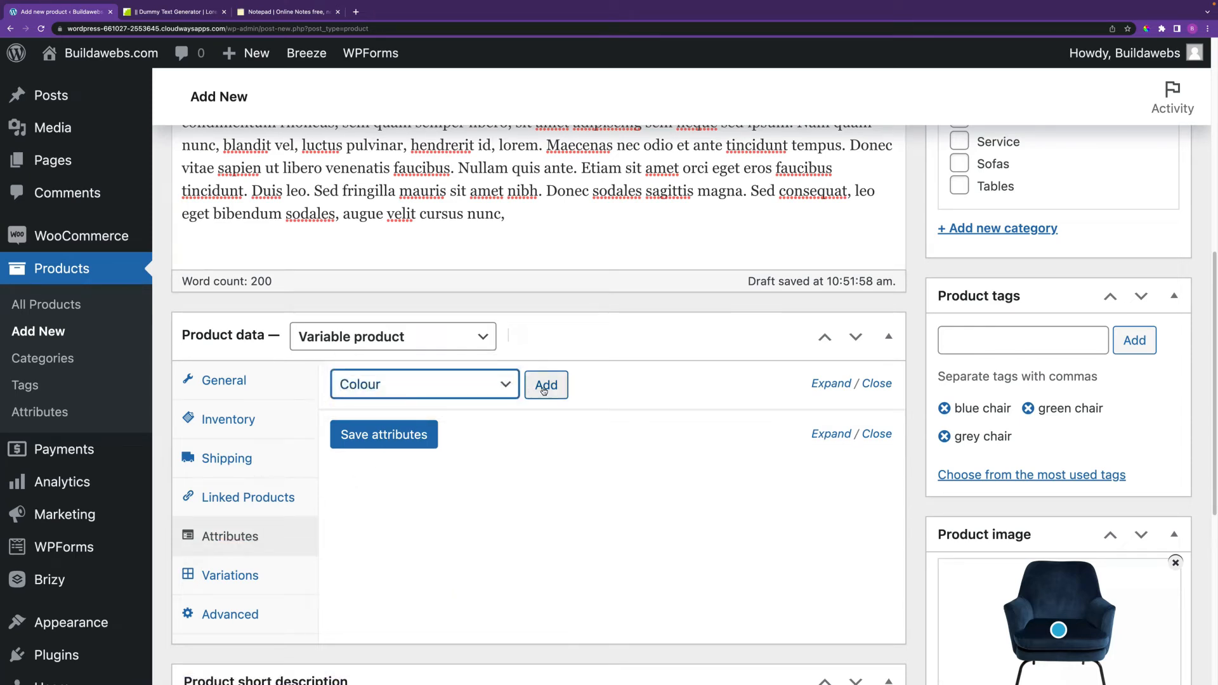
click(547, 389)
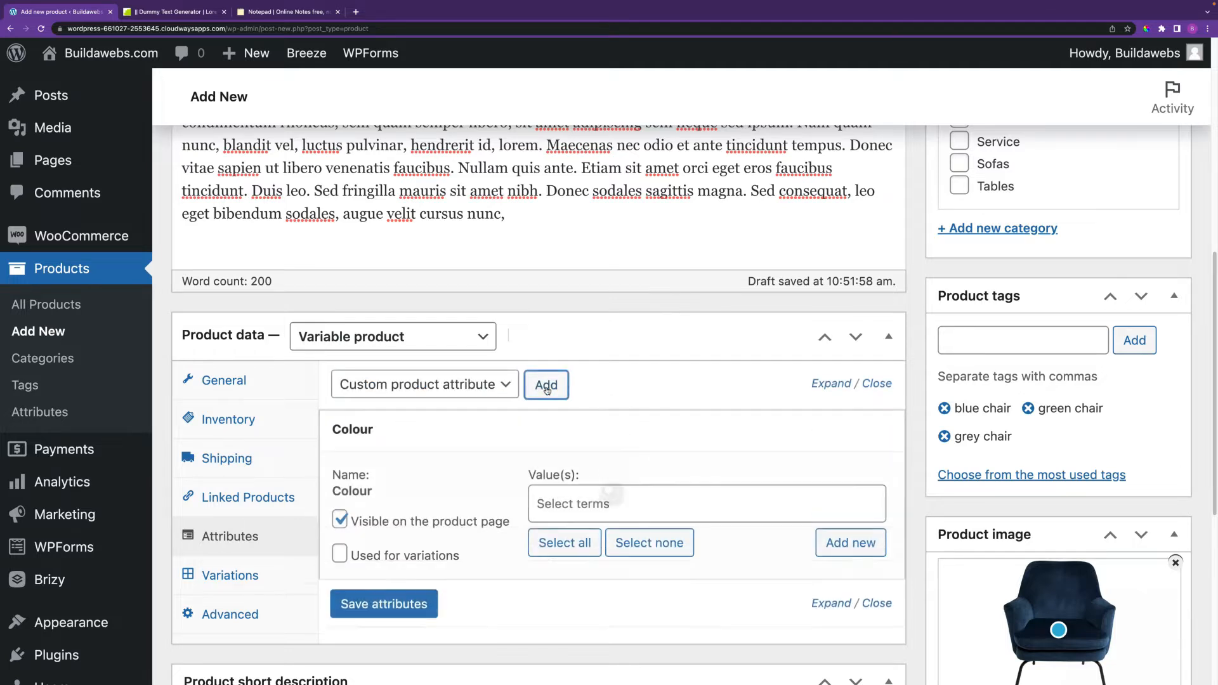
- Give Colour the values Blue, Green and Grey, use them for variations, and save
click(596, 505)
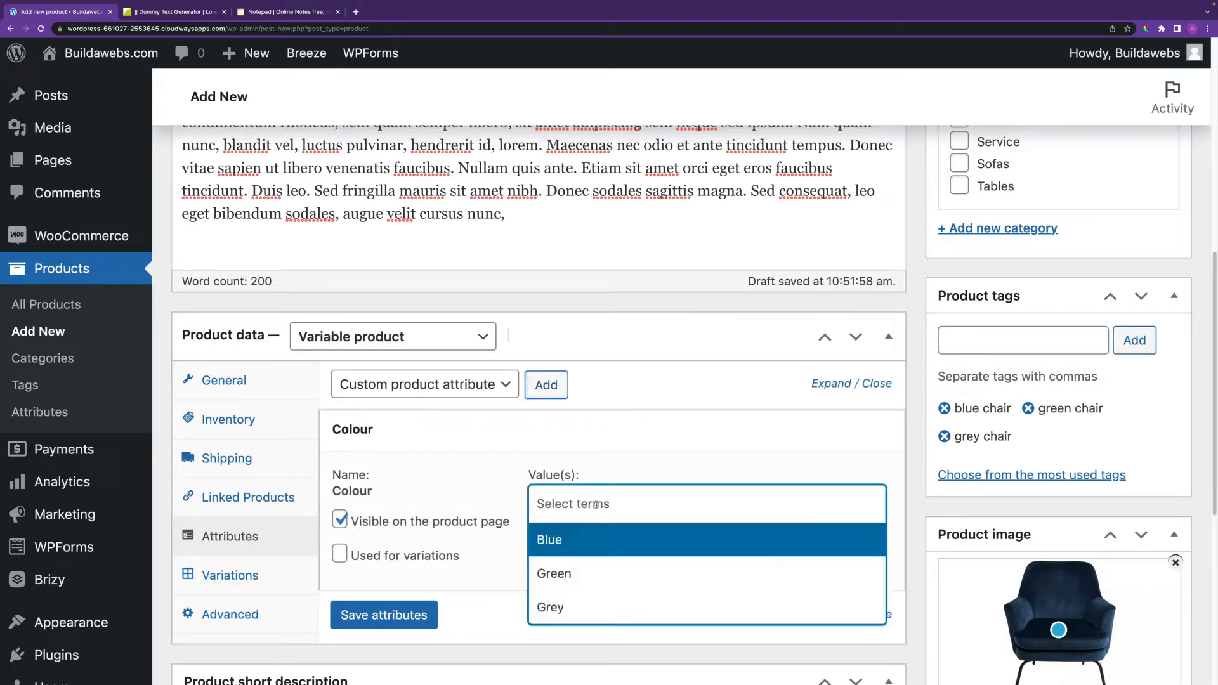
click(606, 540)
click(622, 505)
click(589, 571)
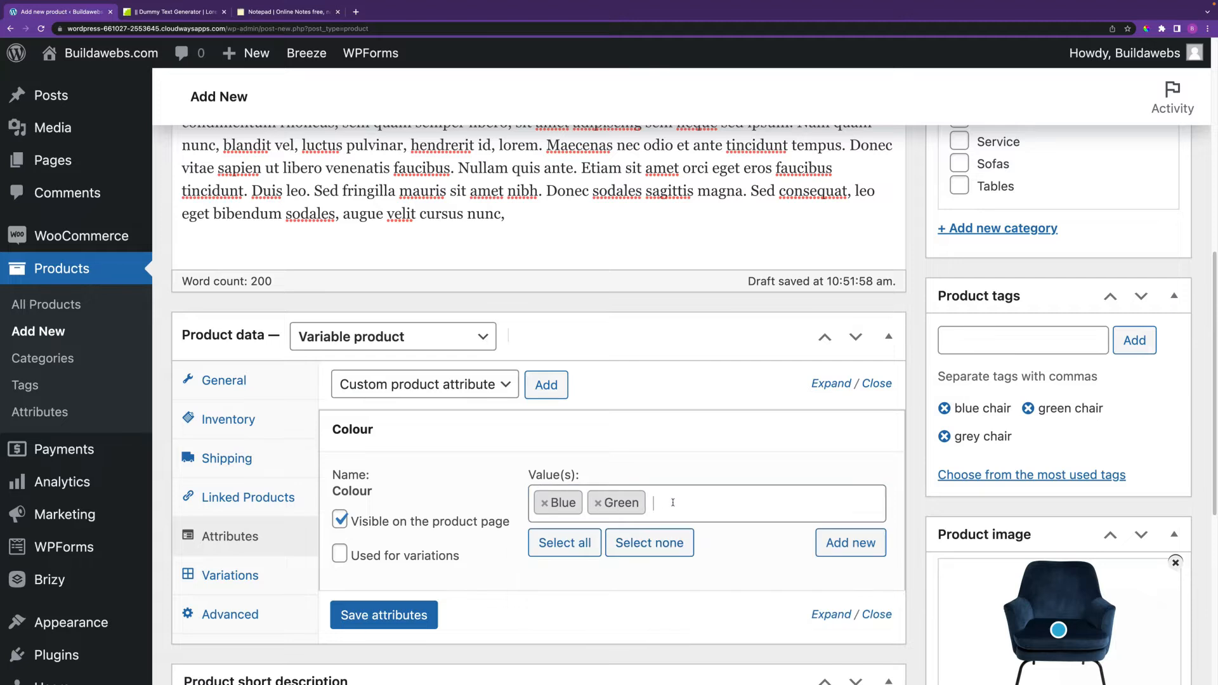
click(672, 502)
click(632, 604)
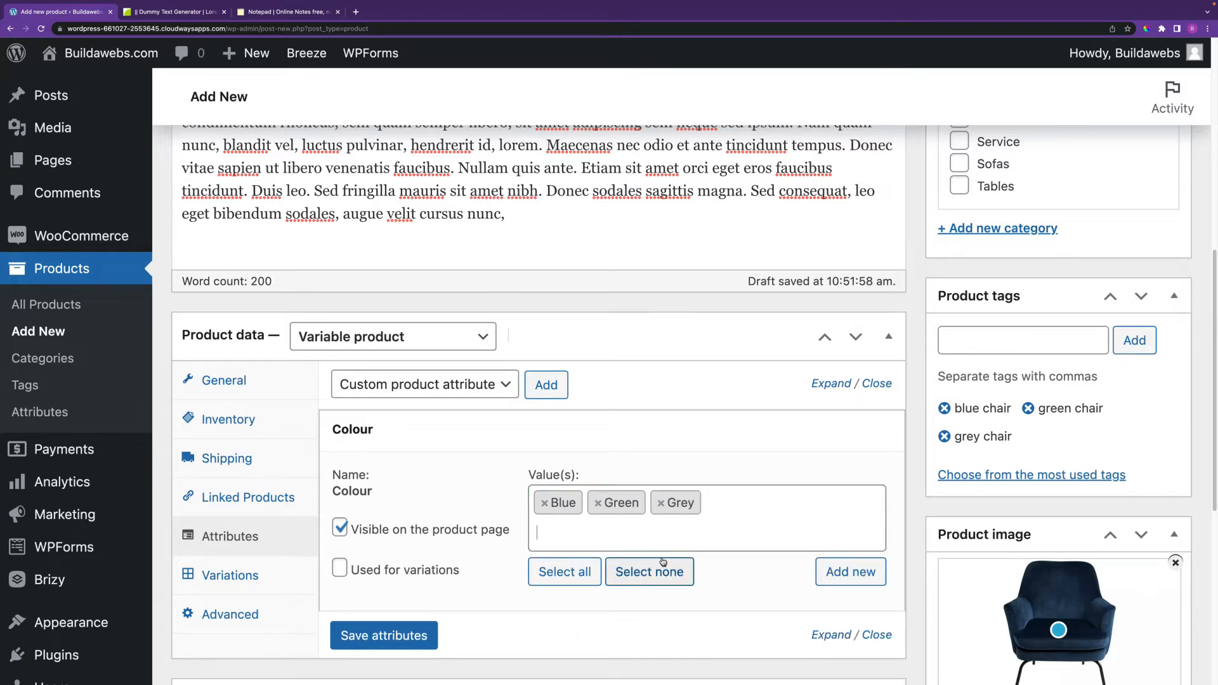
click(341, 569)
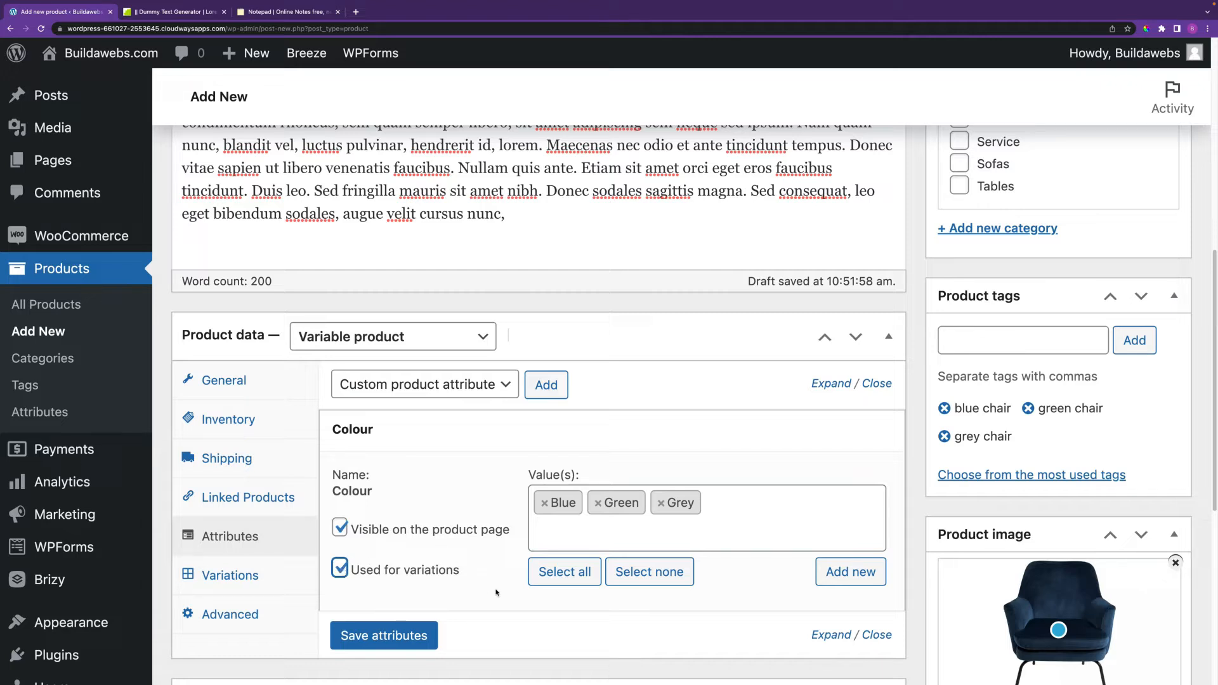
click(406, 637)
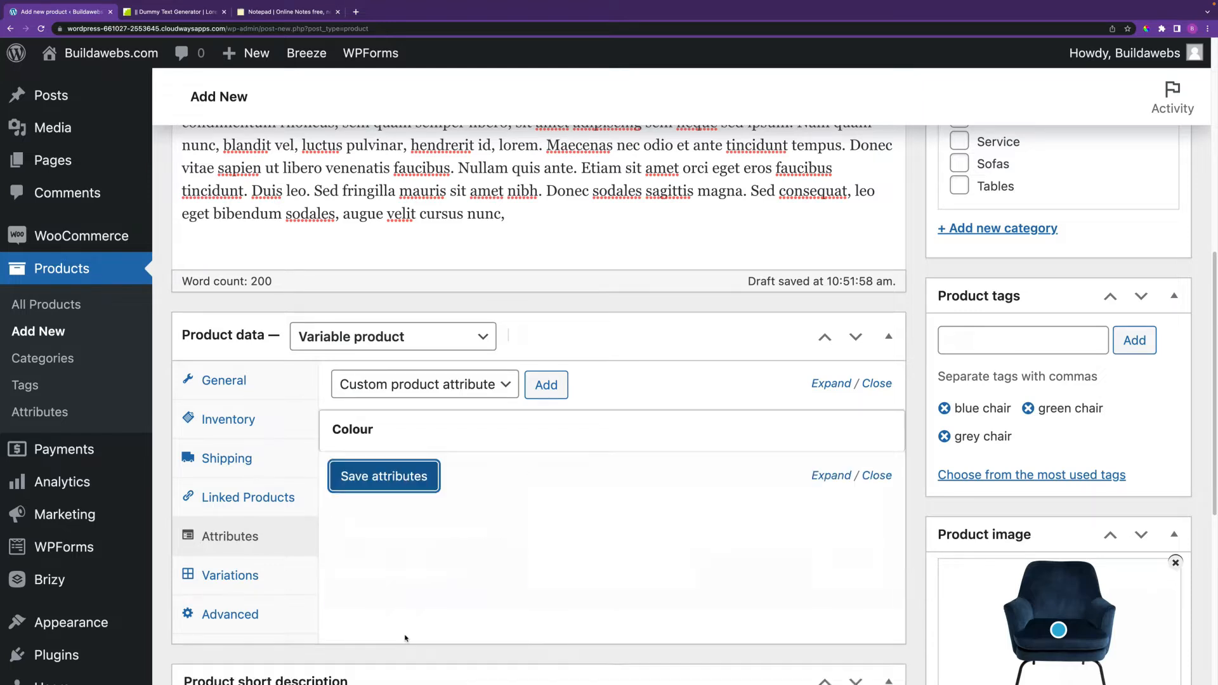
click(259, 578)
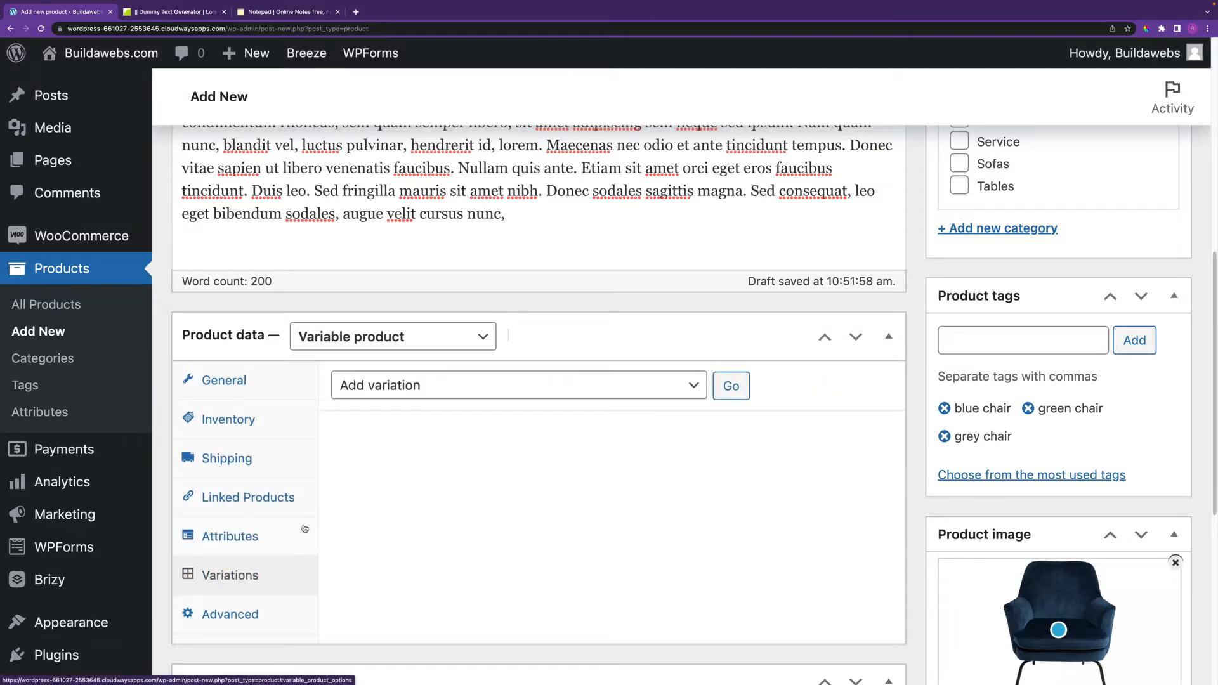
- Create the Blue, Green and Grey variations from all Colour attribute values
click(510, 390)
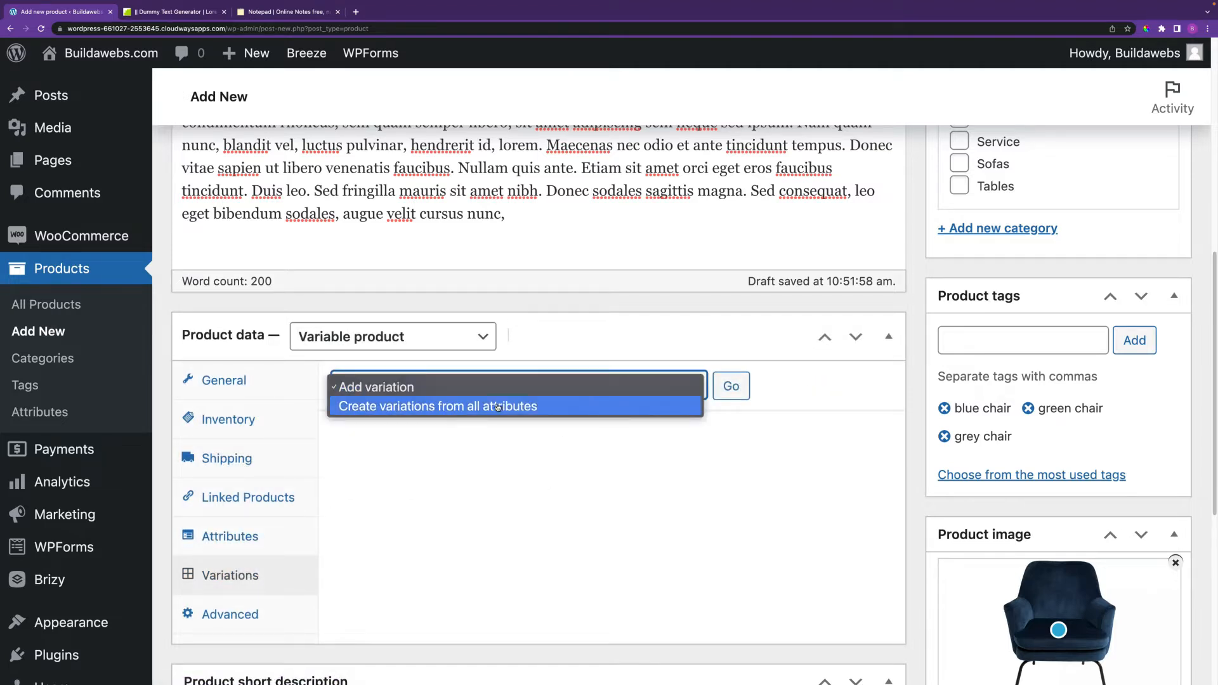
click(498, 406)
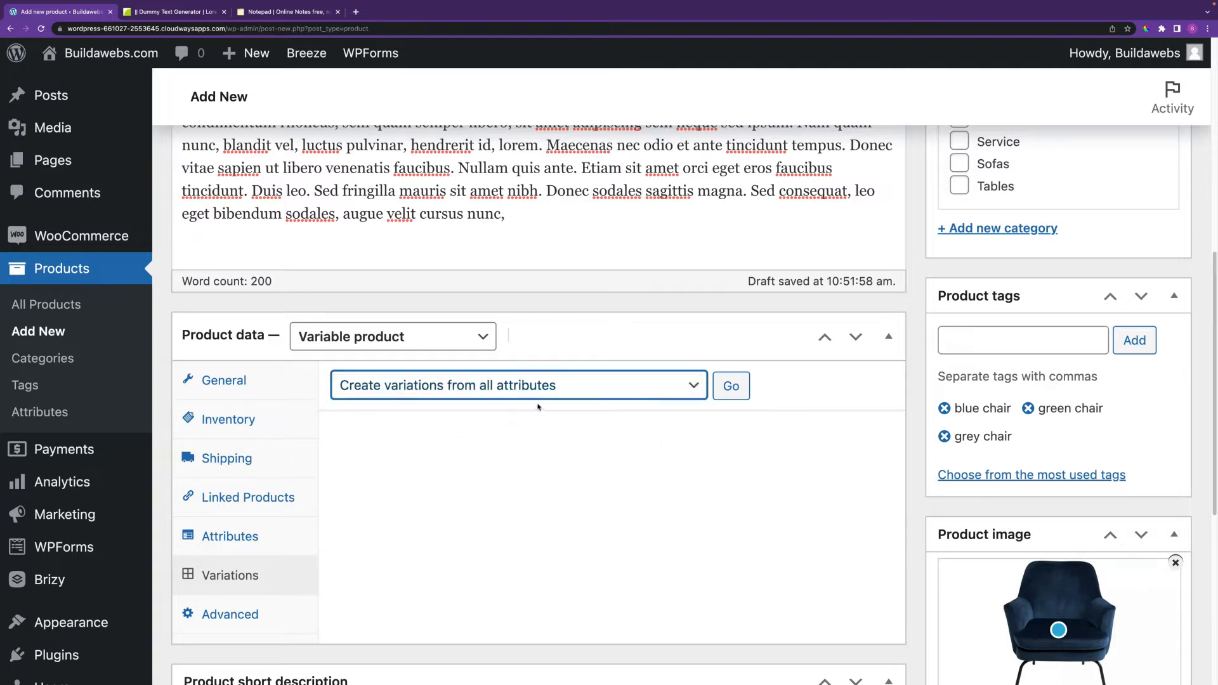
click(733, 387)
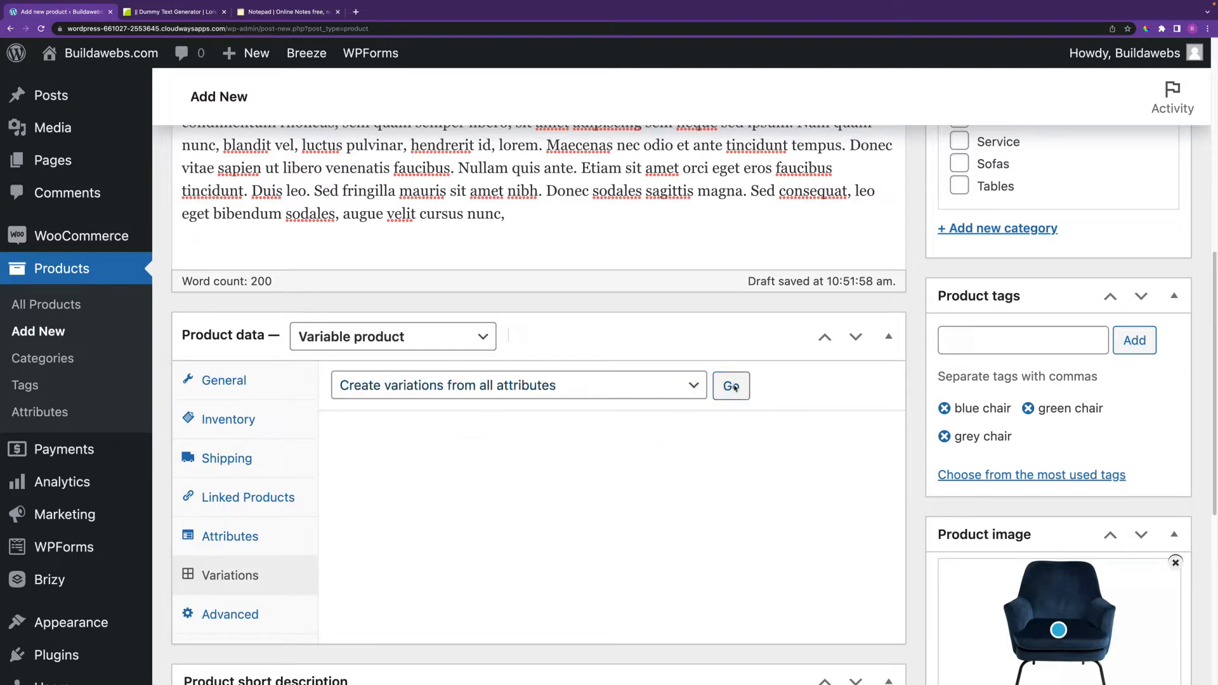
click(690, 101)
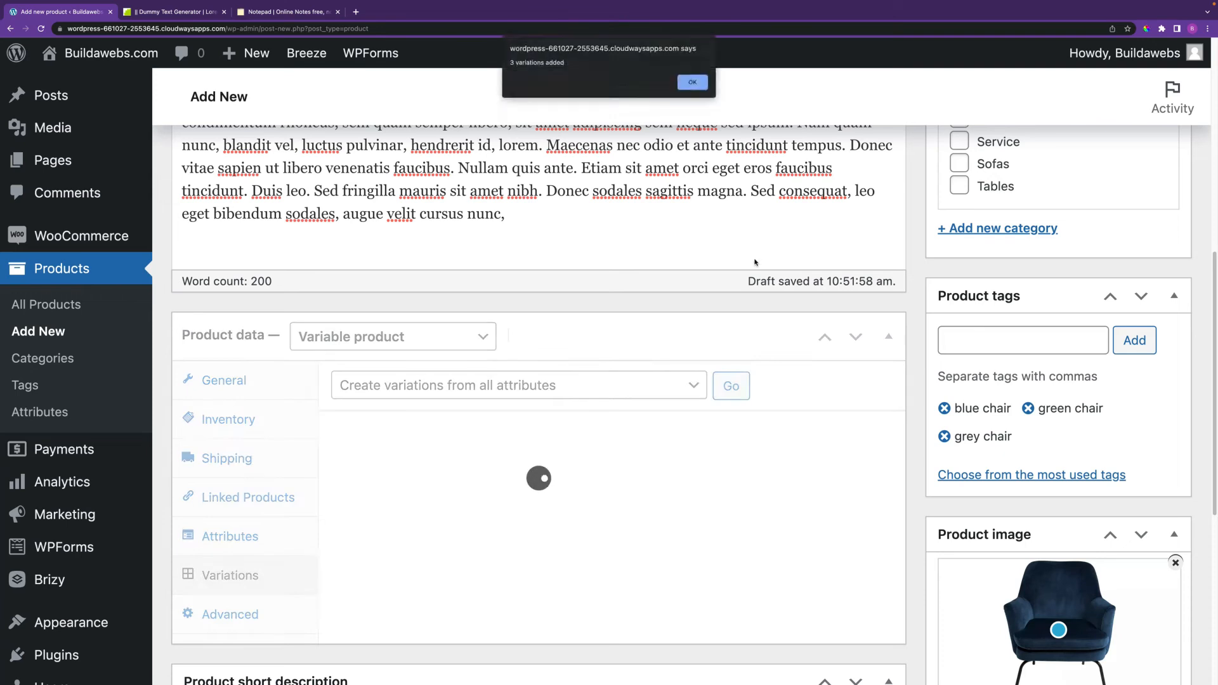
key(Return)
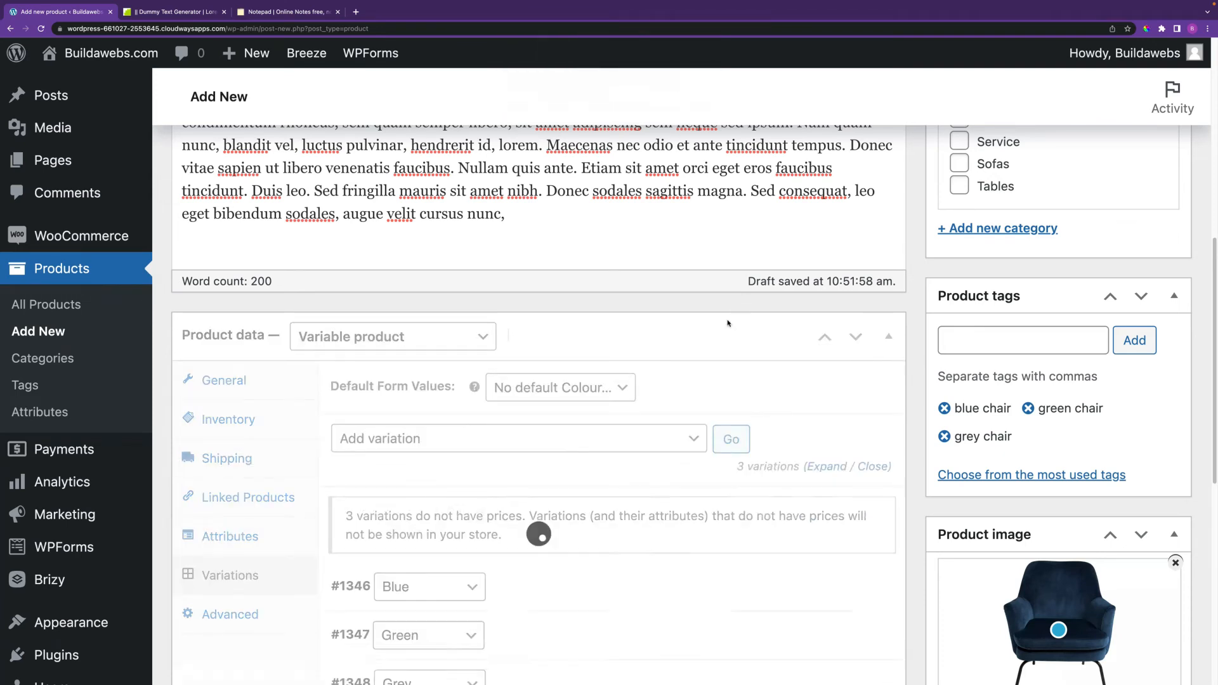
- Bulk-set the regular price of all three variations to 70
scroll(615, 457, down, 3)
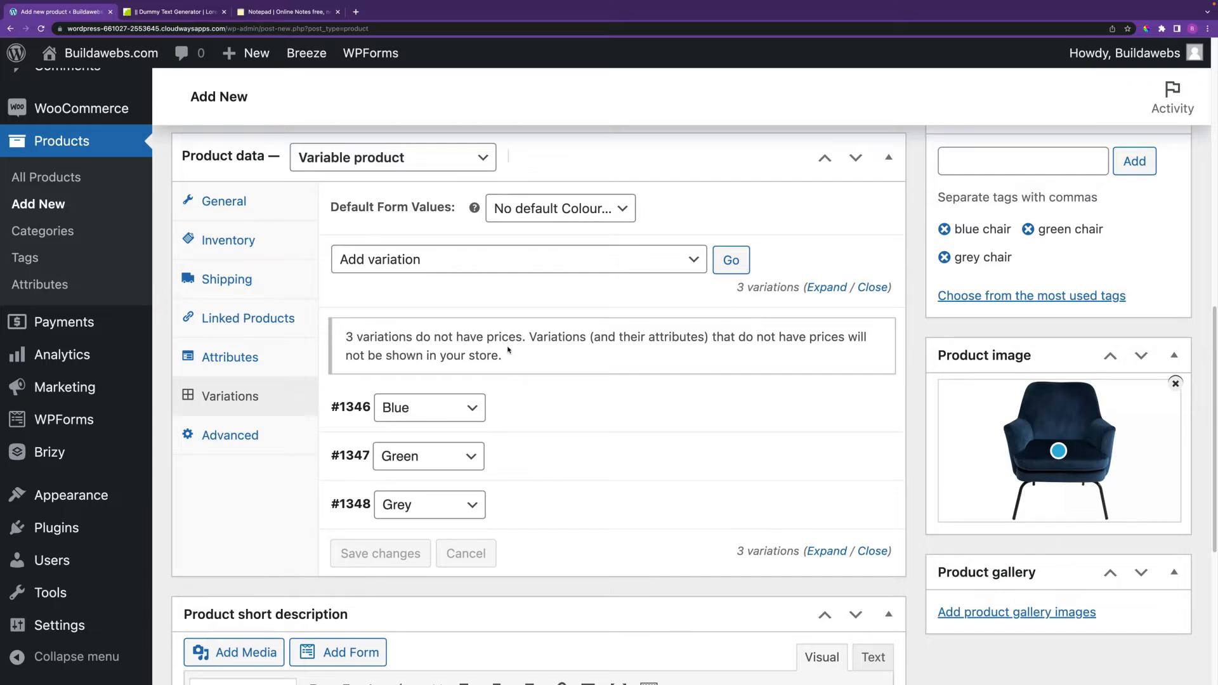
click(497, 263)
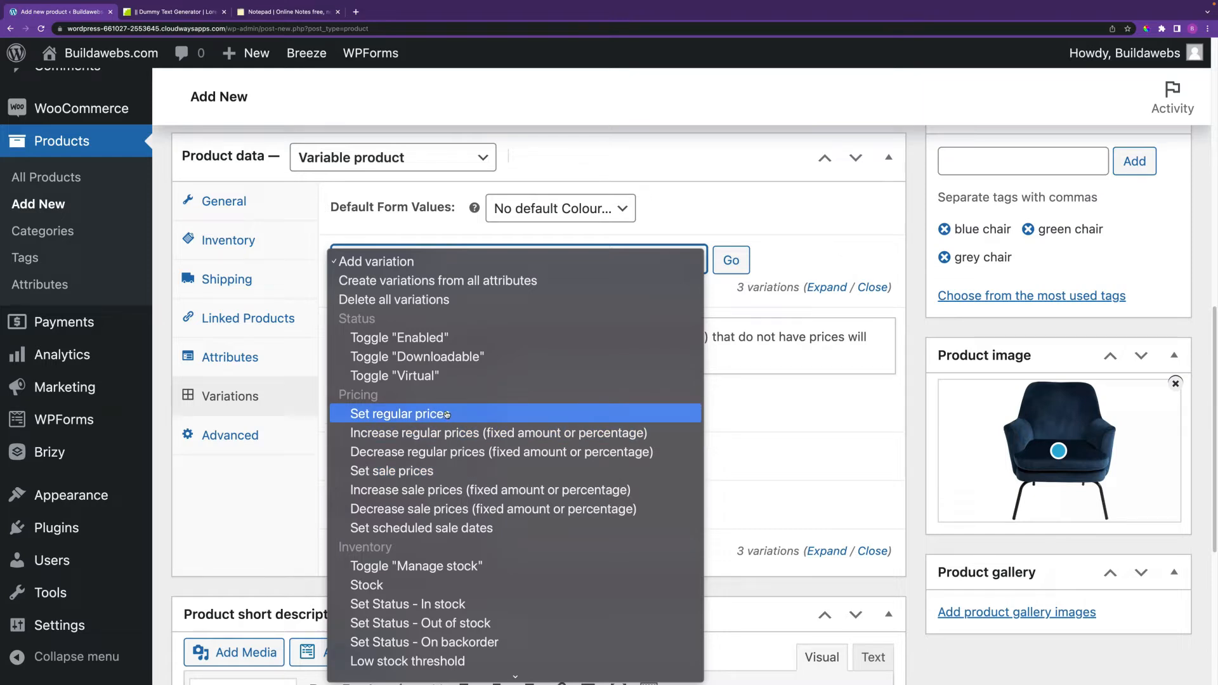
click(448, 413)
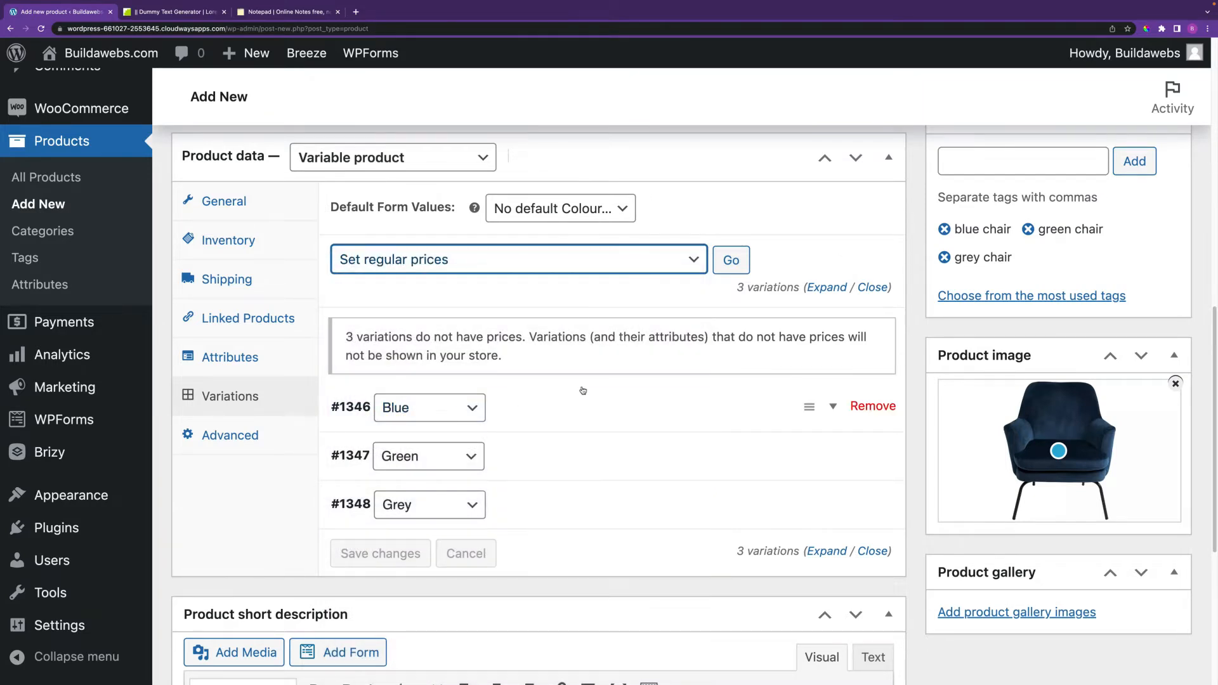
click(732, 265)
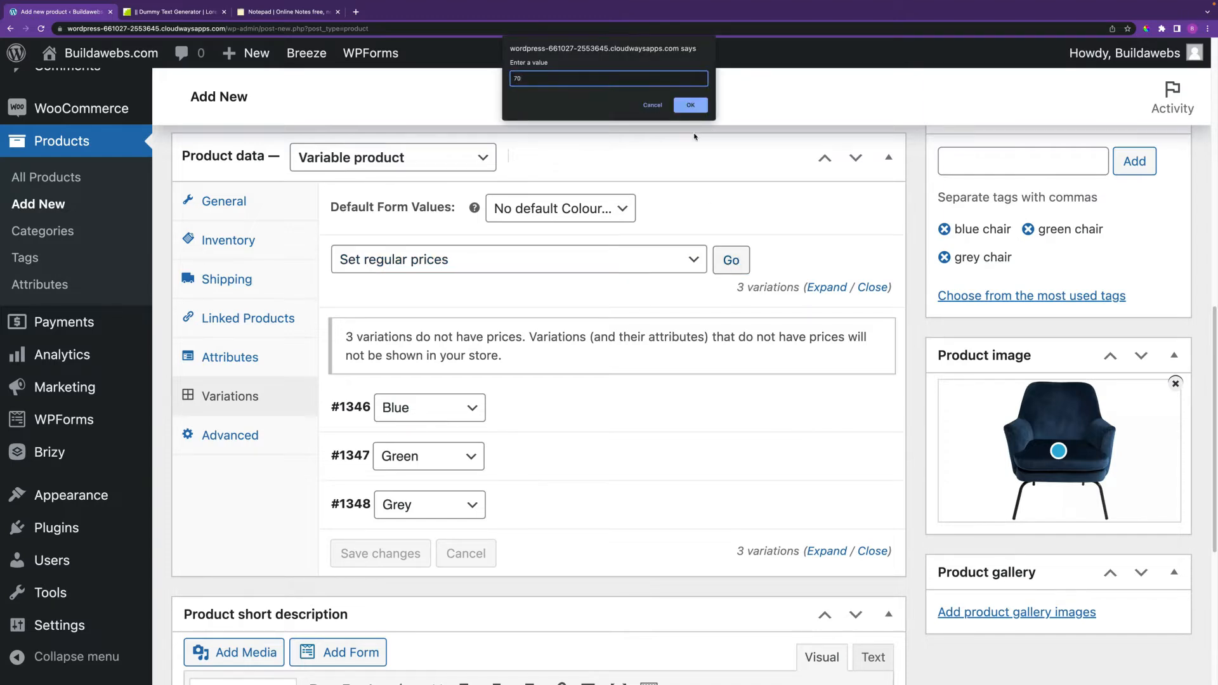
click(691, 106)
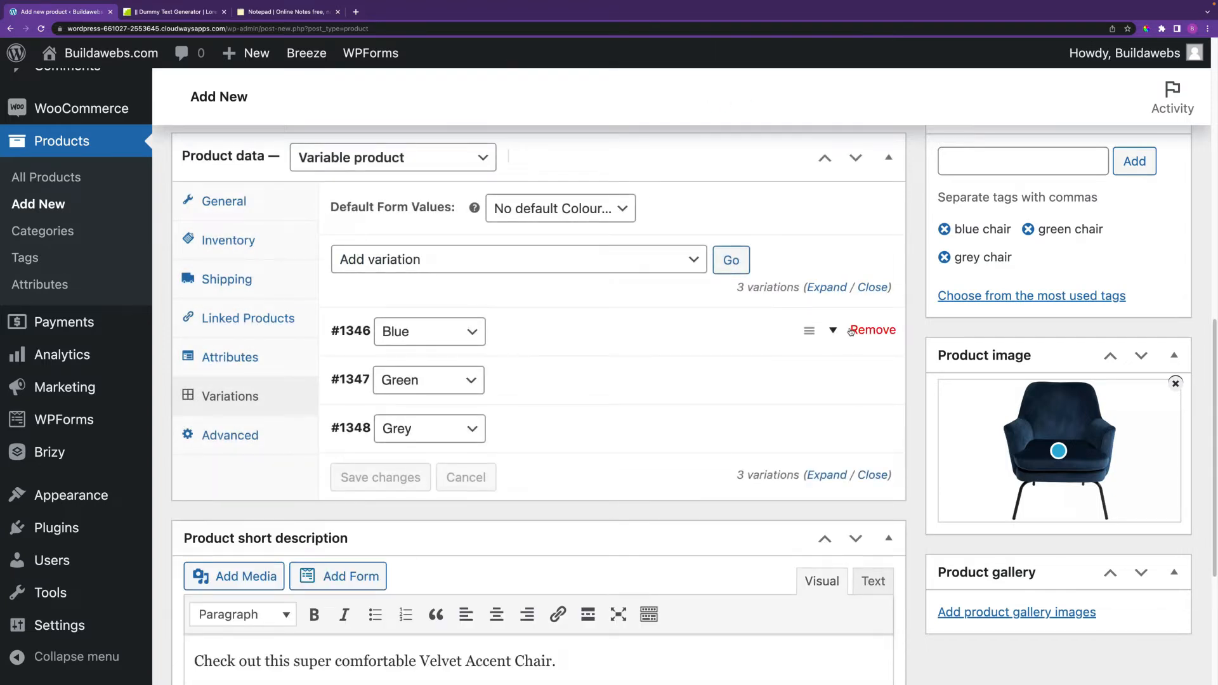
- Check that the Blue and Green variations each show a regular price of 70
click(837, 330)
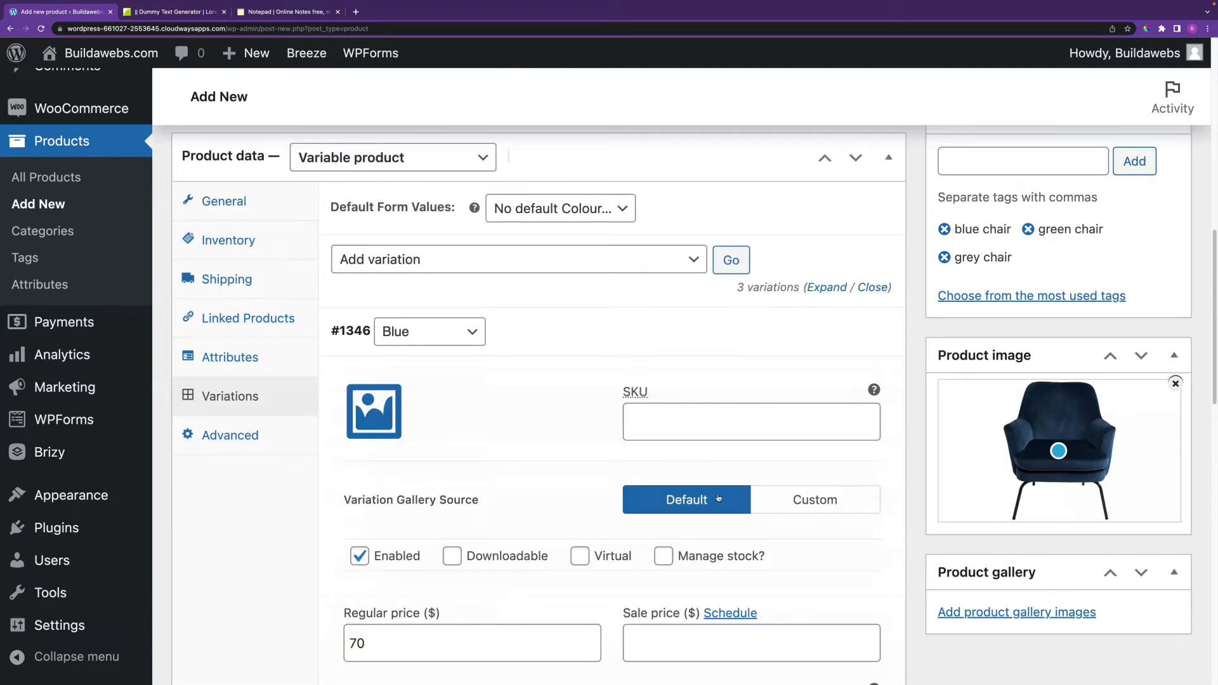
scroll(718, 520, down, 1)
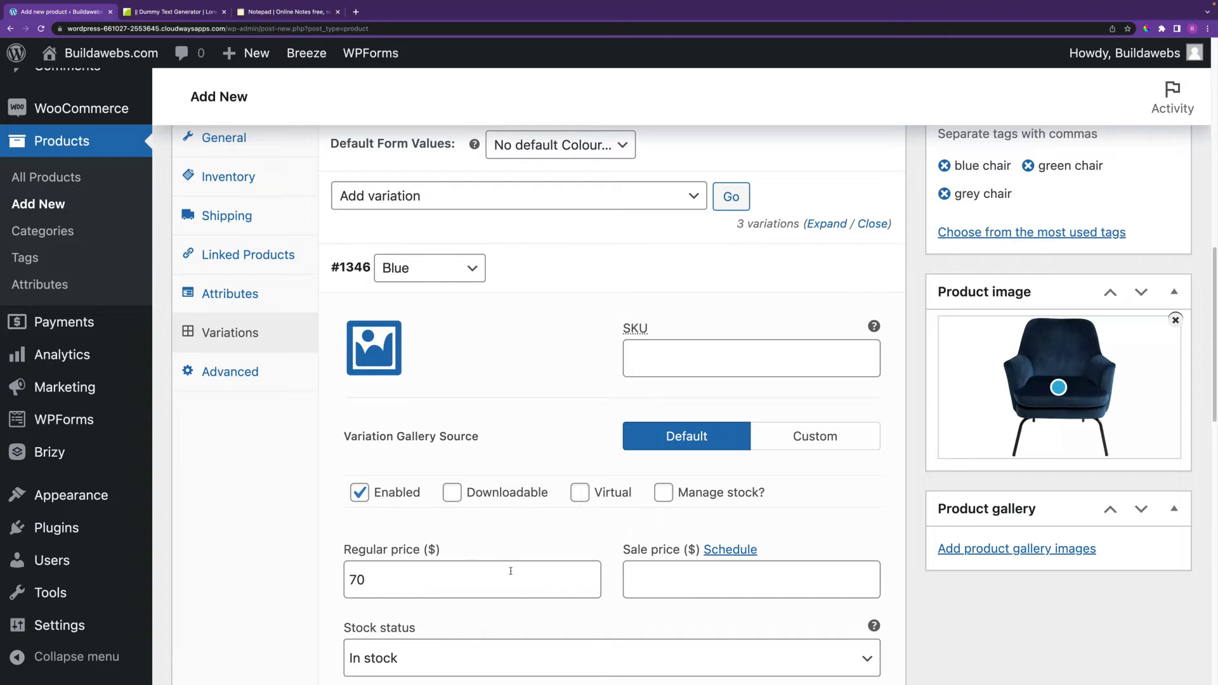
scroll(868, 386, up, 1)
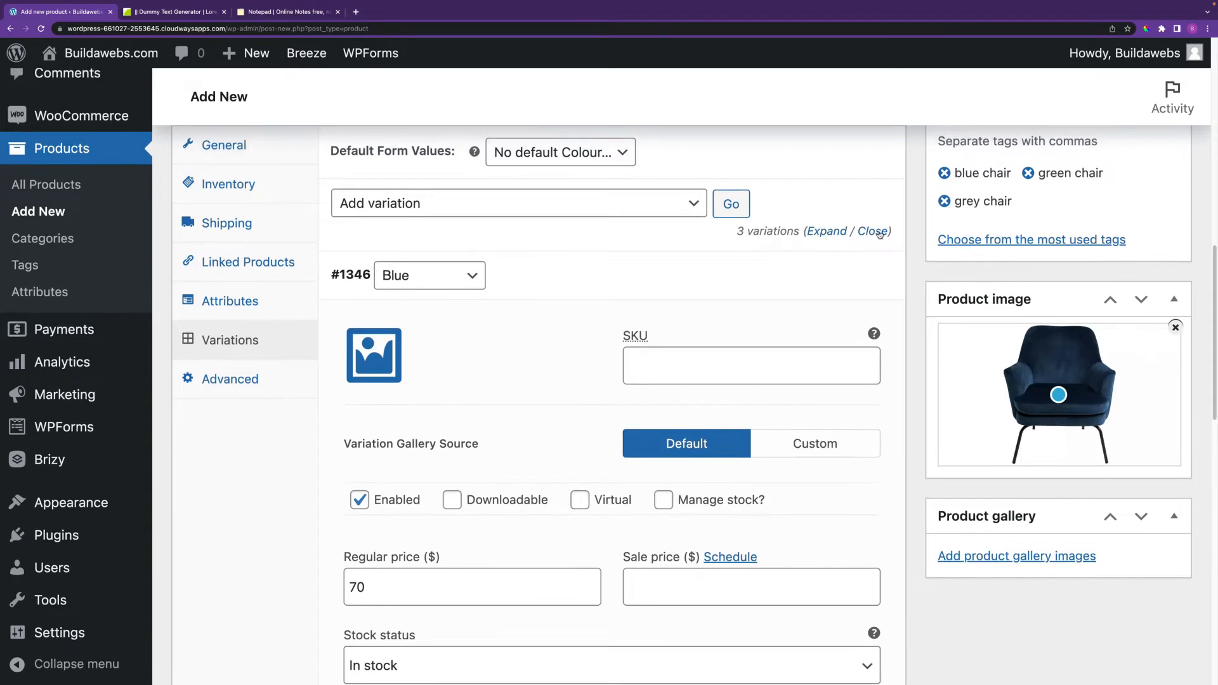
click(873, 231)
click(468, 323)
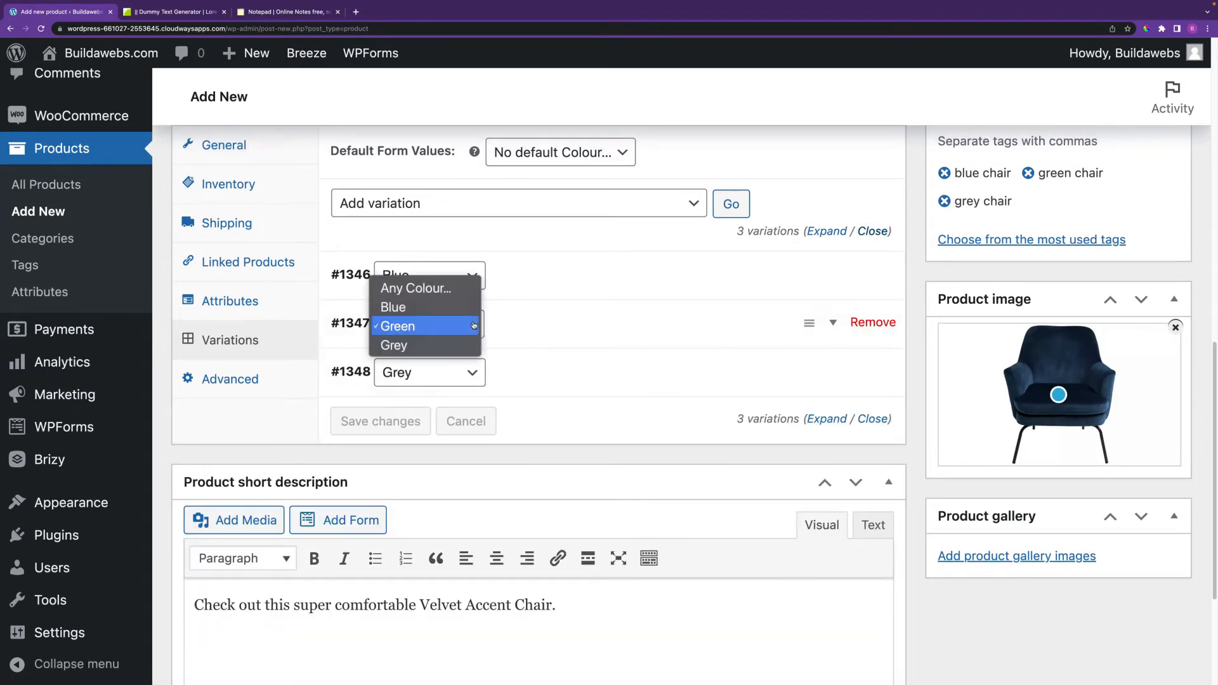
click(619, 331)
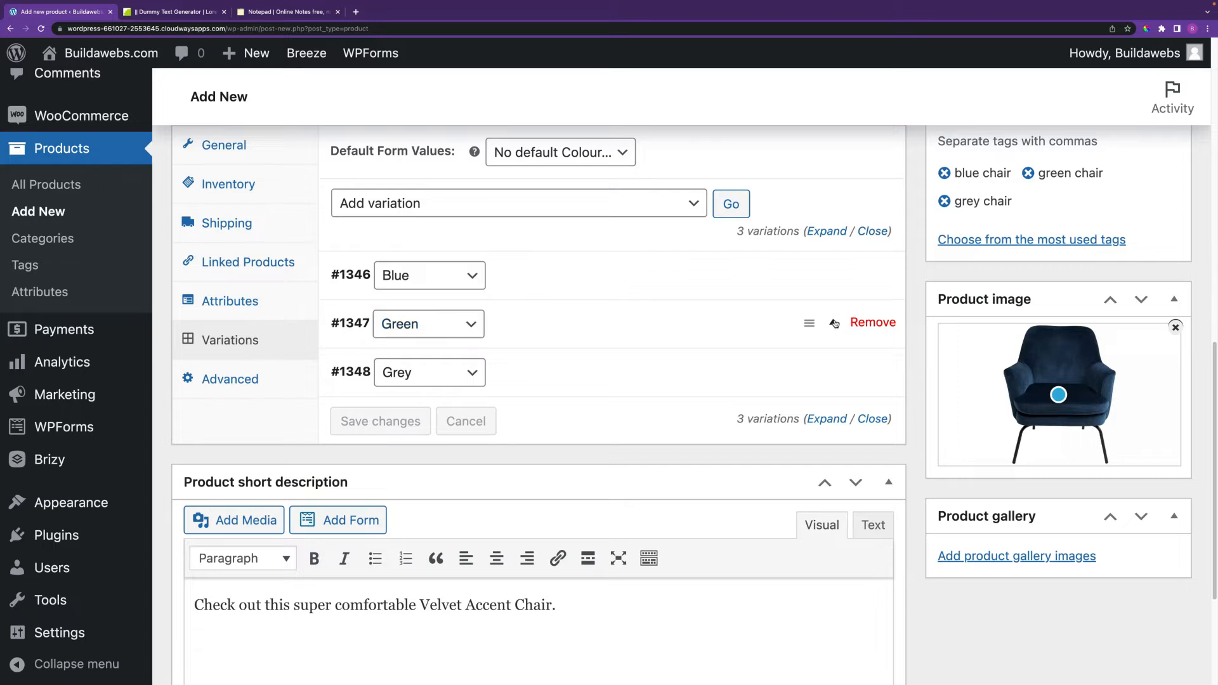
click(828, 324)
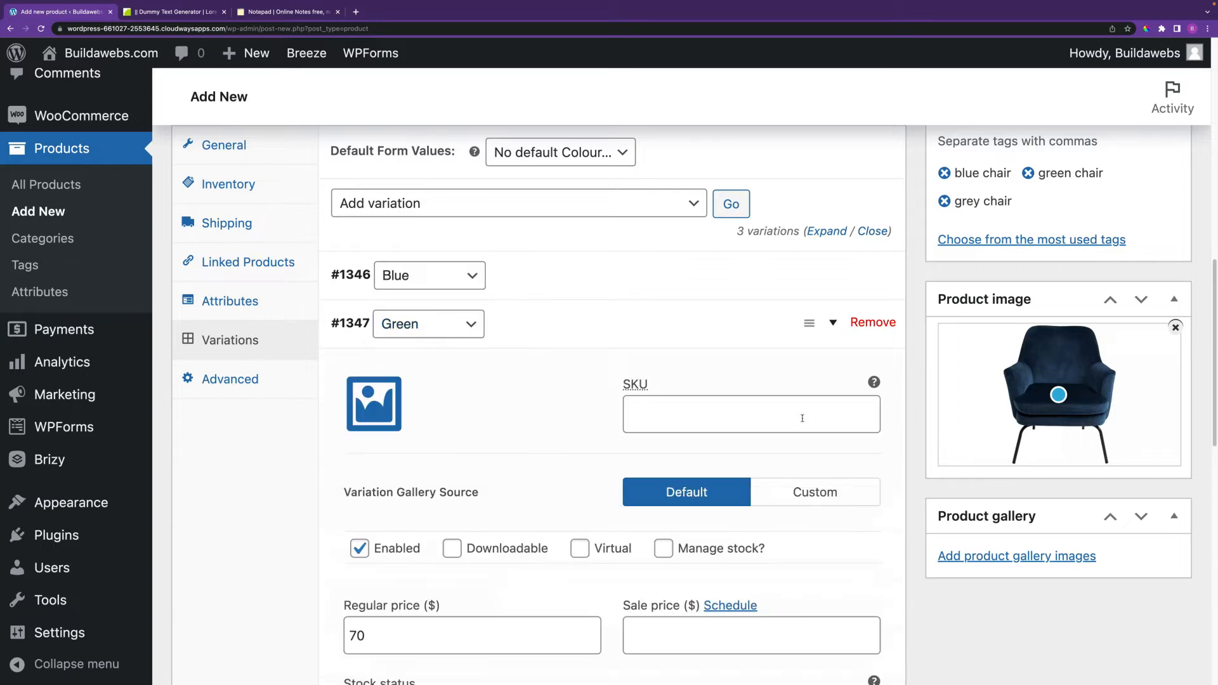
click(873, 232)
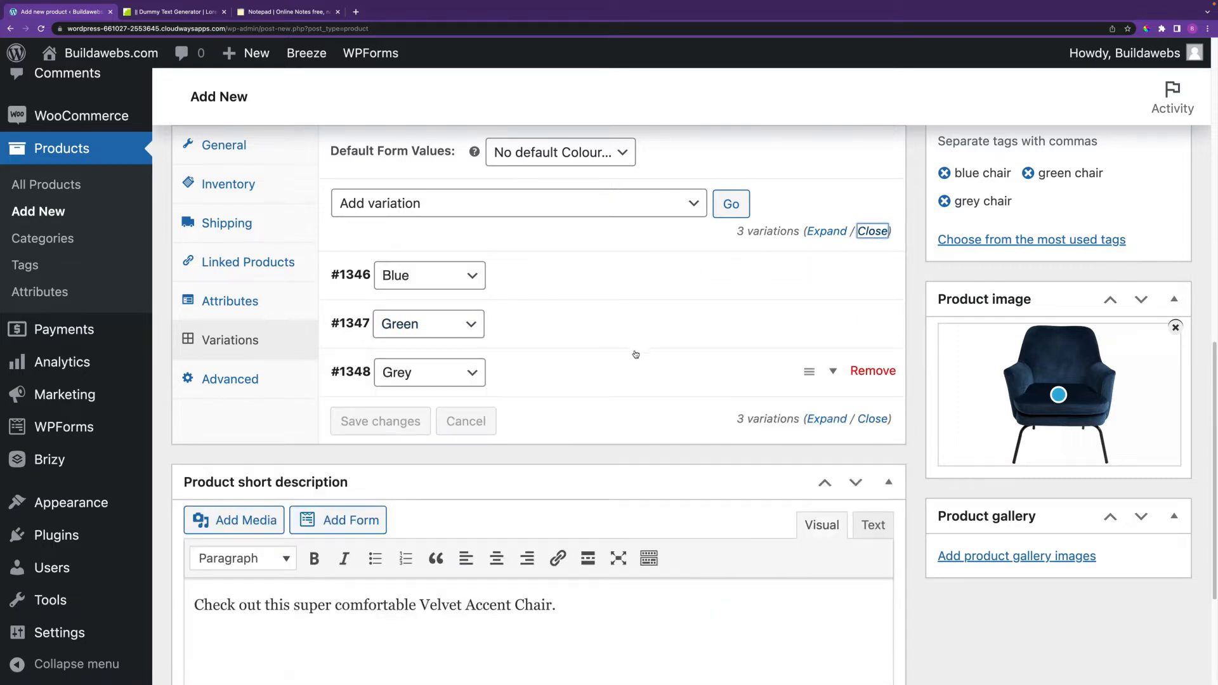
- Expand the Blue variation (#1346) to show its settings
scroll(635, 354, up, 1)
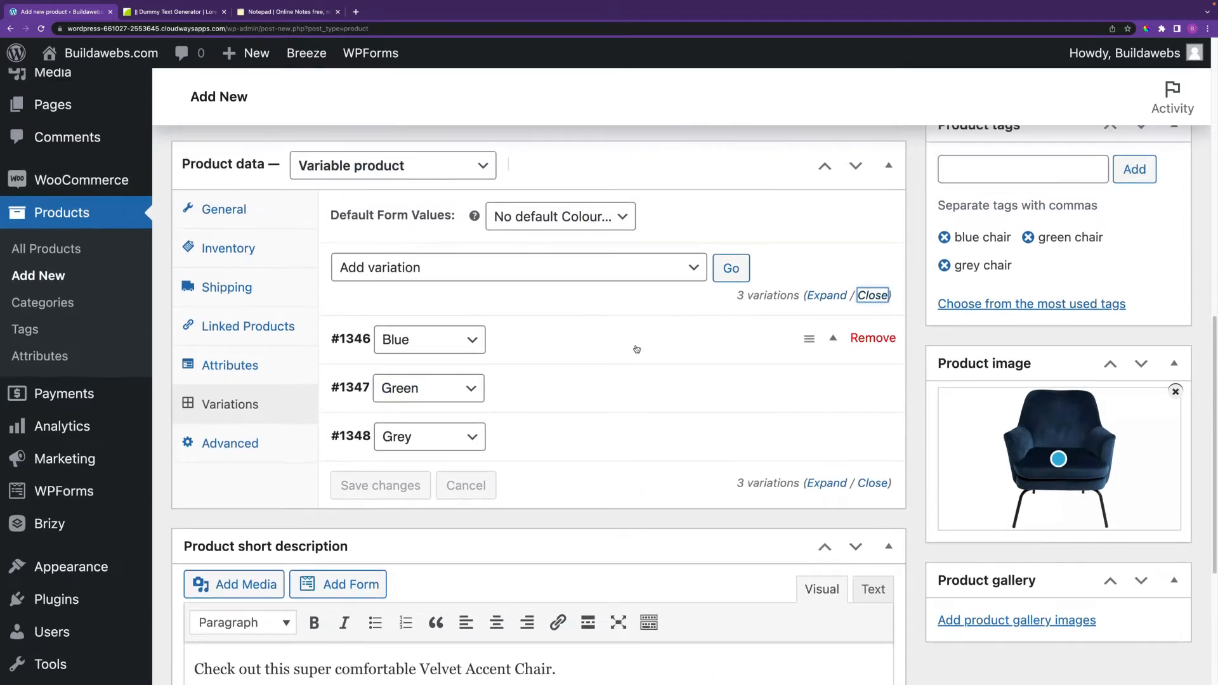
click(540, 272)
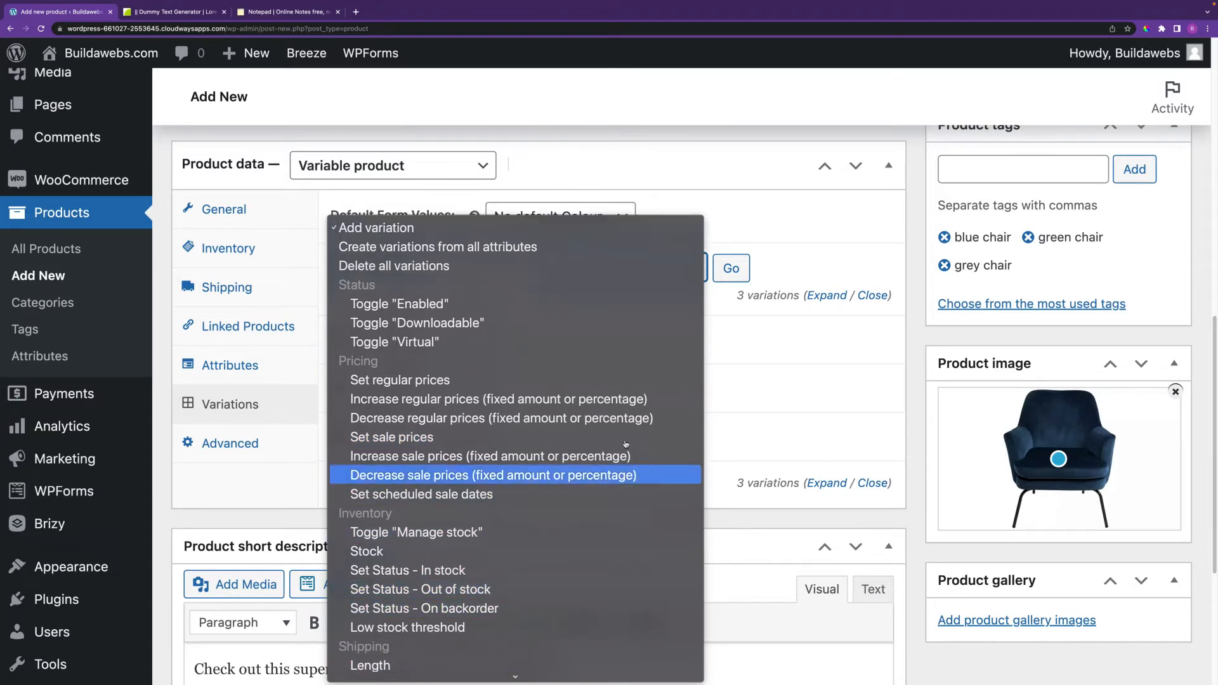
click(761, 353)
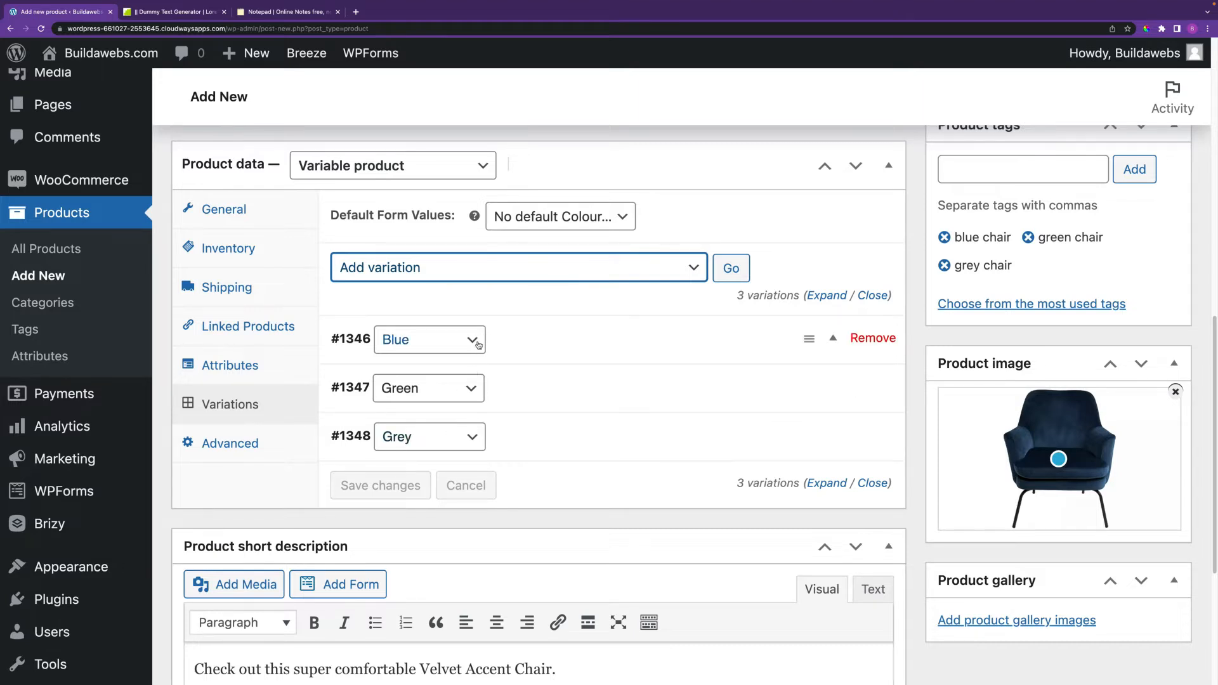
click(832, 339)
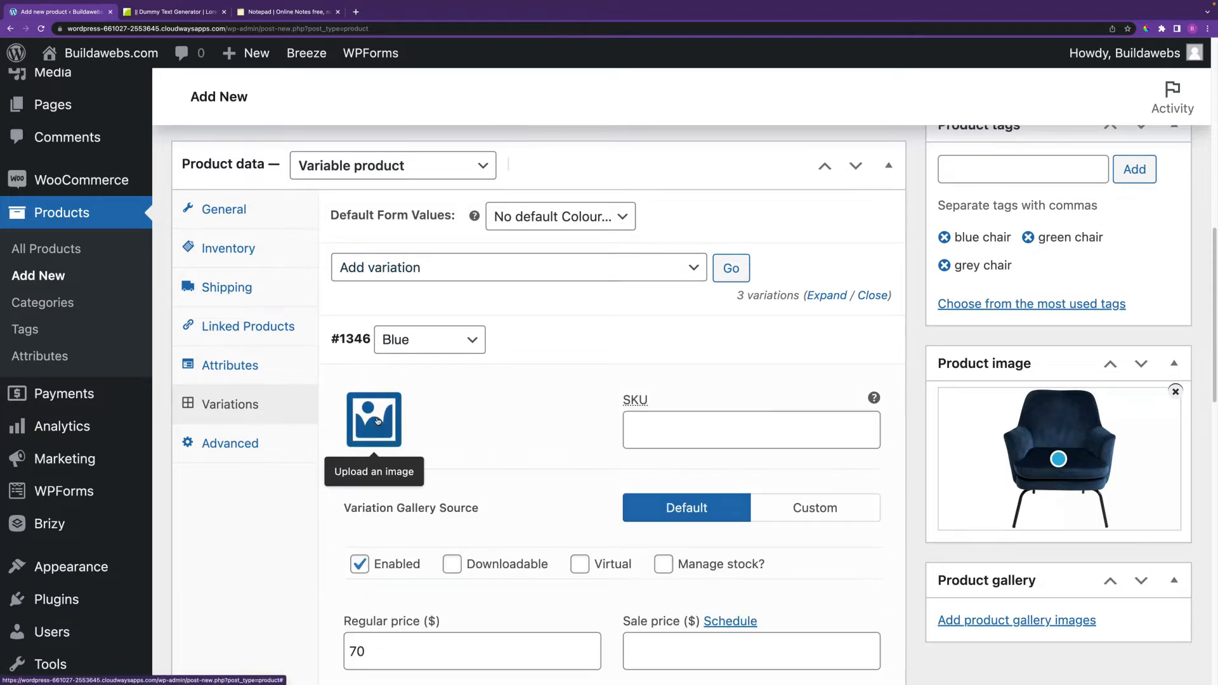
- Set the blue chair photo from the Media Library as the Blue variation's image
click(377, 420)
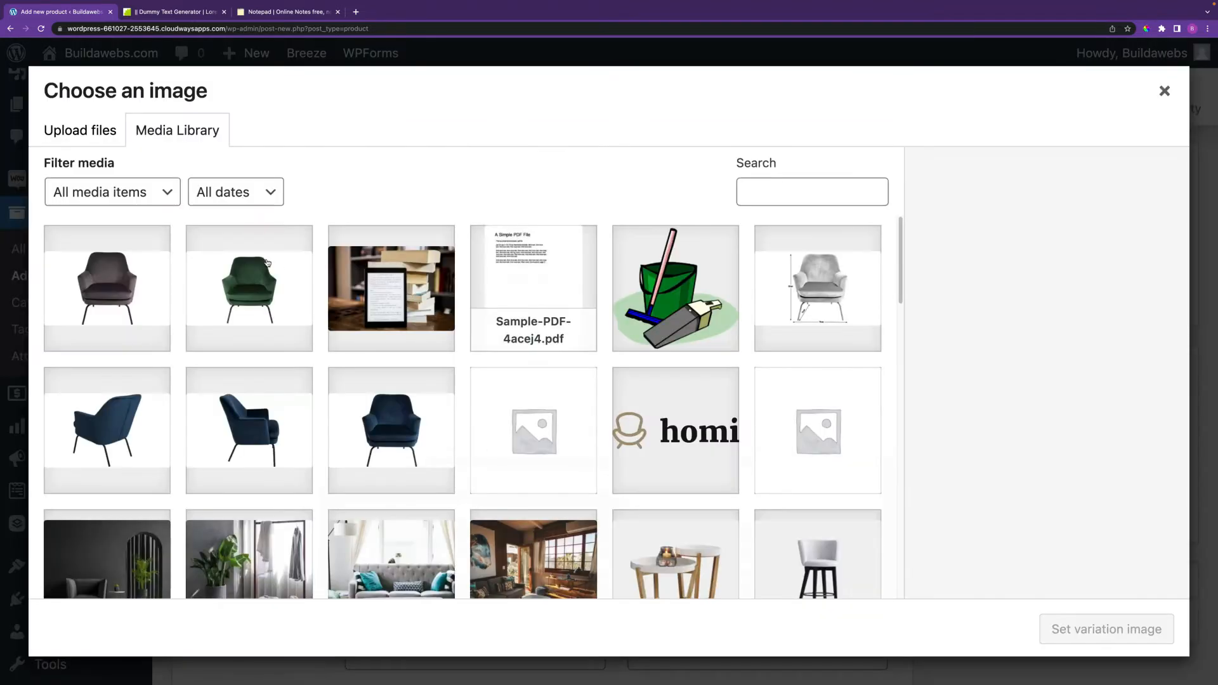
click(89, 131)
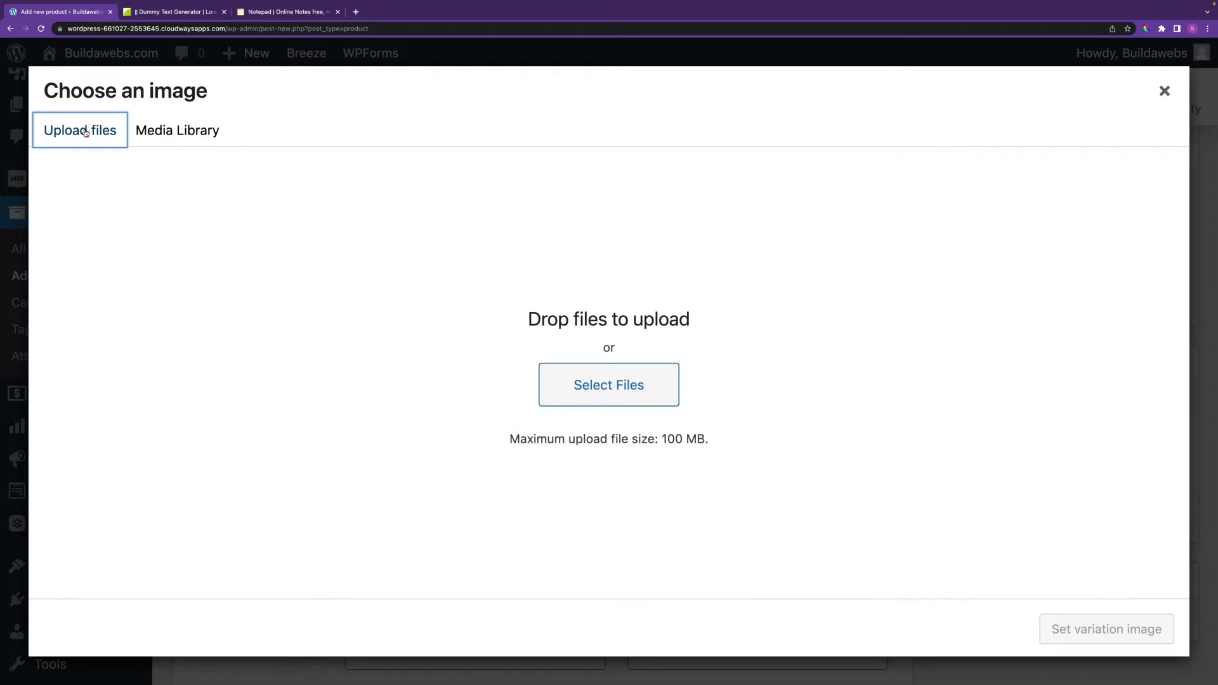
click(177, 130)
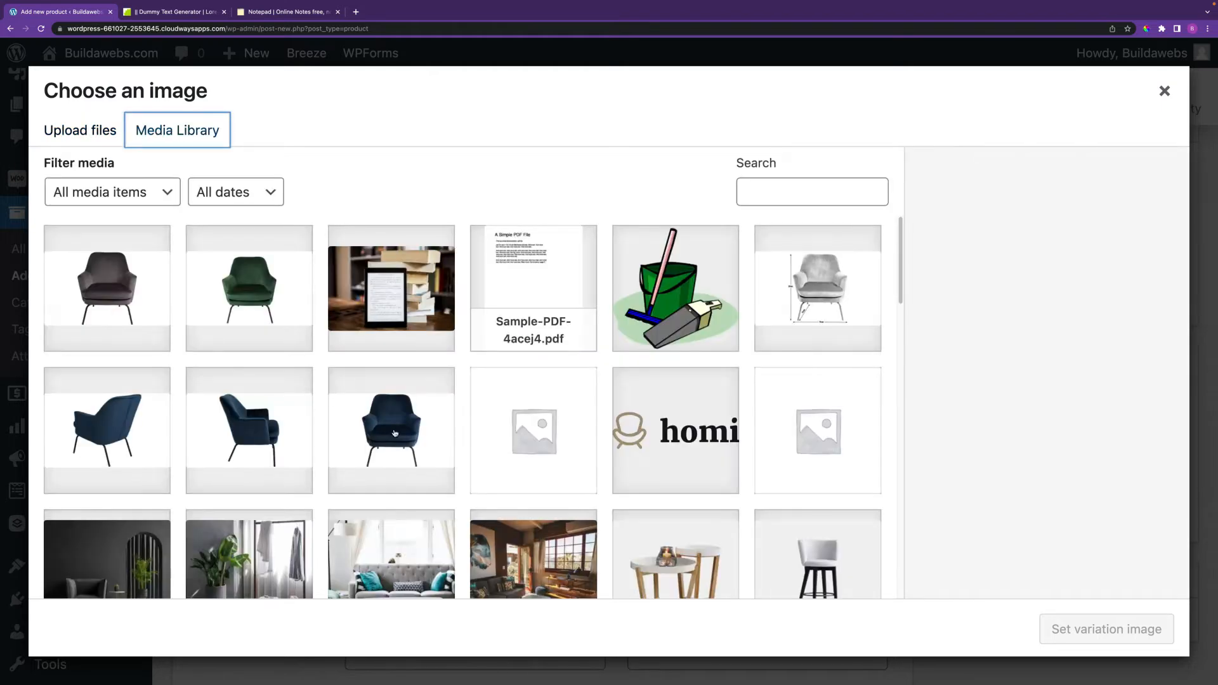
click(394, 434)
click(1064, 625)
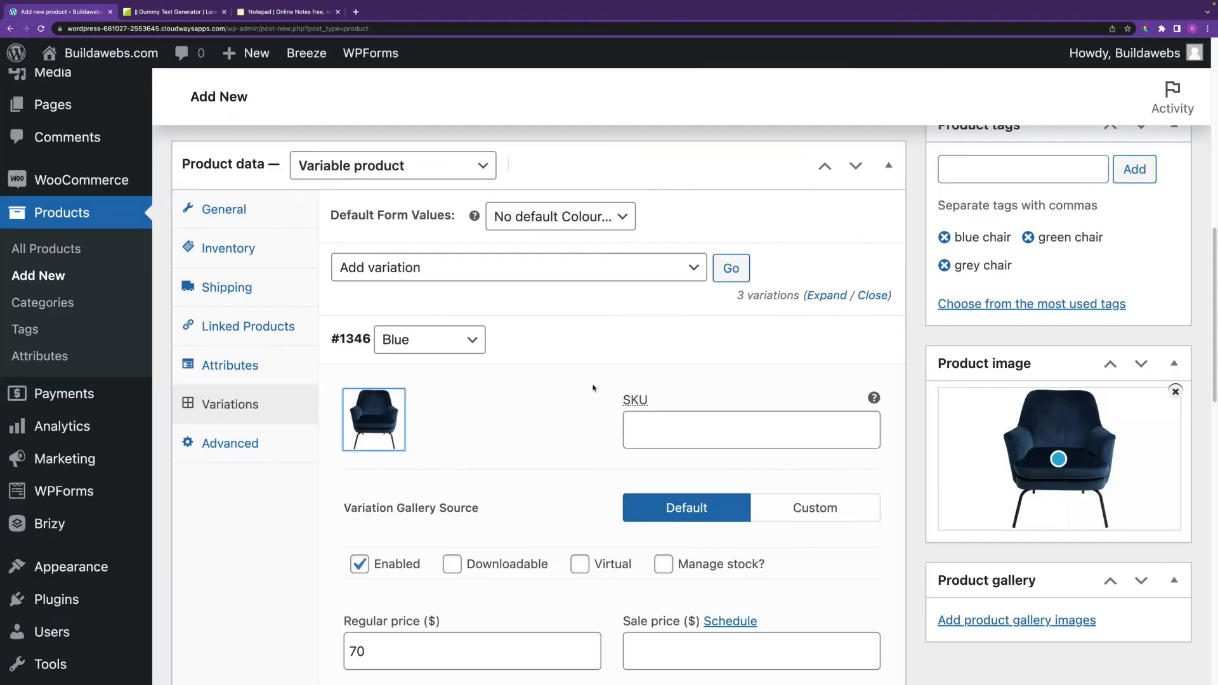
click(872, 296)
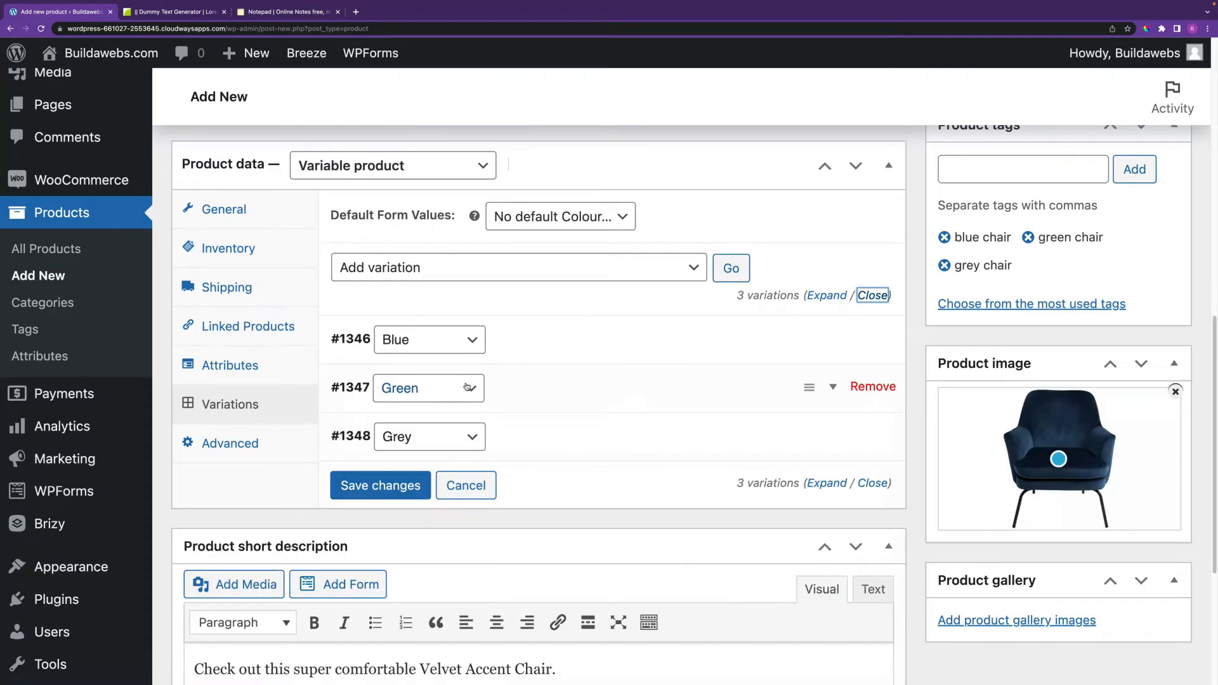
- Set the green chair photo as the Green variation's image
click(478, 389)
click(531, 392)
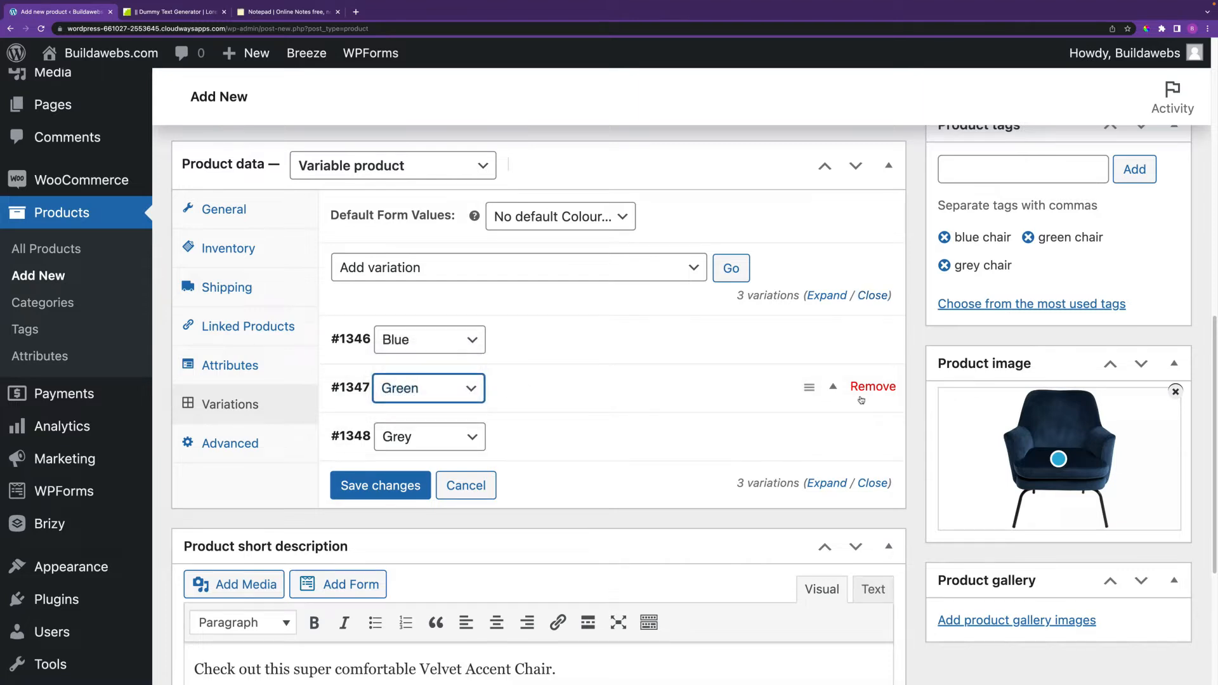
click(834, 392)
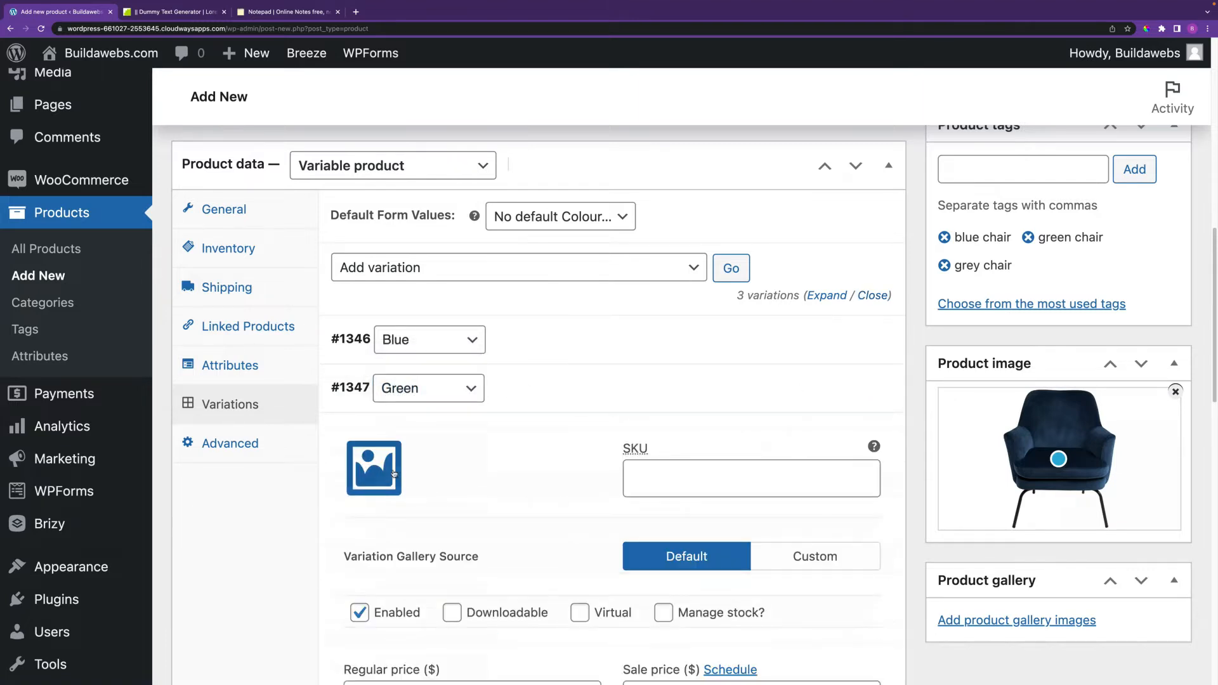
click(380, 468)
click(288, 315)
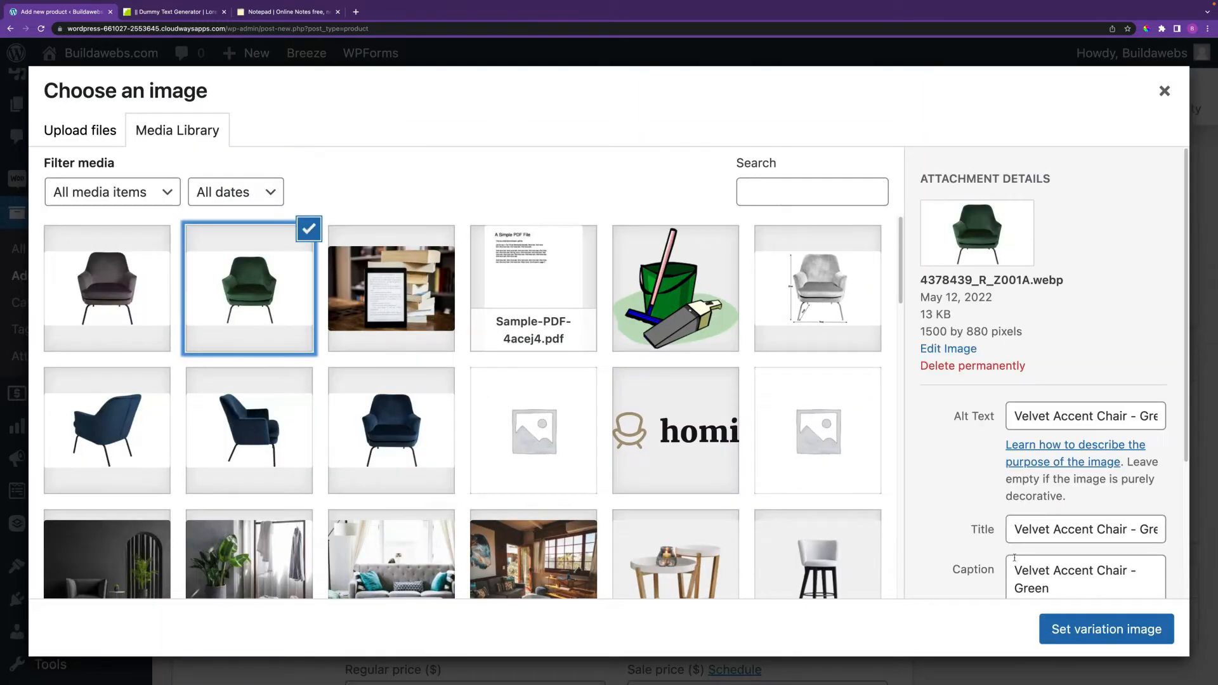
click(1113, 632)
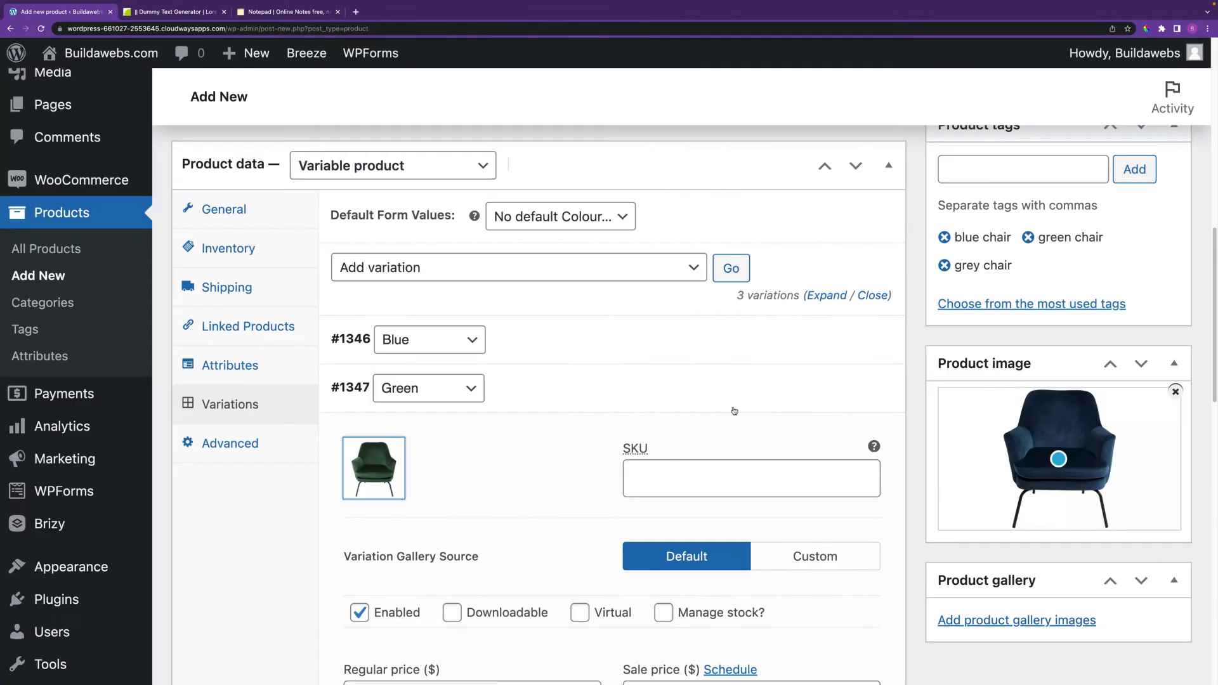
click(873, 295)
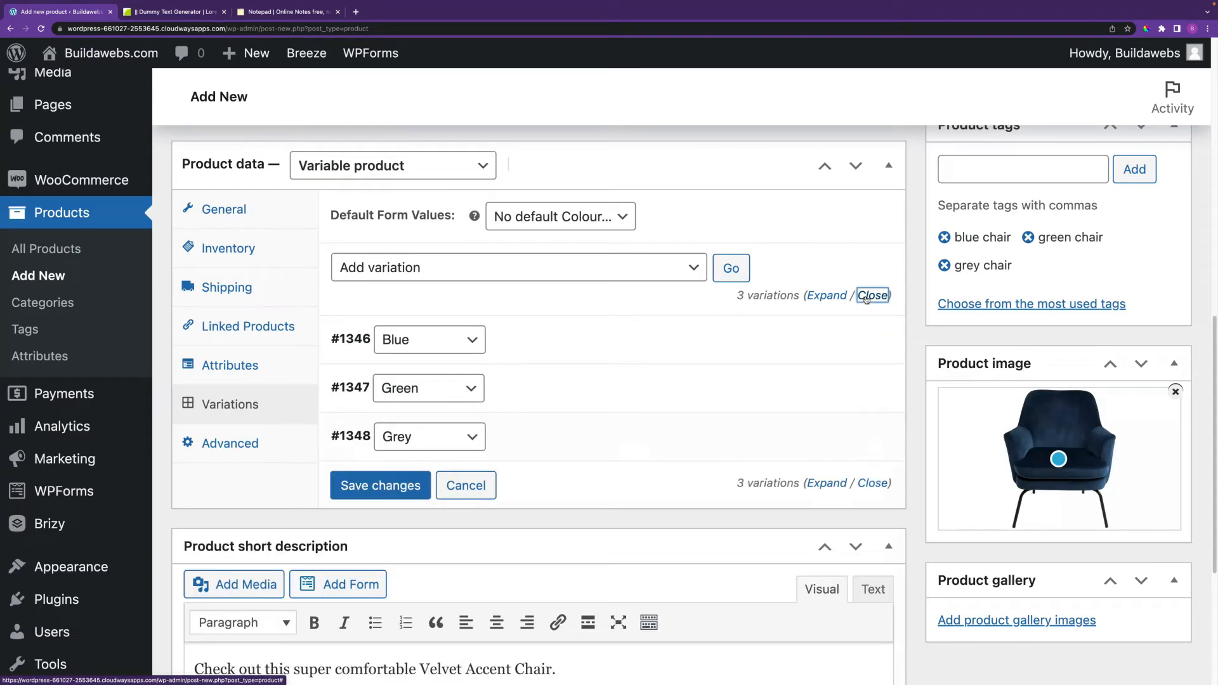
- Set the grey chair photo as the Grey variation's image
click(806, 435)
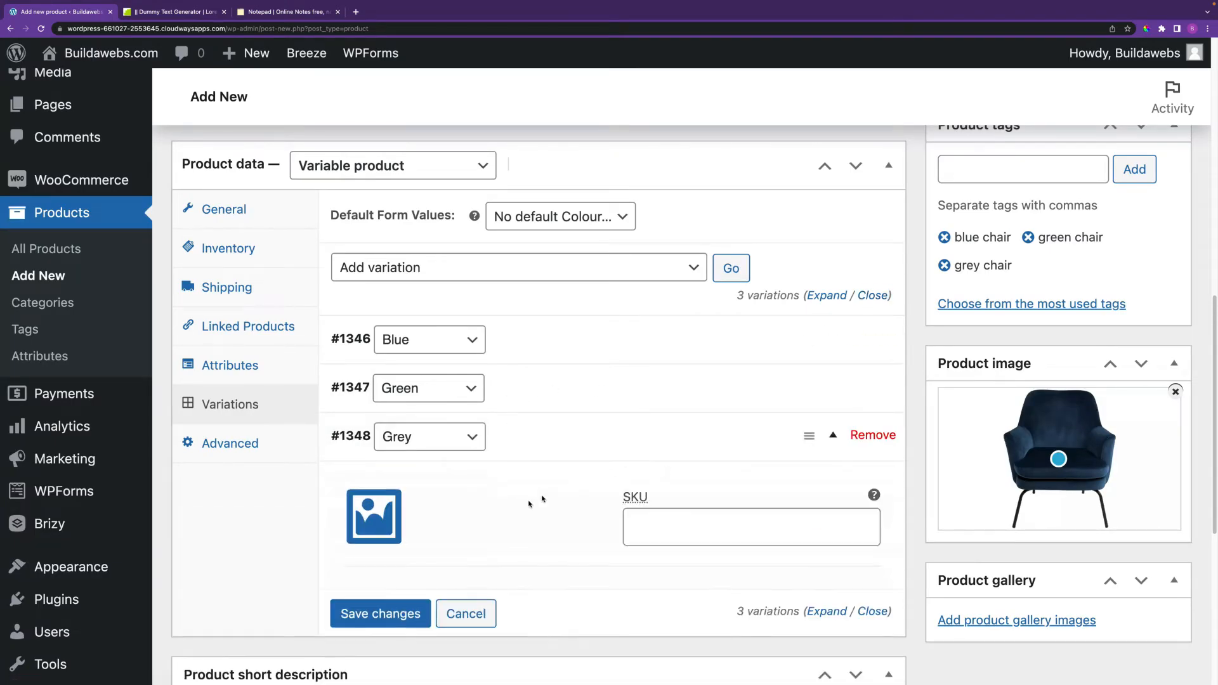
click(391, 516)
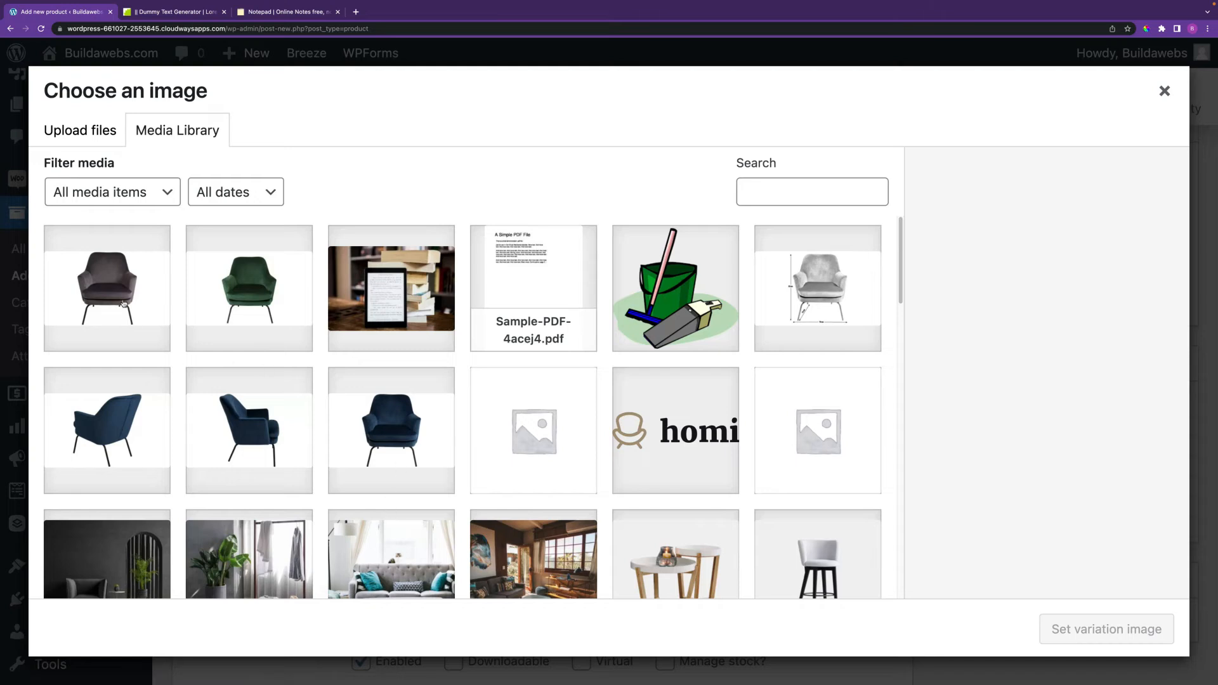
click(122, 299)
click(1079, 620)
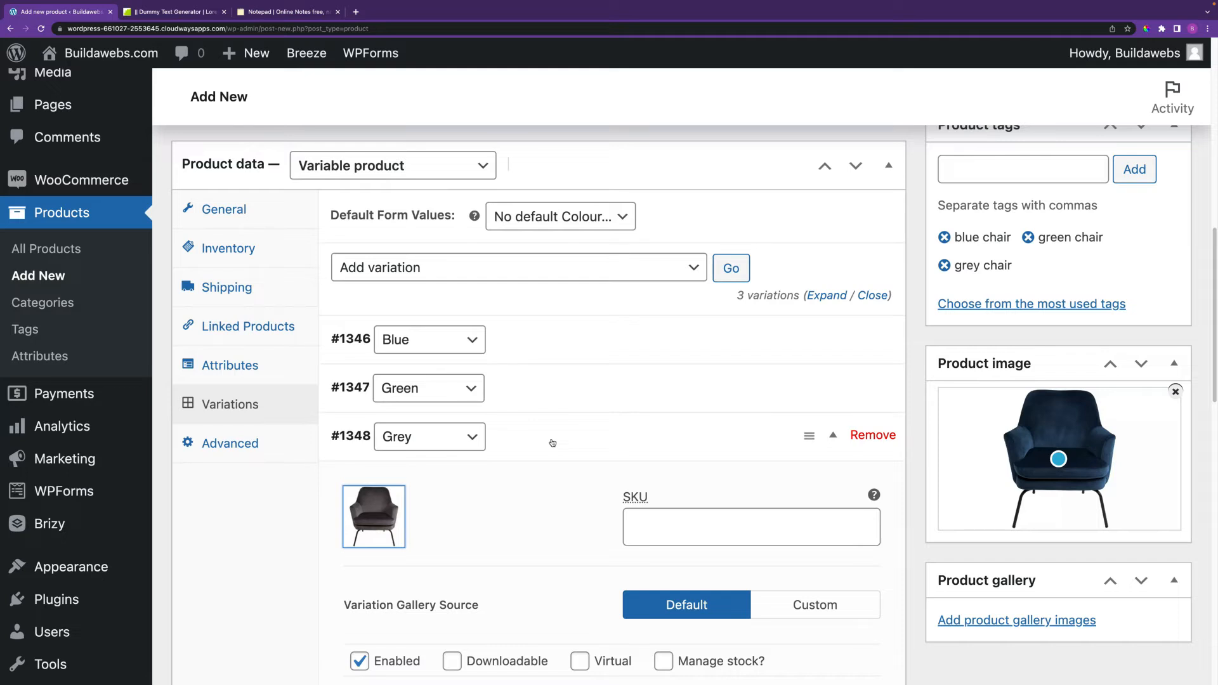
click(834, 437)
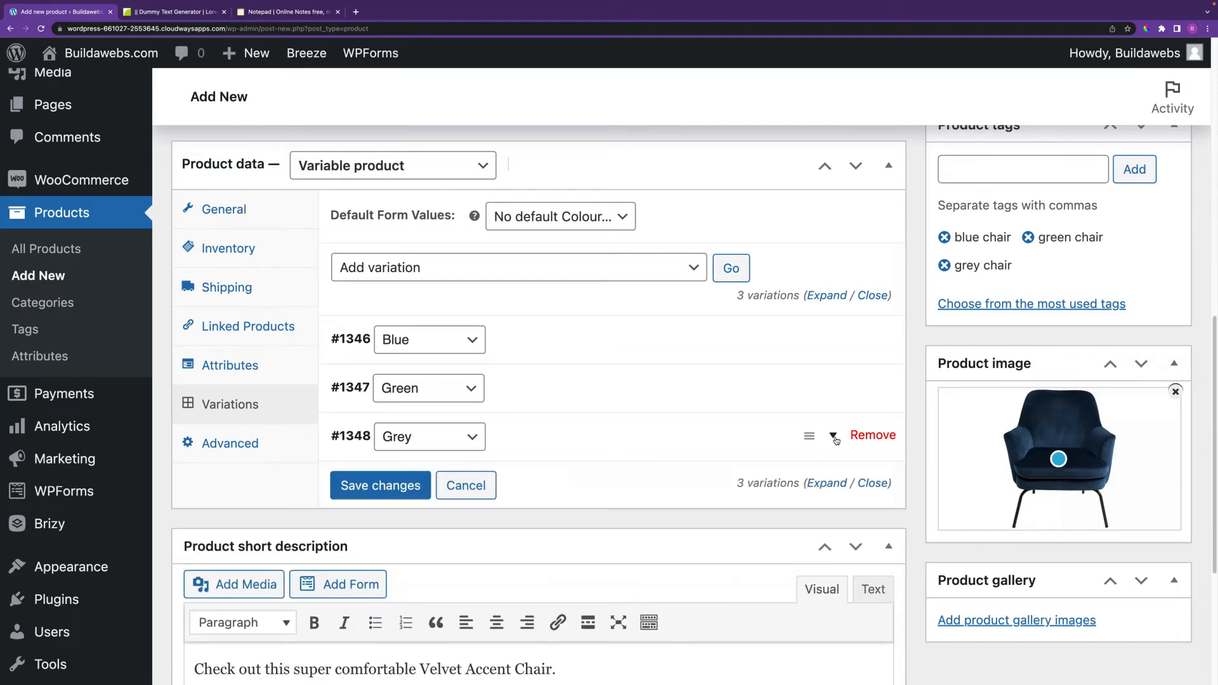
- Save the variations and bulk-set every variation's length to 74
click(392, 487)
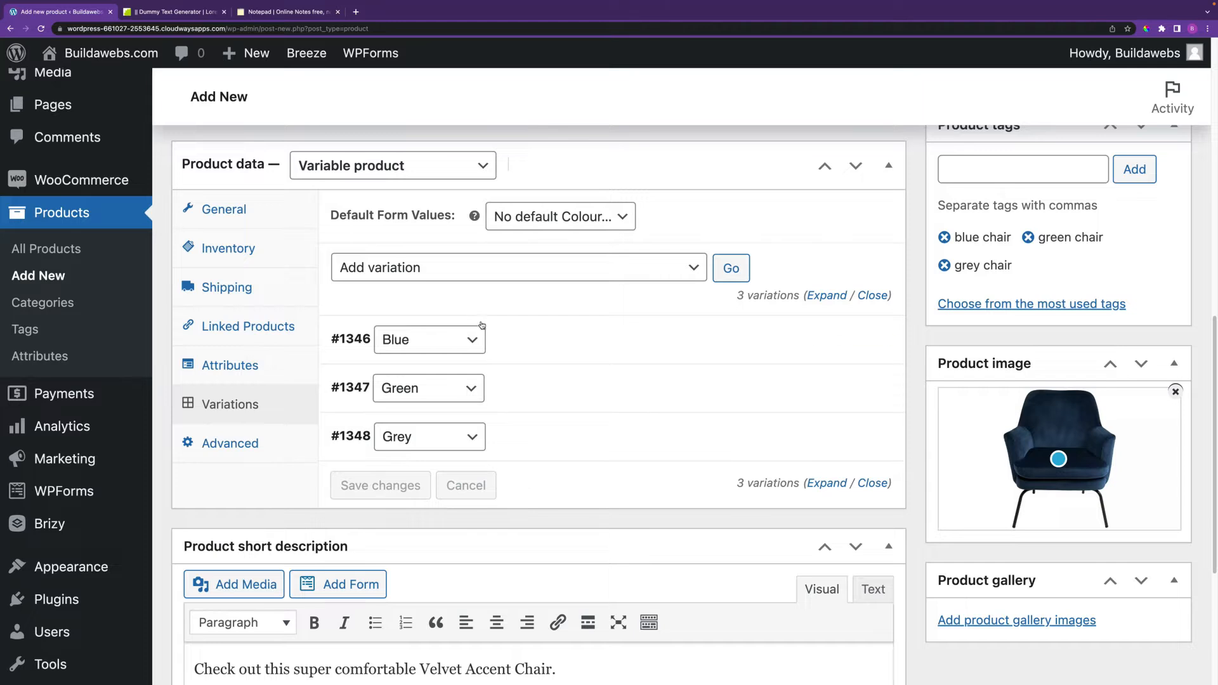
click(503, 270)
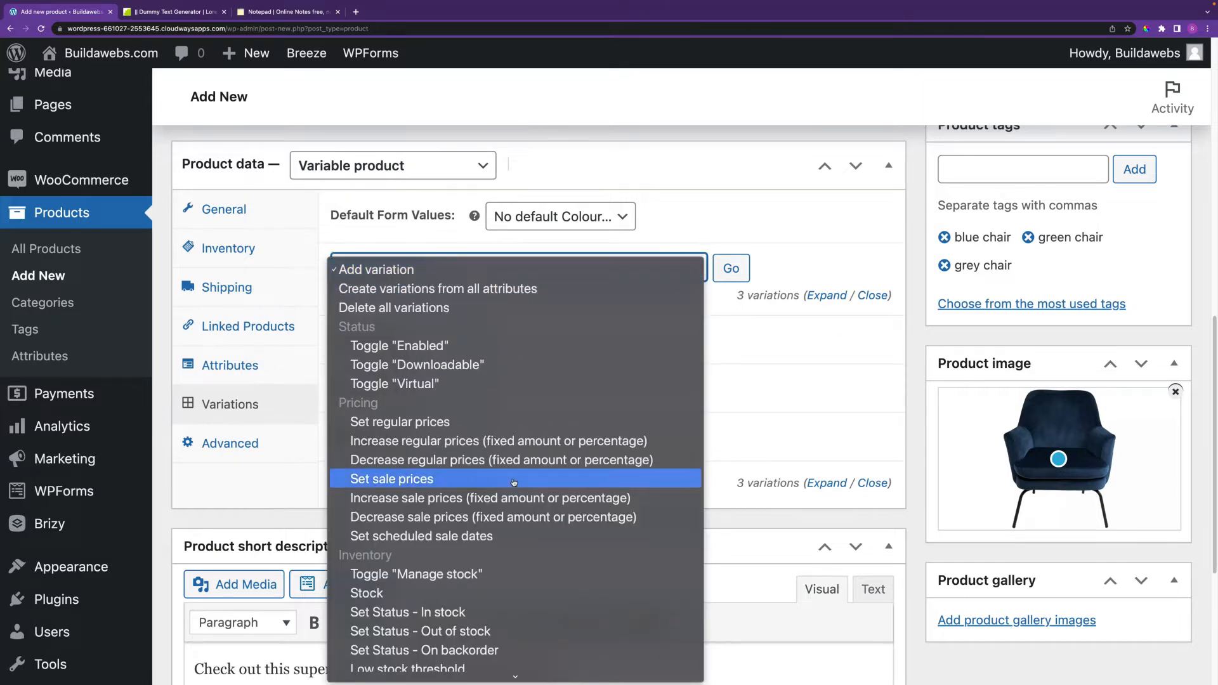
scroll(519, 585, down, 1)
scroll(520, 588, down, 5)
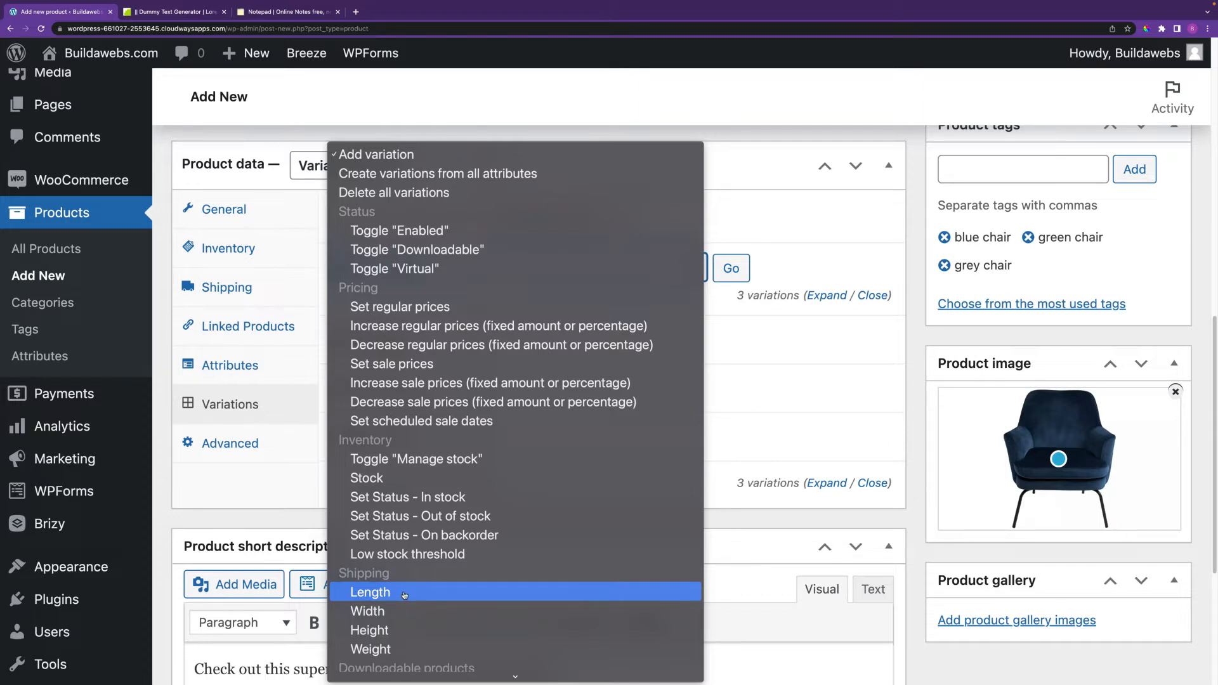
click(404, 594)
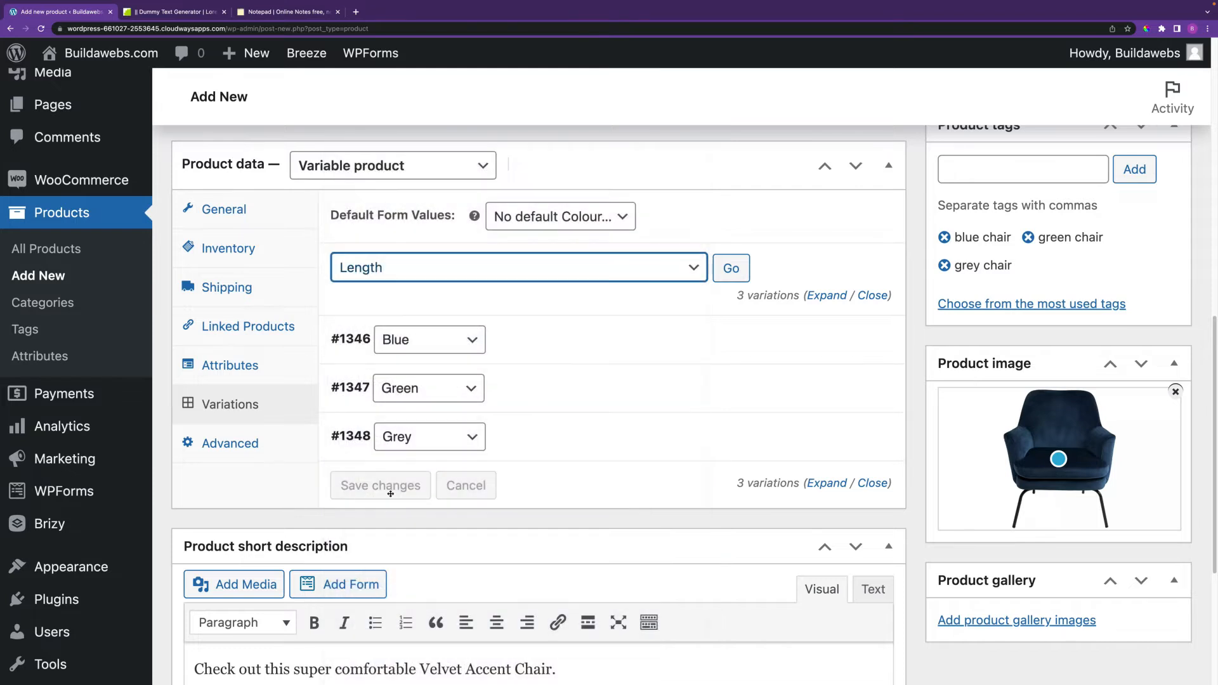
click(730, 269)
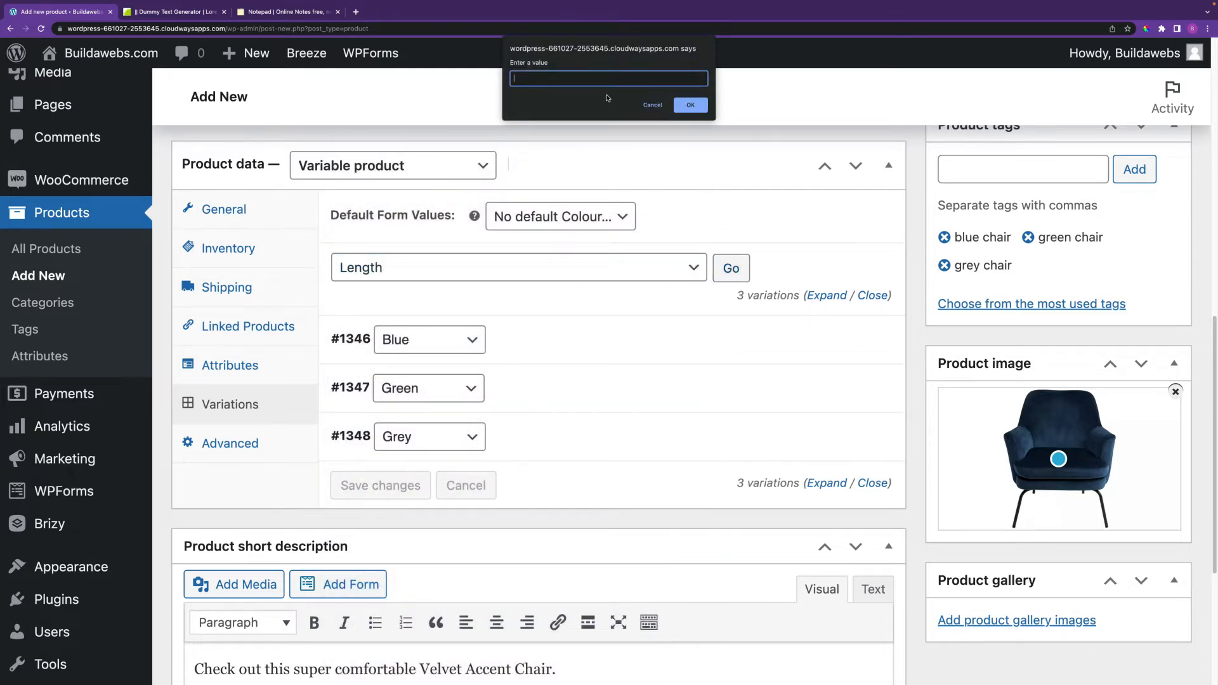
text(74)
click(690, 105)
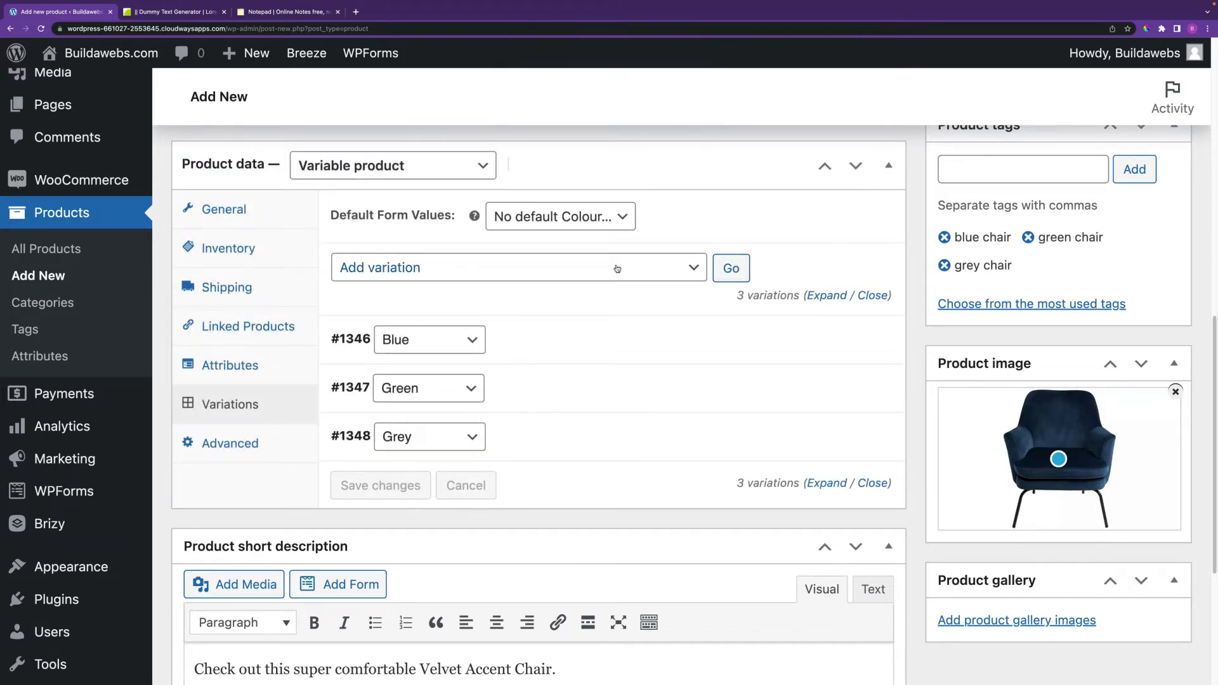
- Bulk-set every variation's width to 73
click(615, 268)
scroll(495, 571, down, 2)
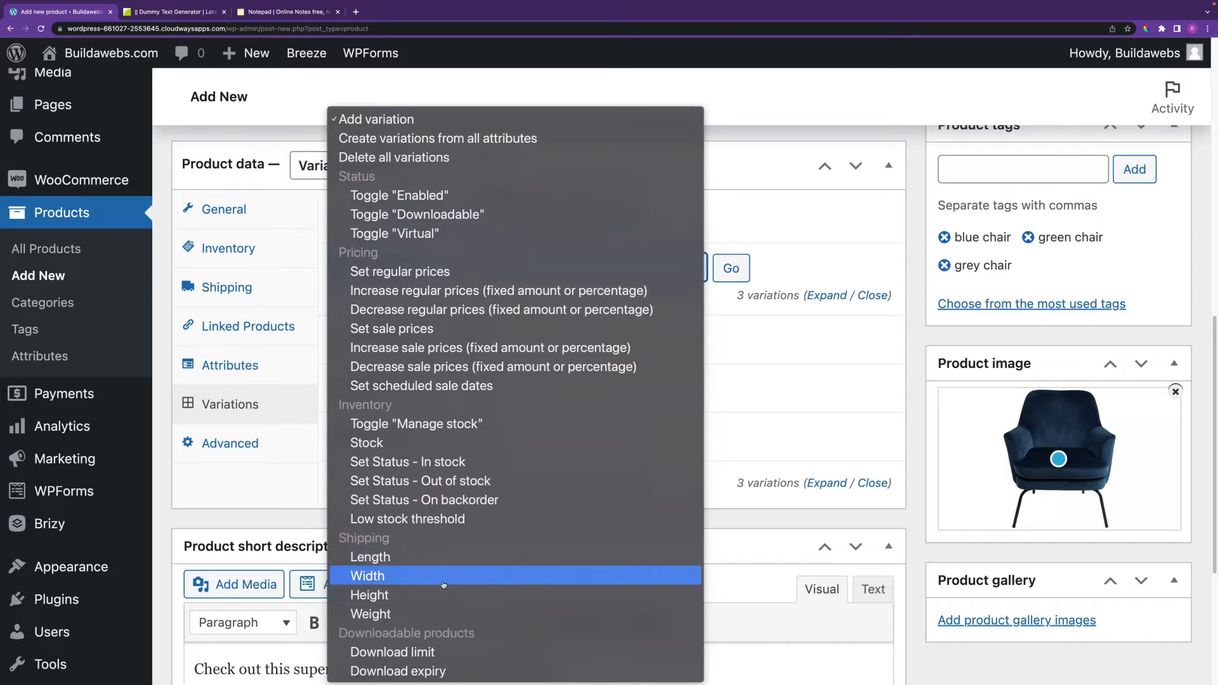
click(443, 577)
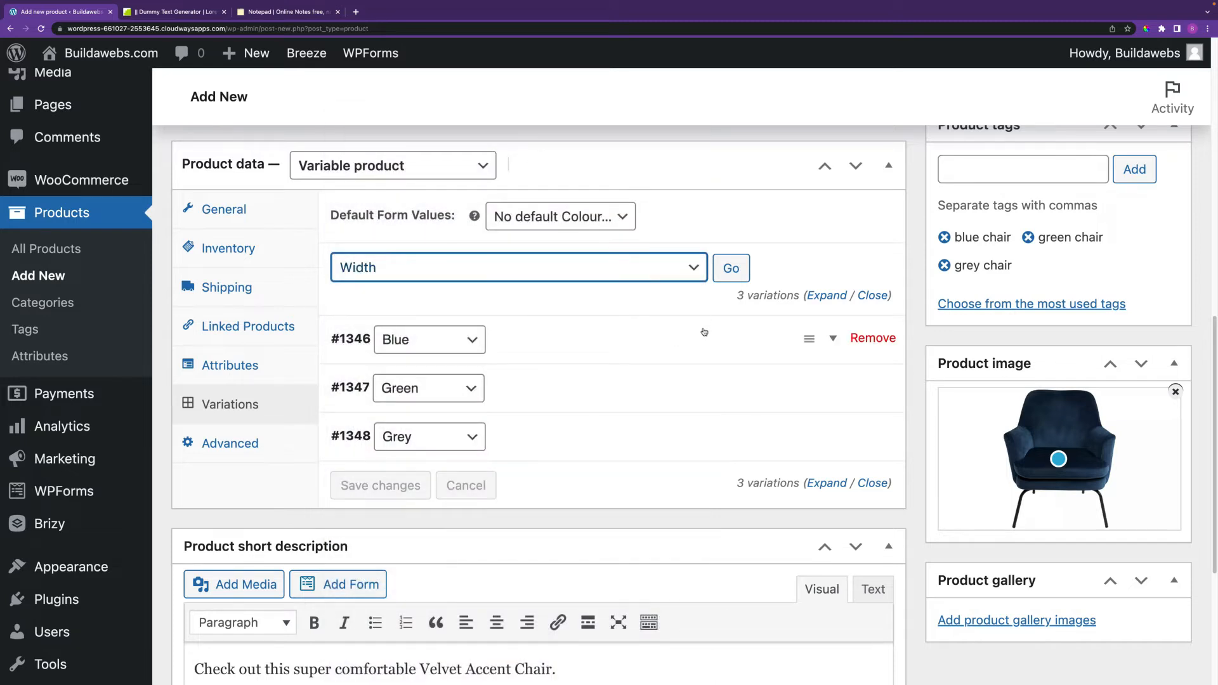
click(724, 275)
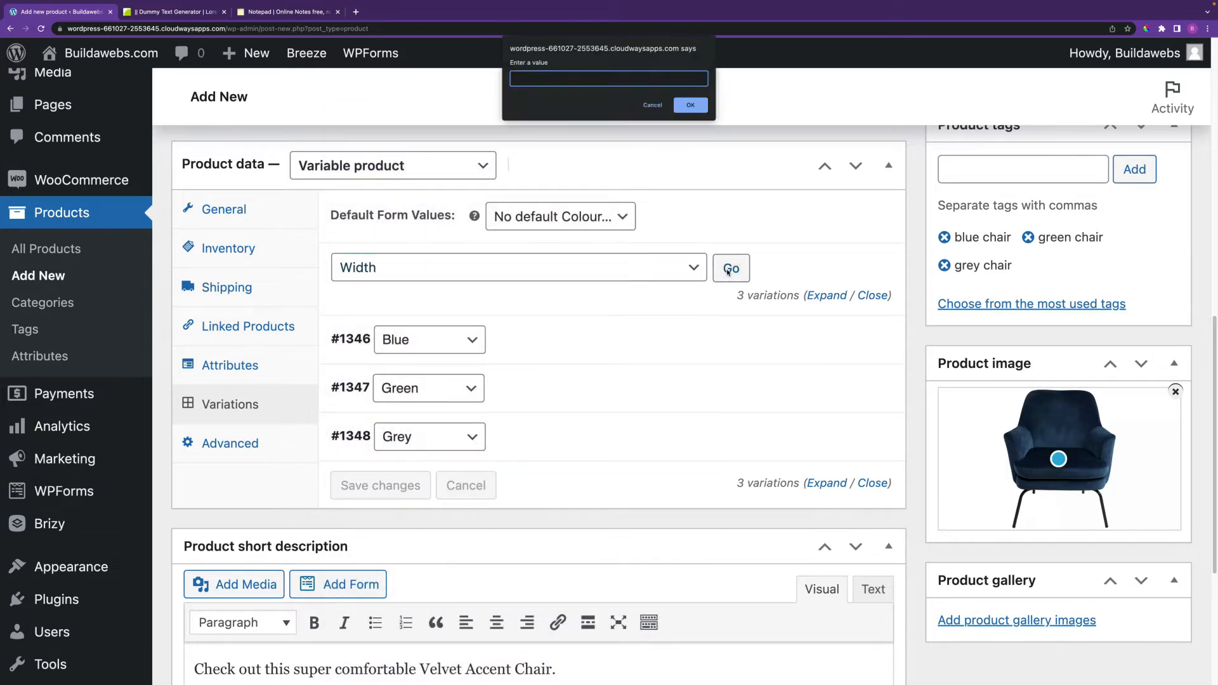
click(690, 106)
- Bulk-set every variation's height to 83
click(558, 272)
scroll(579, 497, down, 5)
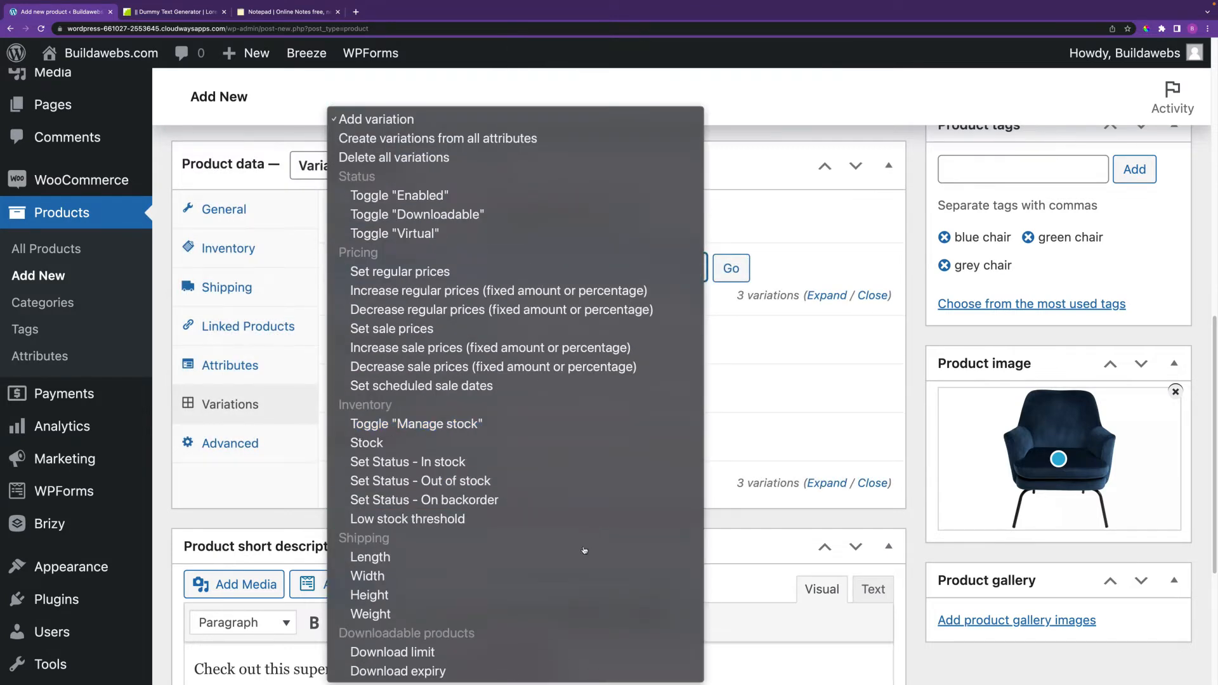
click(380, 595)
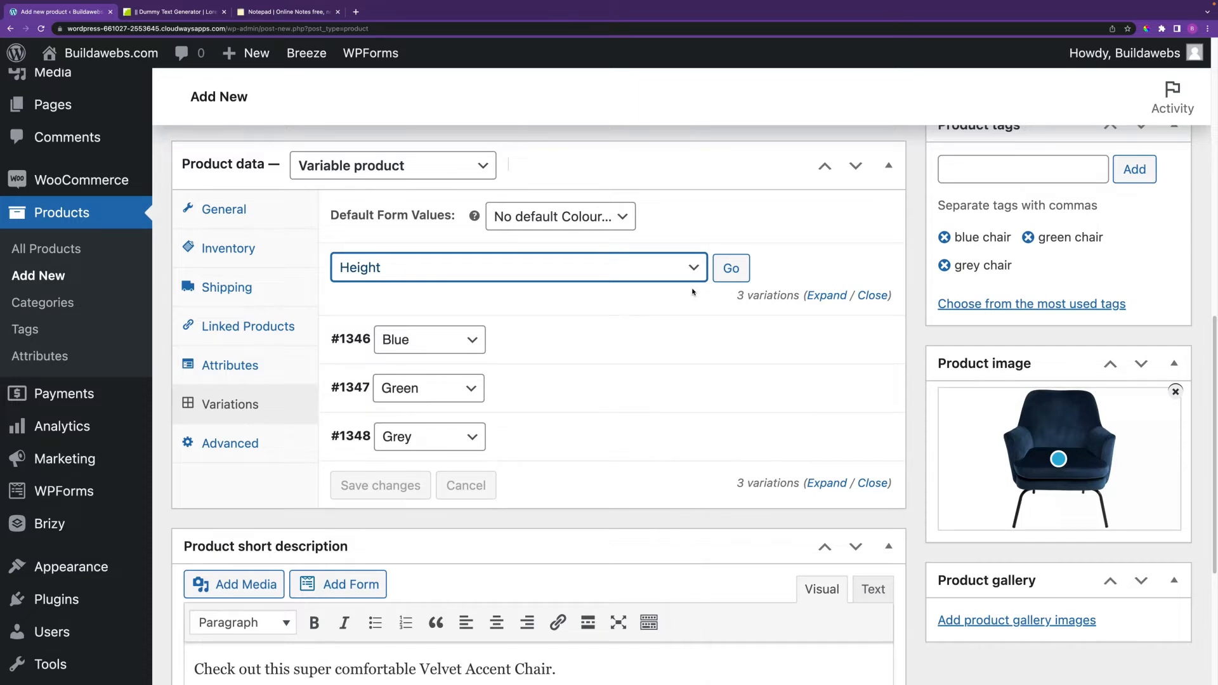
click(736, 271)
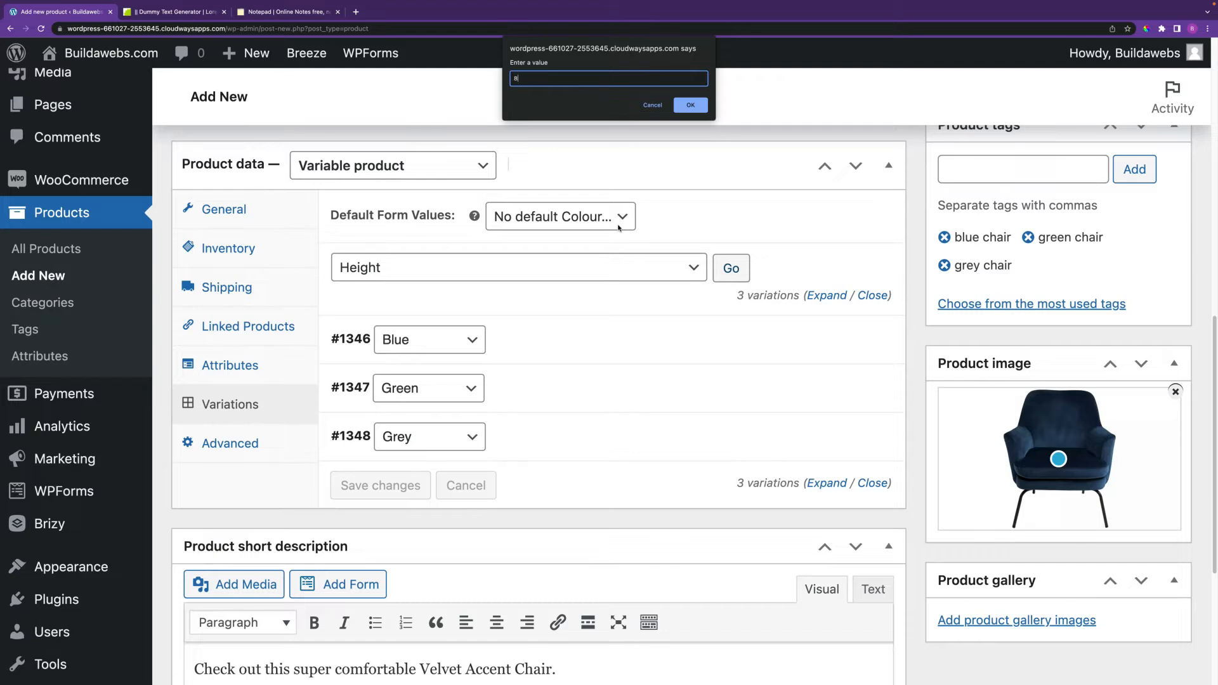
click(690, 105)
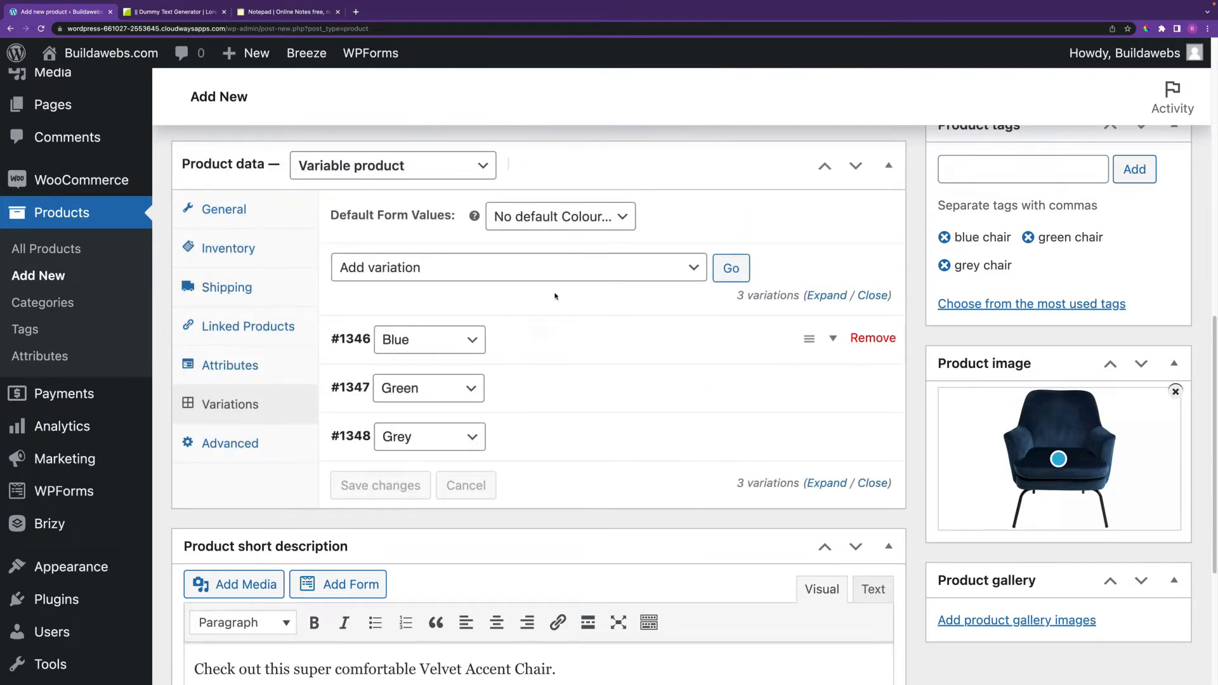
- Bulk-set every variation's weight to 20
click(592, 272)
scroll(593, 438, down, 5)
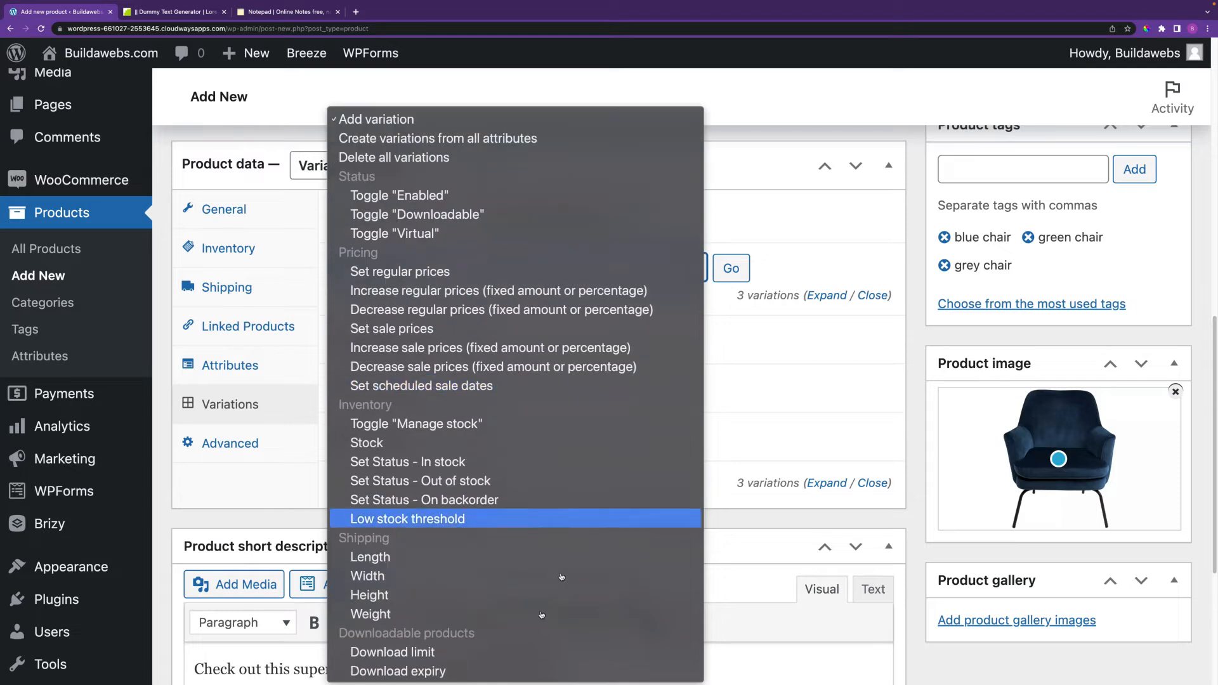
click(410, 620)
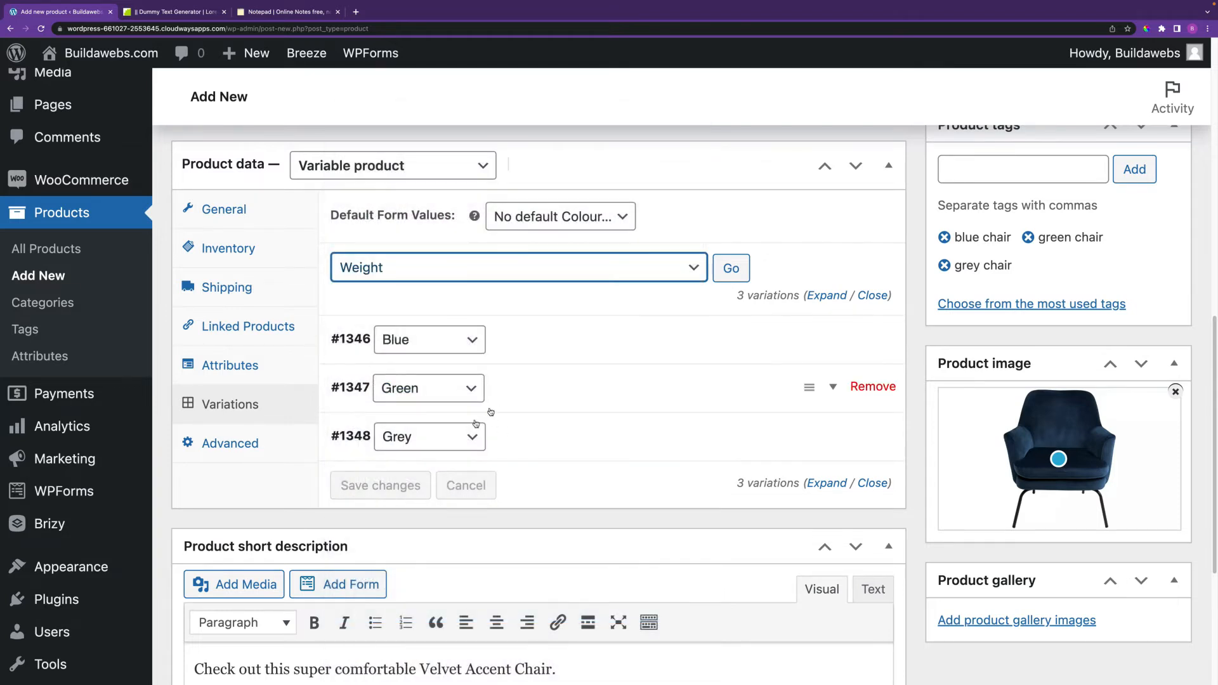
click(715, 277)
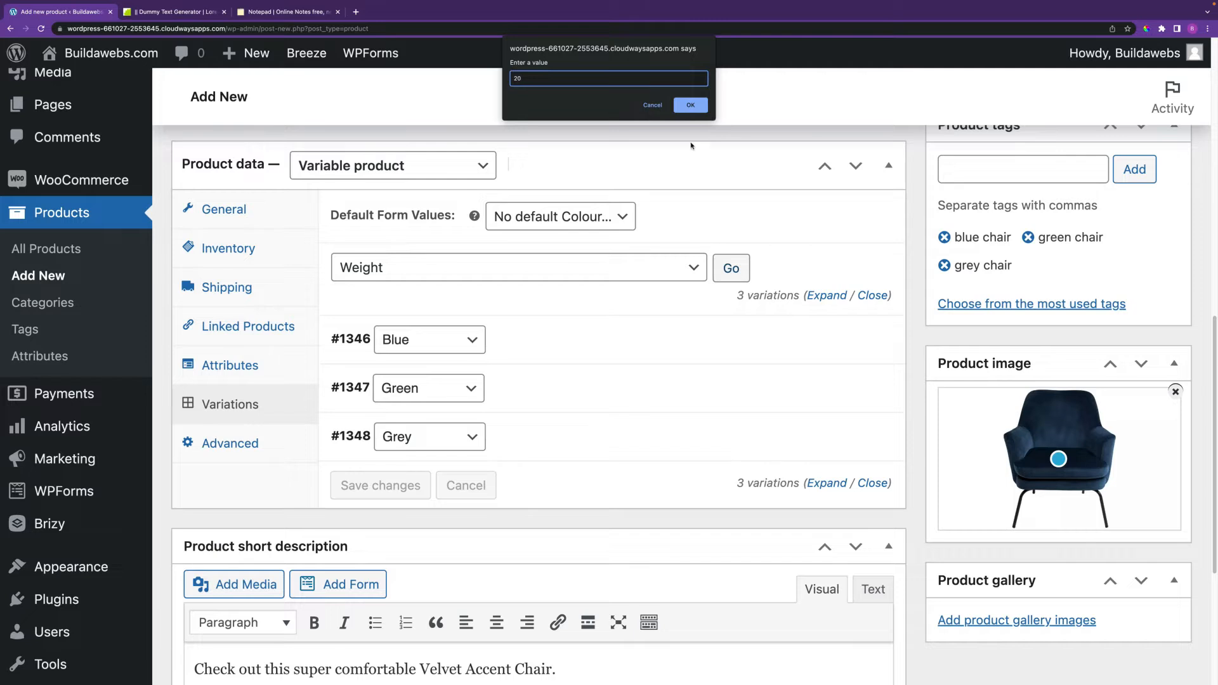
click(690, 105)
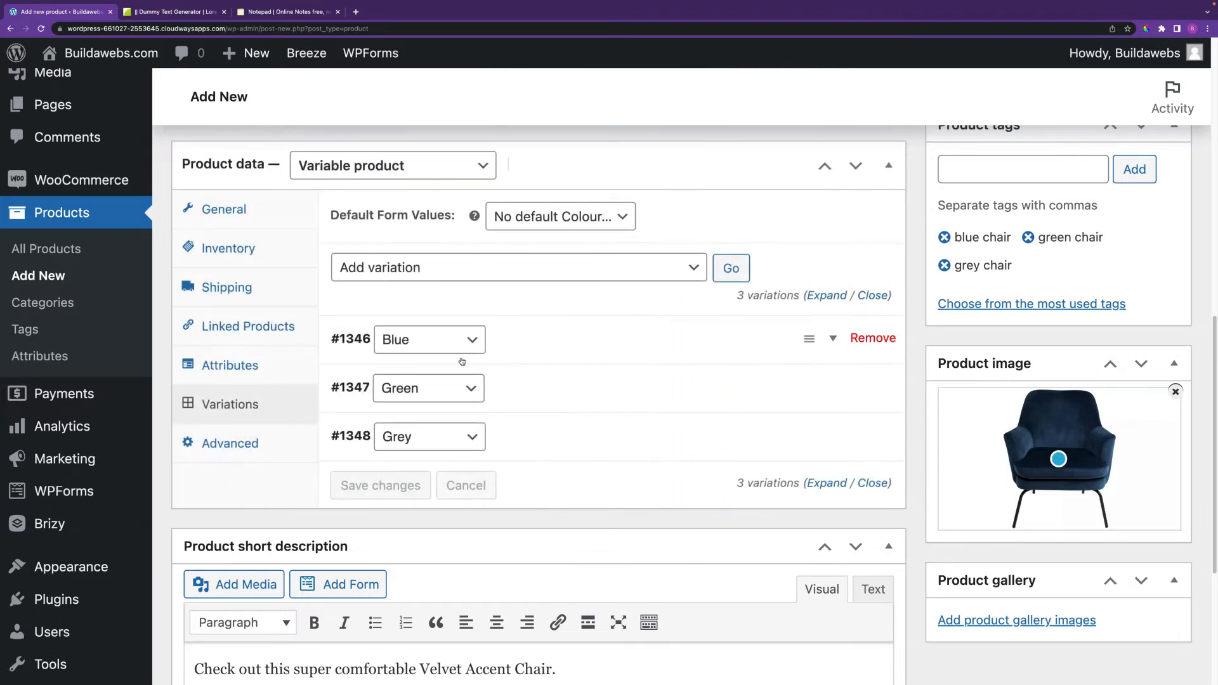
- Change the Green variation's regular price from 70 to 75
click(478, 394)
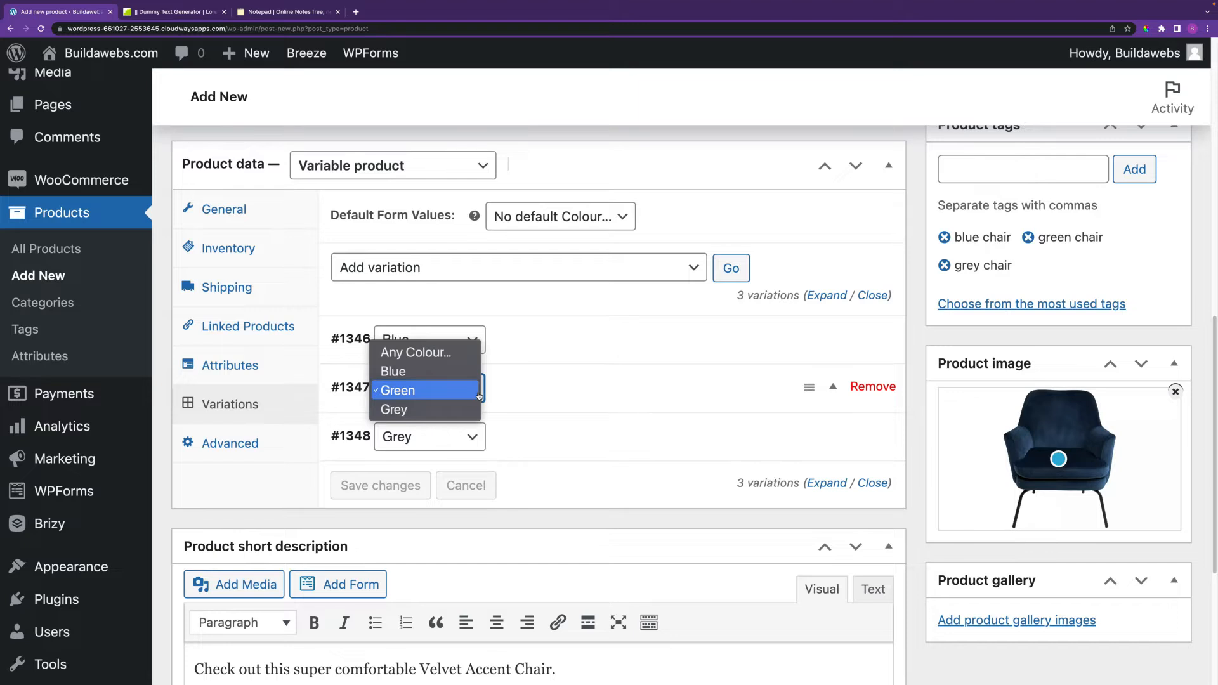
click(568, 398)
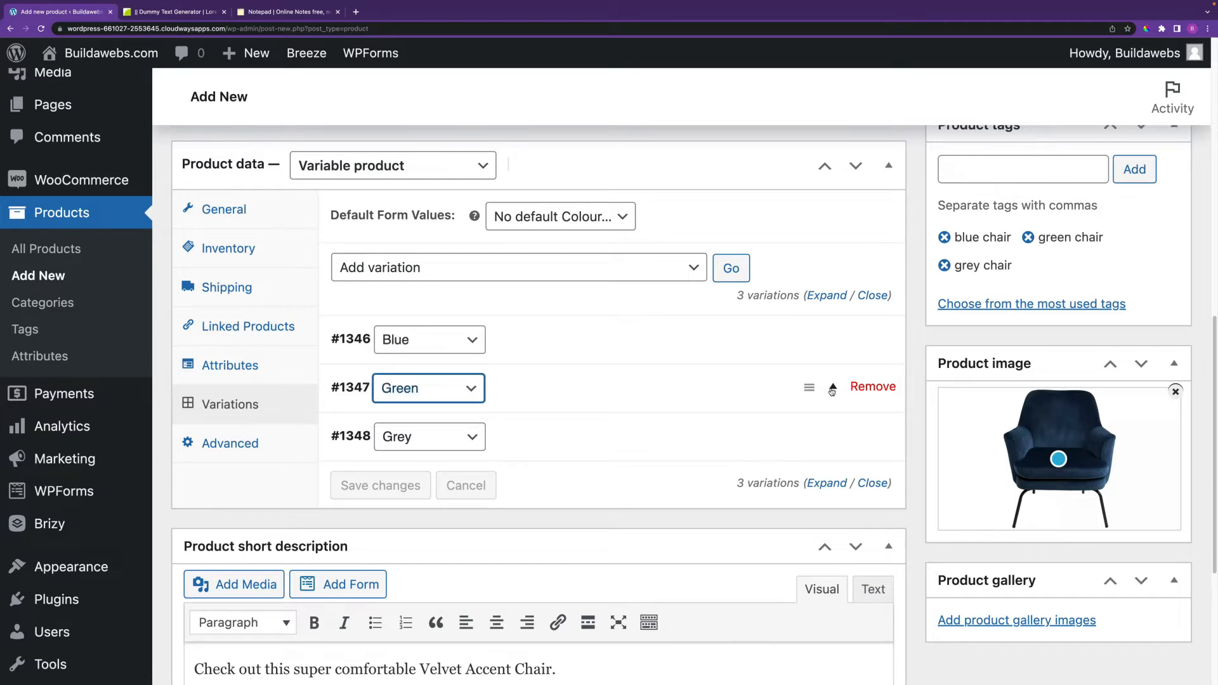
click(832, 389)
scroll(704, 561, down, 4)
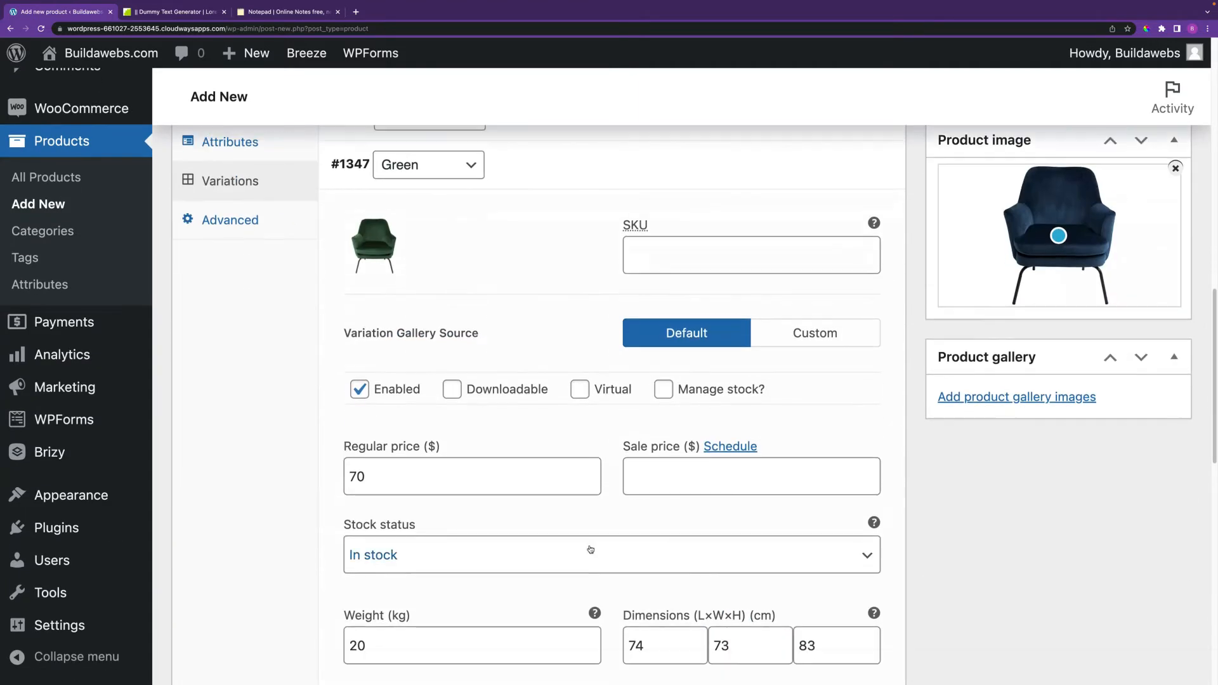
scroll(696, 584, down, 1)
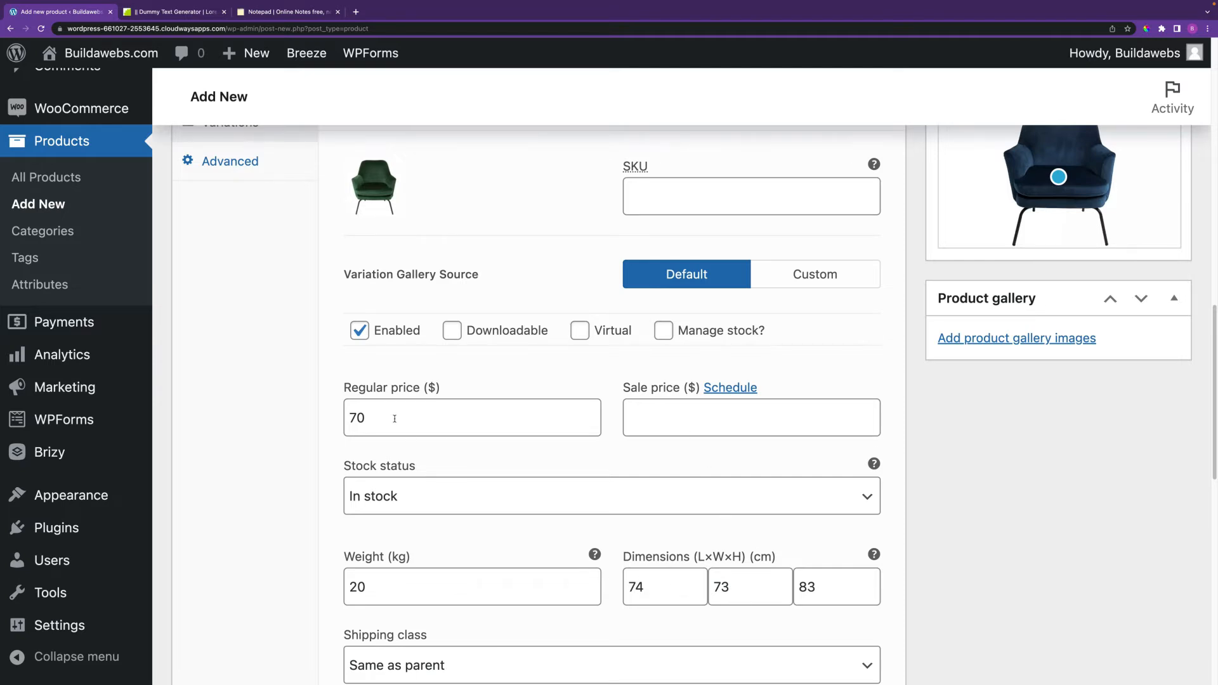
drag(388, 419, 296, 407)
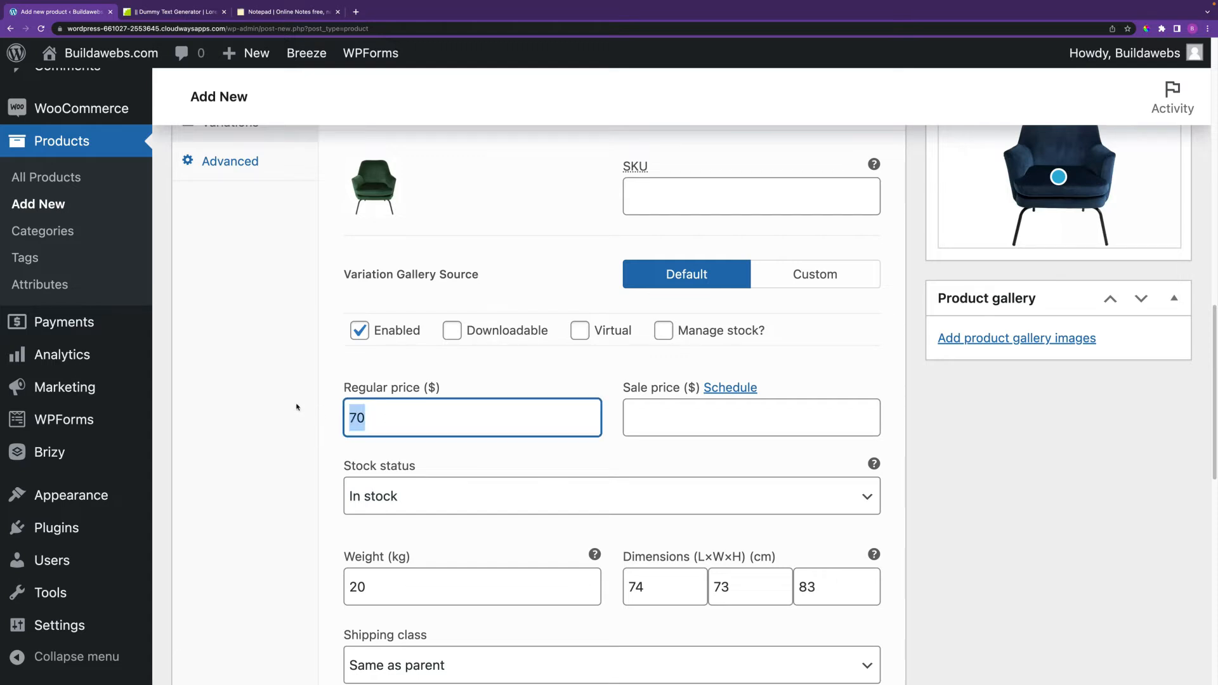
text(75)
- Change the Green variation's weight to 21 kg and save the variations
click(394, 589)
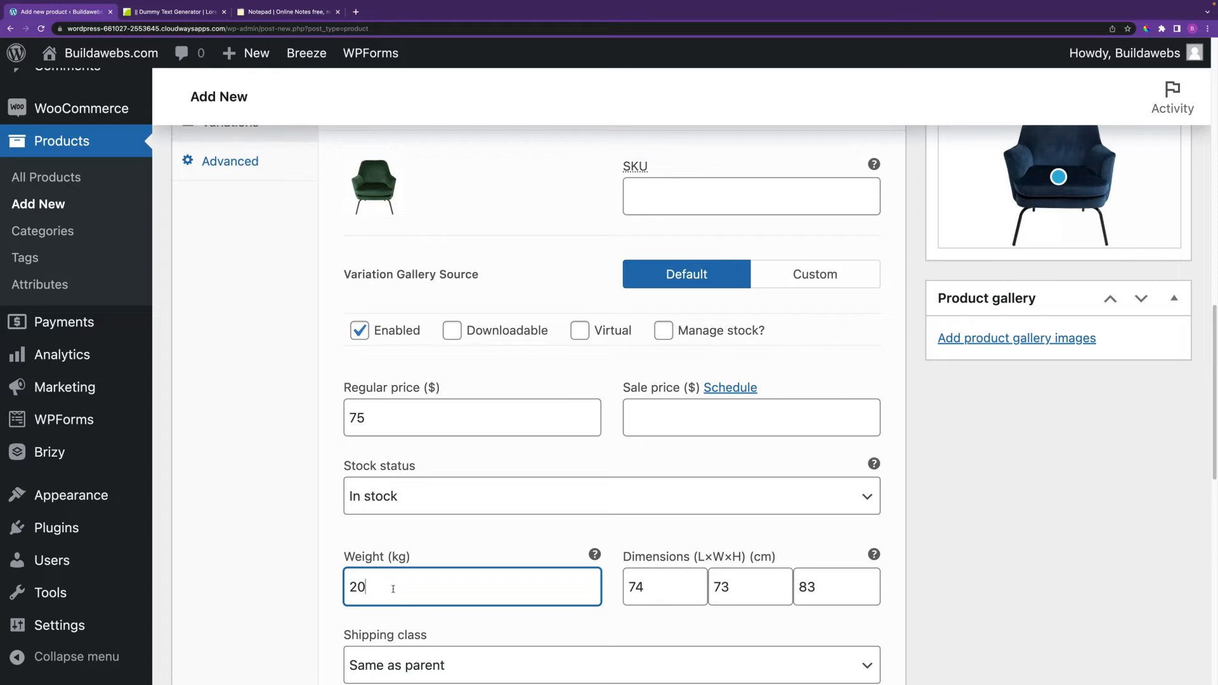
key(BackSpace)
text(1)
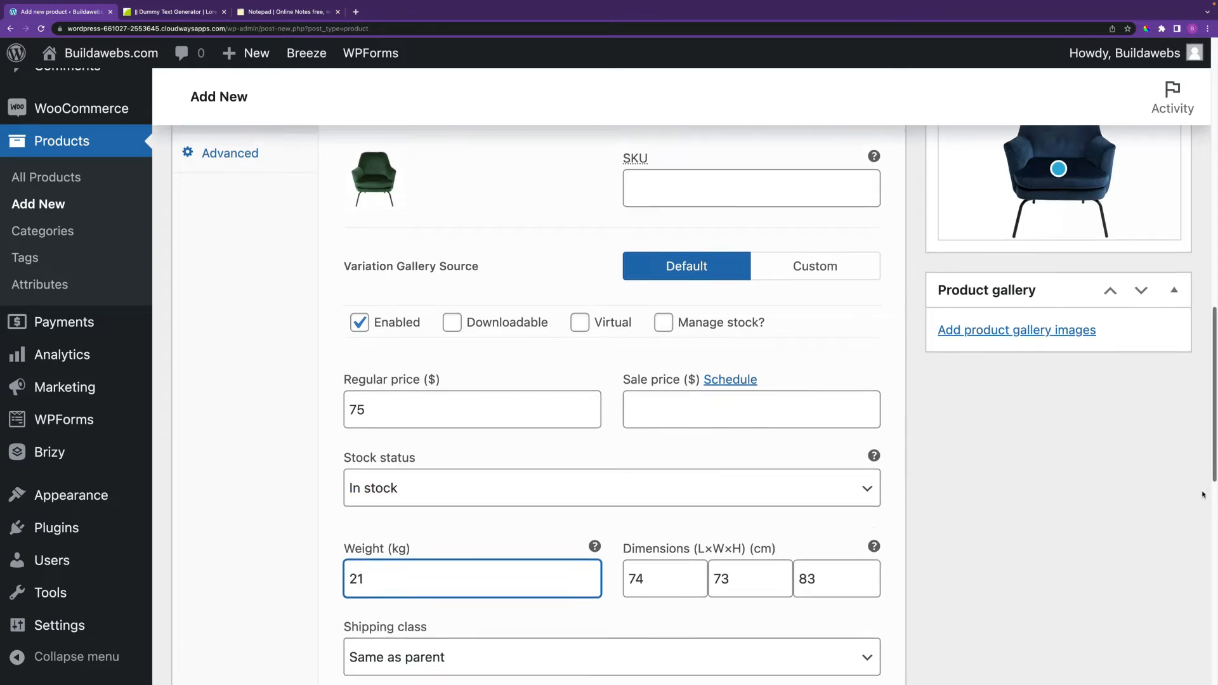
scroll(1183, 590, down, 5)
scroll(1182, 590, down, 4)
scroll(1187, 558, up, 5)
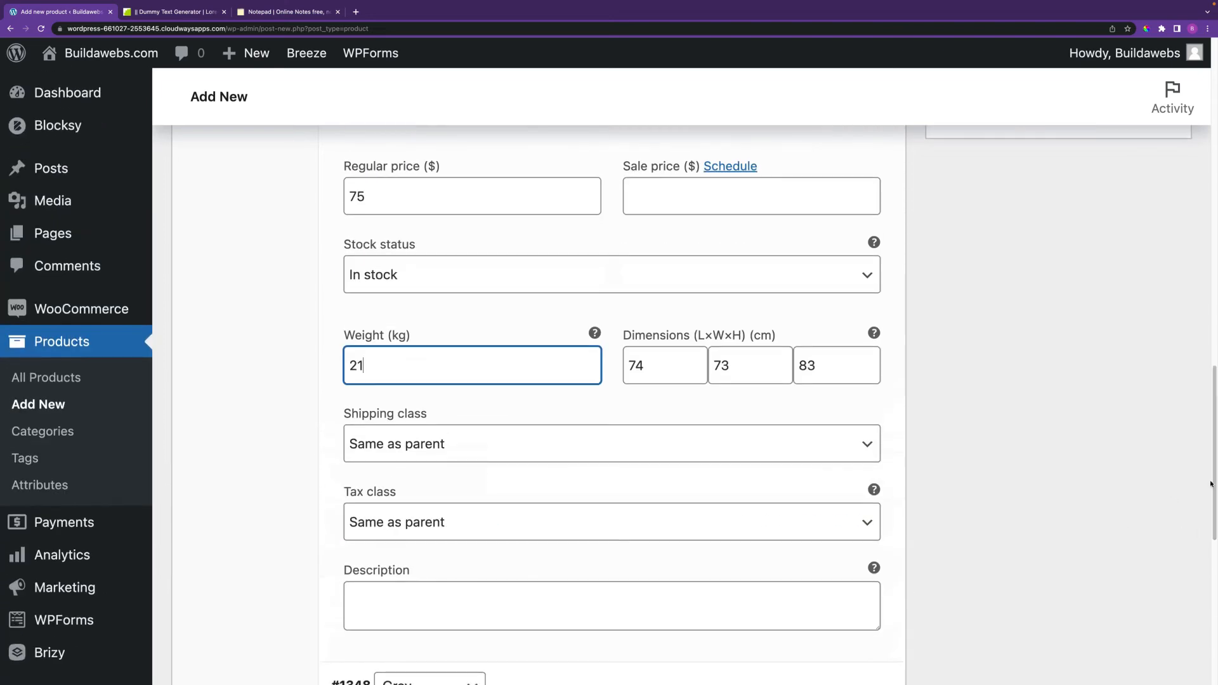
scroll(1195, 519, down, 3)
click(381, 561)
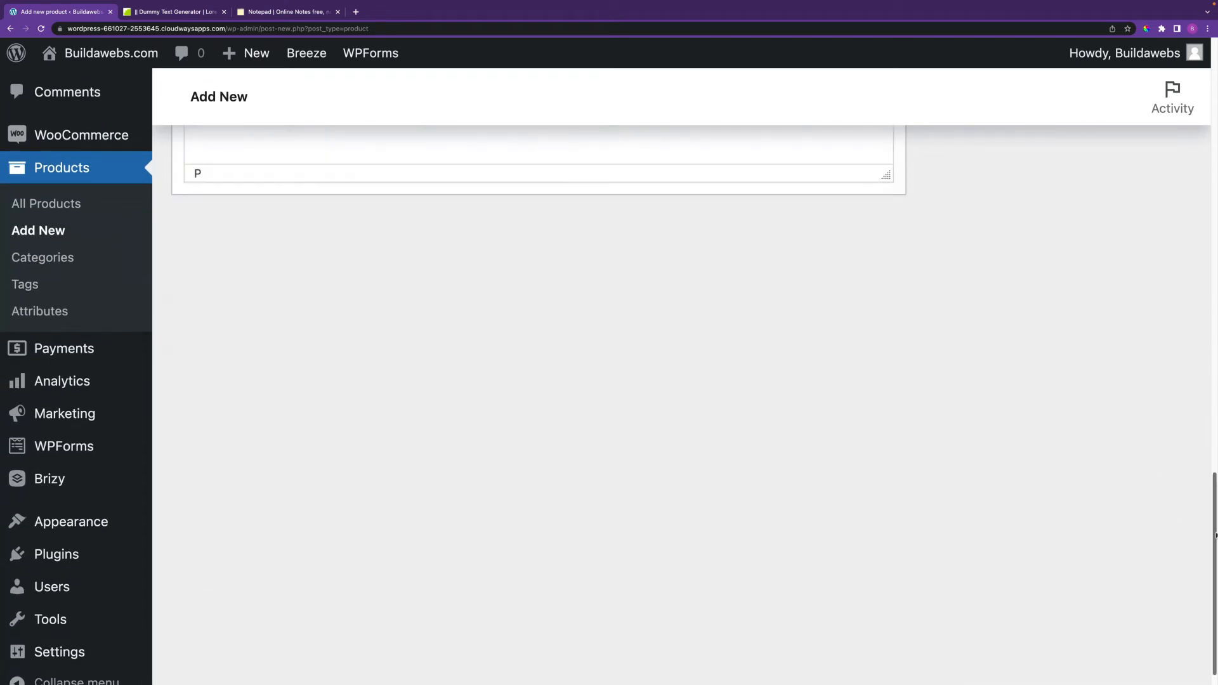
drag(1214, 535, 1215, 315)
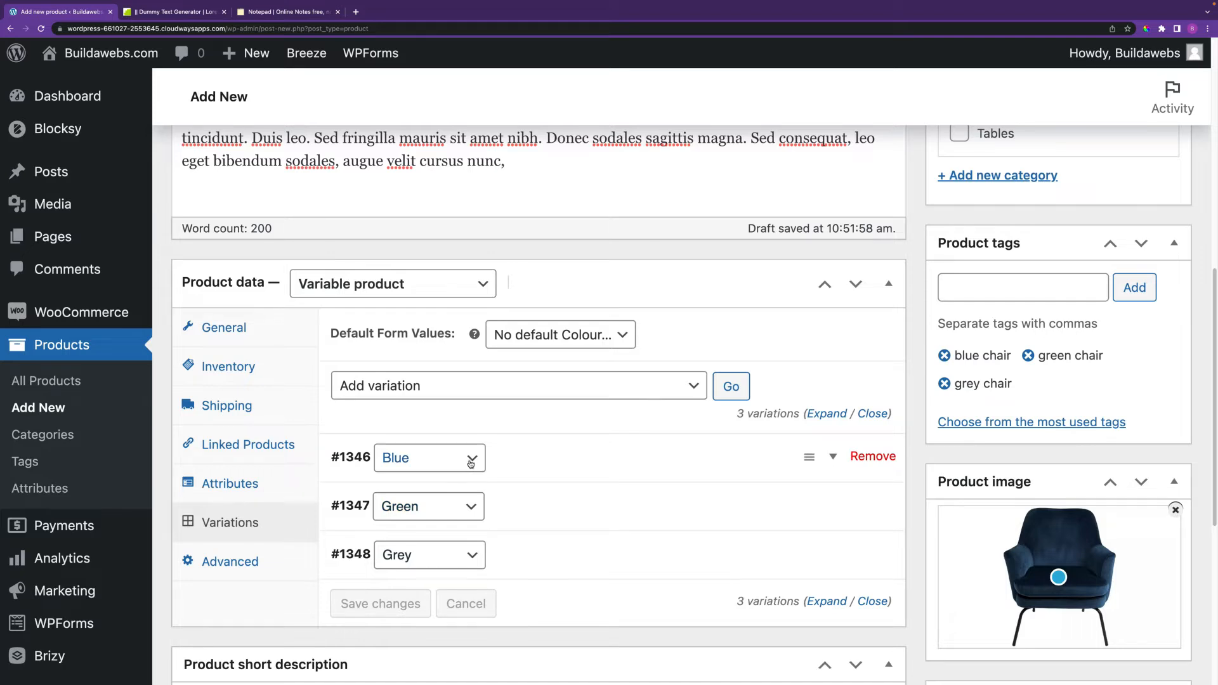
click(506, 387)
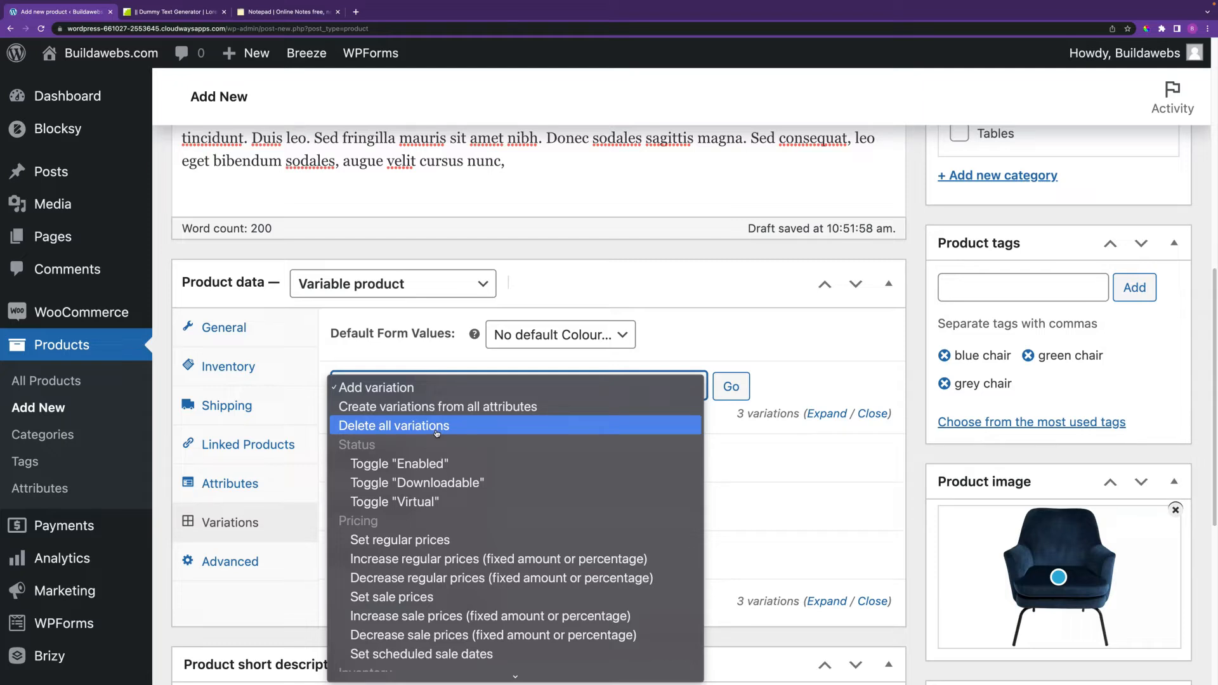
click(755, 466)
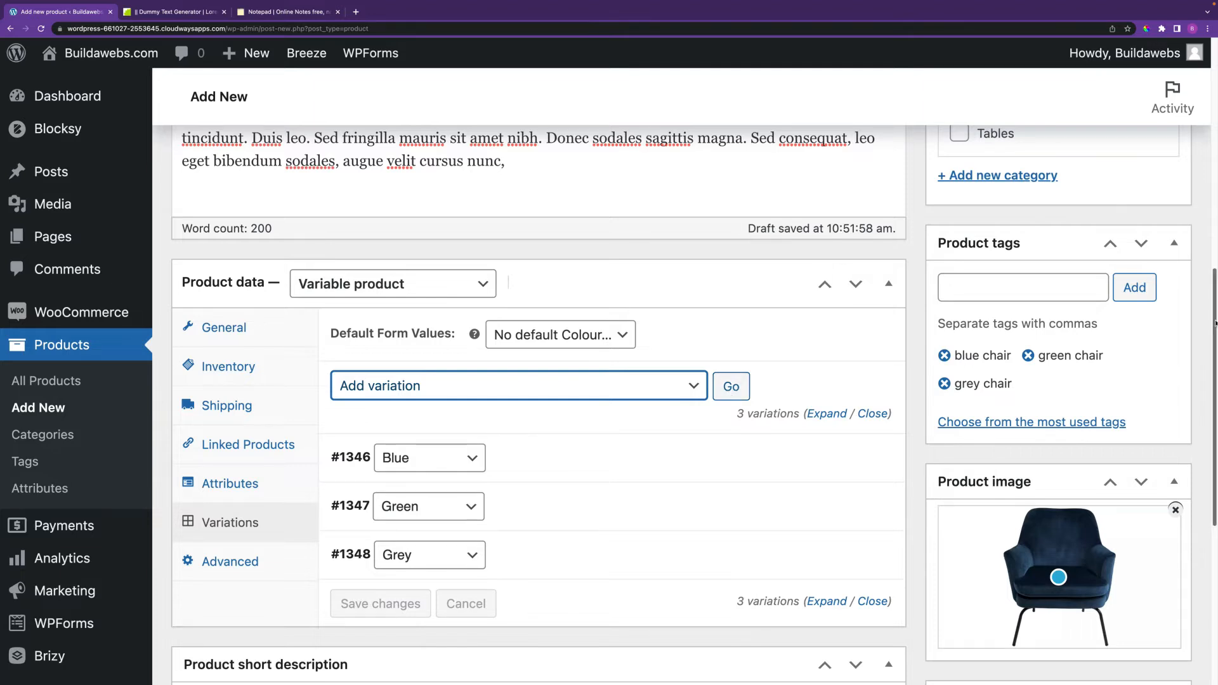
drag(1215, 324, 1215, 106)
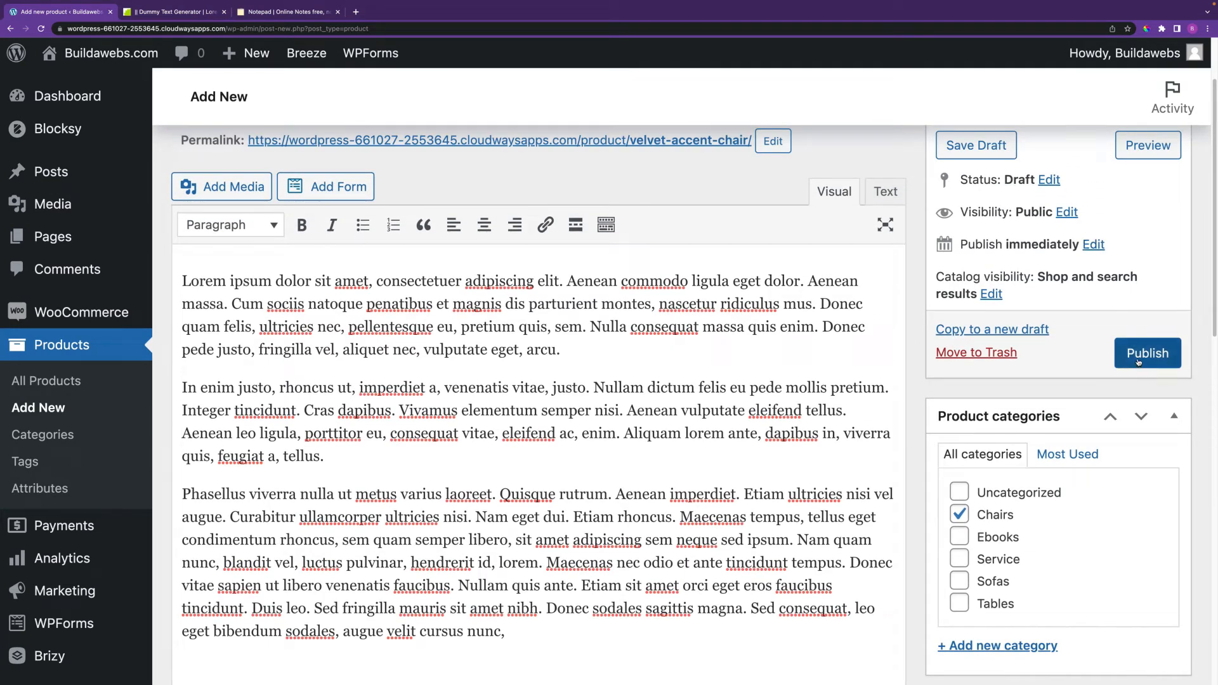
- Publish the Velvet Accent Chair immediately and view its live page priced $70.00 – $75.00
click(1094, 245)
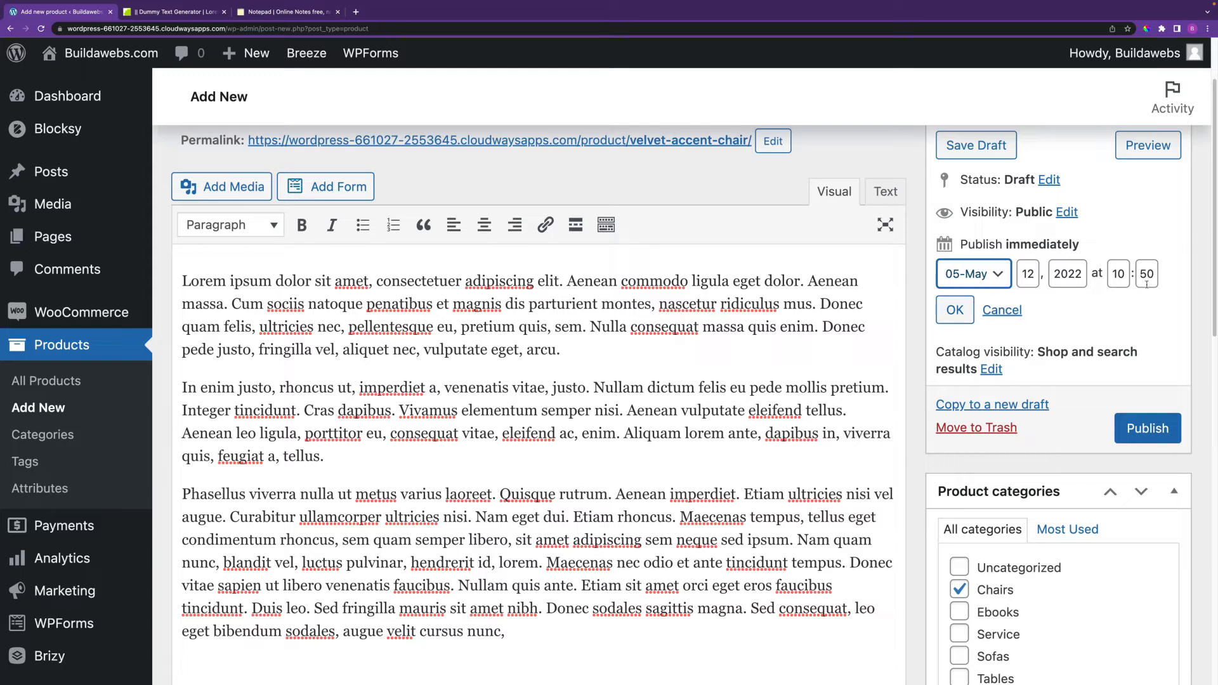
click(1004, 311)
click(1139, 360)
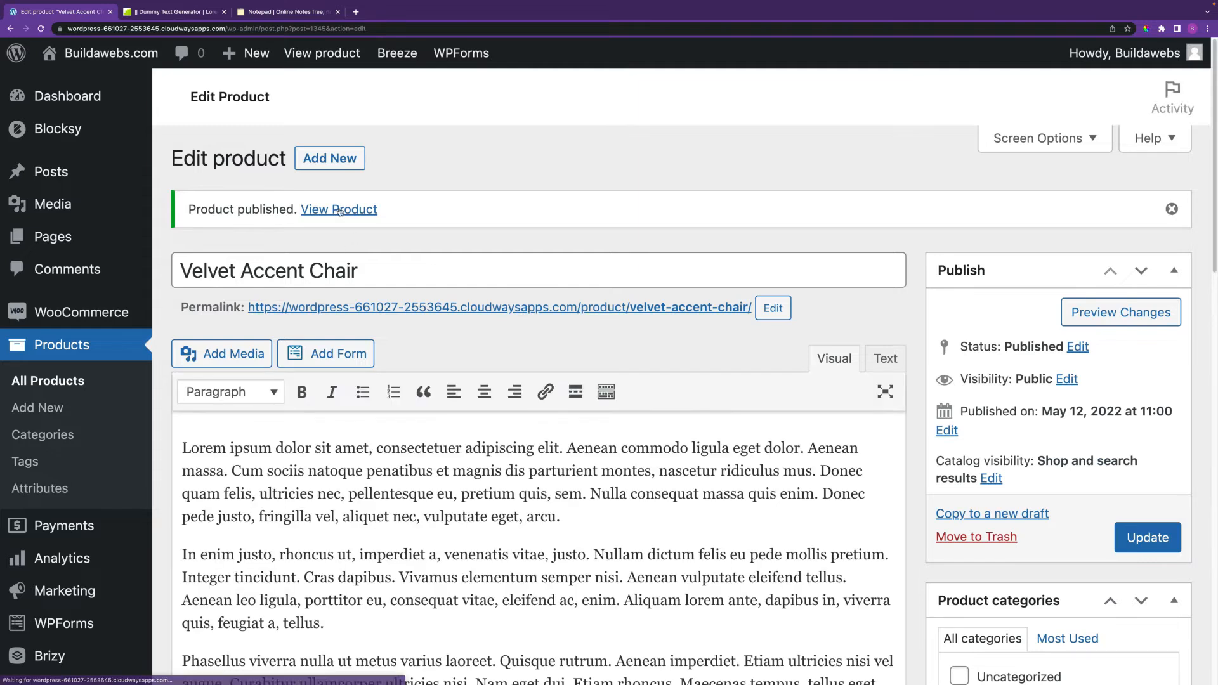
click(340, 210)
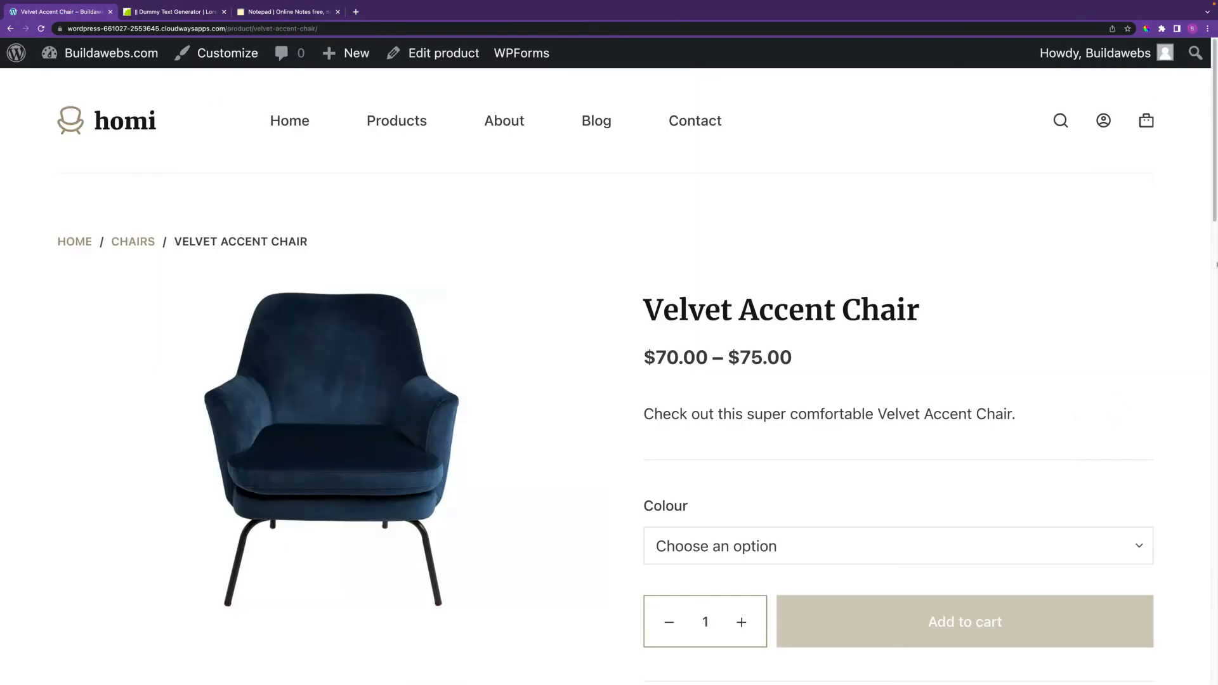
scroll(1207, 224, down, 2)
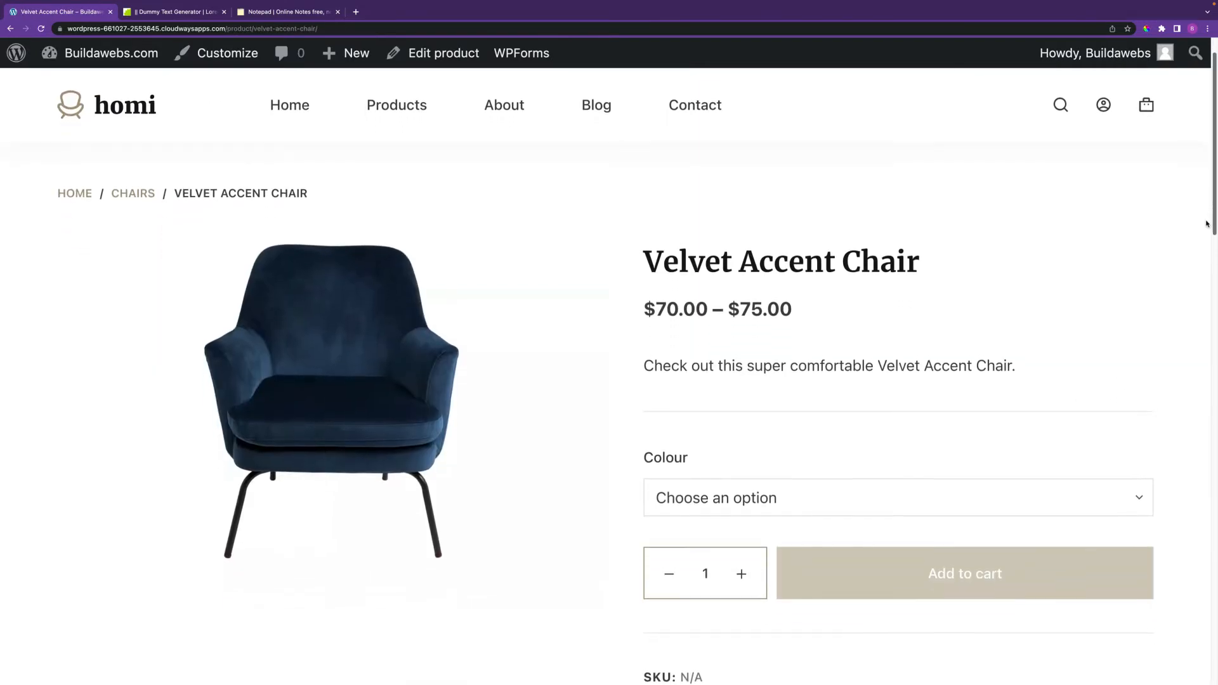
- Select Blue as the chair colour and view the Additional information table
scroll(1206, 209, up, 1)
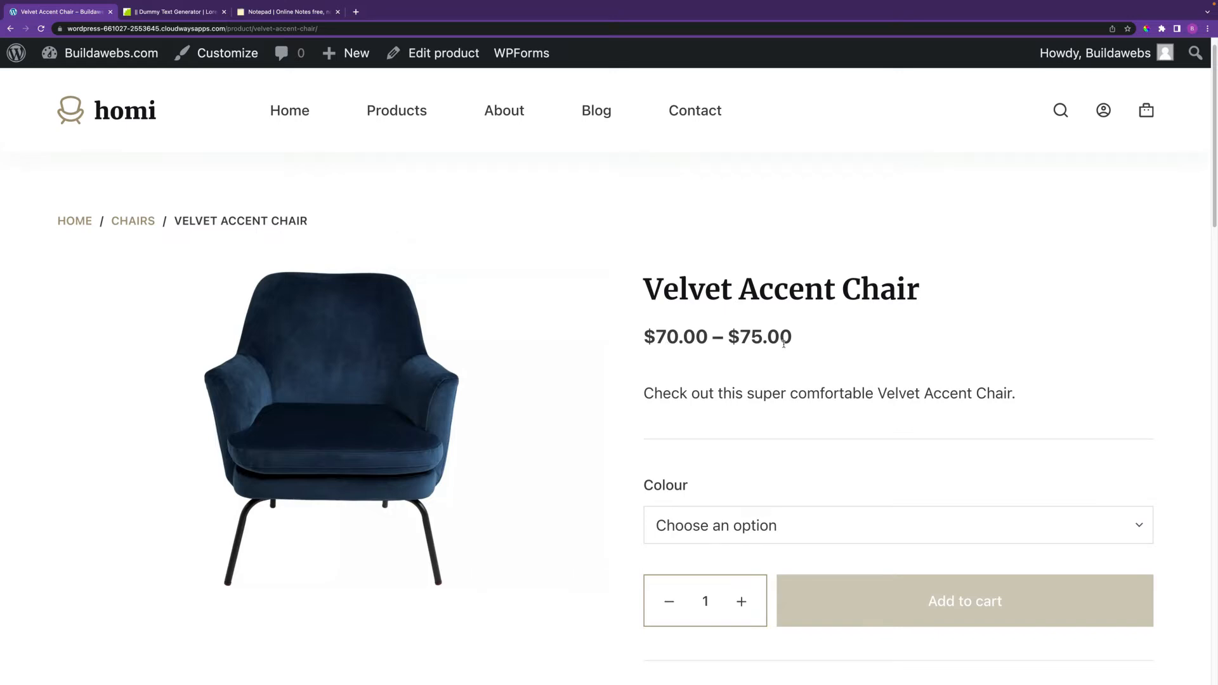
click(772, 525)
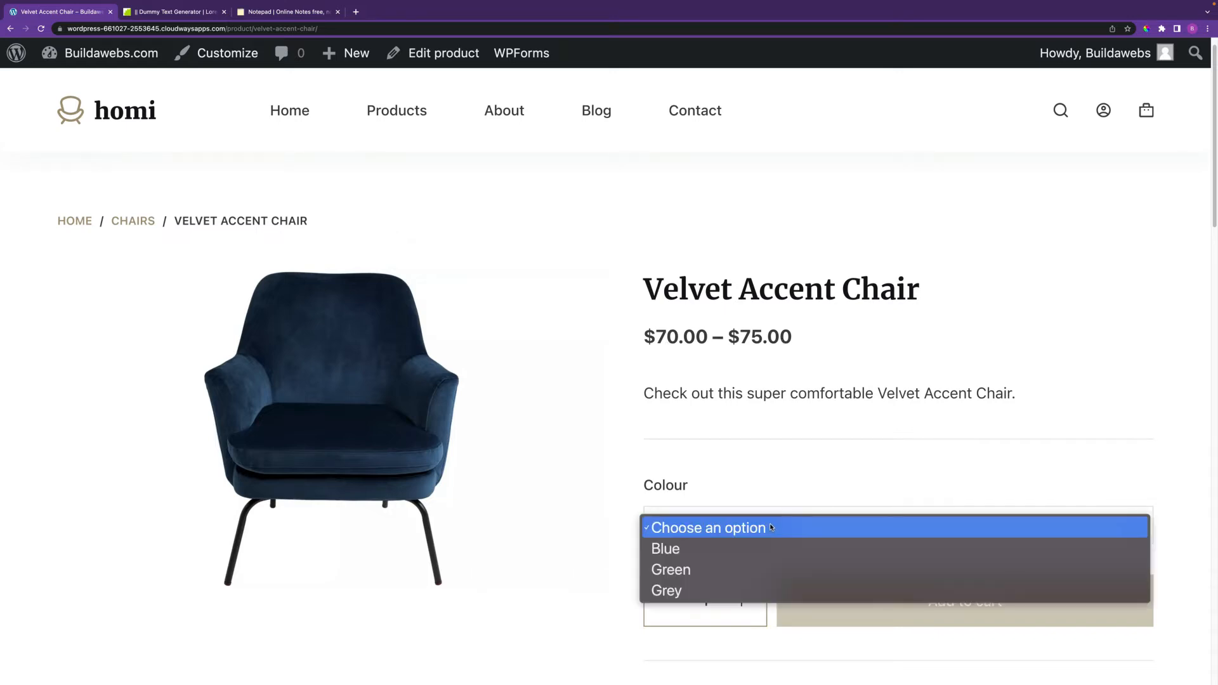
click(741, 550)
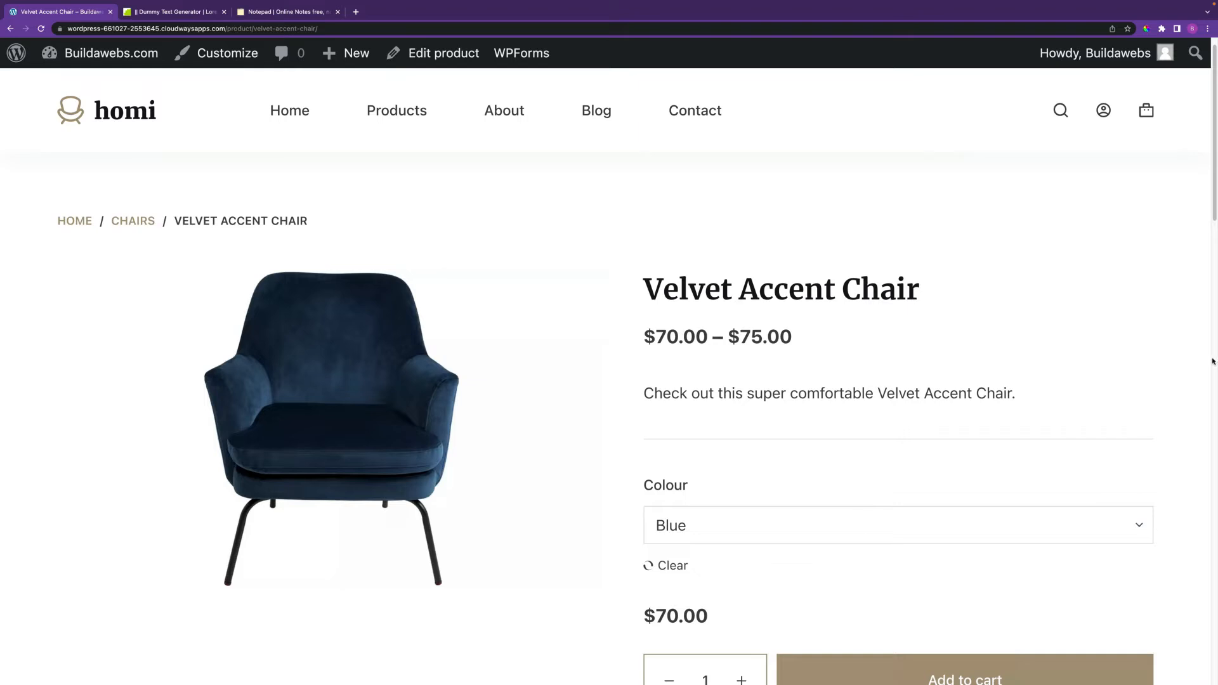
scroll(923, 348, down, 3)
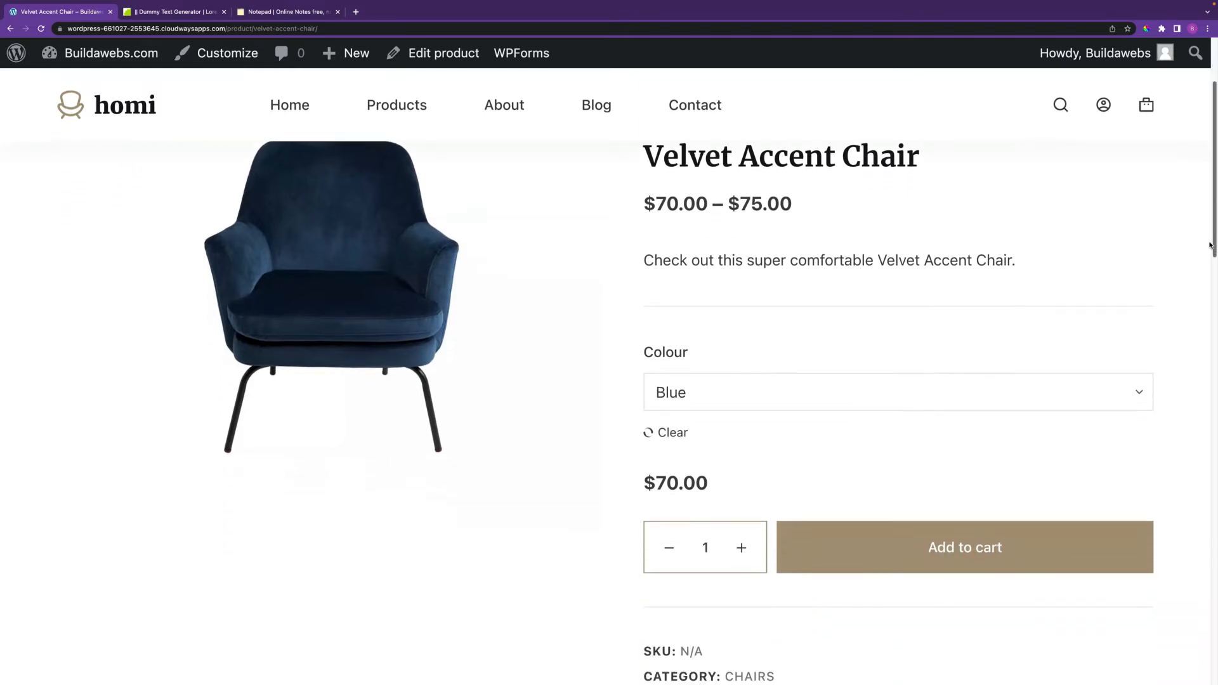
click(705, 394)
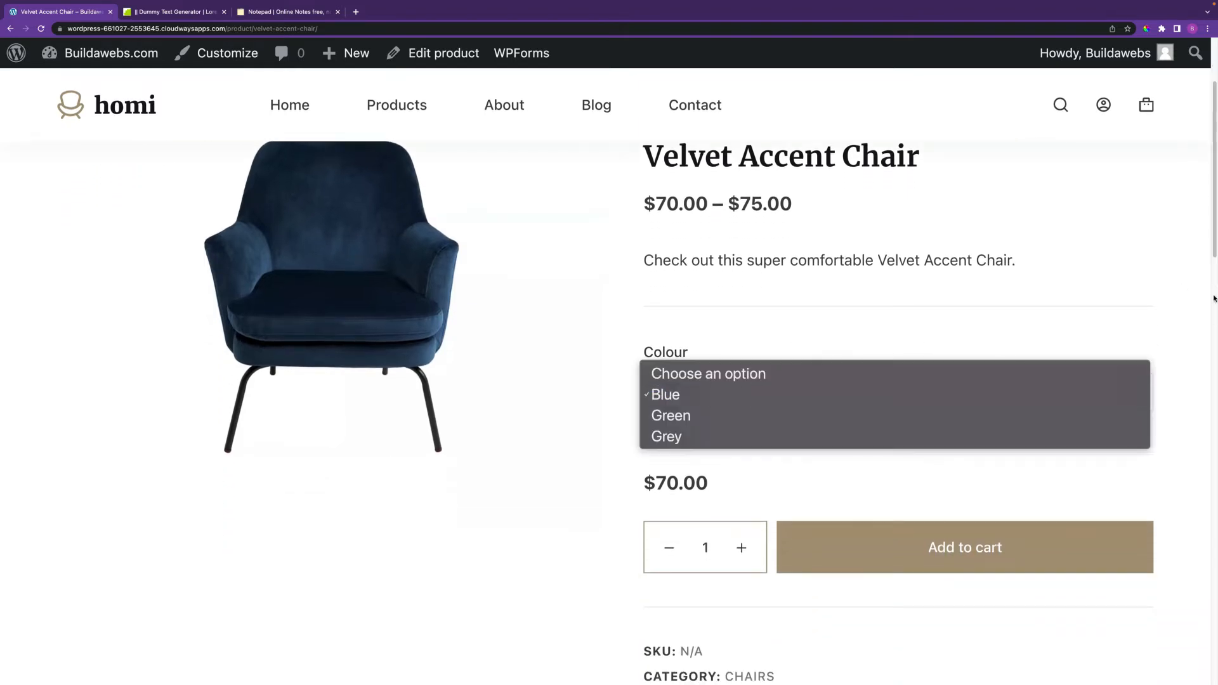
click(1216, 228)
scroll(1197, 325, down, 5)
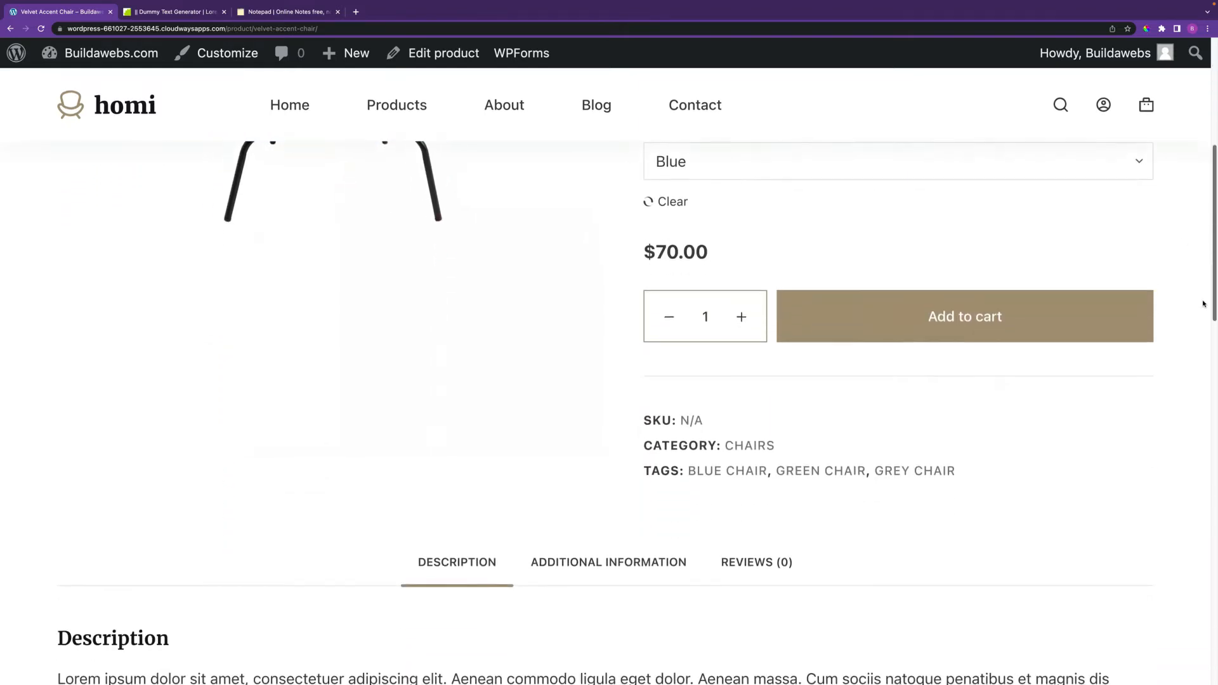
scroll(1195, 324, down, 3)
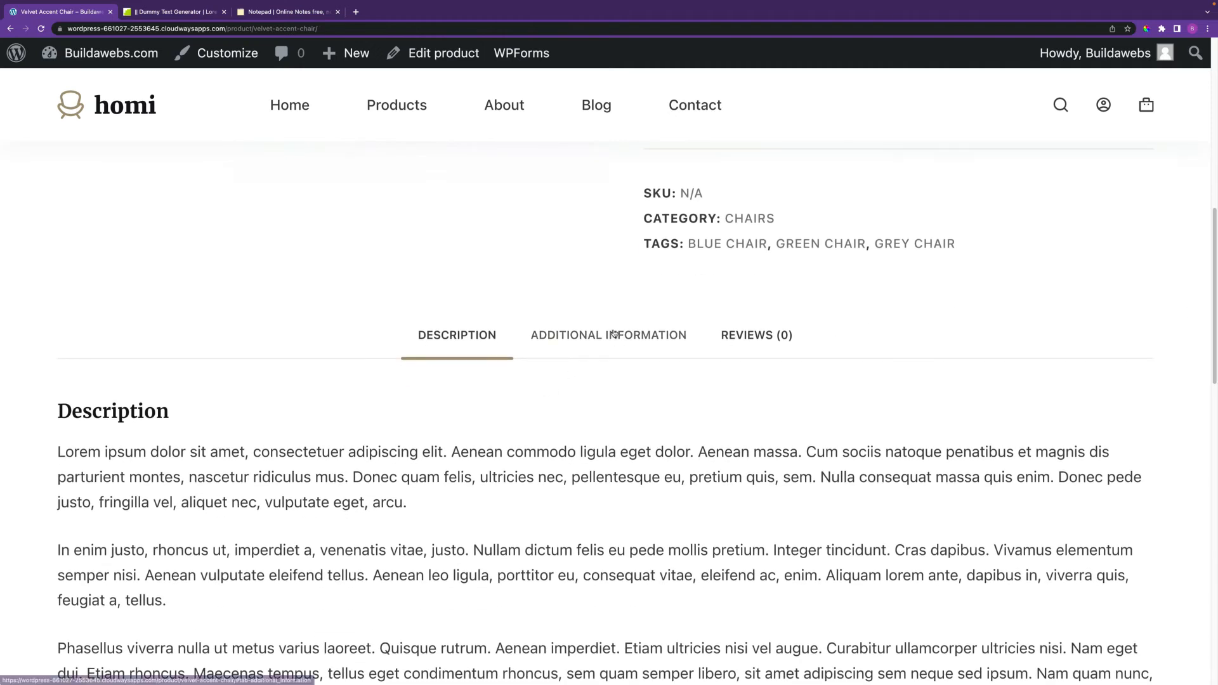
click(614, 332)
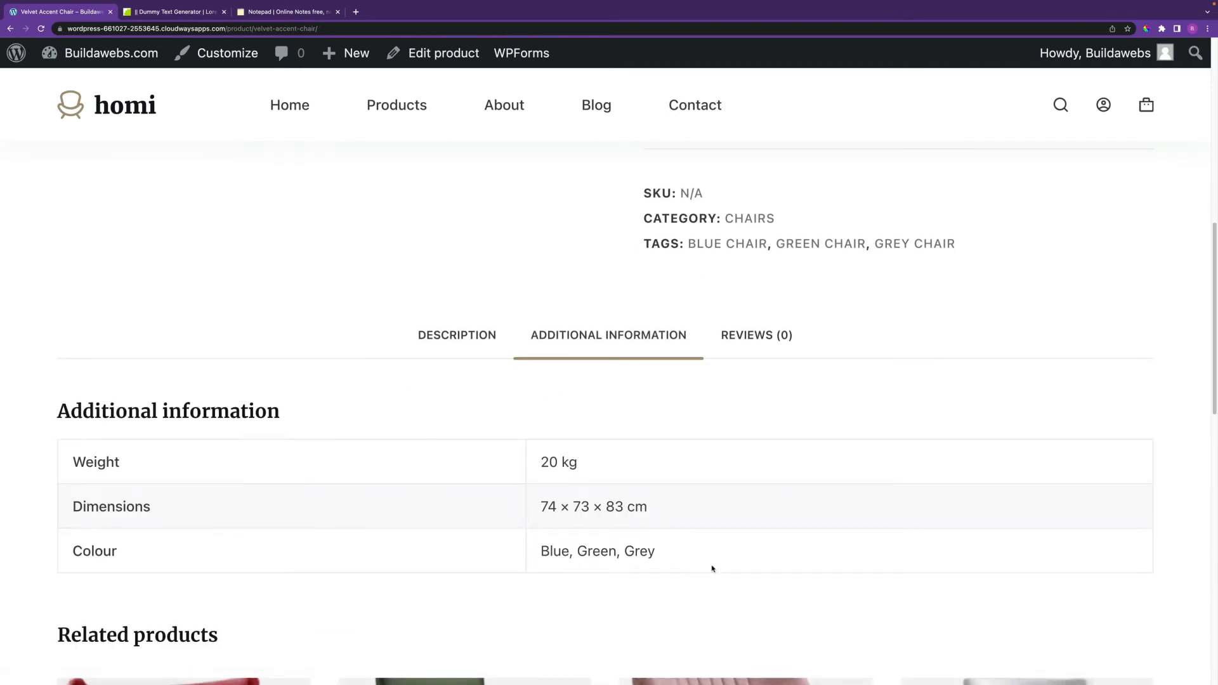
scroll(740, 283, up, 5)
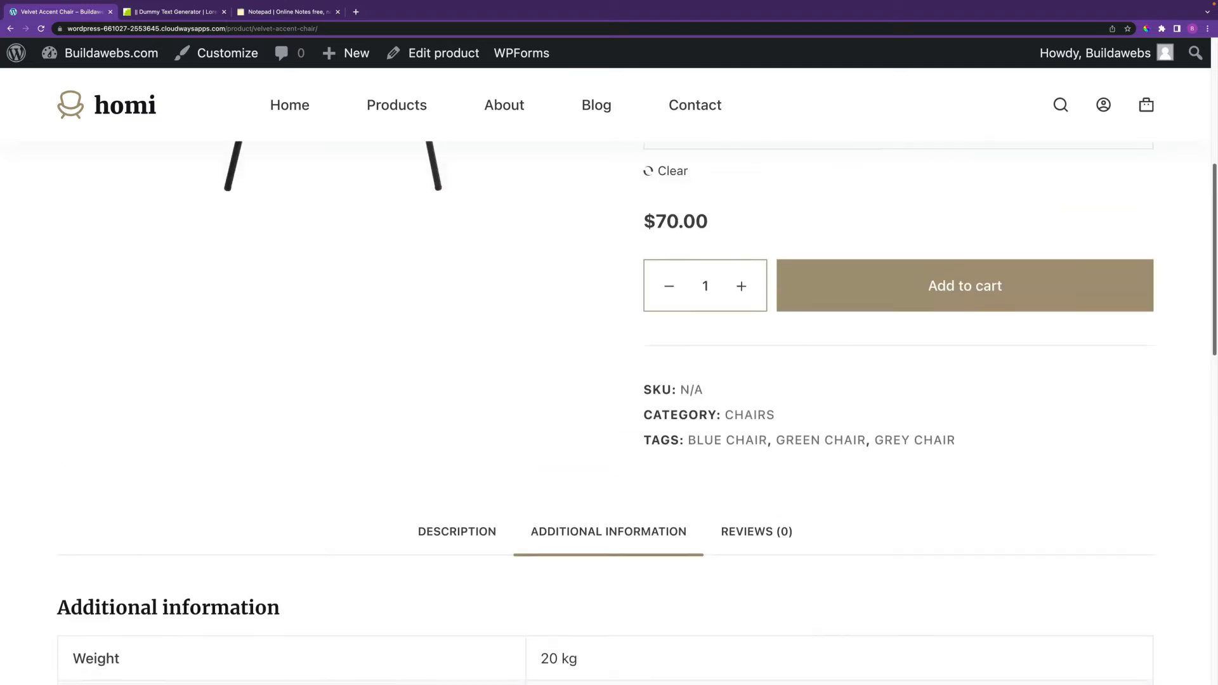
- Switch the chair colour to Green, then Grey, then back to Green
click(740, 284)
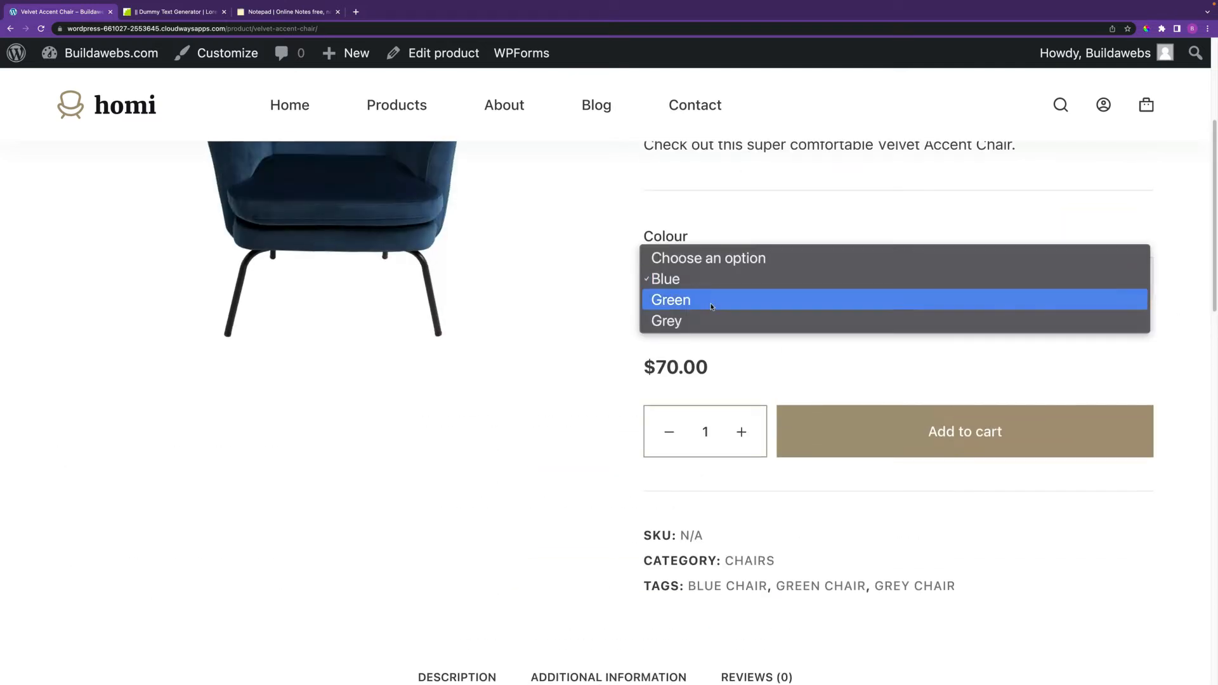
click(743, 299)
scroll(1216, 256, up, 3)
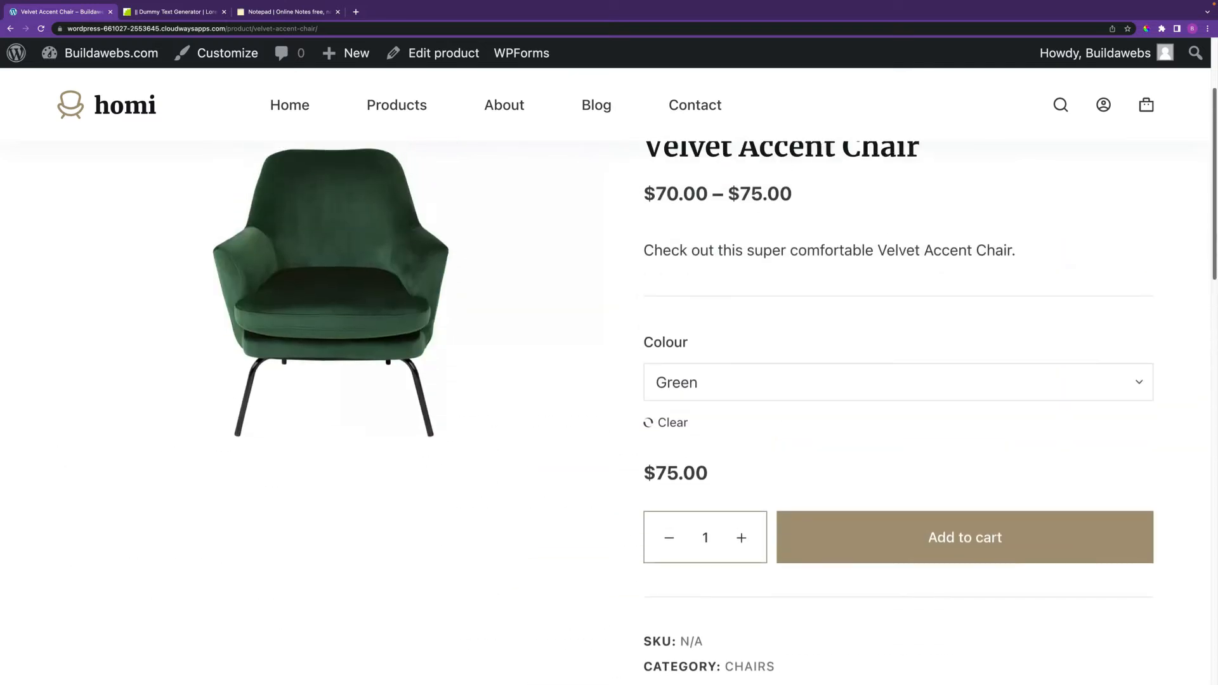
scroll(740, 342, down, 1)
click(740, 343)
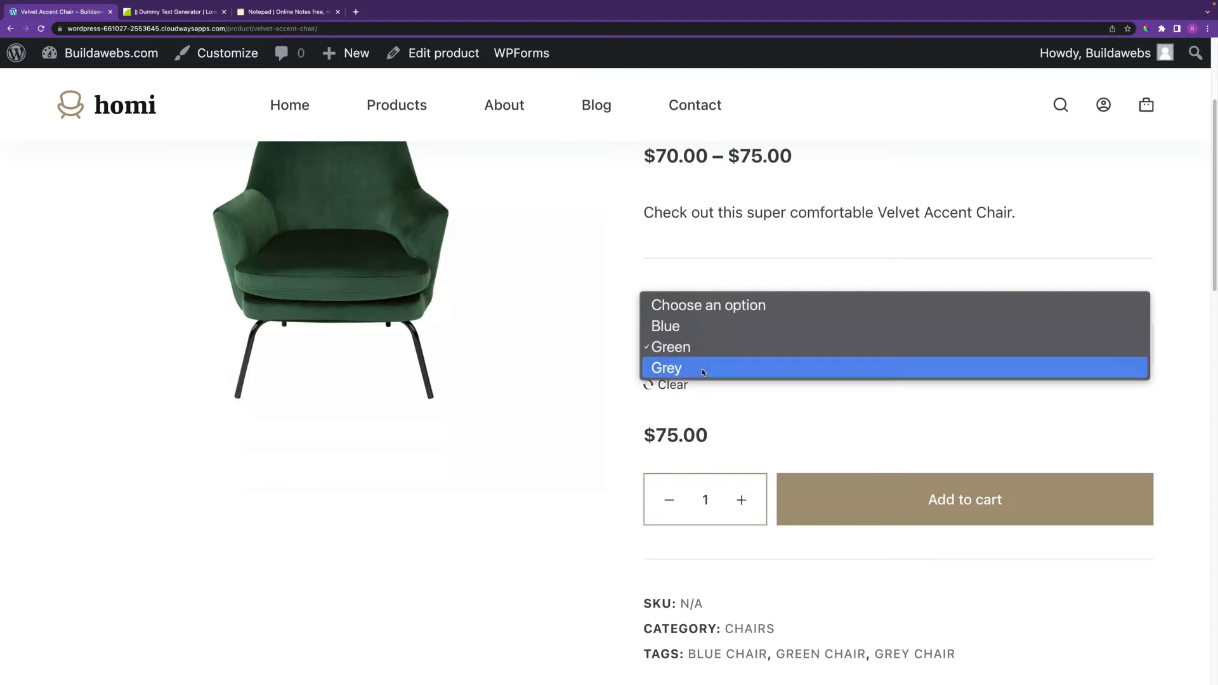
click(702, 368)
click(723, 359)
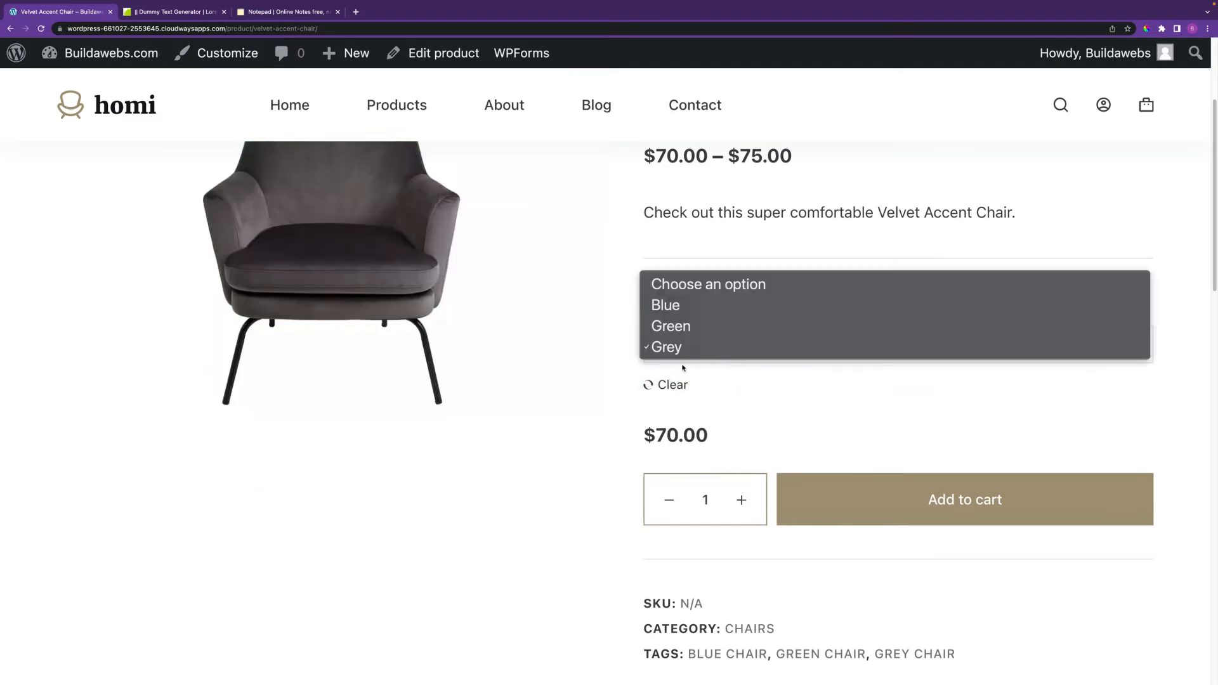
click(671, 326)
scroll(1206, 279, down, 1)
scroll(1206, 280, down, 5)
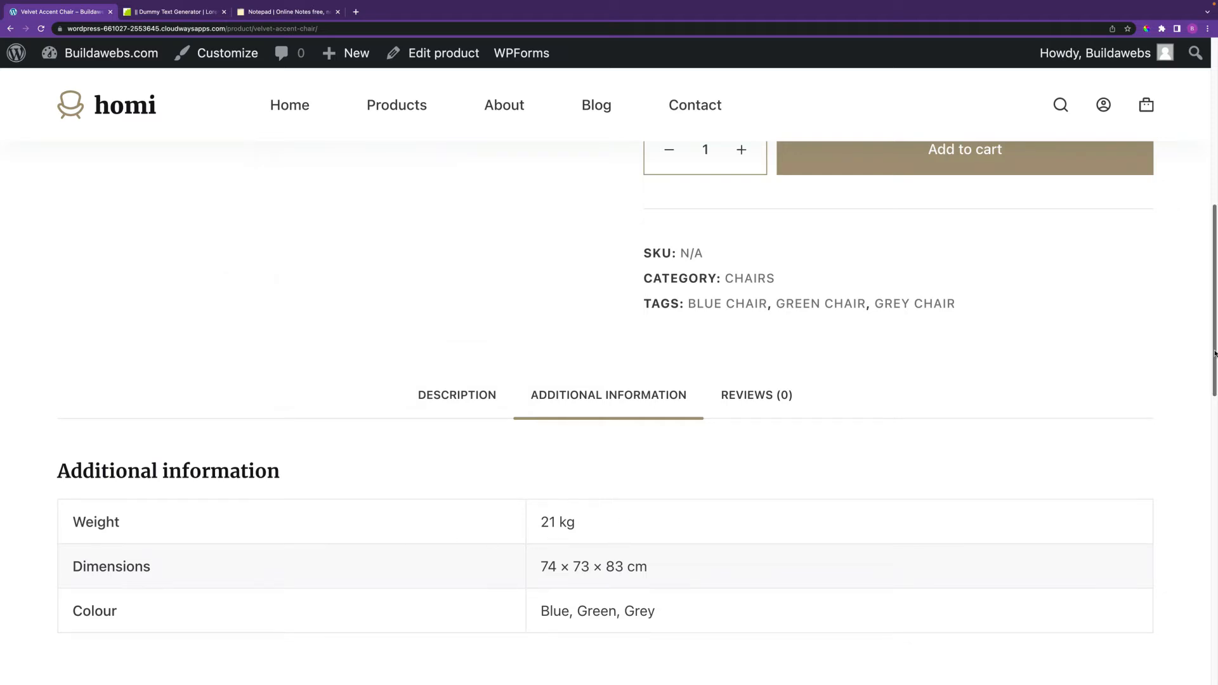
scroll(605, 397, up, 5)
scroll(697, 440, up, 1)
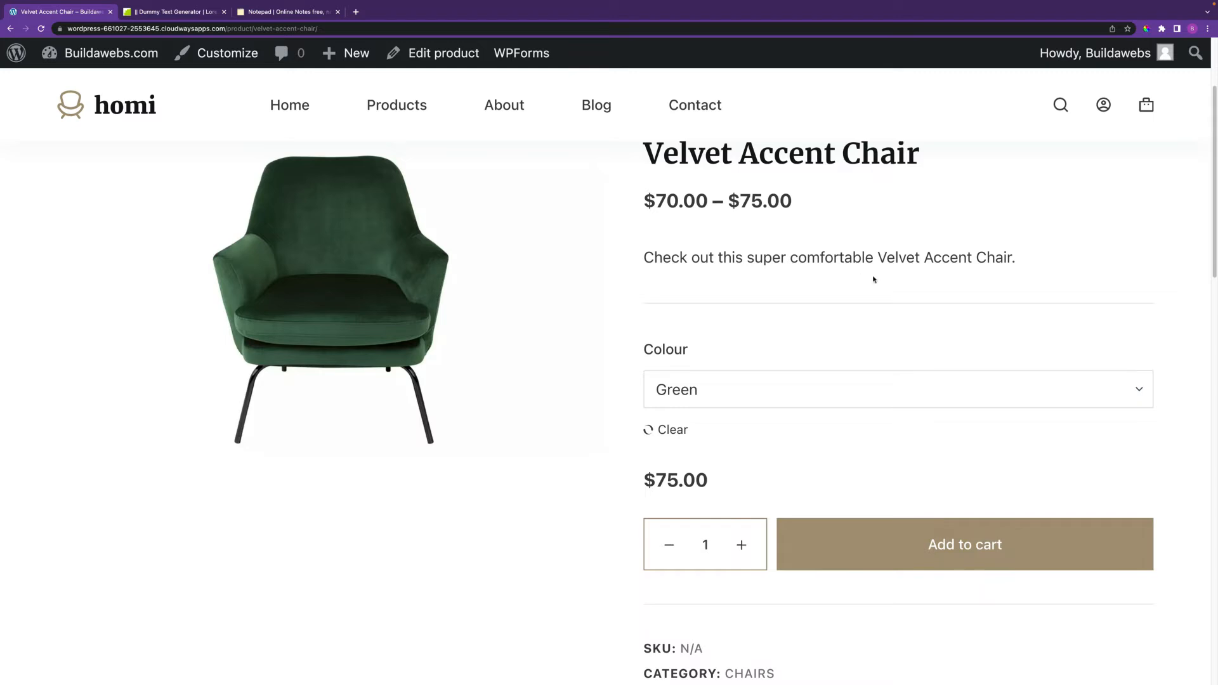
- Switch the colour to Blue once more, then finish on Green at $75.00
click(719, 394)
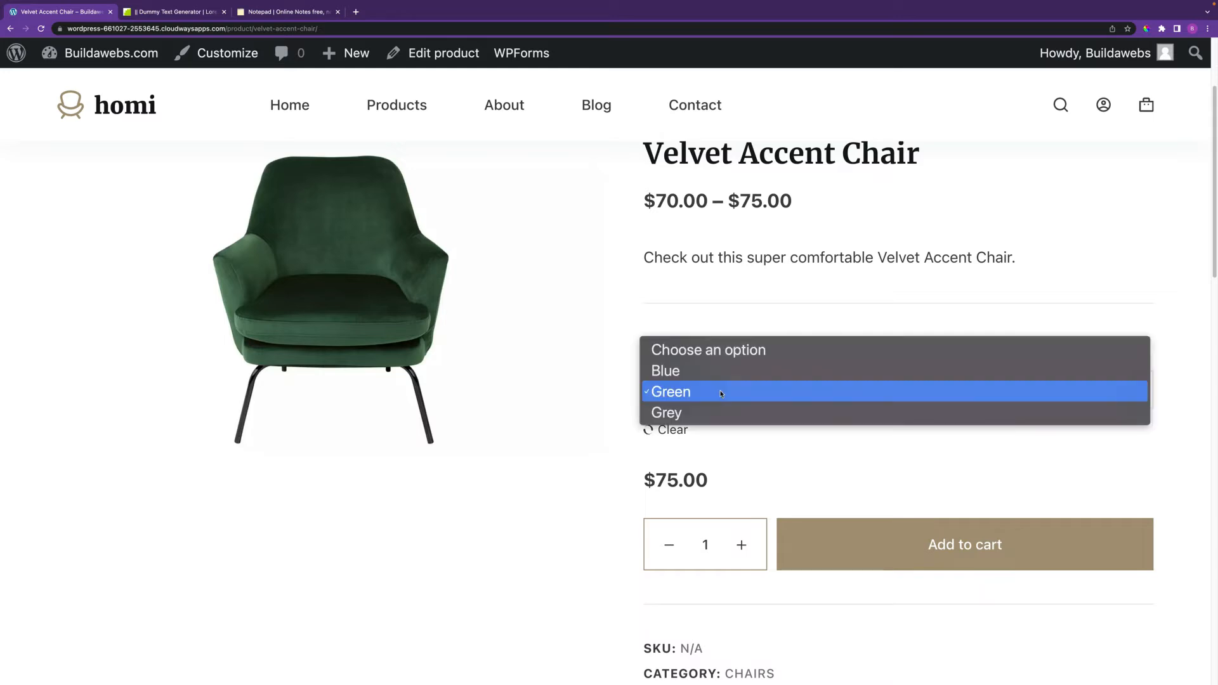
click(707, 369)
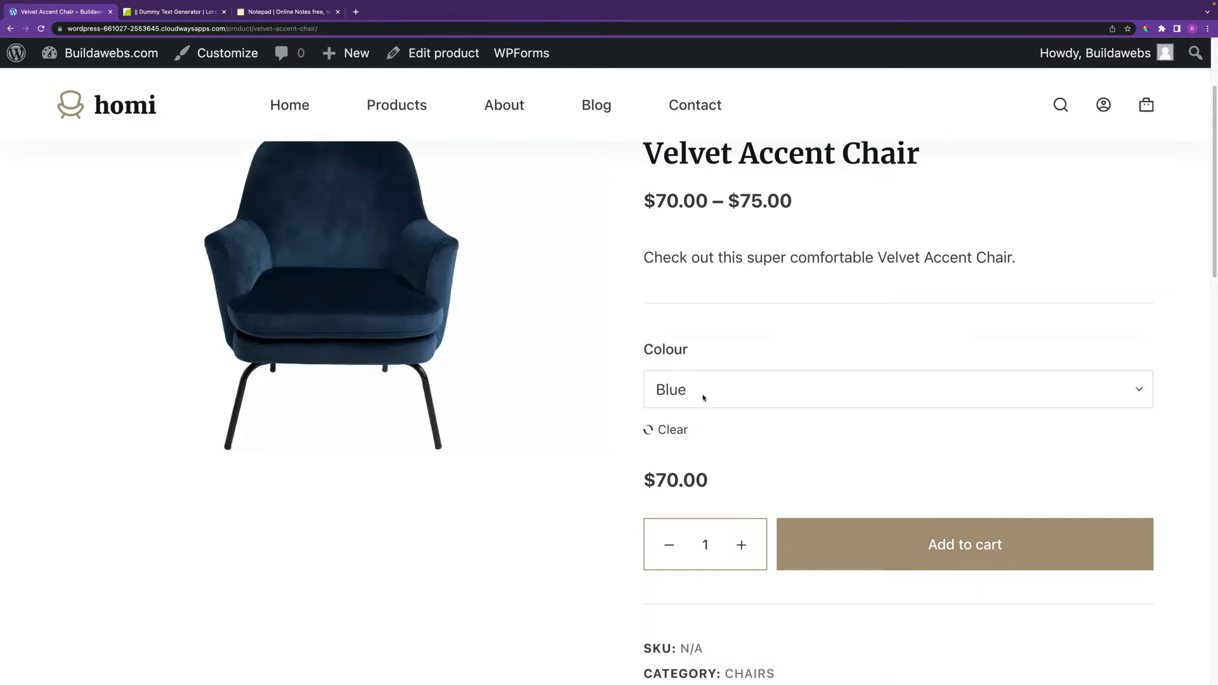
click(702, 392)
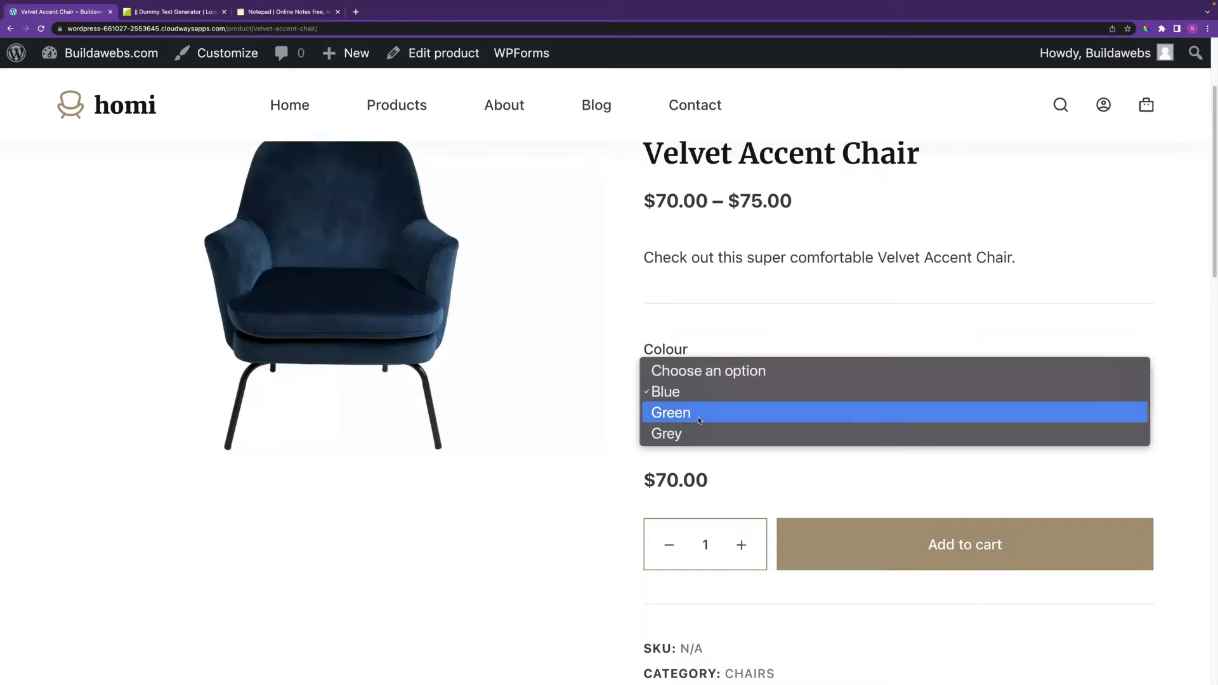
click(698, 420)
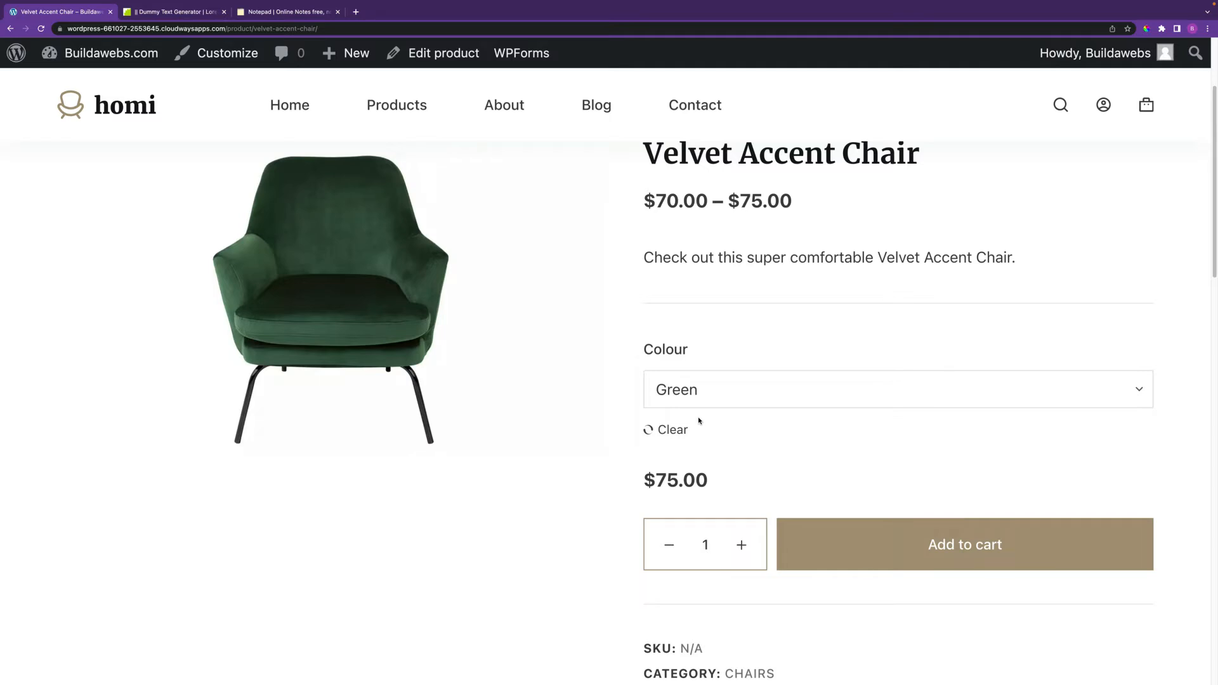
- Search plugins for 'variation swatches', then install and activate Variation Swatches for WooCommerce
click(22, 55)
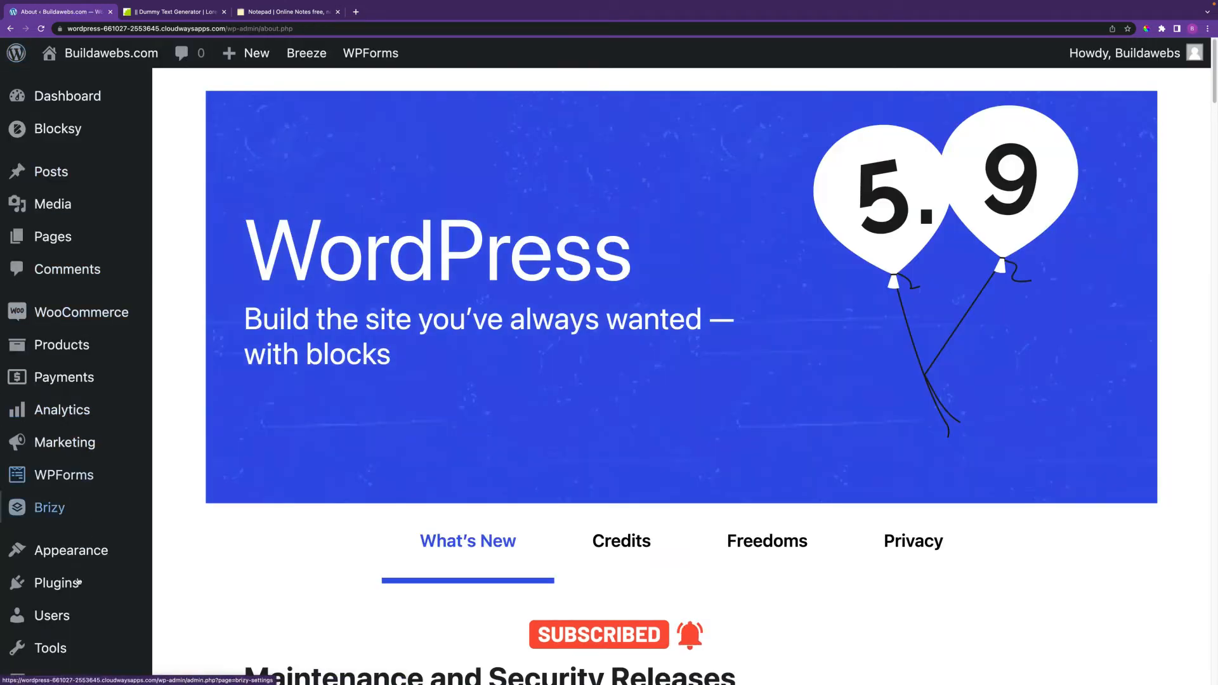
mouse_move(81, 590)
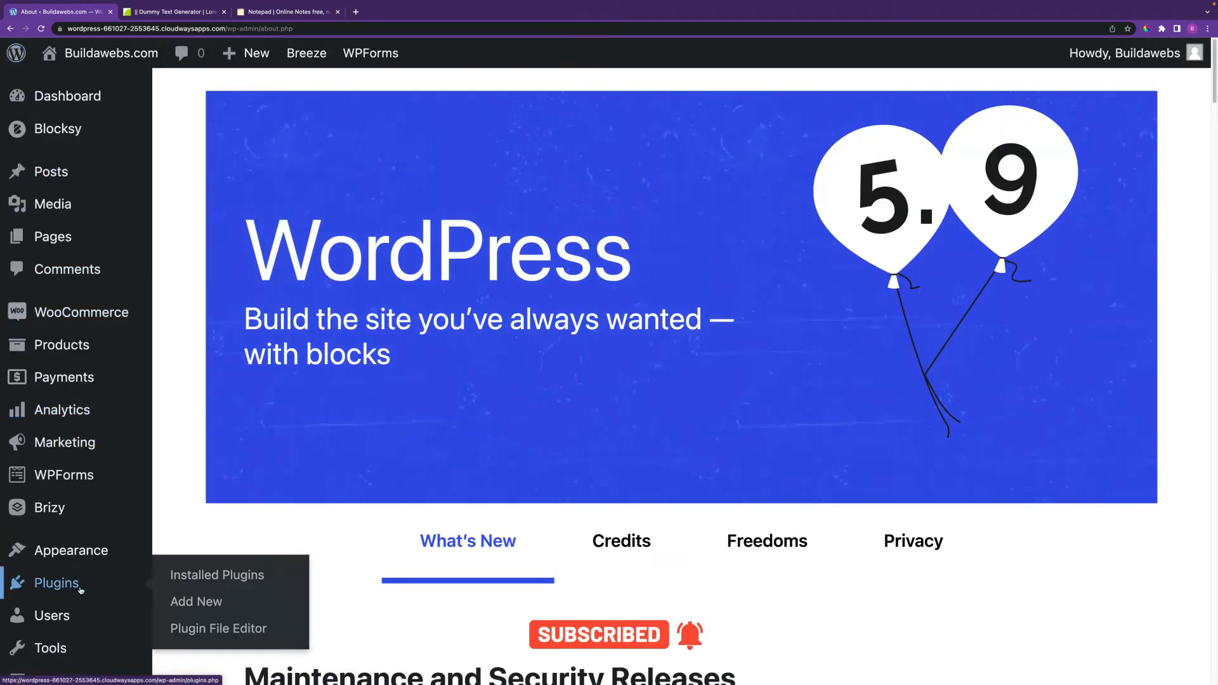
click(190, 603)
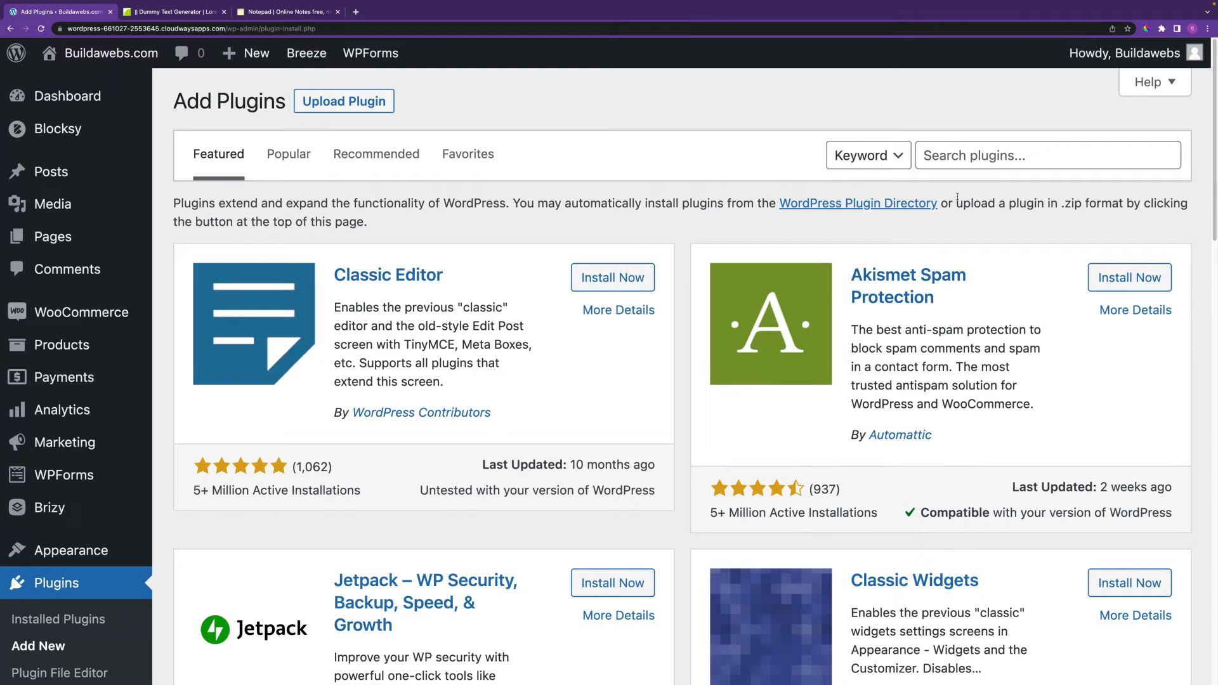
click(966, 156)
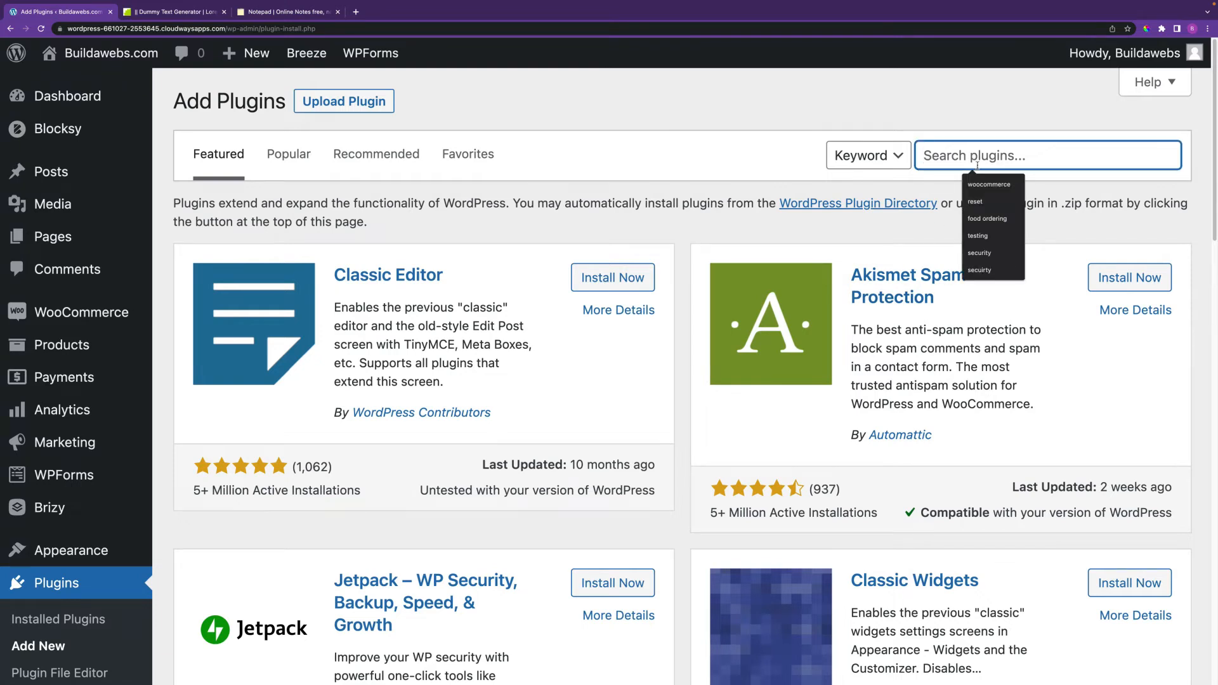
text(variation)
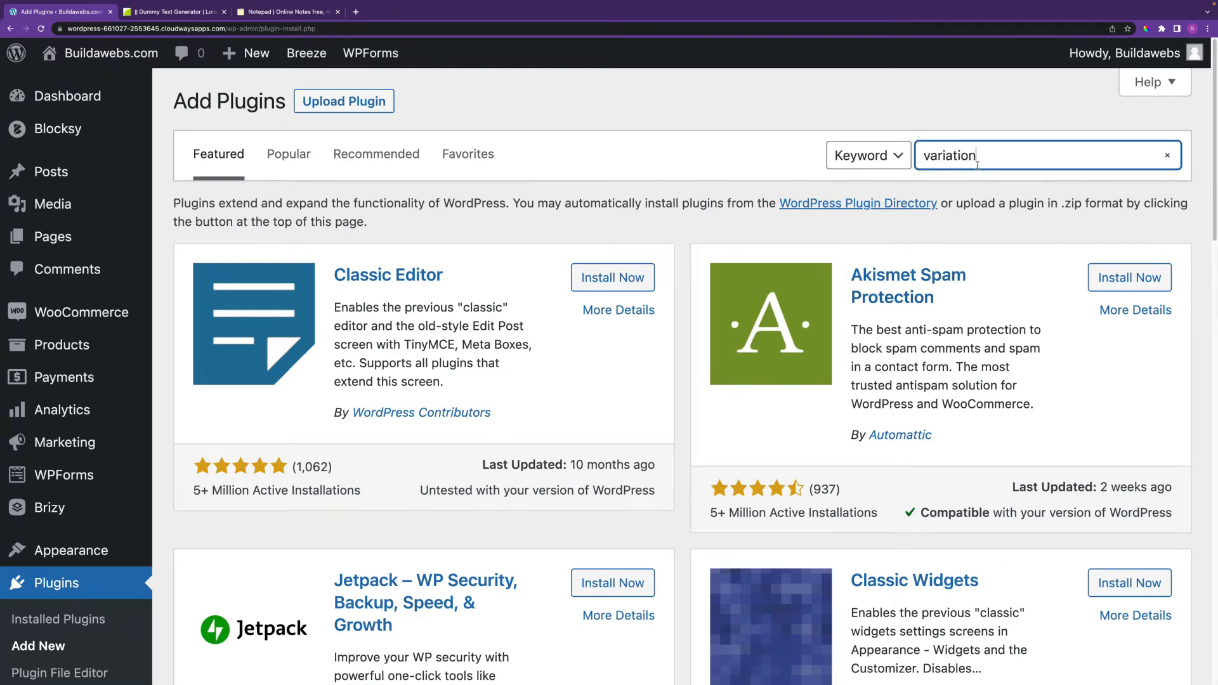
text( swatches)
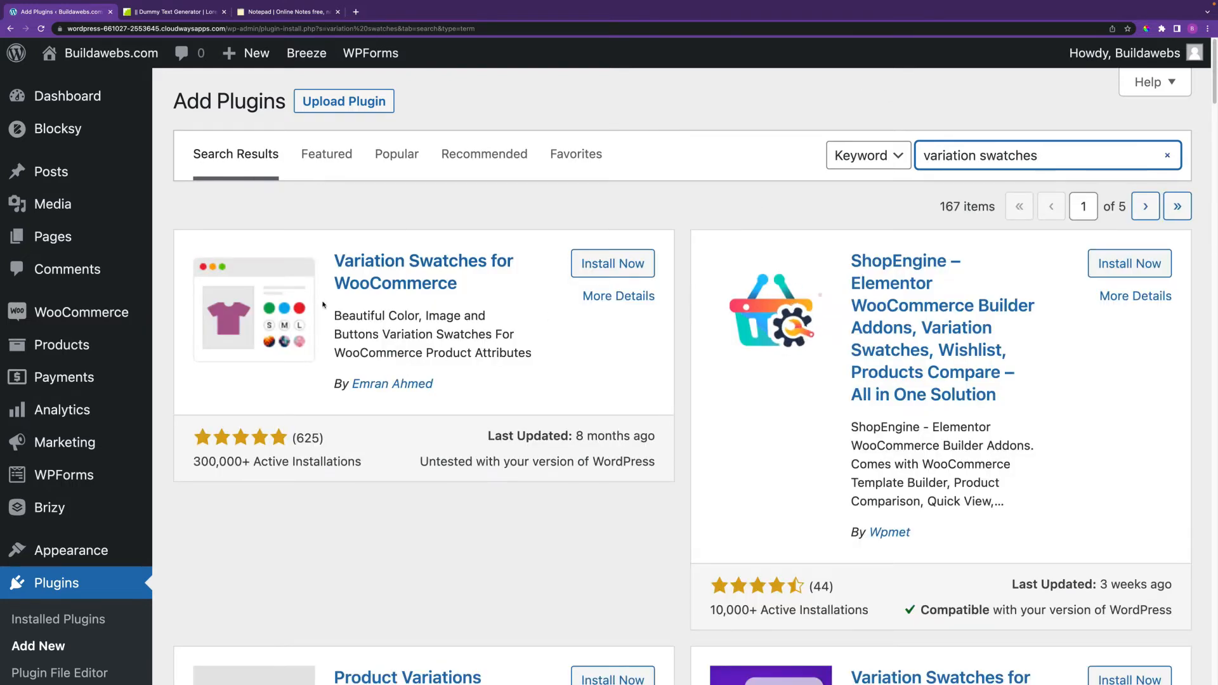
click(611, 265)
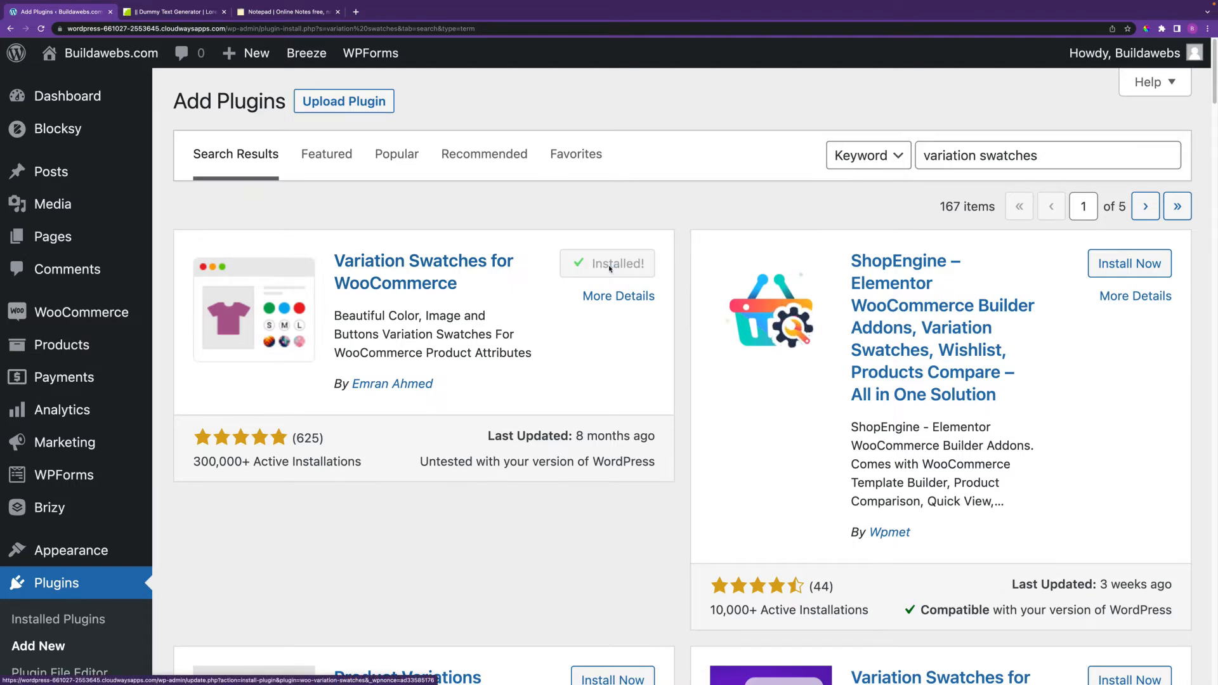
click(610, 266)
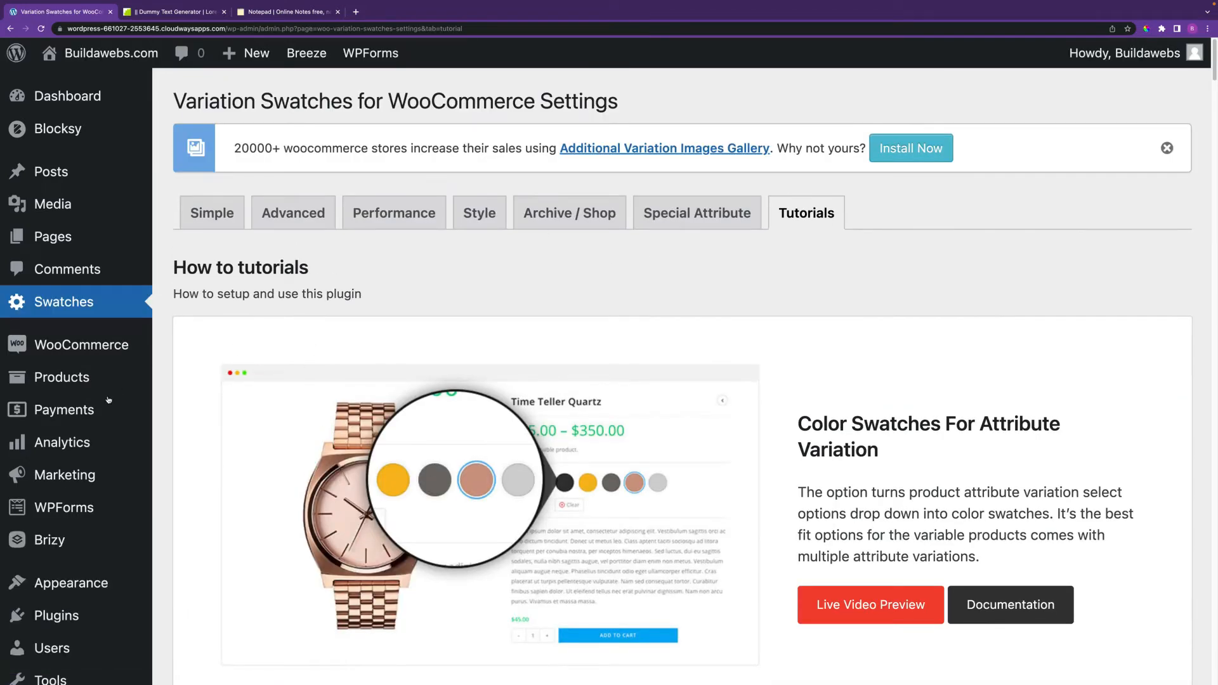
- Set the Colour attribute's type to Color, update it, and list its Blue, Green, Grey terms
mouse_move(73, 384)
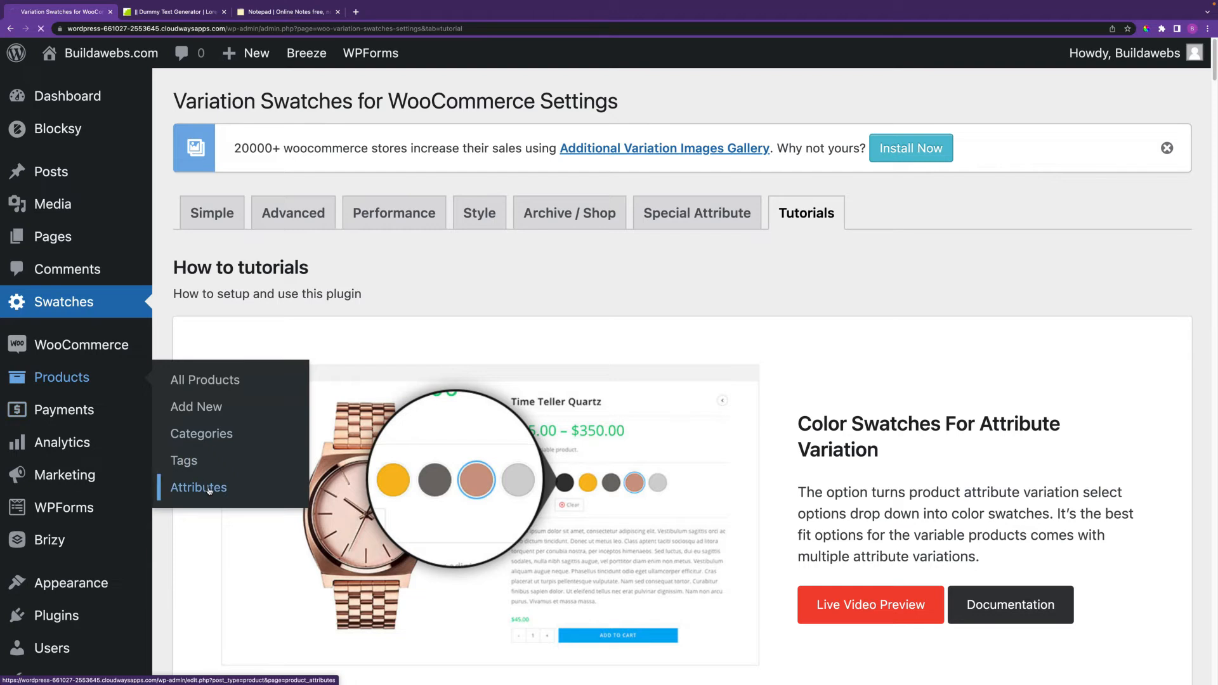
scroll(455, 548, down, 2)
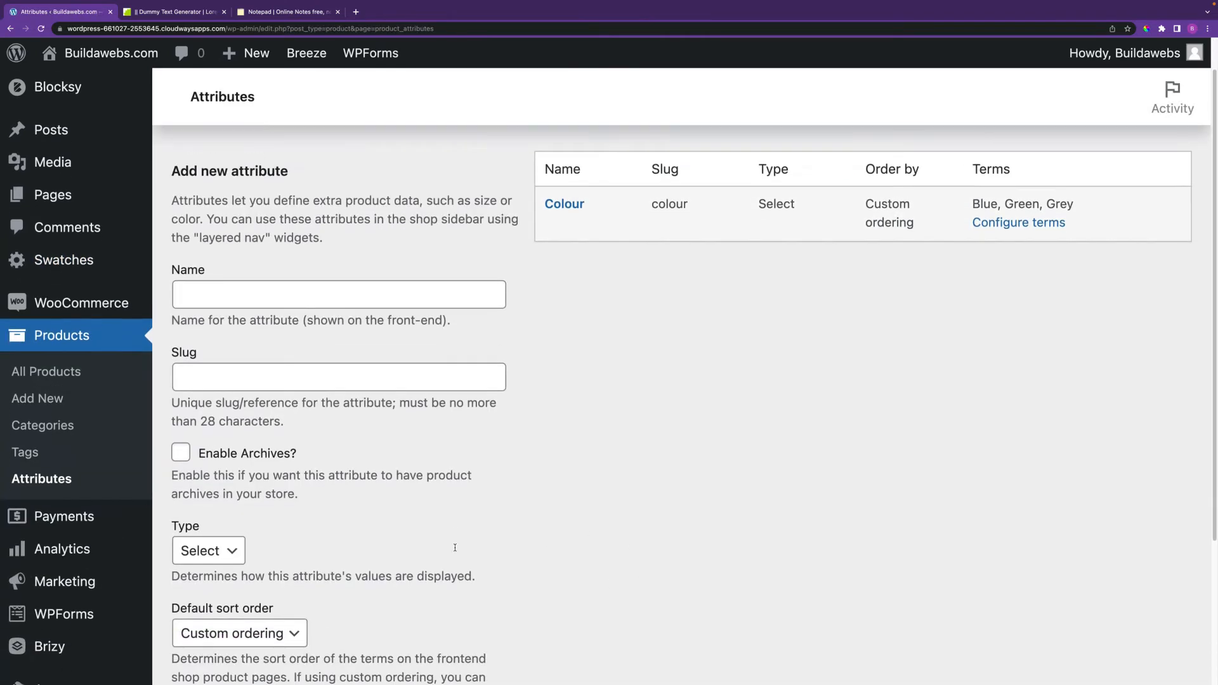
scroll(455, 548, down, 3)
scroll(622, 427, up, 5)
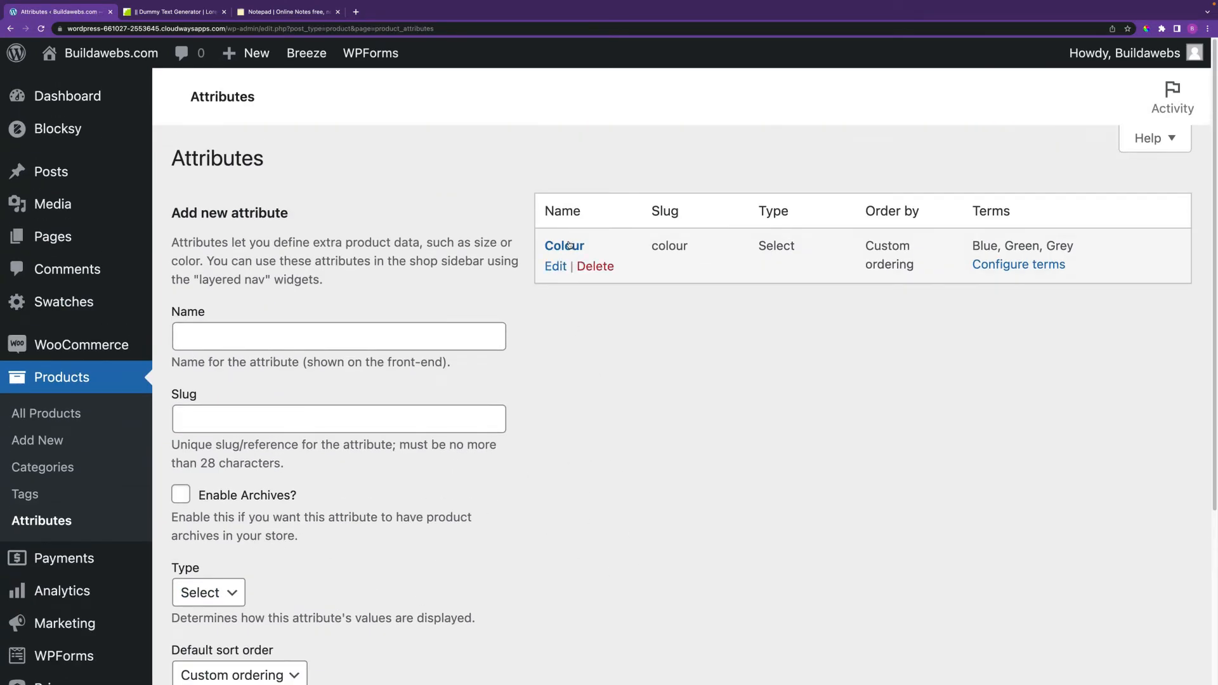
click(557, 266)
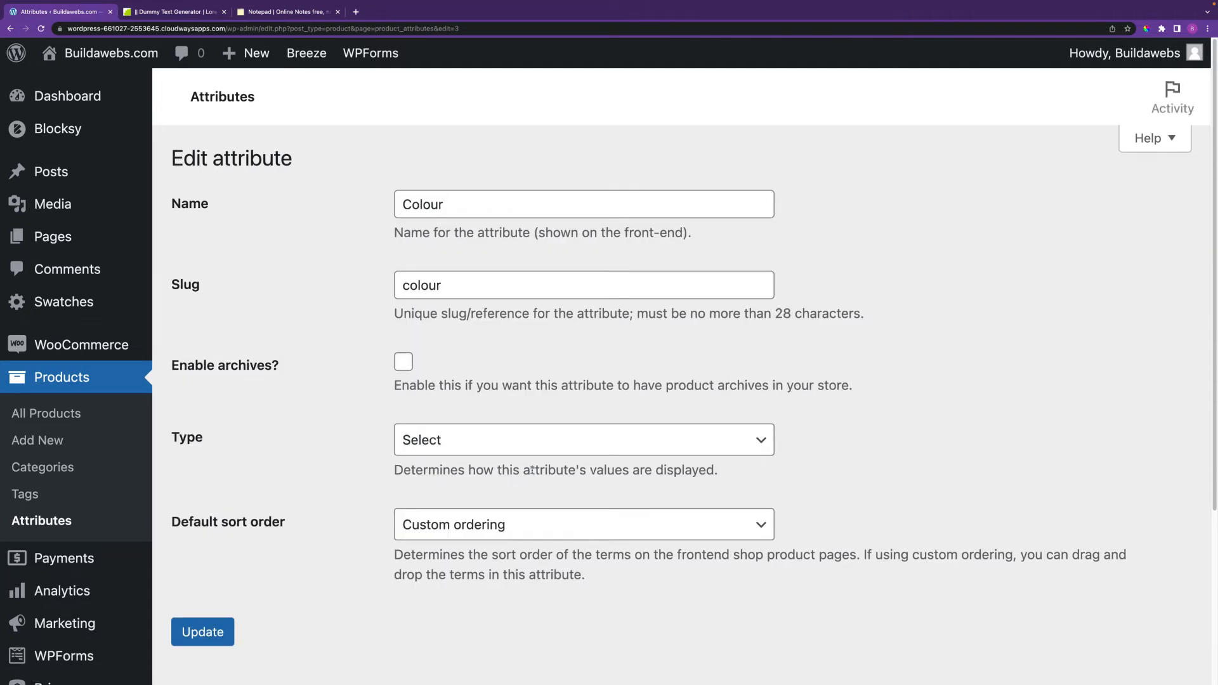
click(468, 444)
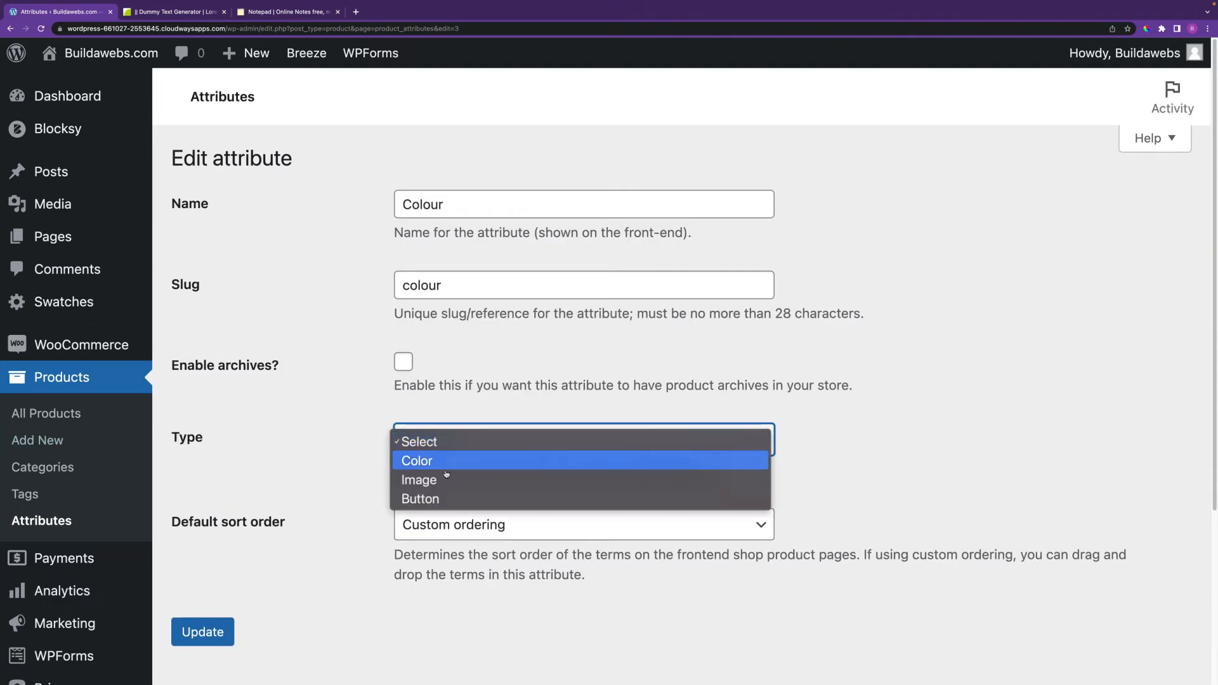
click(448, 467)
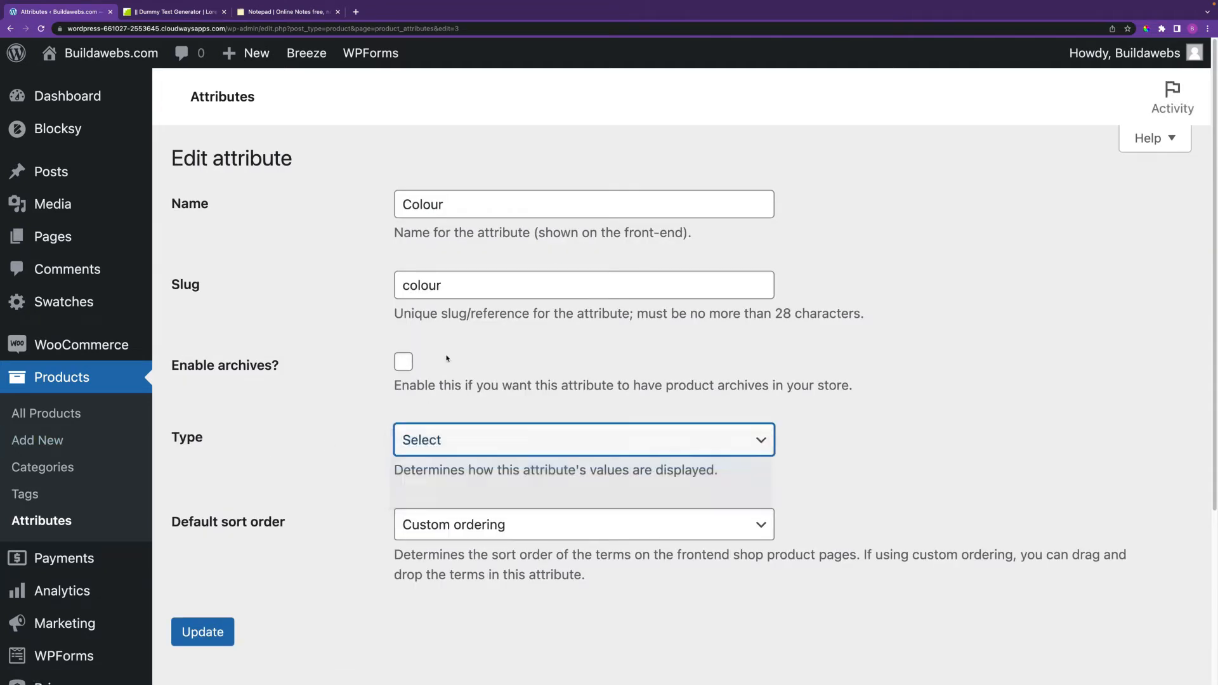
click(467, 448)
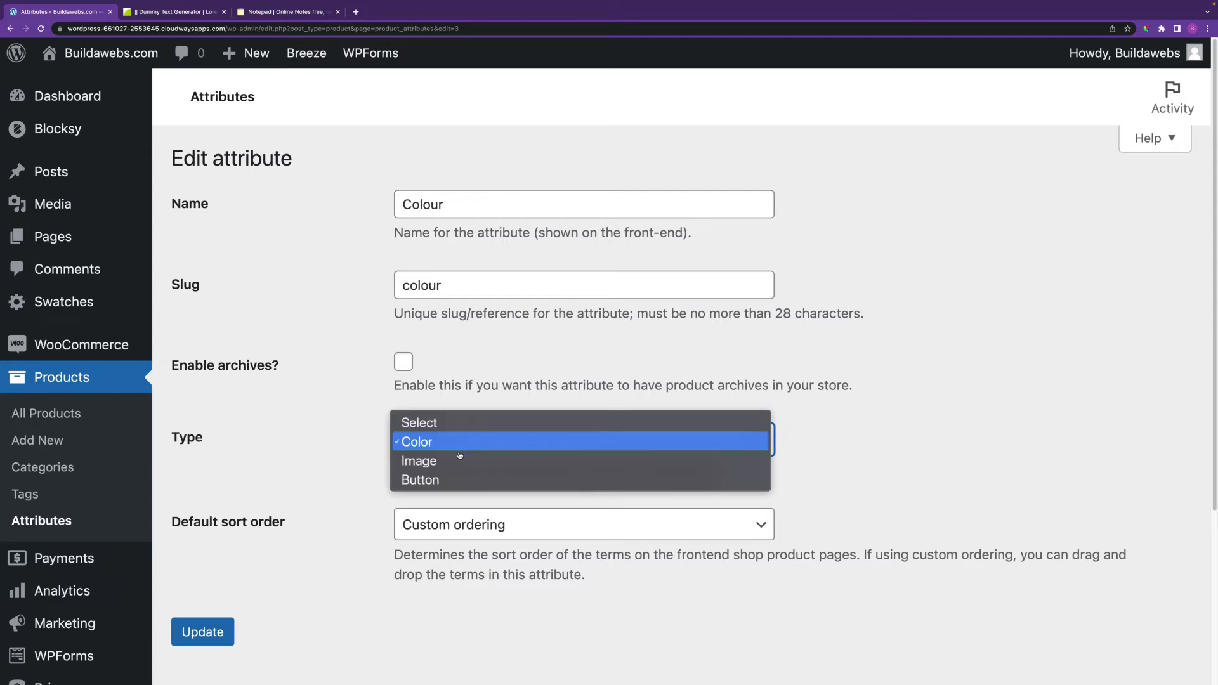
click(335, 451)
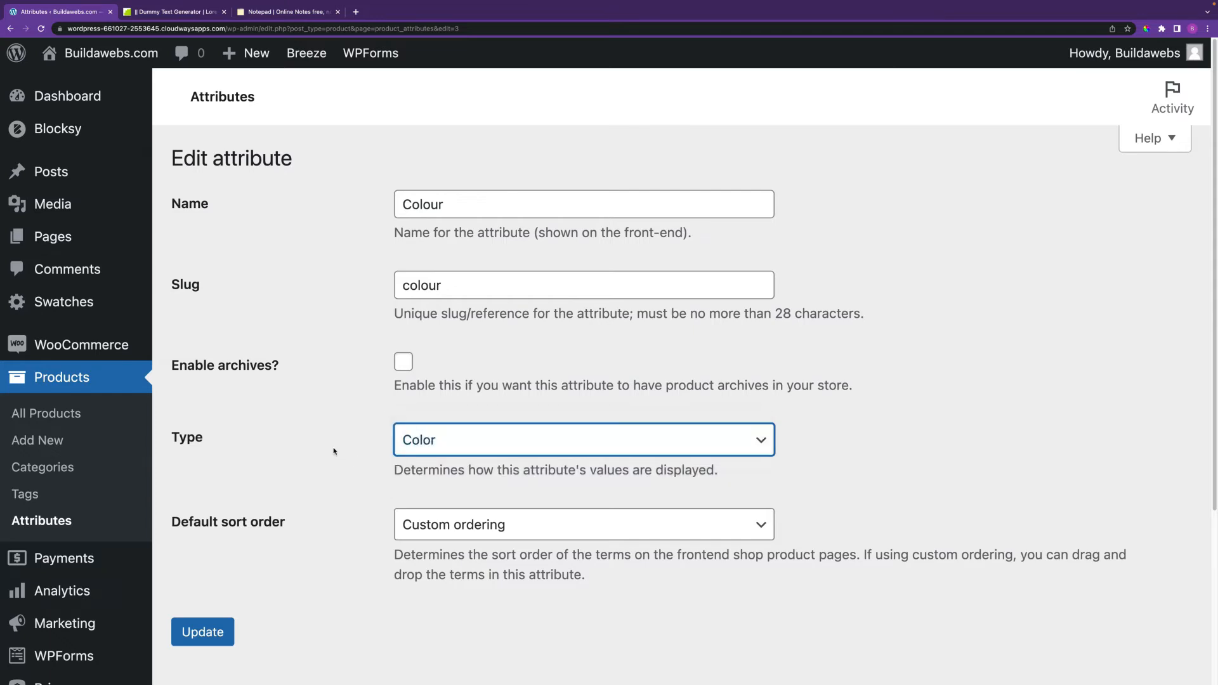
click(203, 634)
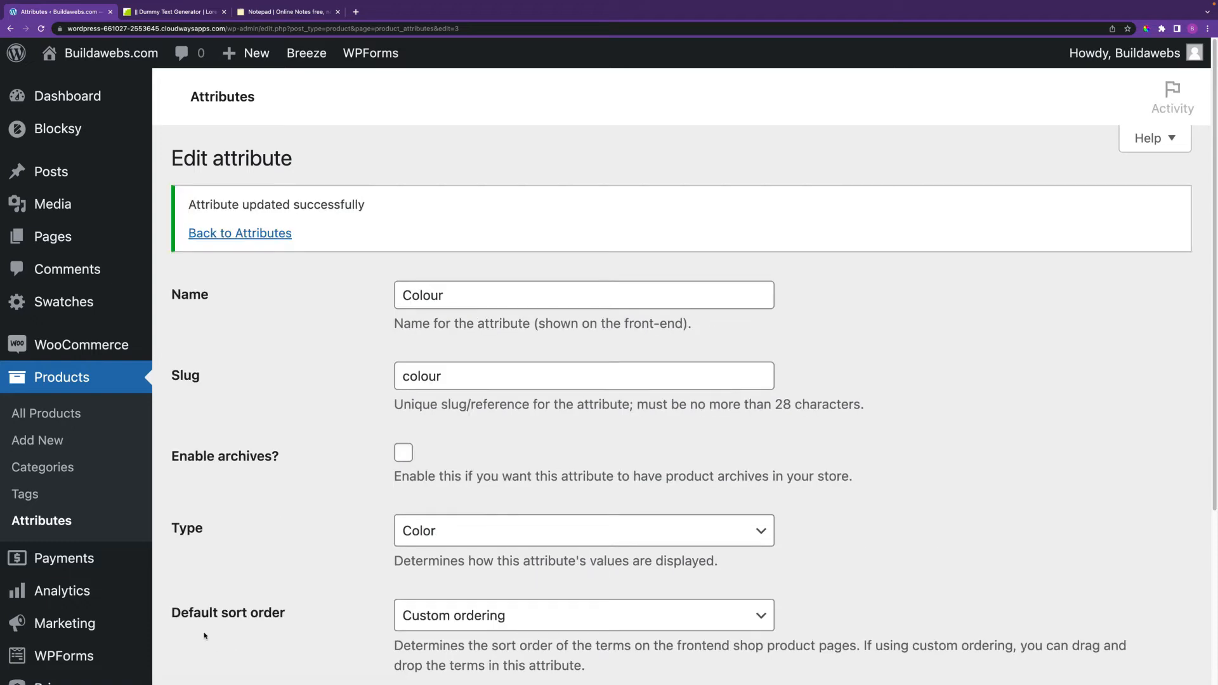
click(229, 239)
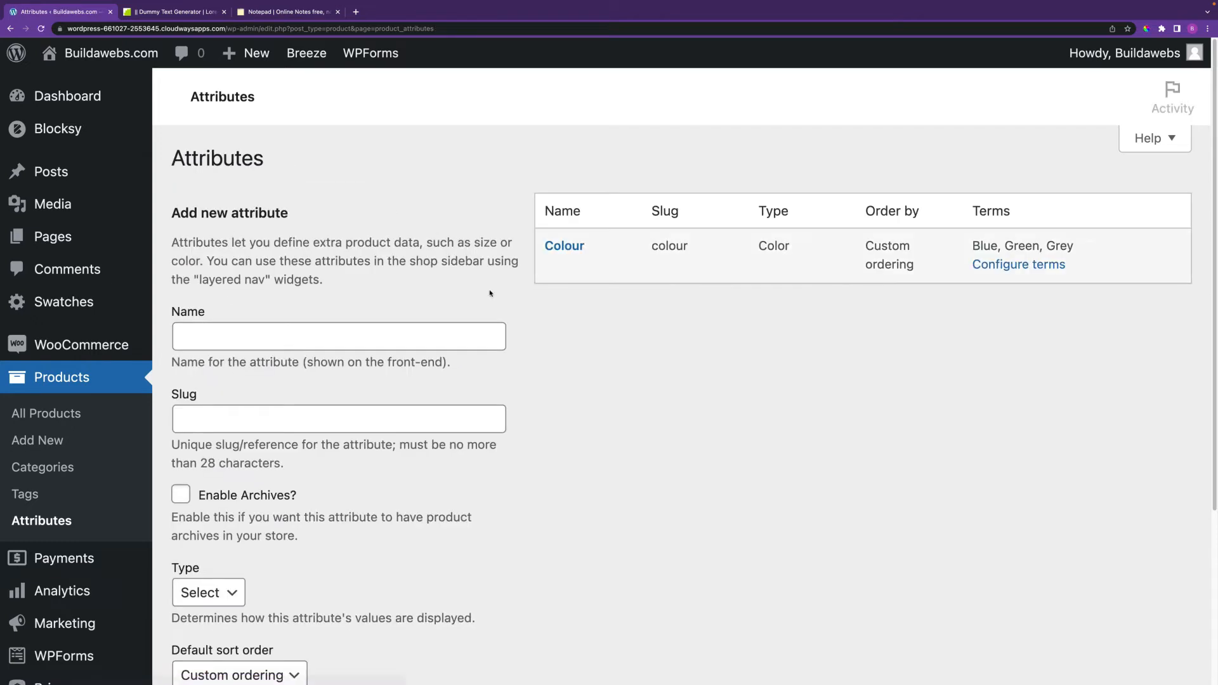
click(565, 247)
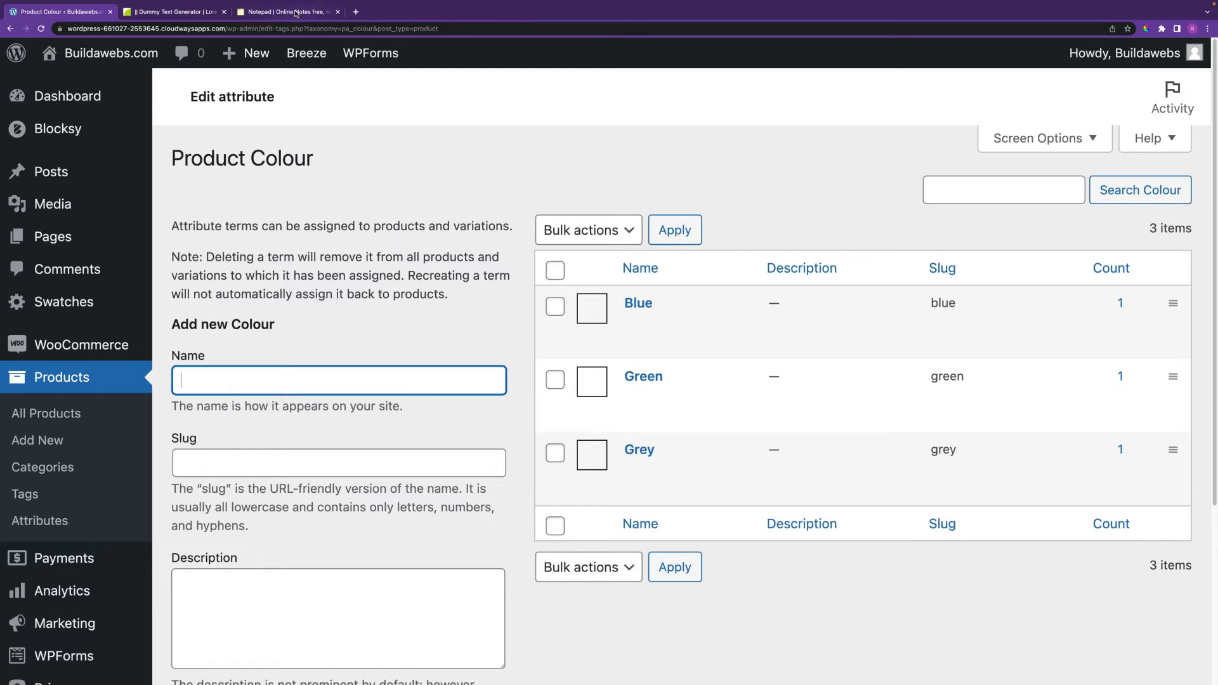
- Give the Blue colour term the dark blue swatch #1C2F46 copied from the notes
click(296, 12)
drag(156, 219, 94, 218)
key(super+c)
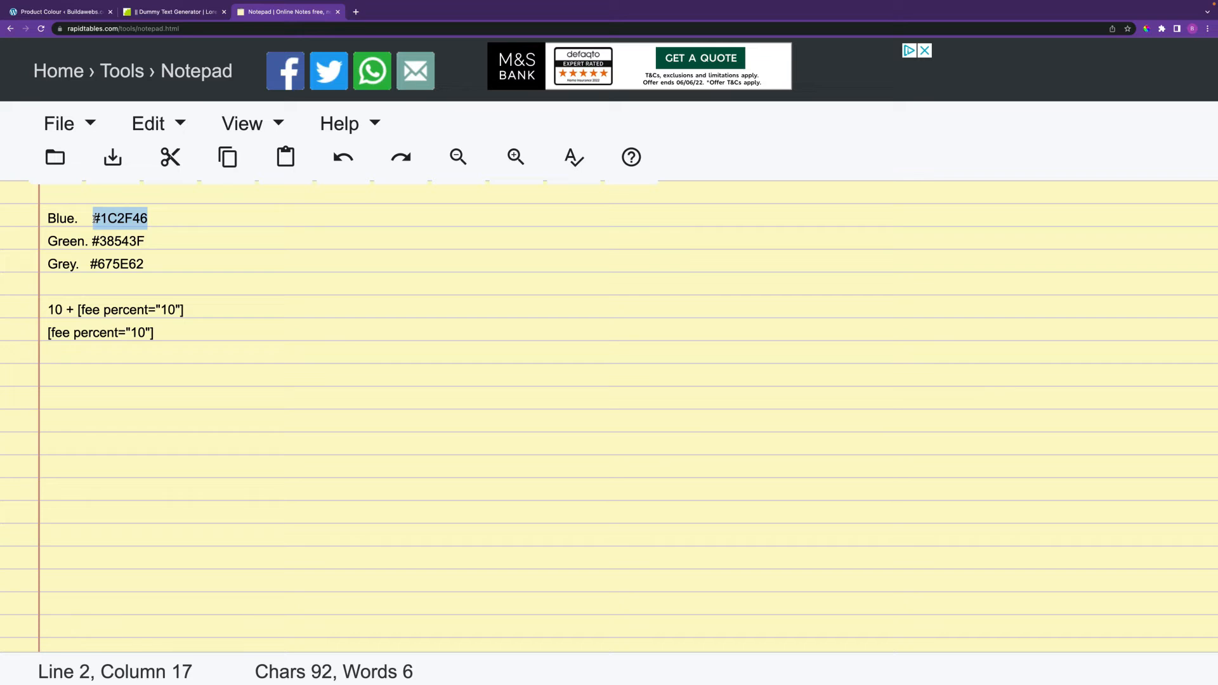
click(76, 11)
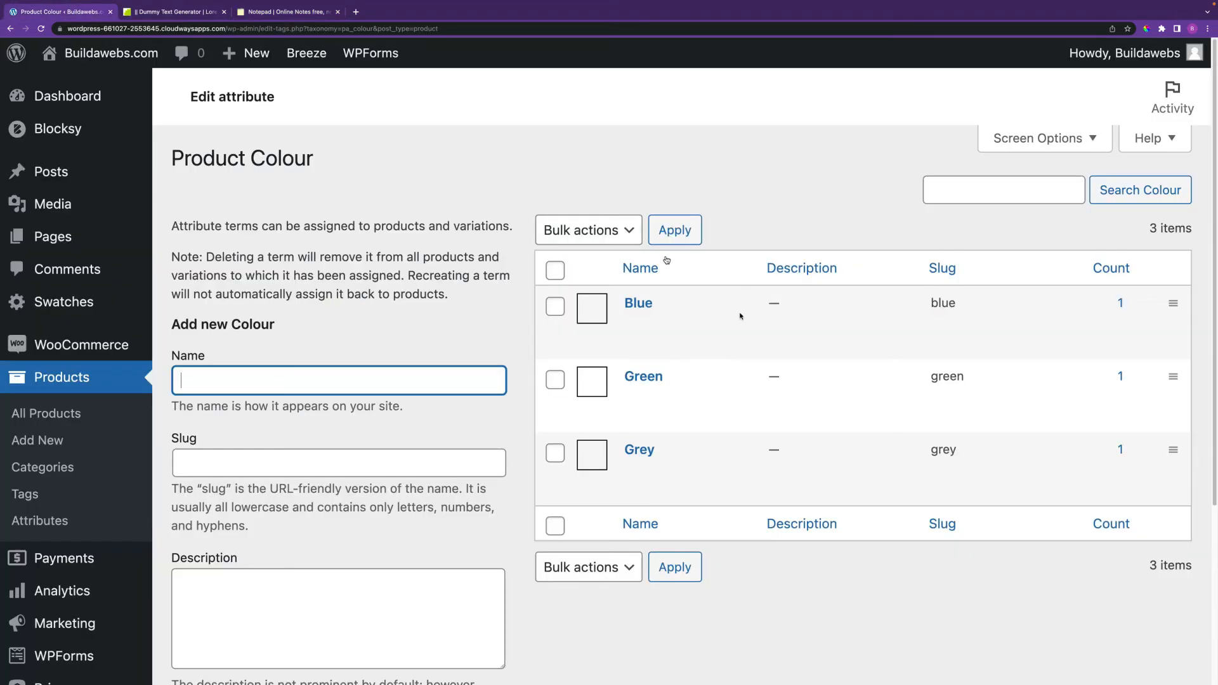
click(637, 325)
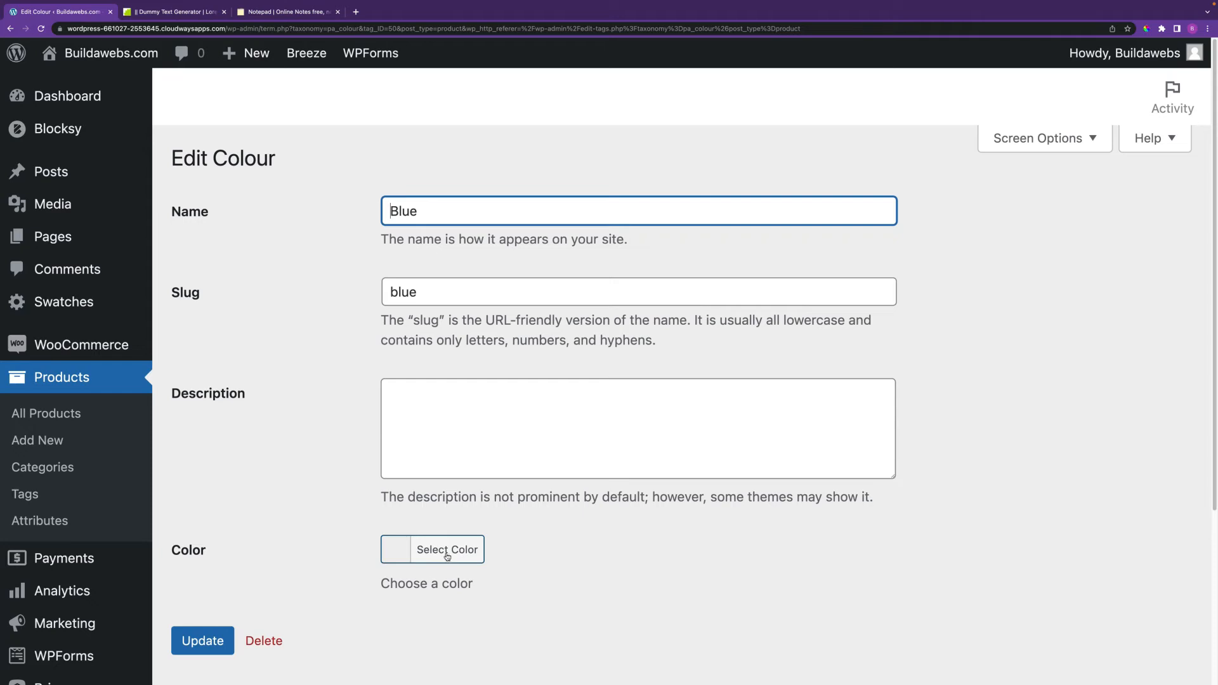
click(447, 551)
click(514, 550)
key(super+v)
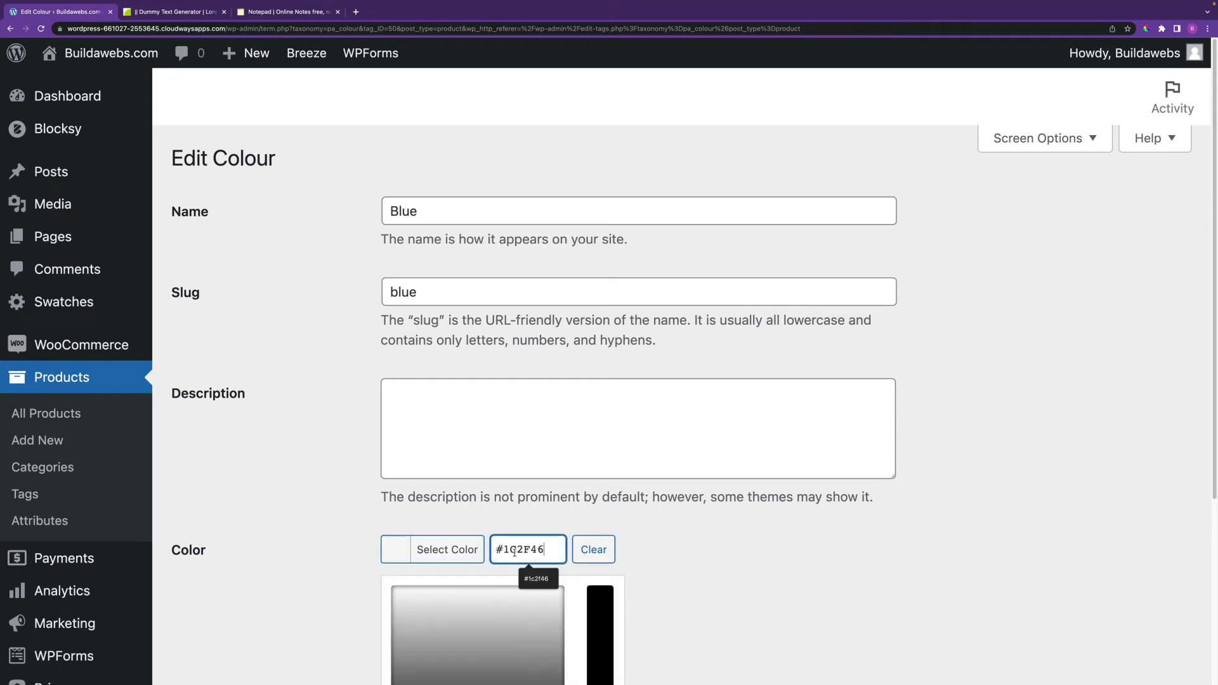
click(722, 567)
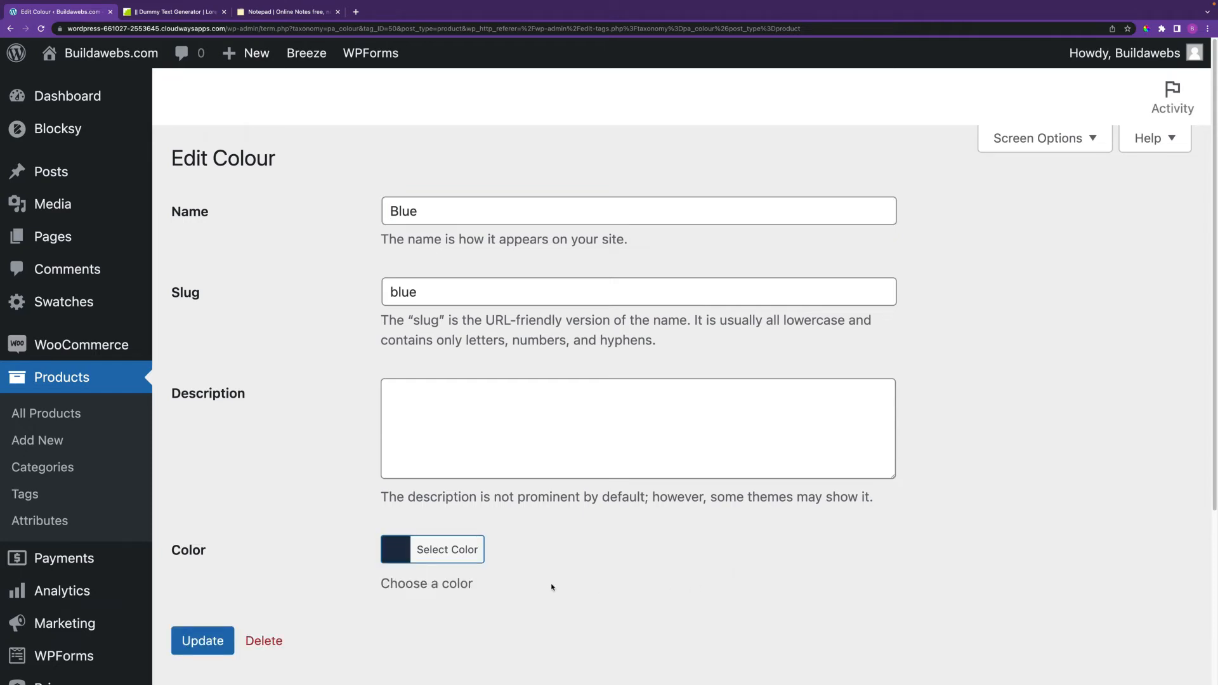
click(205, 646)
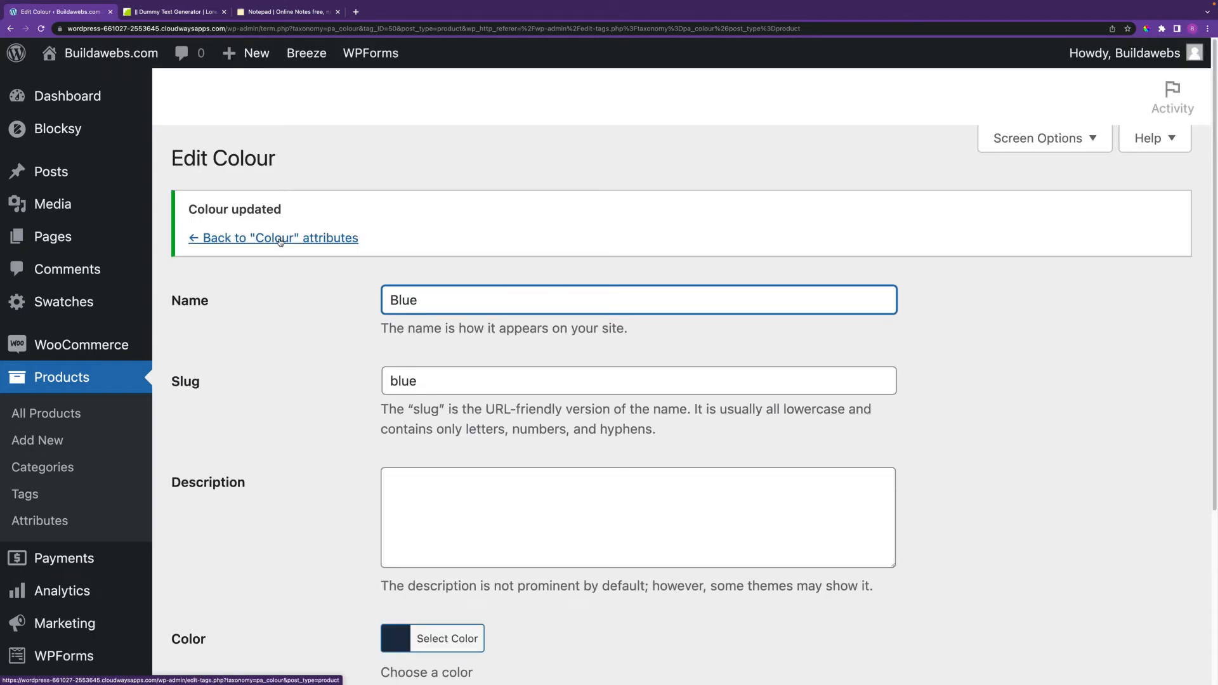
click(280, 239)
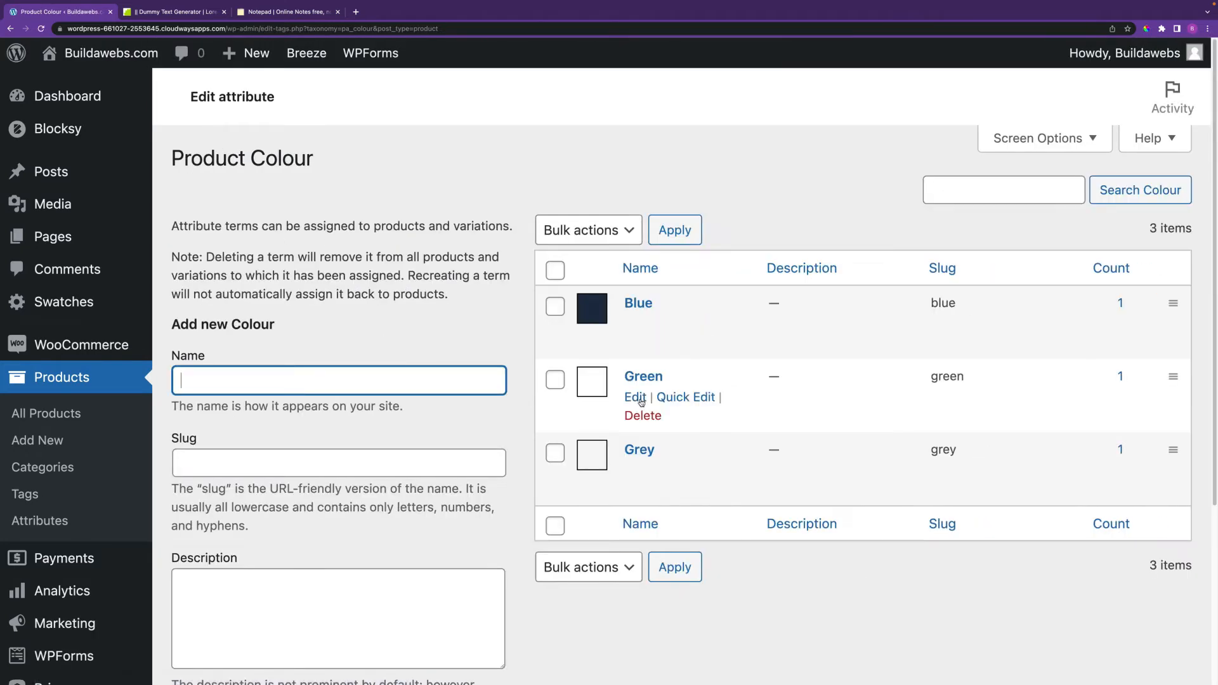
- Set the Green term's swatch colour to dark green #38543f and update it
click(636, 398)
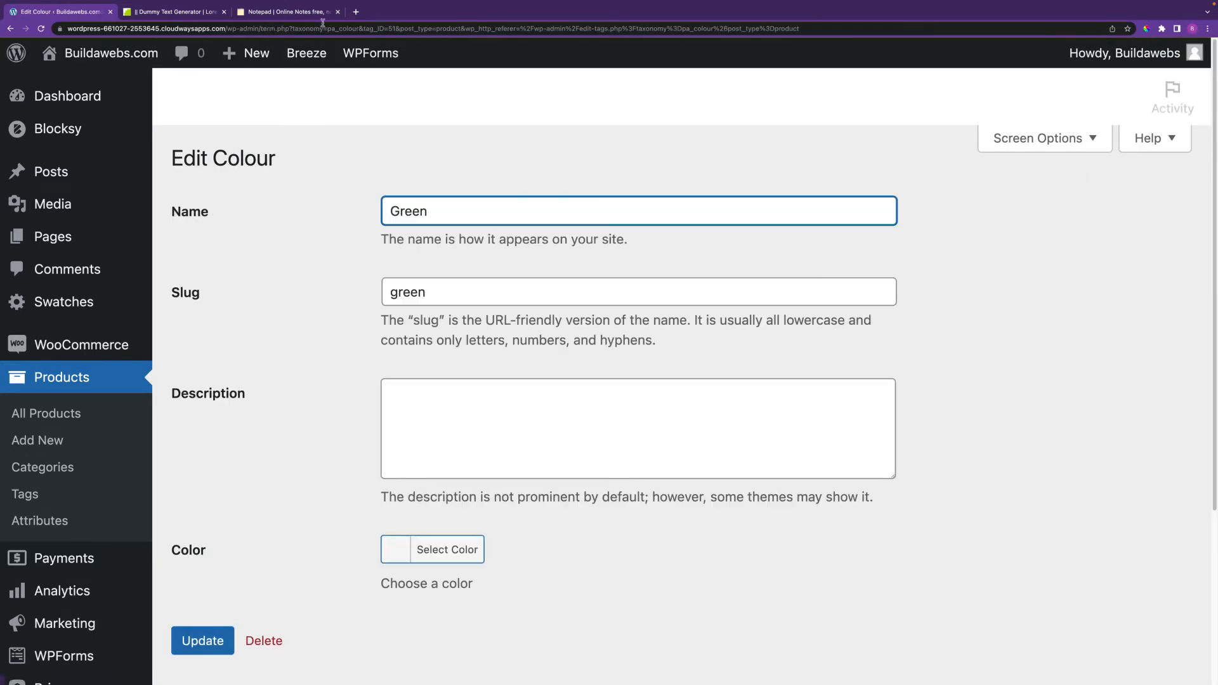
click(303, 14)
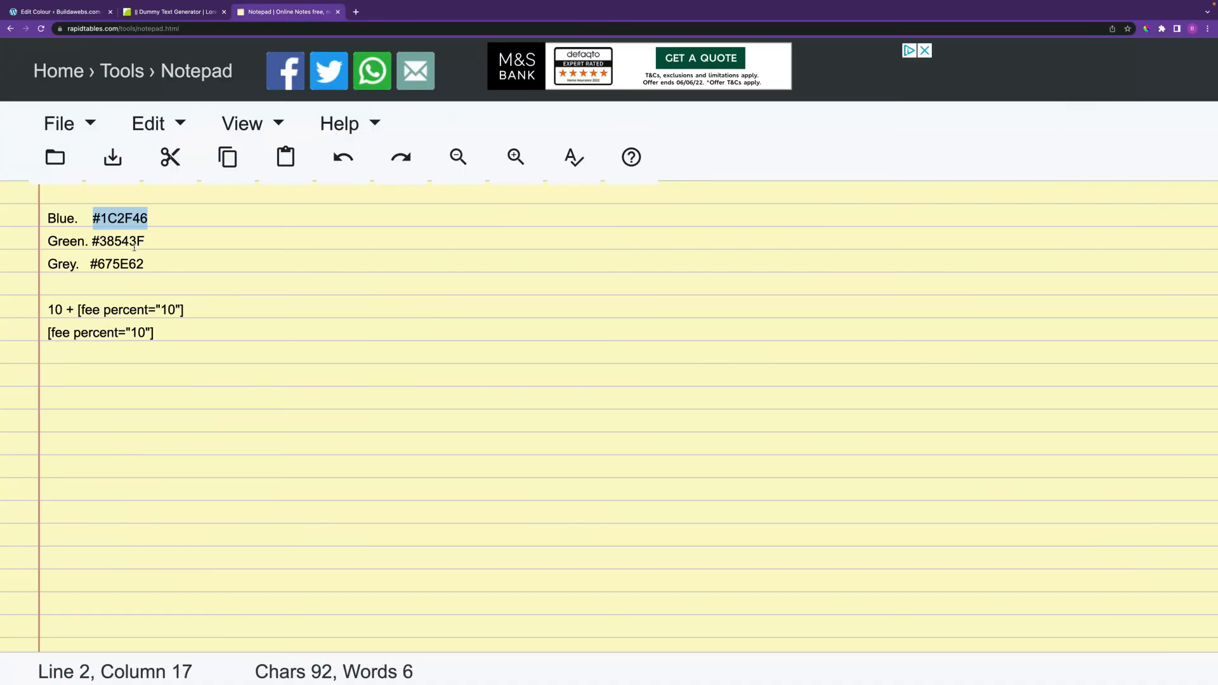
drag(144, 242, 93, 244)
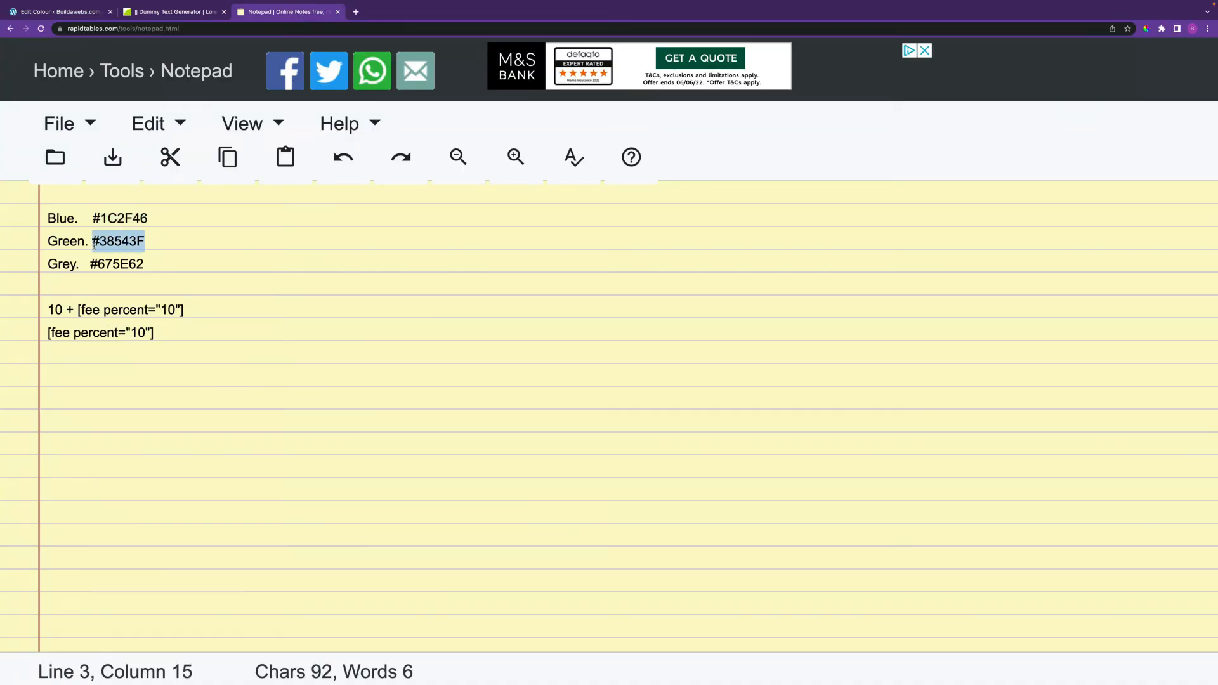
click(56, 12)
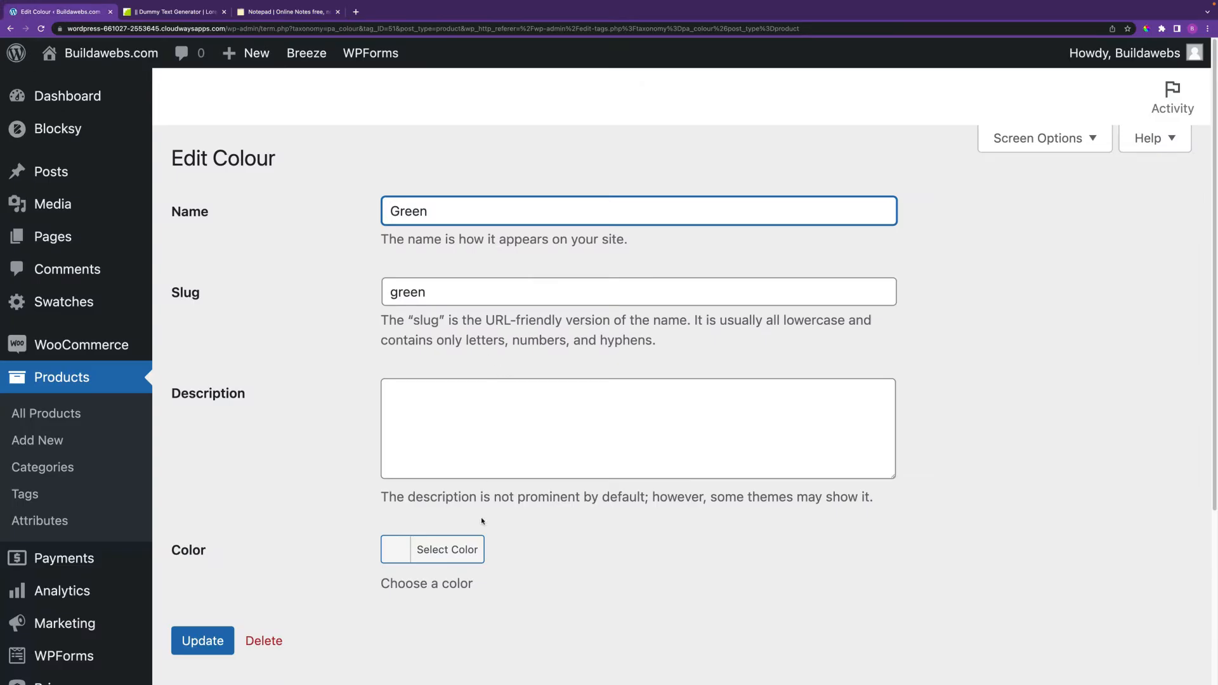
click(422, 548)
click(536, 557)
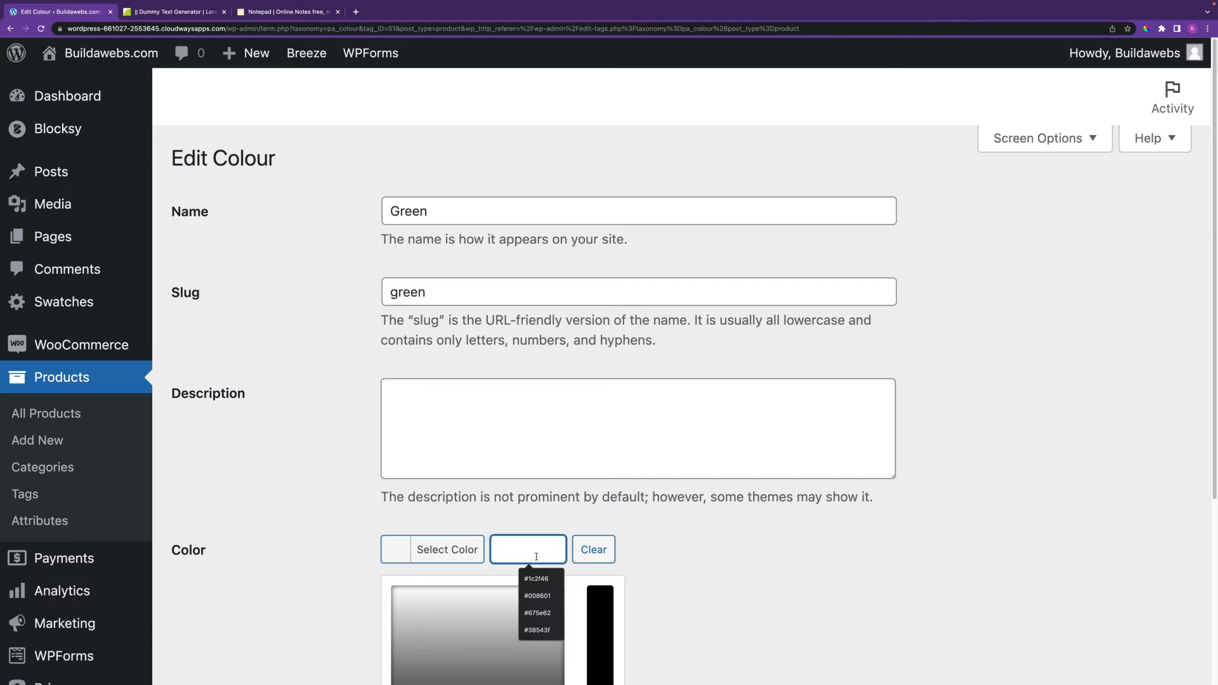
text(#38543f)
click(744, 565)
scroll(476, 619, down, 1)
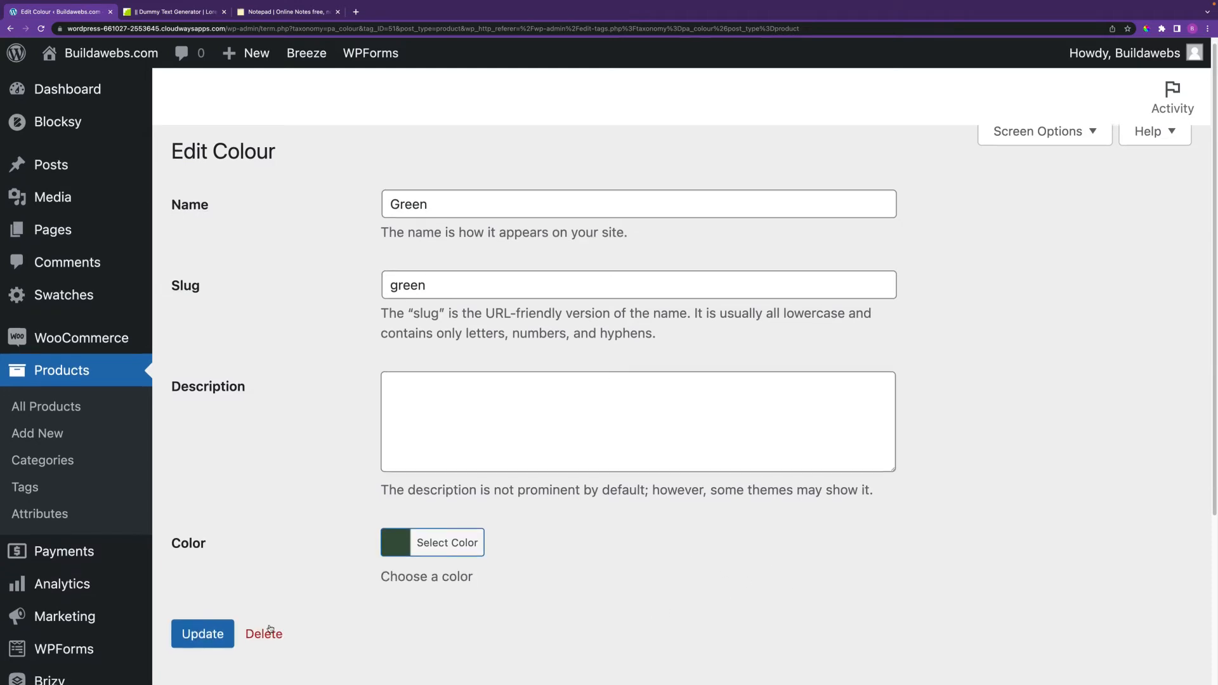
click(211, 633)
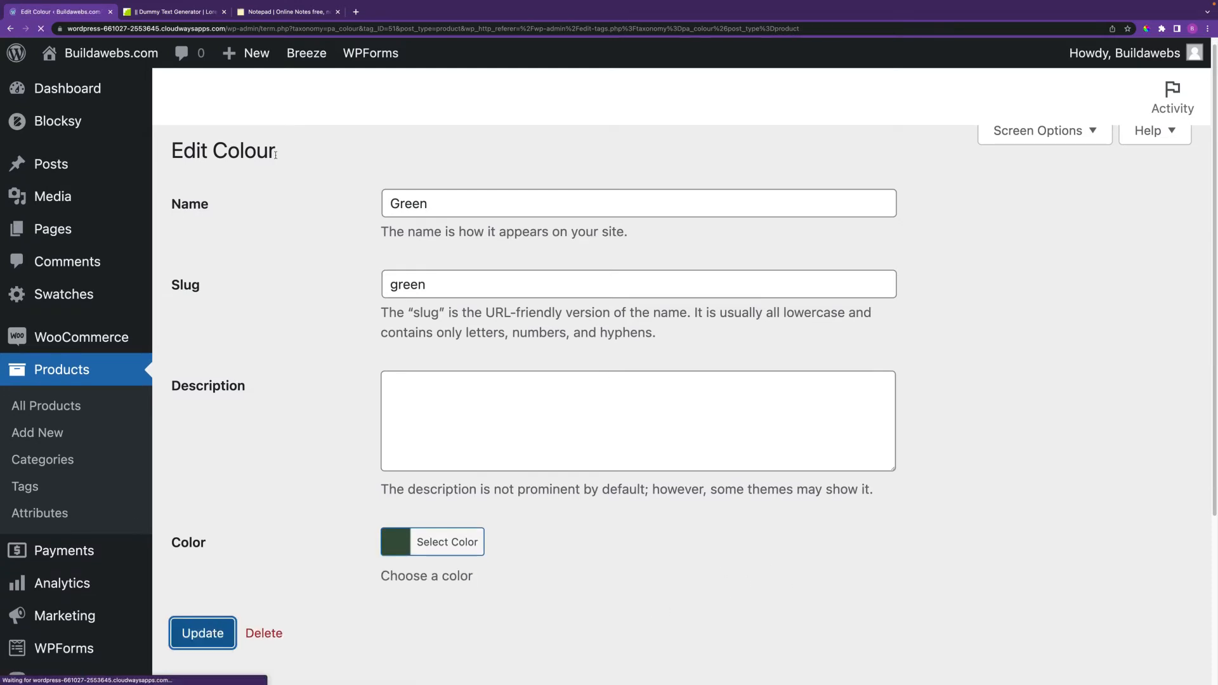
- Set the Grey term's swatch colour to #675e62, update it, and return to the Colour terms
click(290, 11)
drag(144, 264, 90, 264)
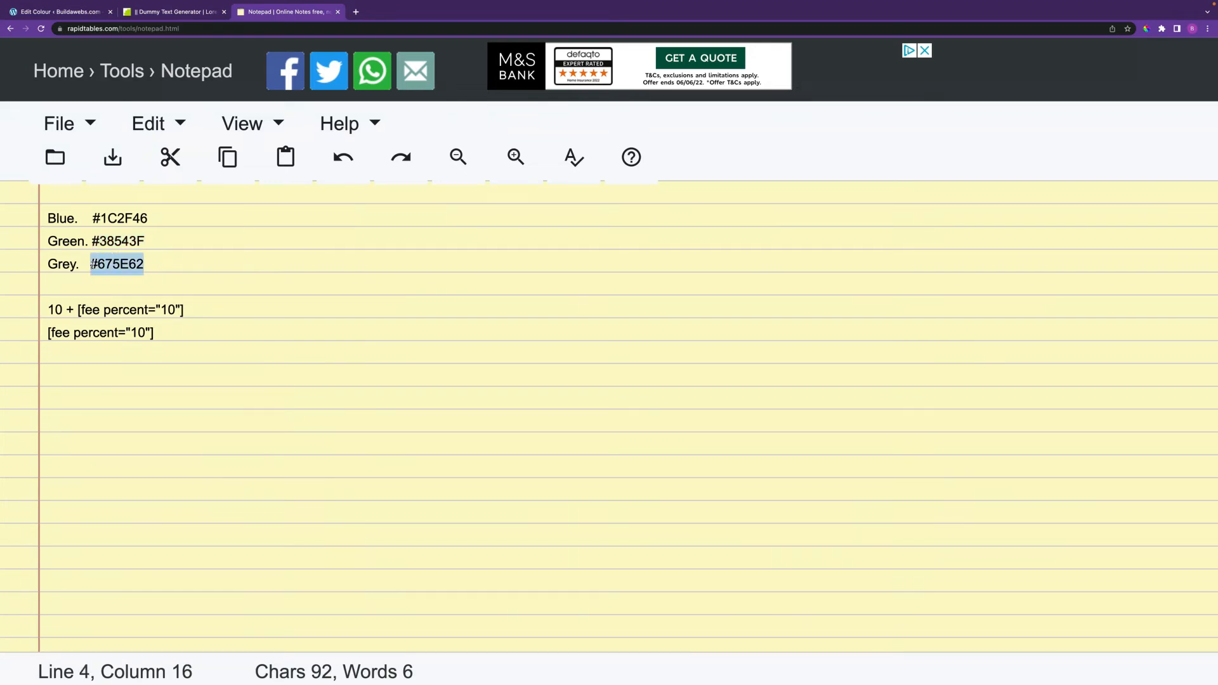
click(42, 10)
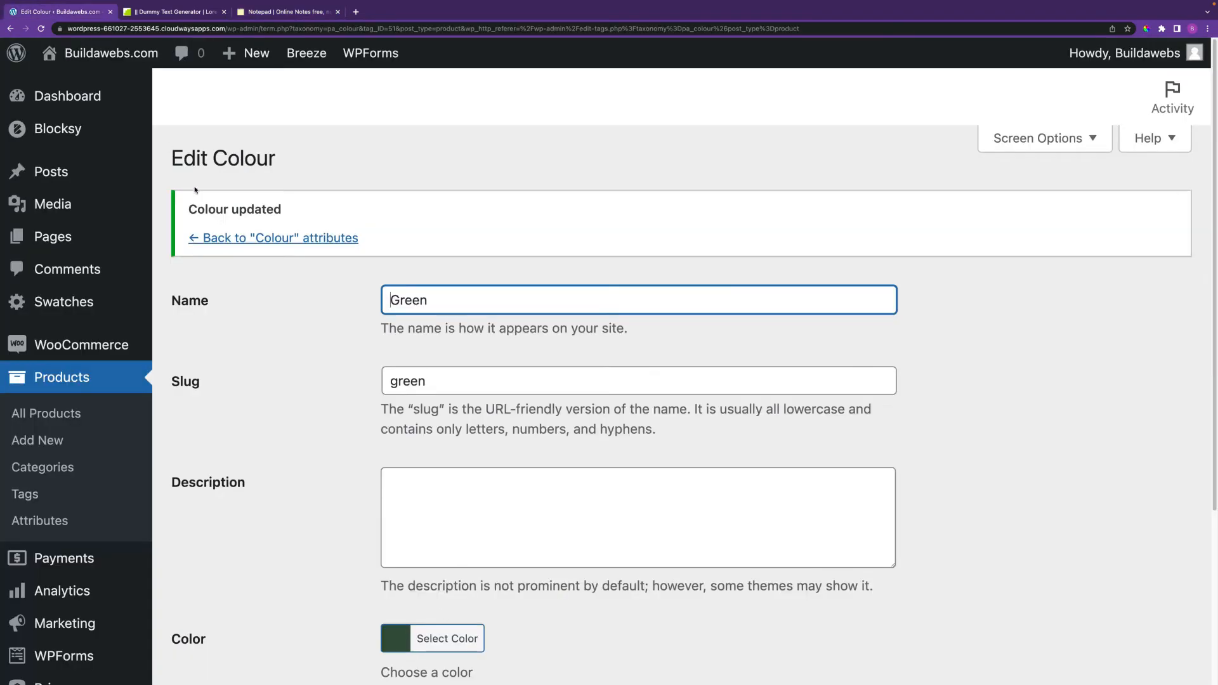
click(260, 240)
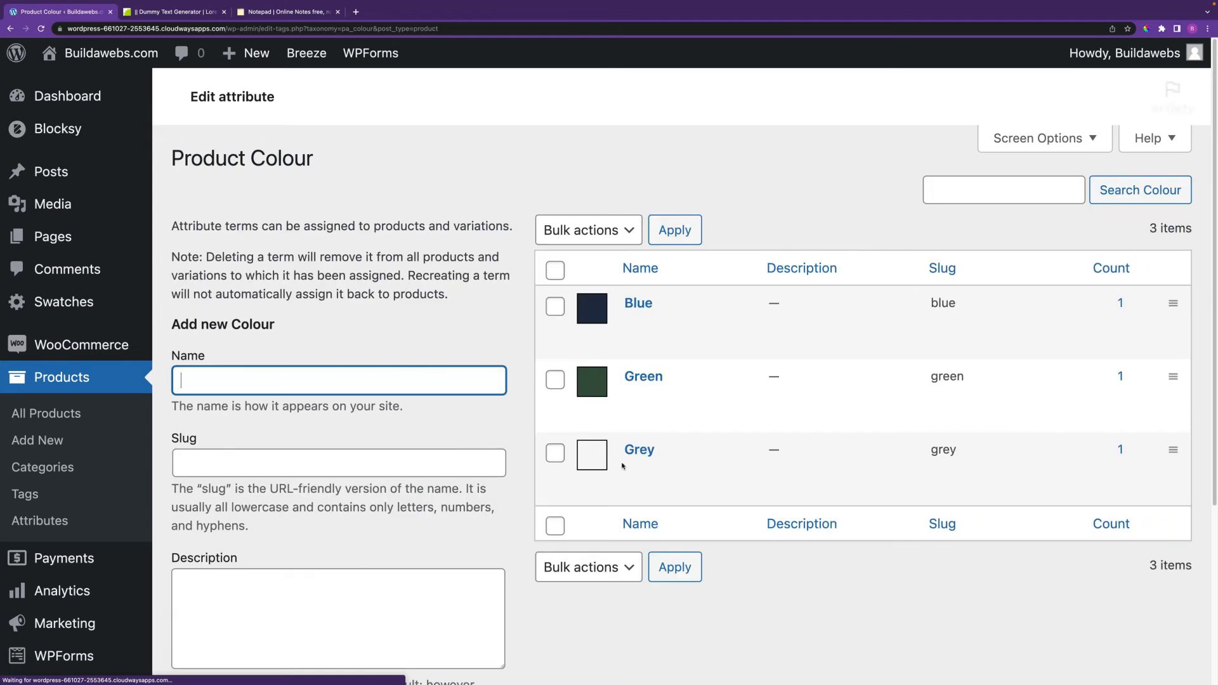
click(634, 470)
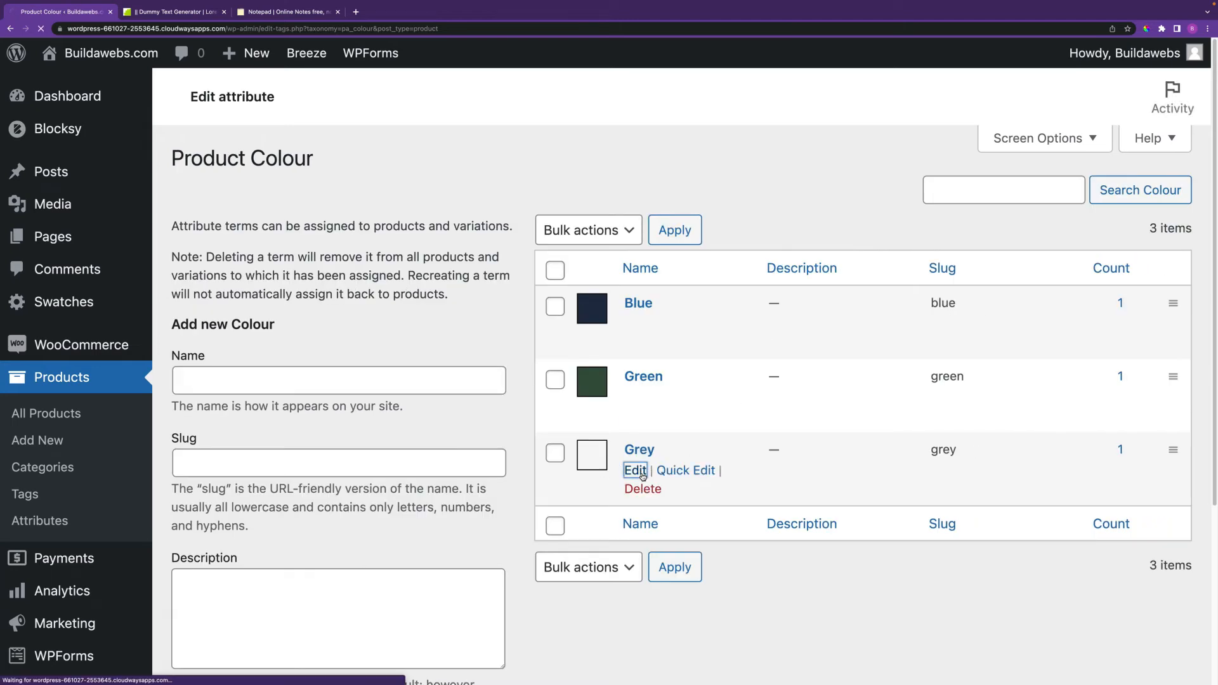
click(443, 552)
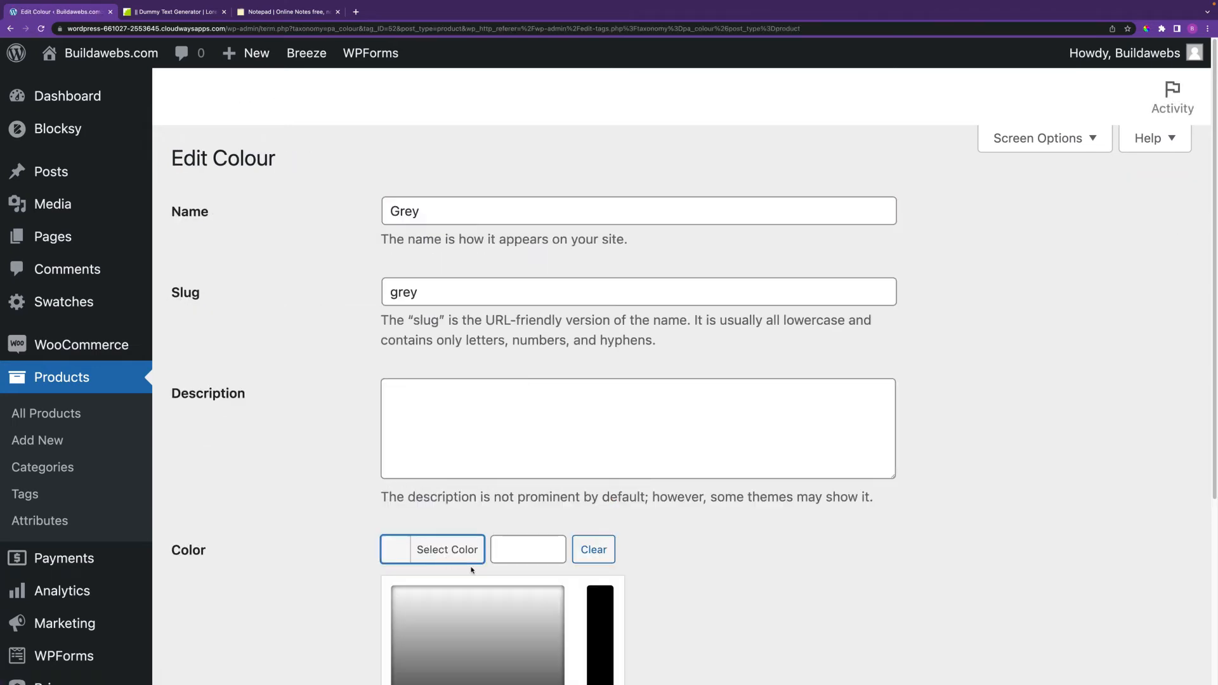
click(520, 549)
text(#675e62)
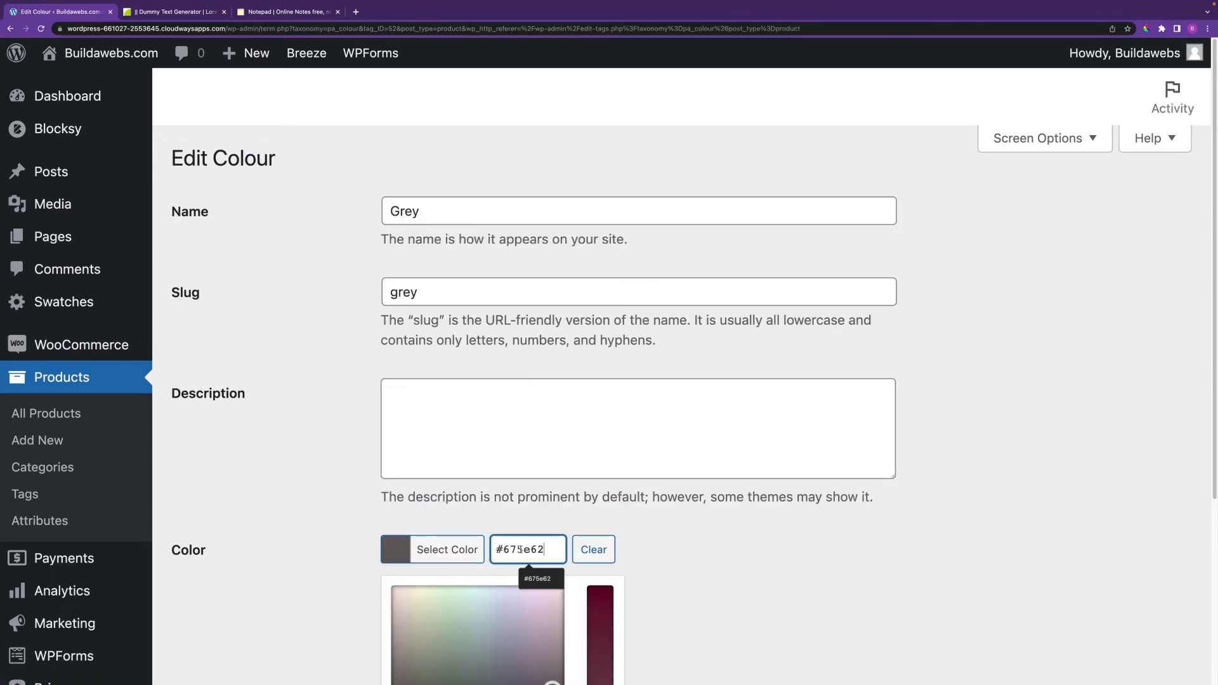
click(674, 570)
scroll(445, 568, down, 2)
click(216, 574)
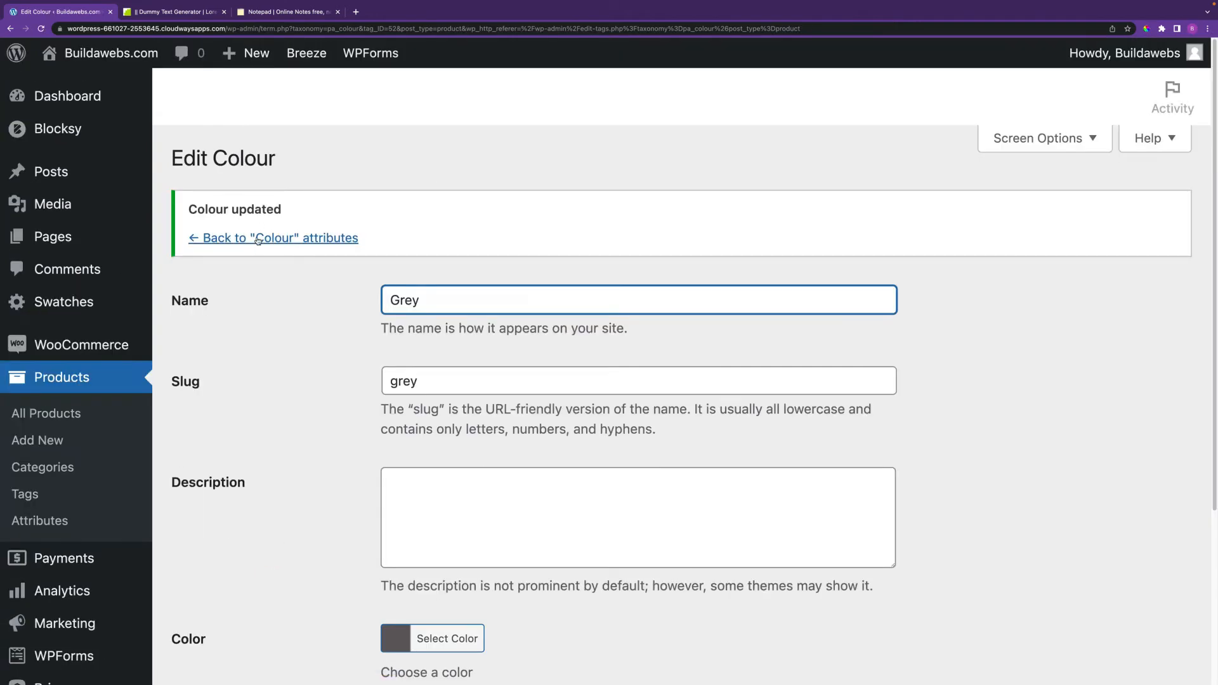
click(255, 240)
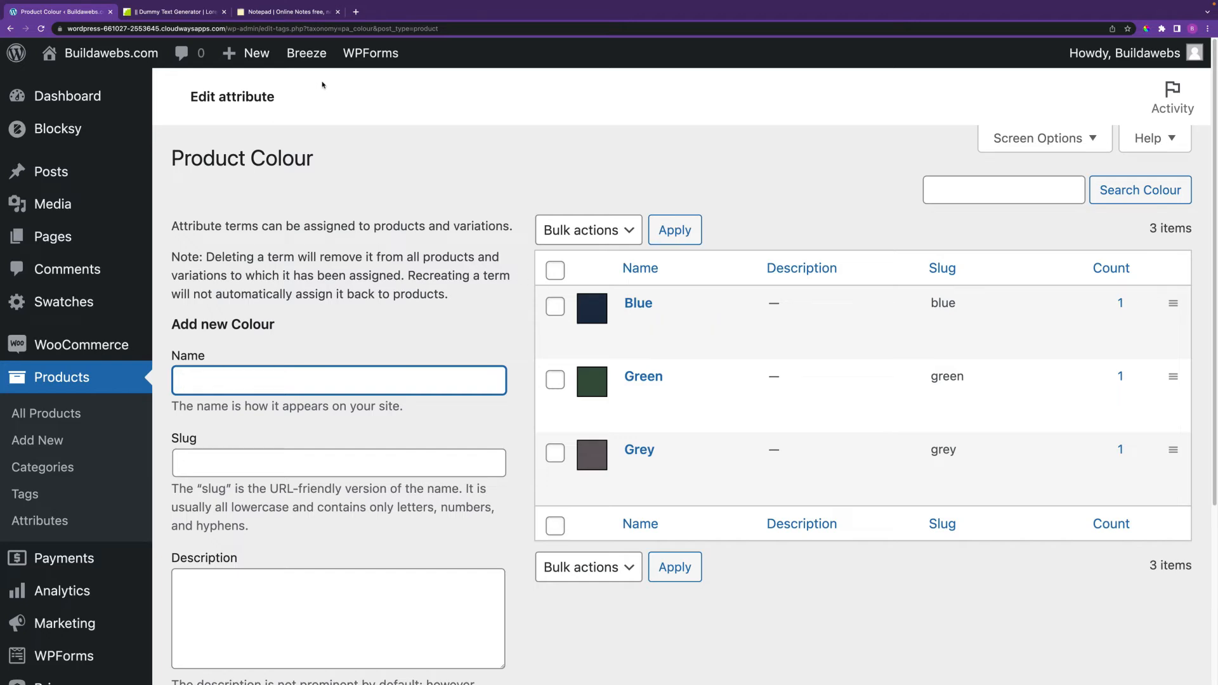
key(ctrl+Right)
click(597, 27)
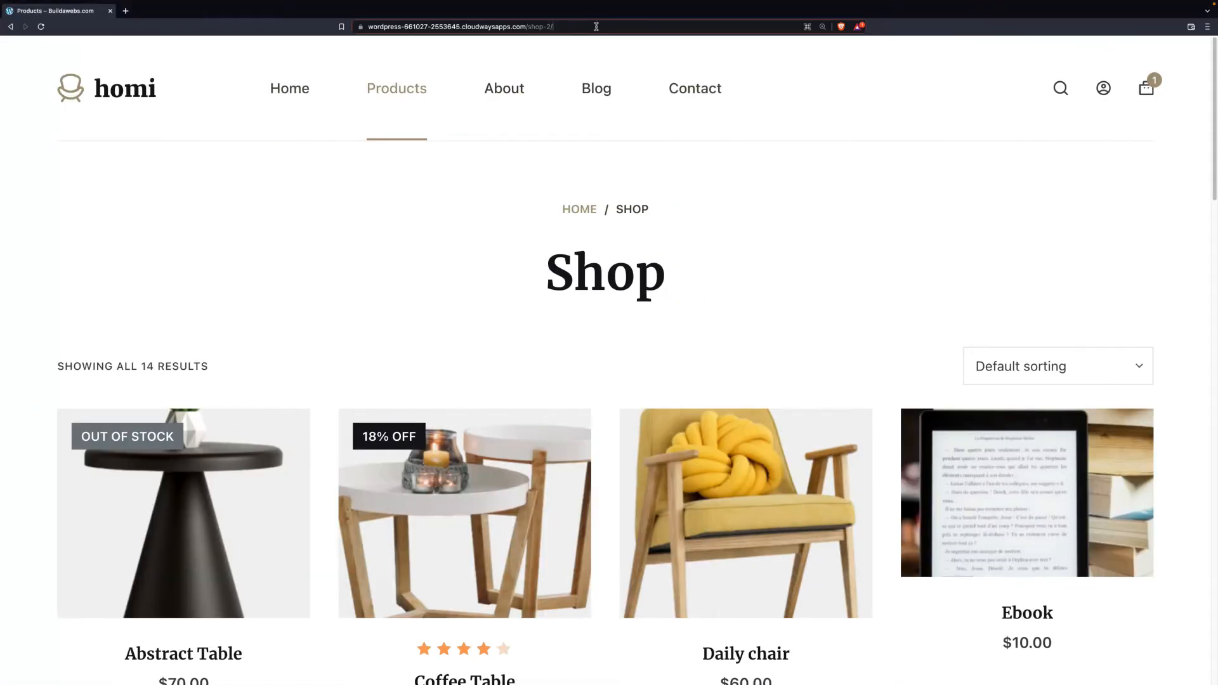
key(Return)
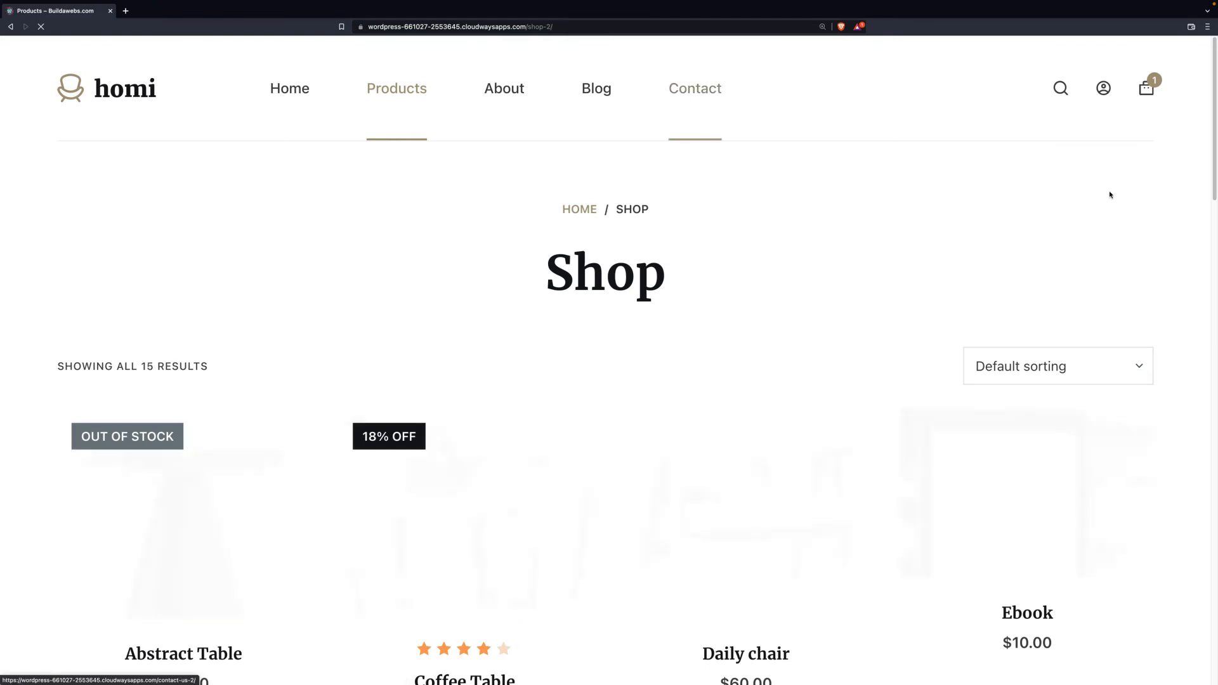
scroll(1201, 374, down, 10)
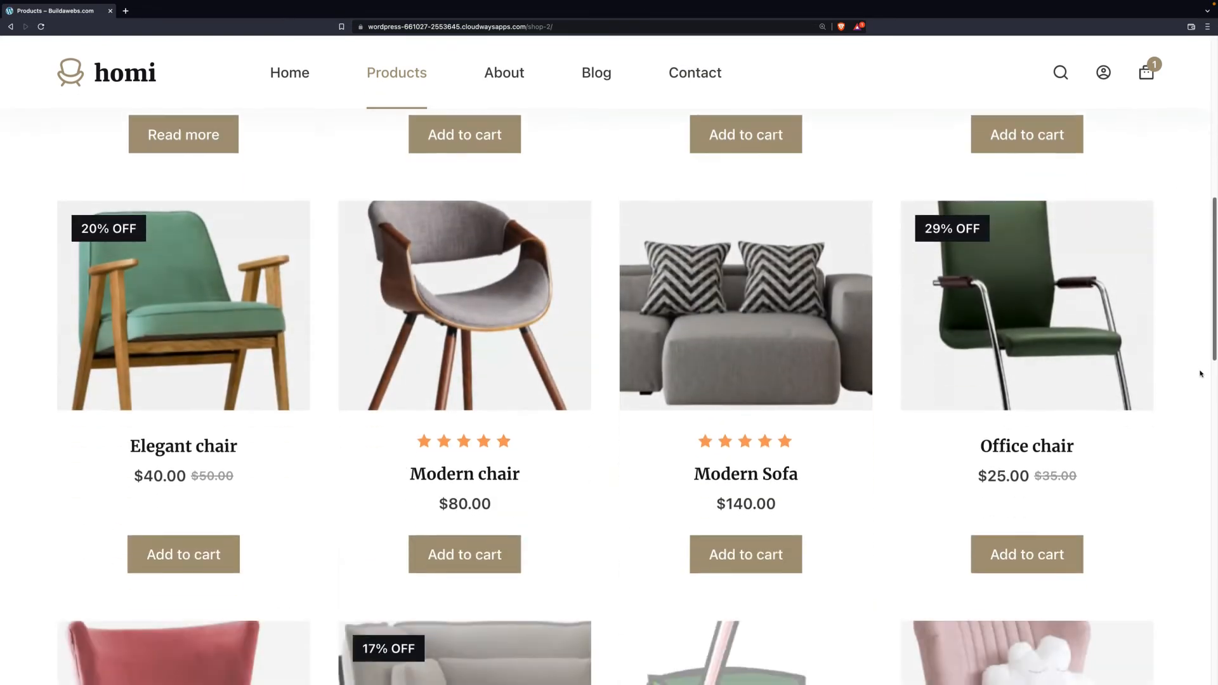
scroll(1201, 373, down, 10)
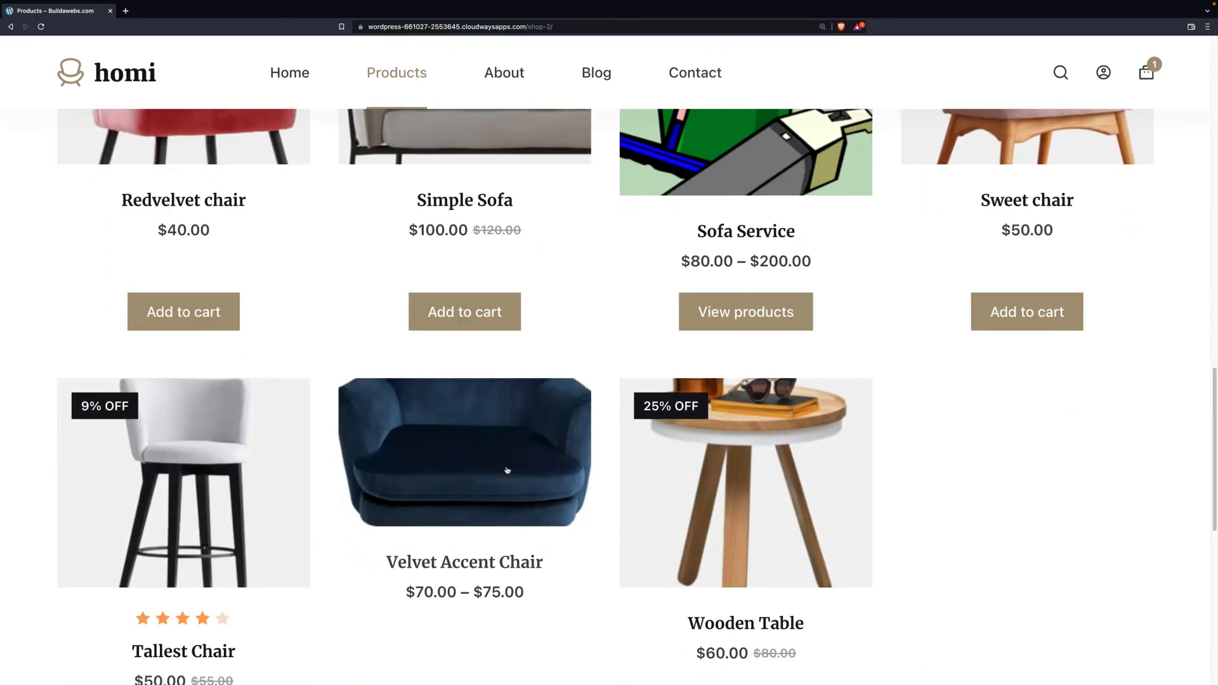
click(500, 462)
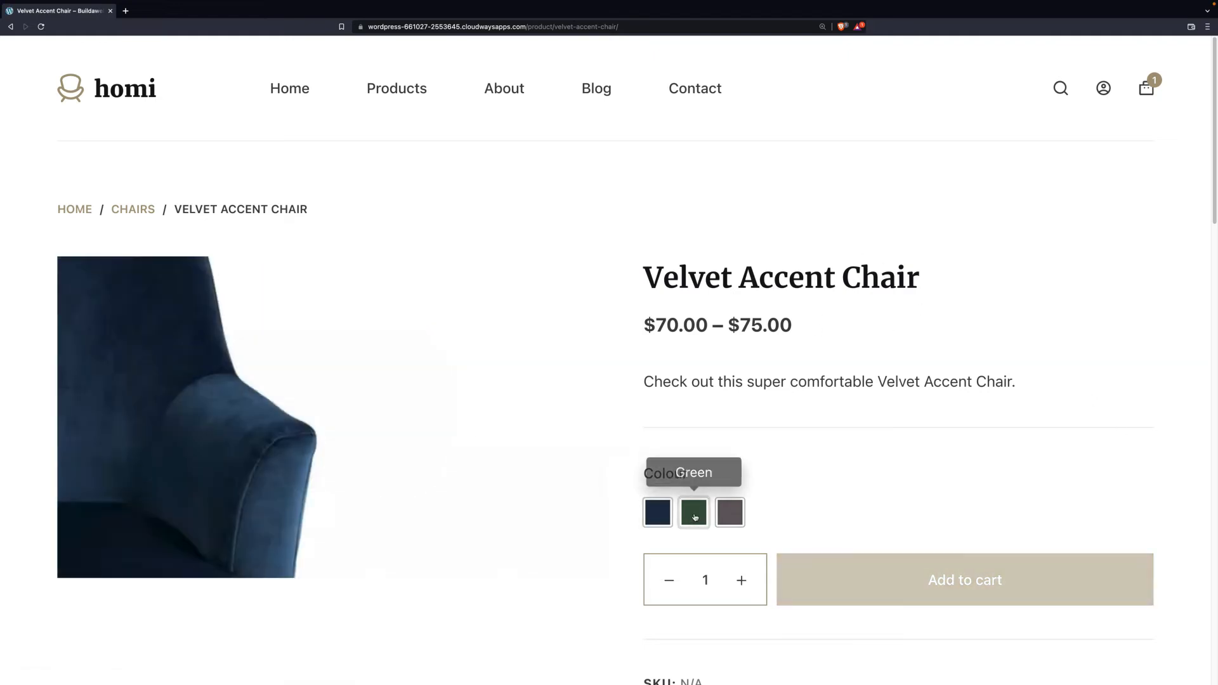
click(693, 512)
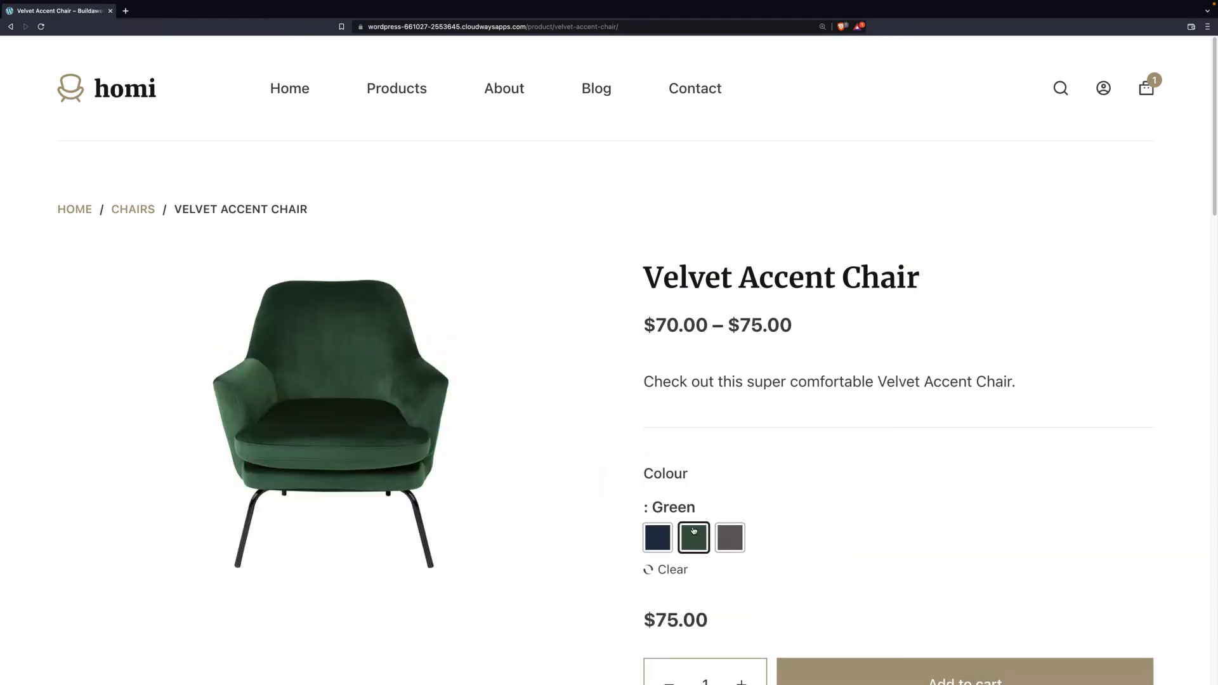
click(657, 537)
click(739, 539)
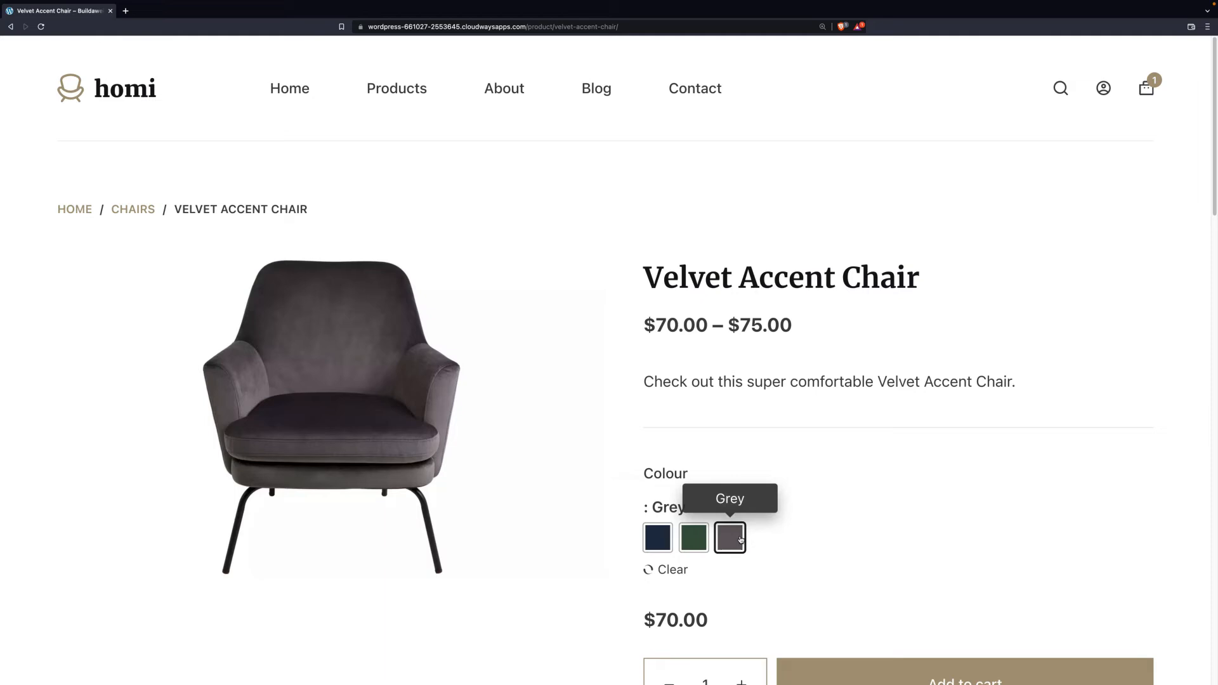
scroll(1215, 215, down, 3)
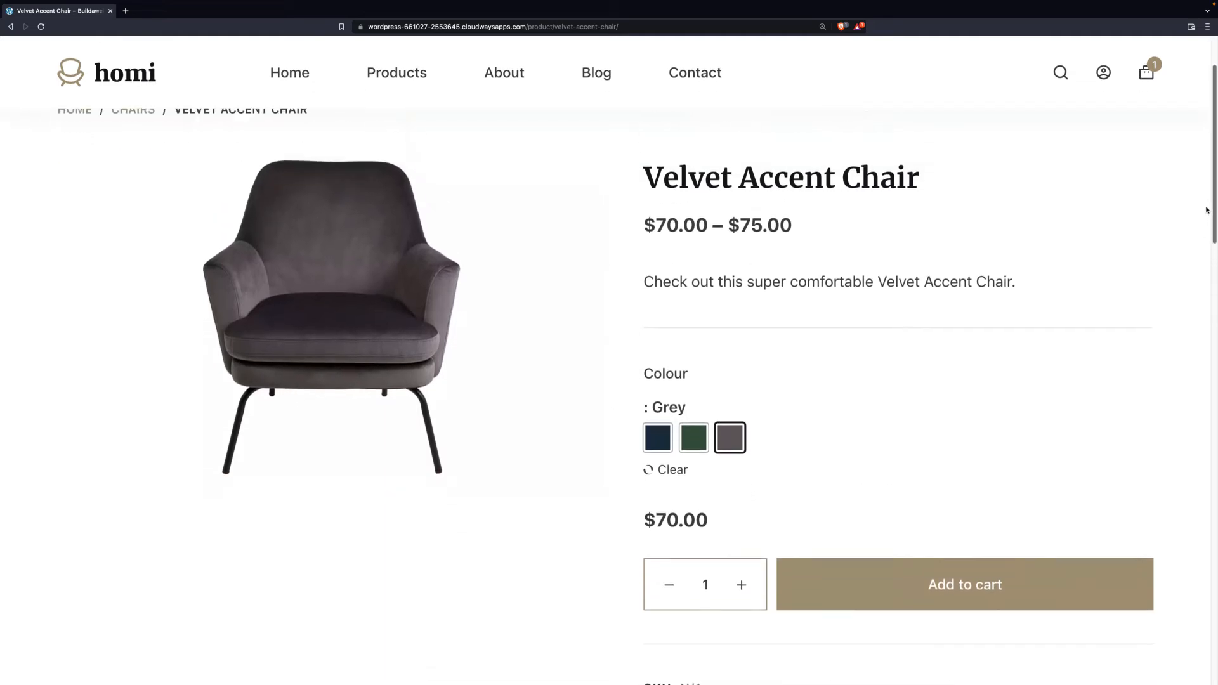
scroll(1208, 210, up, 3)
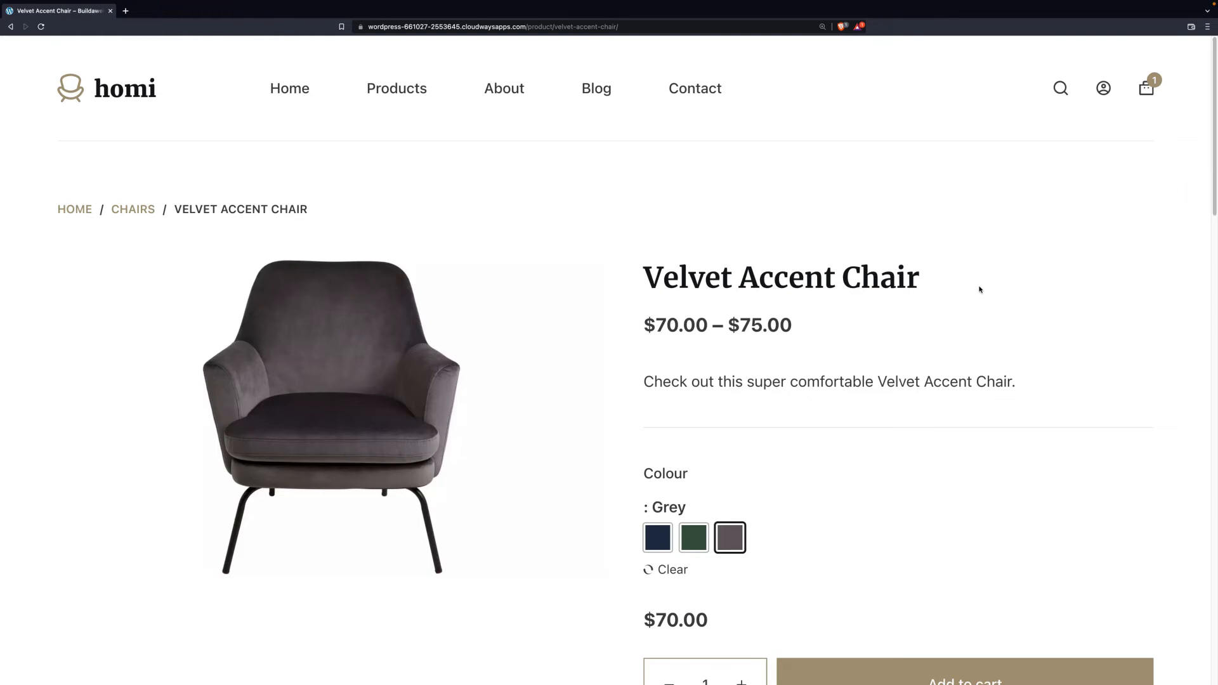
key(ctrl+Left)
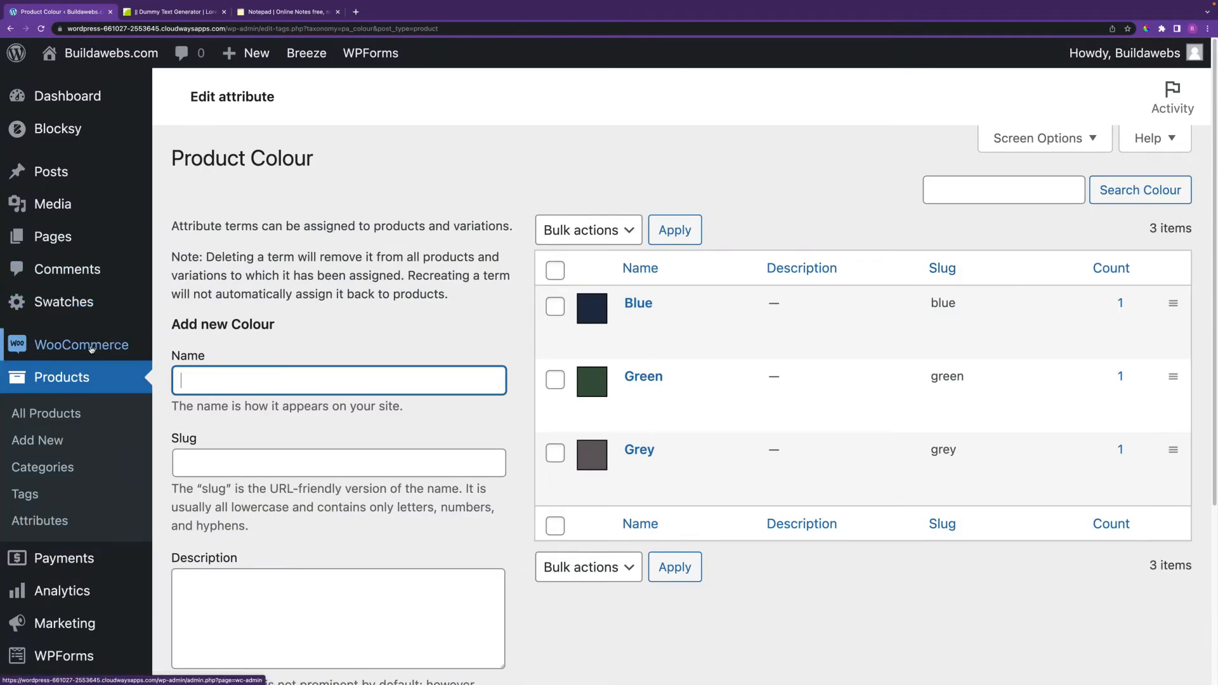
- Go to WooCommerce Settings > Shipping and start adding a new shipping zone
mouse_move(91, 349)
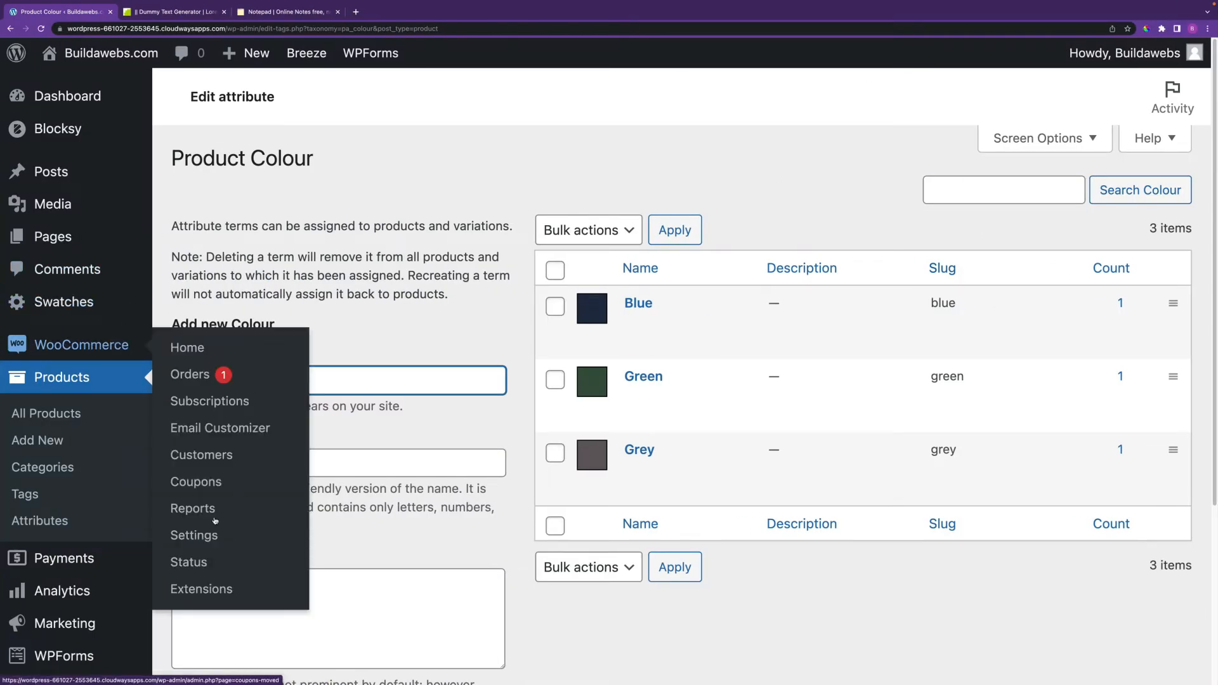
click(206, 539)
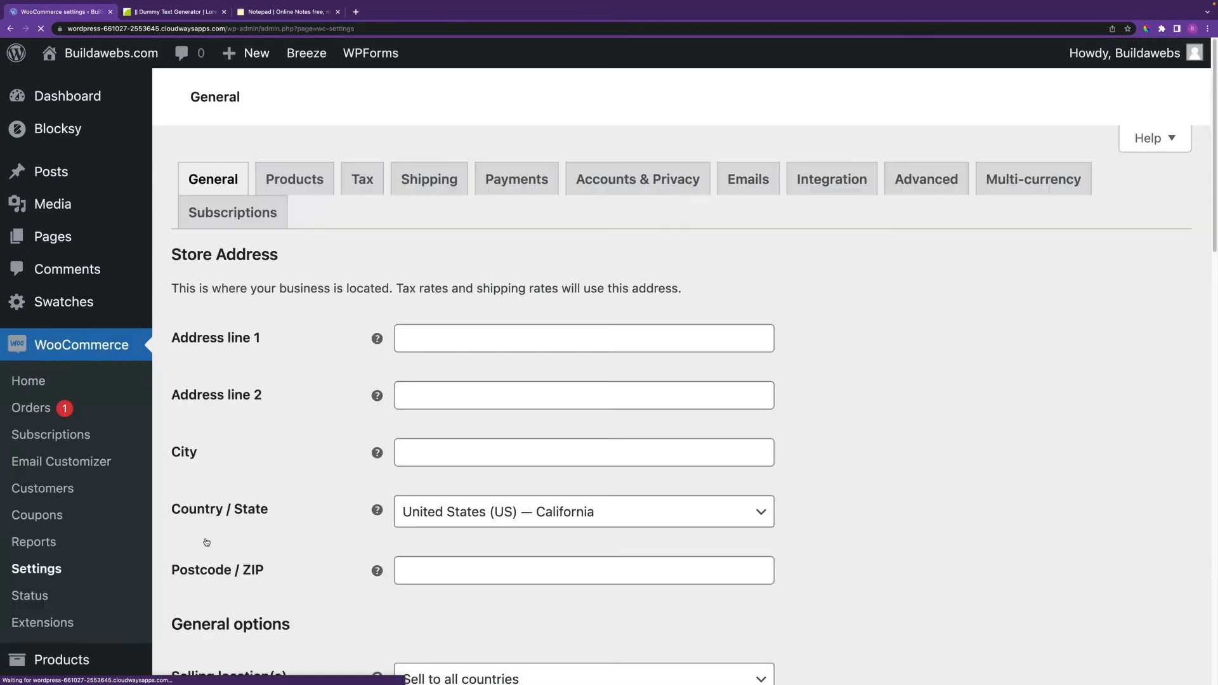
click(429, 180)
scroll(668, 394, down, 5)
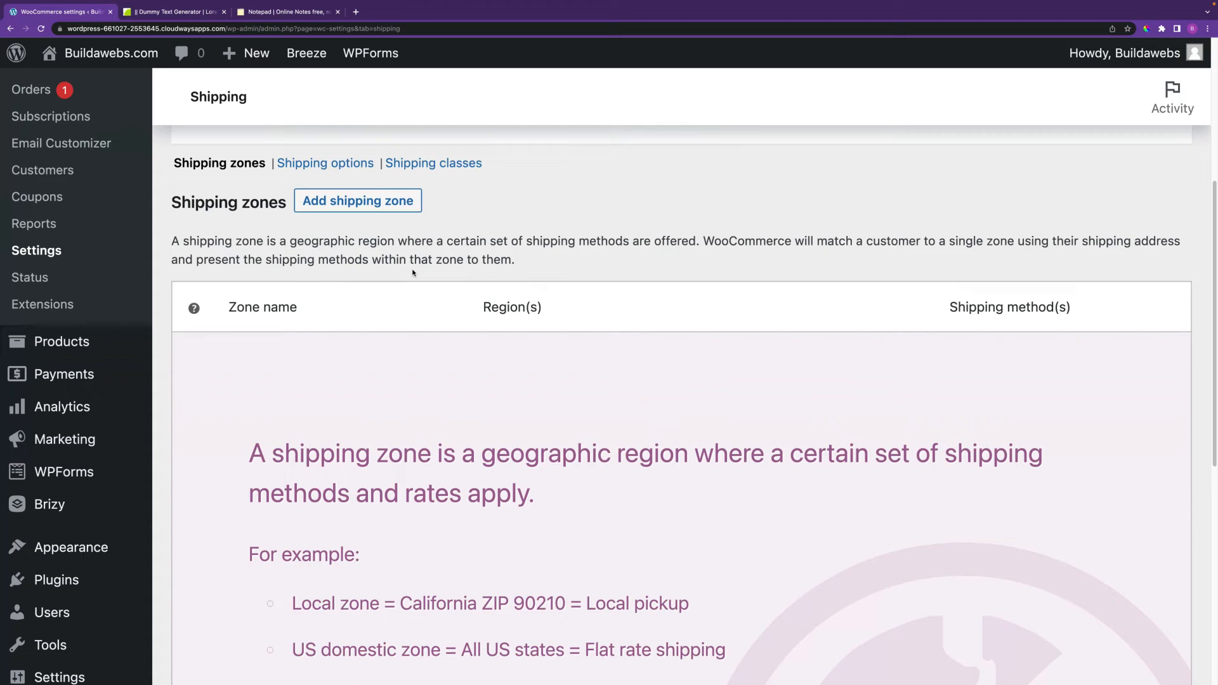
click(372, 205)
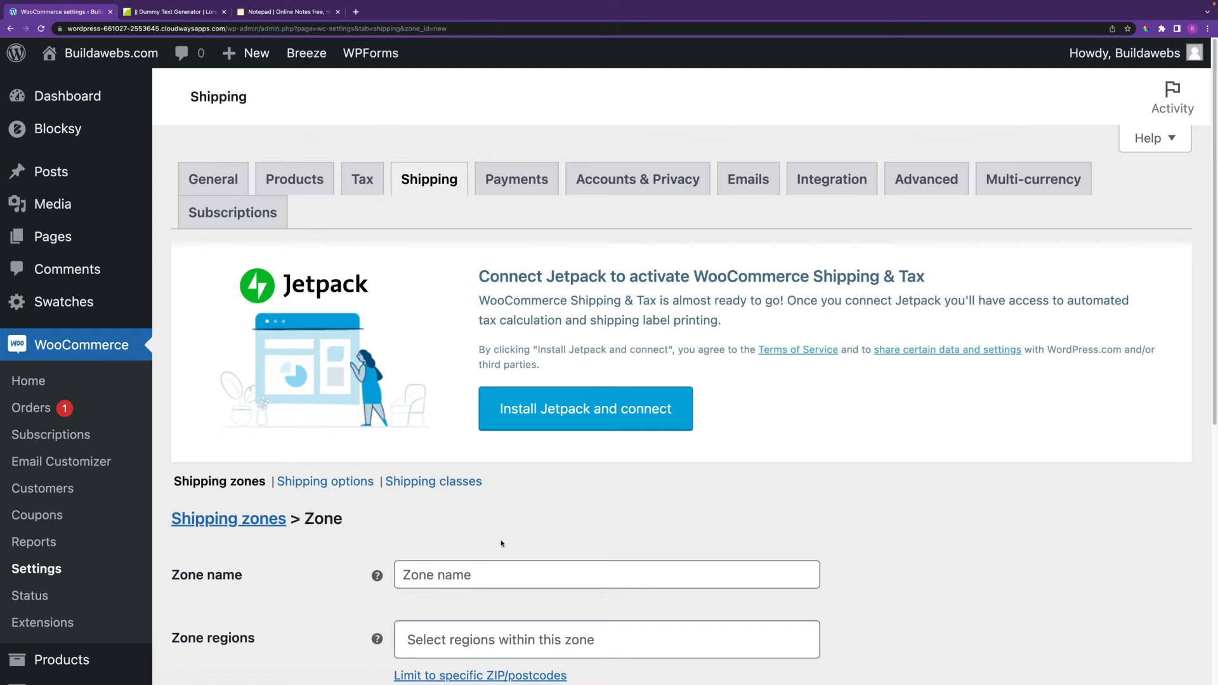
- Name the zone USA, add United States (US) as its region, and reveal the postcode limit box
scroll(482, 469, down, 3)
click(447, 394)
text(USA)
click(506, 461)
text(UNITED)
click(515, 569)
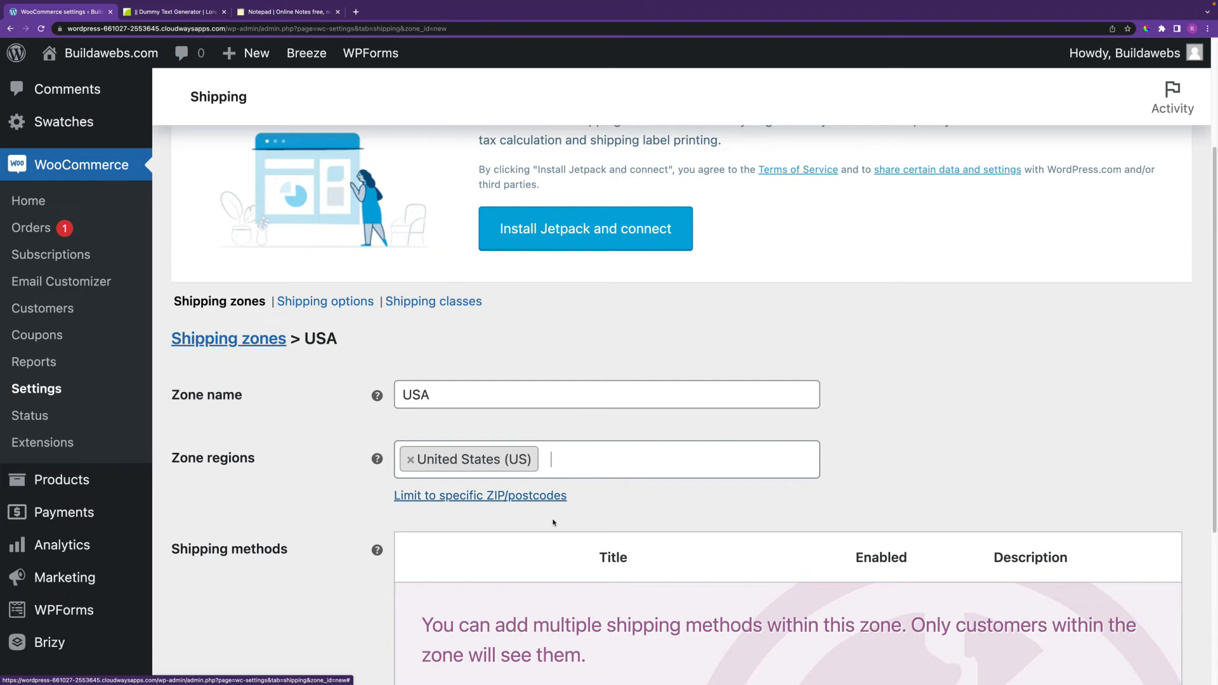
click(520, 497)
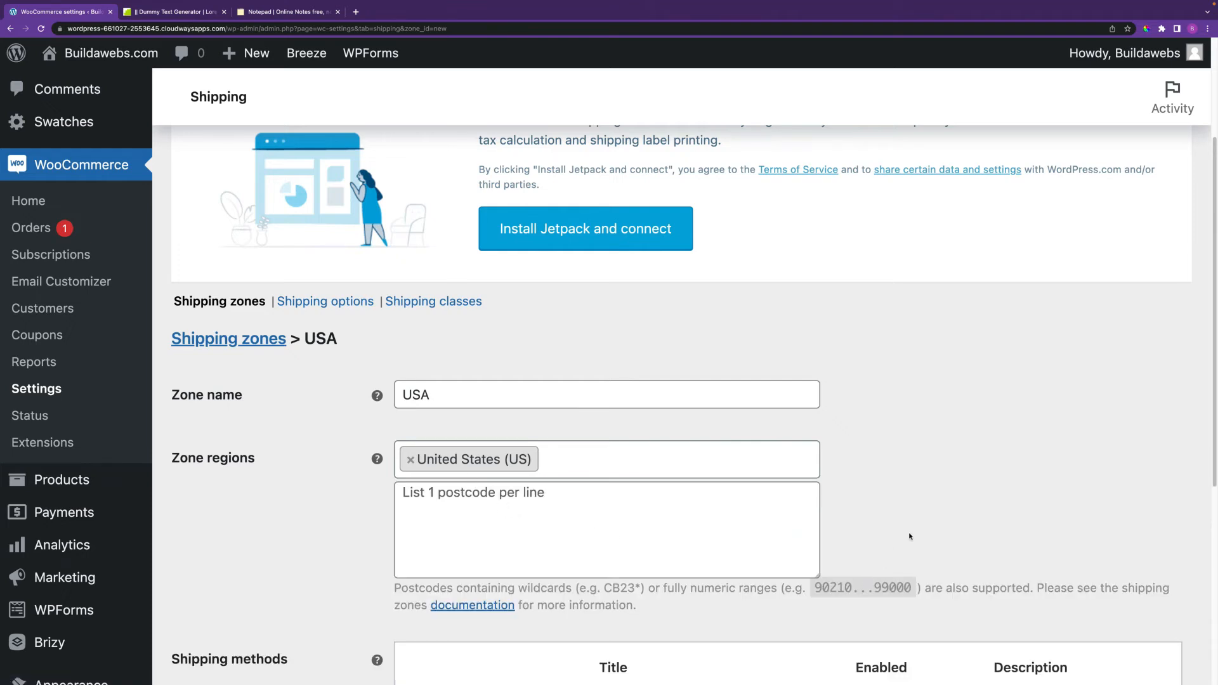
scroll(701, 577, down, 5)
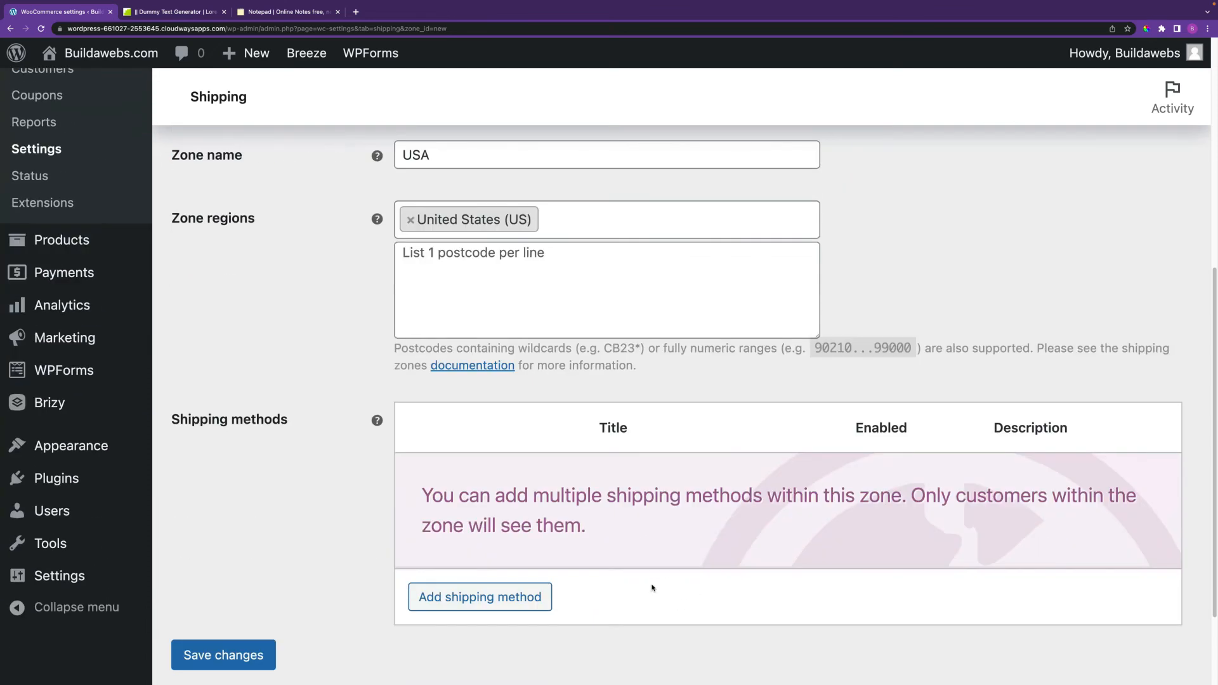
click(495, 601)
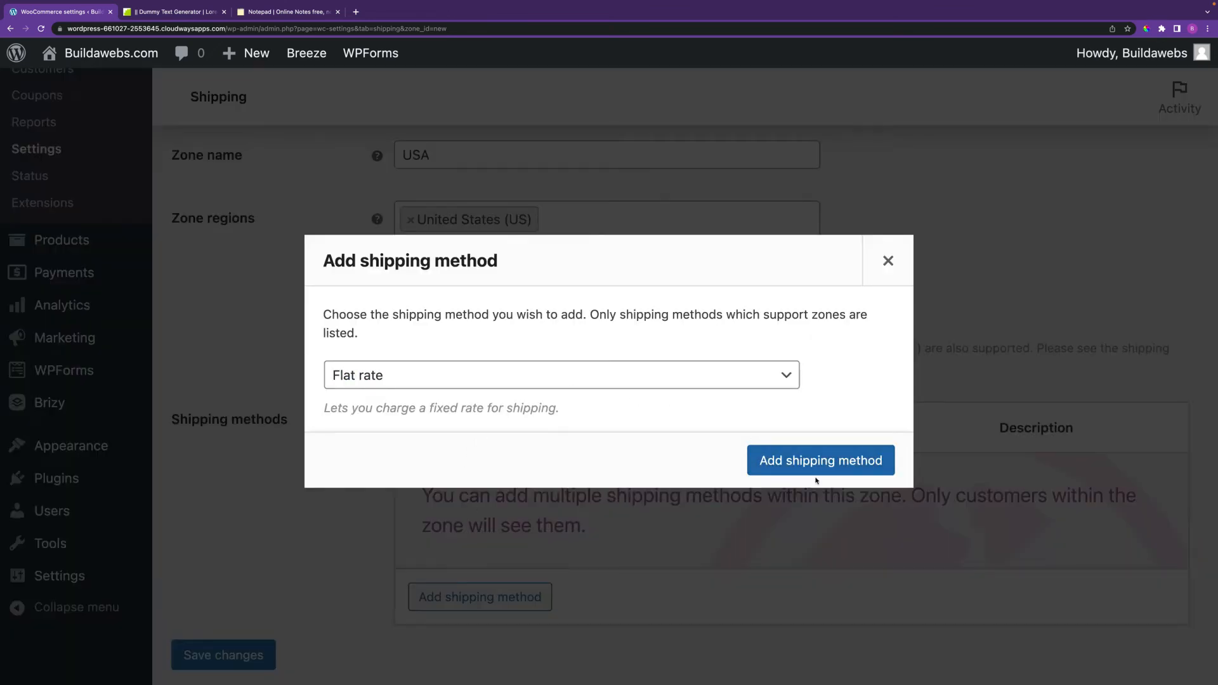
- Add Flat rate to the USA zone with Taxable status and a cost of 50
click(815, 461)
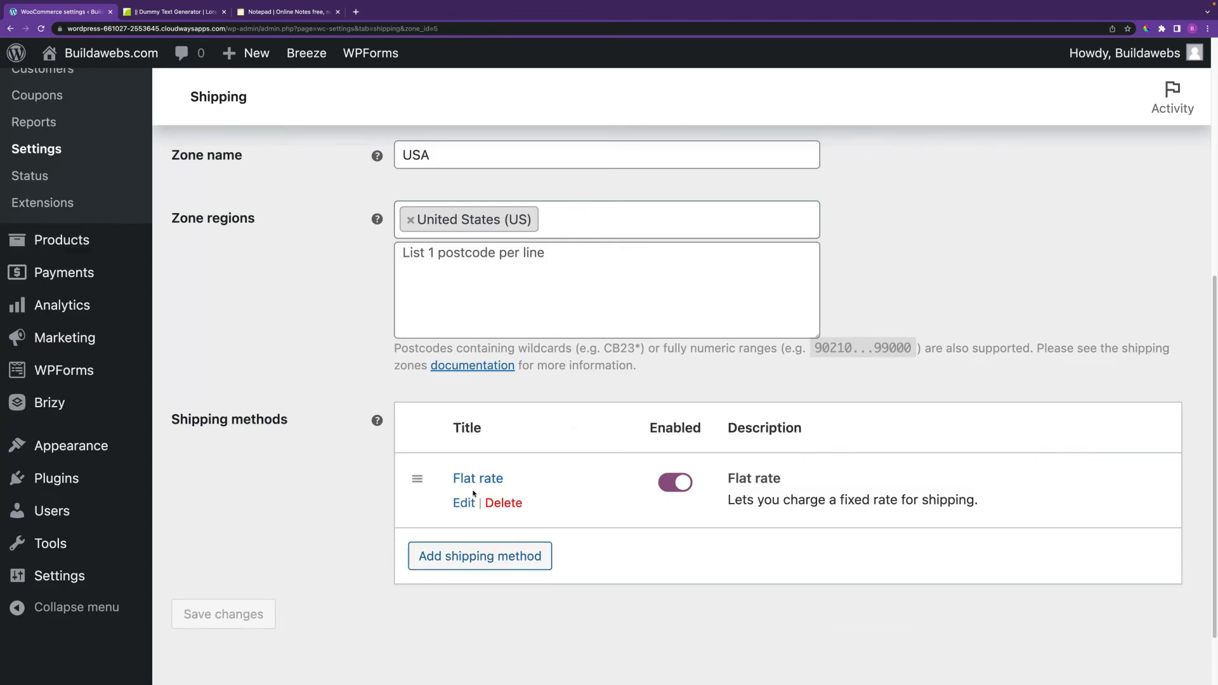
click(470, 503)
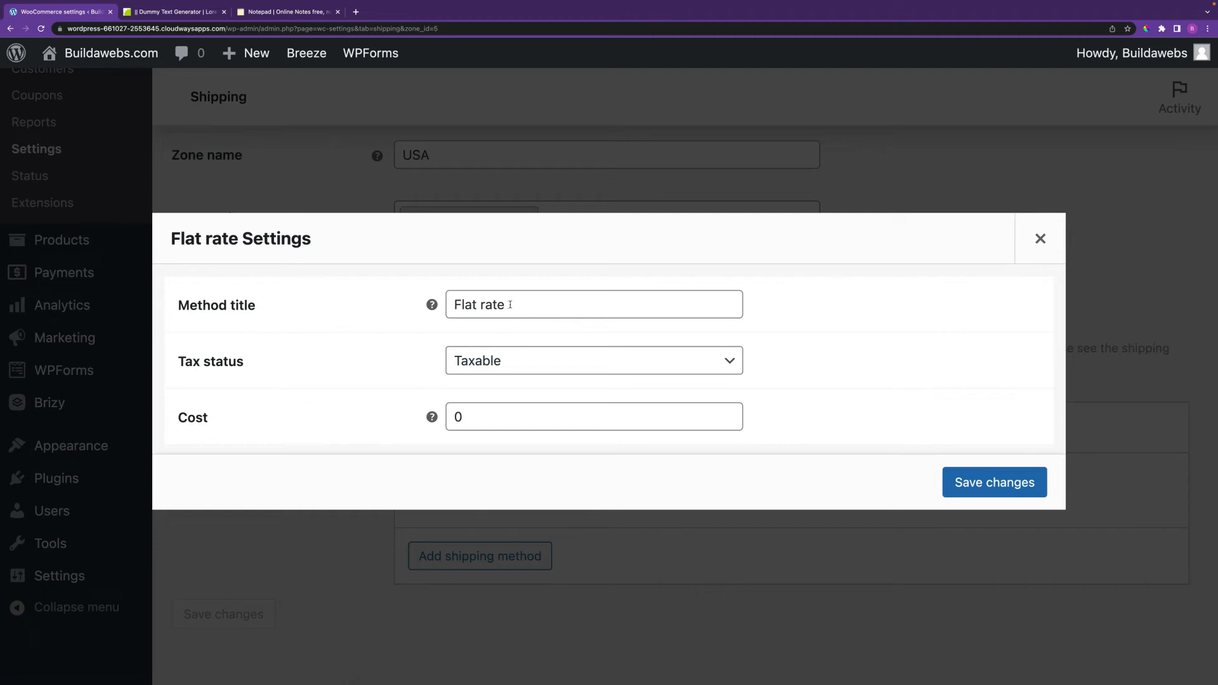
click(503, 369)
click(503, 368)
double_click(485, 419)
mouse_move(428, 414)
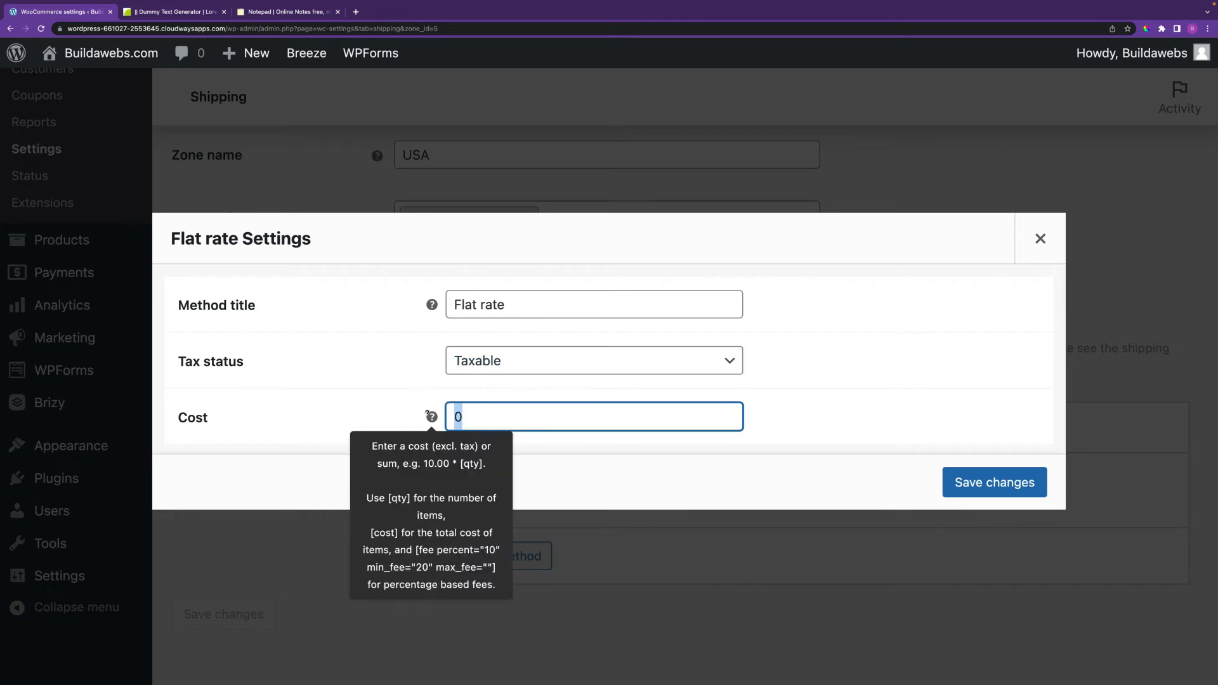
text(50)
click(849, 419)
- Replace the flat rate cost with [fee percent="10"] from the notes and save the changes
double_click(492, 413)
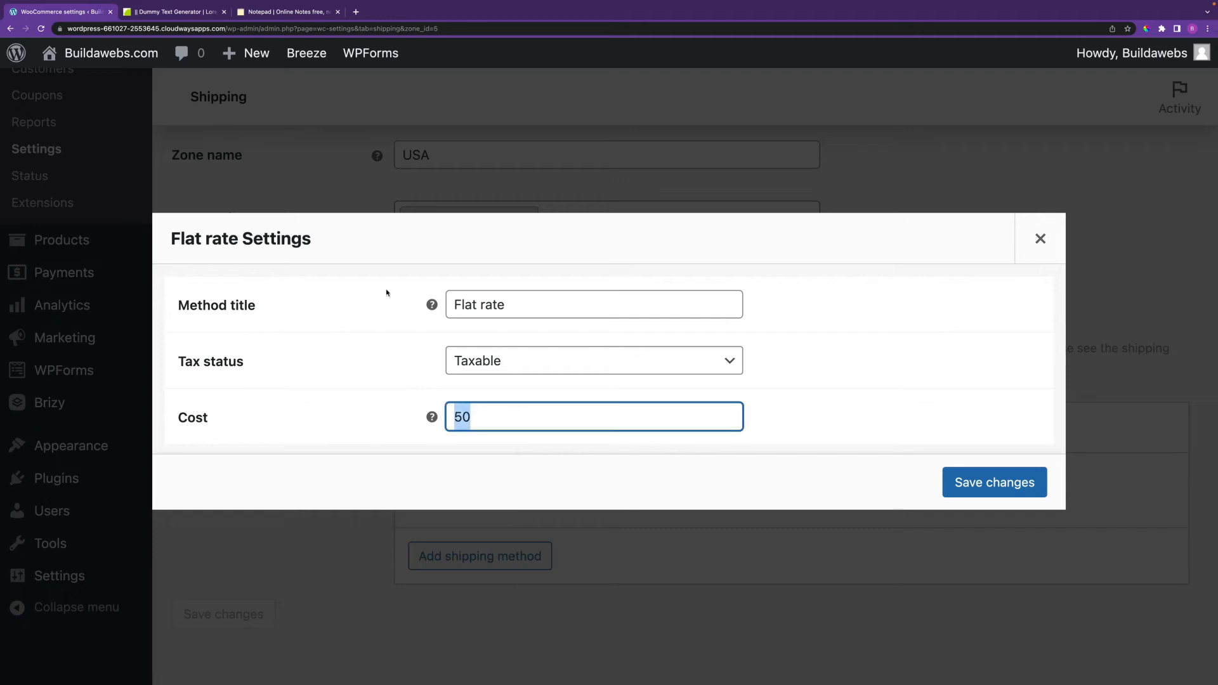
click(284, 13)
drag(185, 310, 50, 312)
key(super+c)
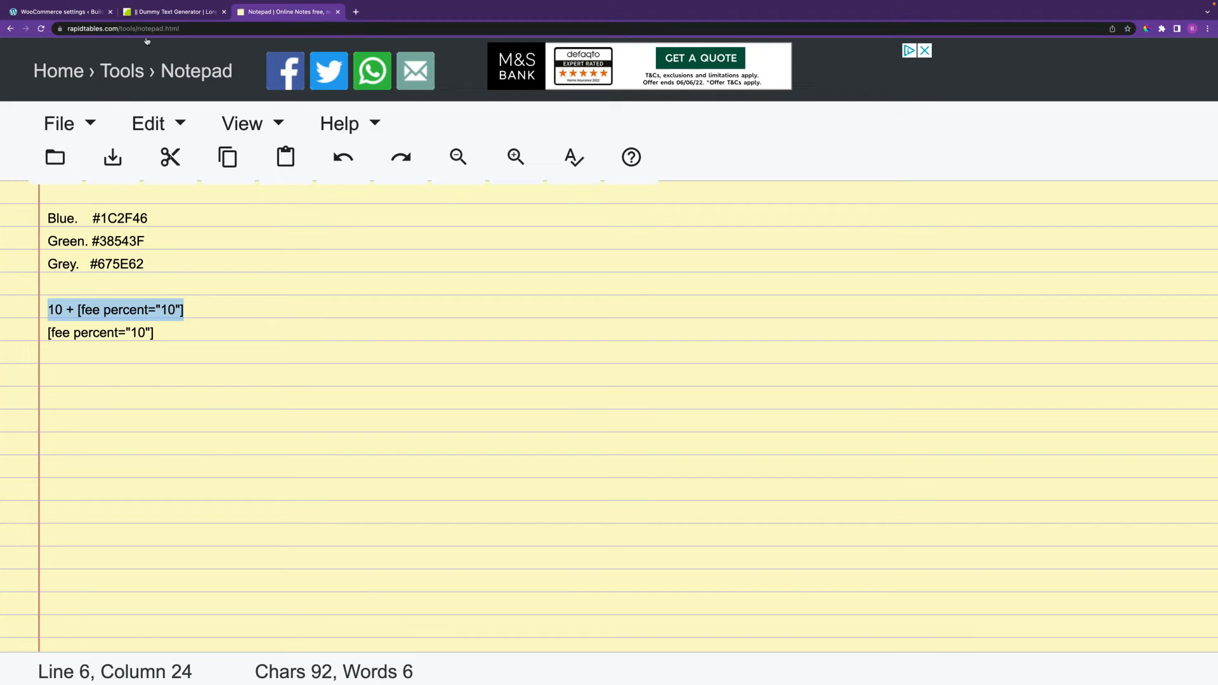
click(73, 12)
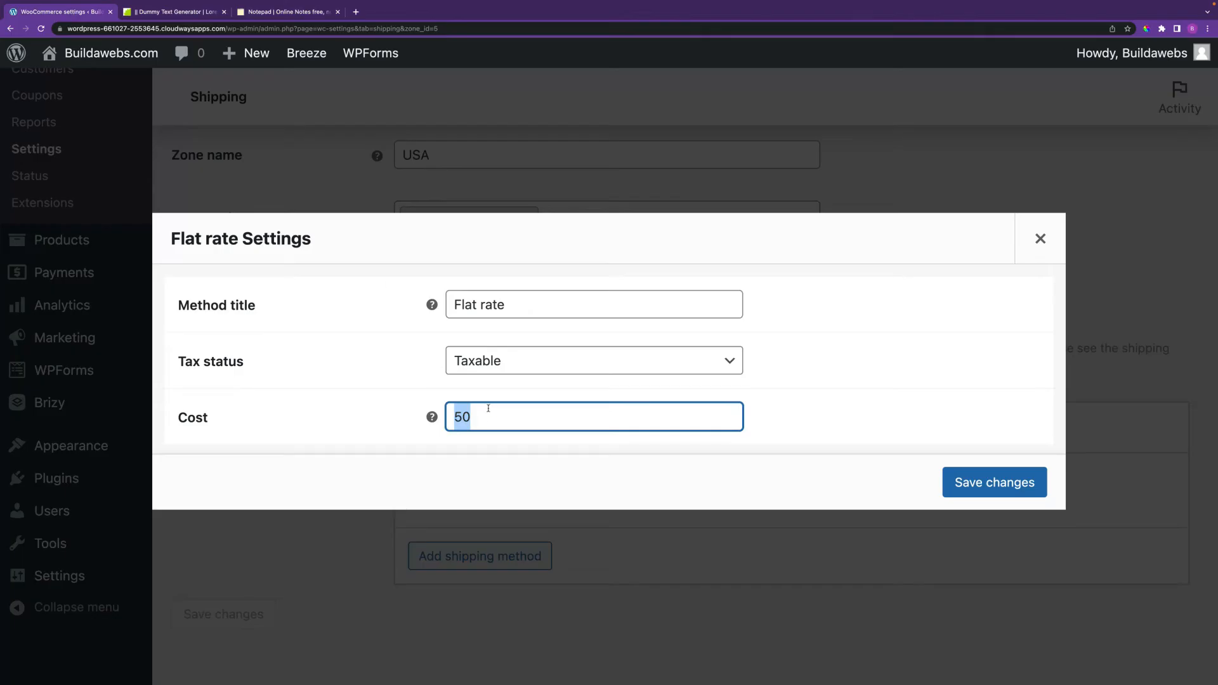
key(super+v)
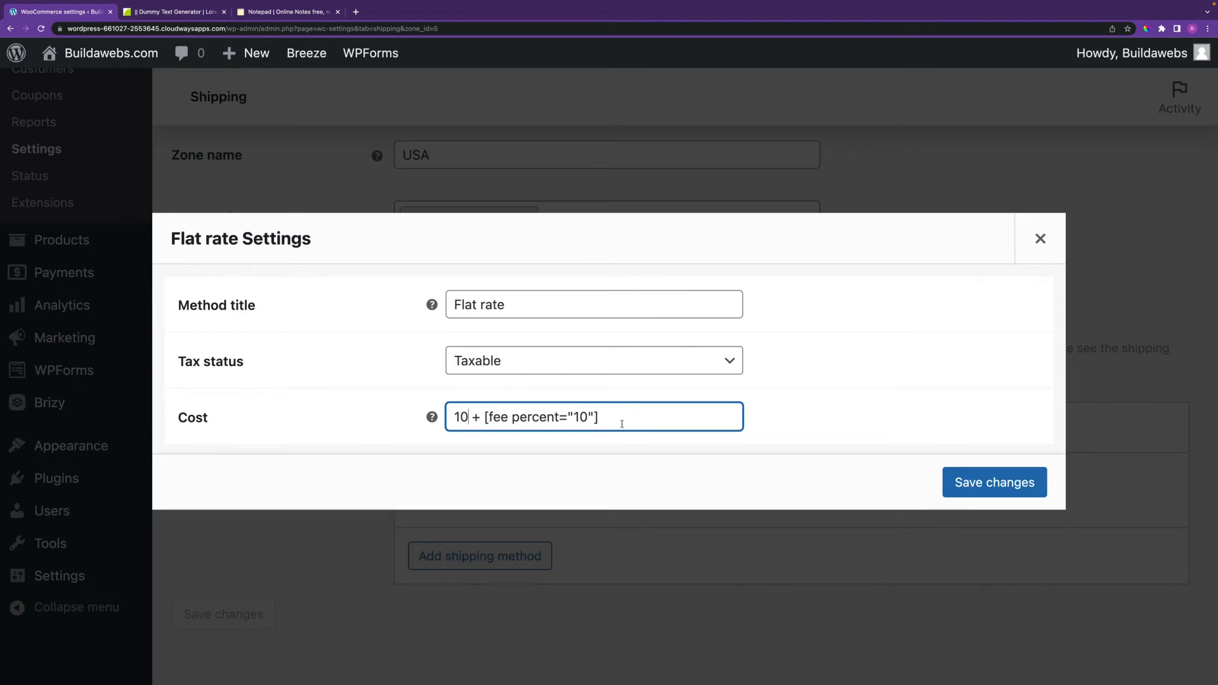
click(276, 12)
drag(176, 335, 49, 334)
key(super+c)
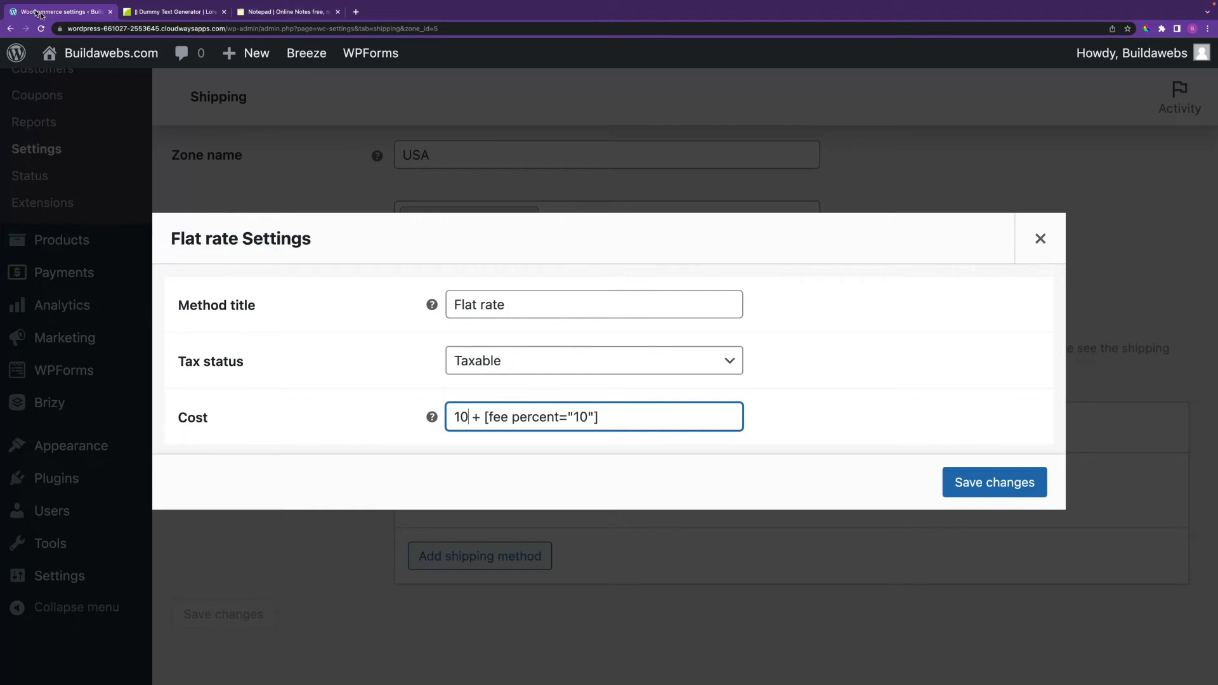
click(38, 12)
drag(599, 417, 399, 409)
key(super+v)
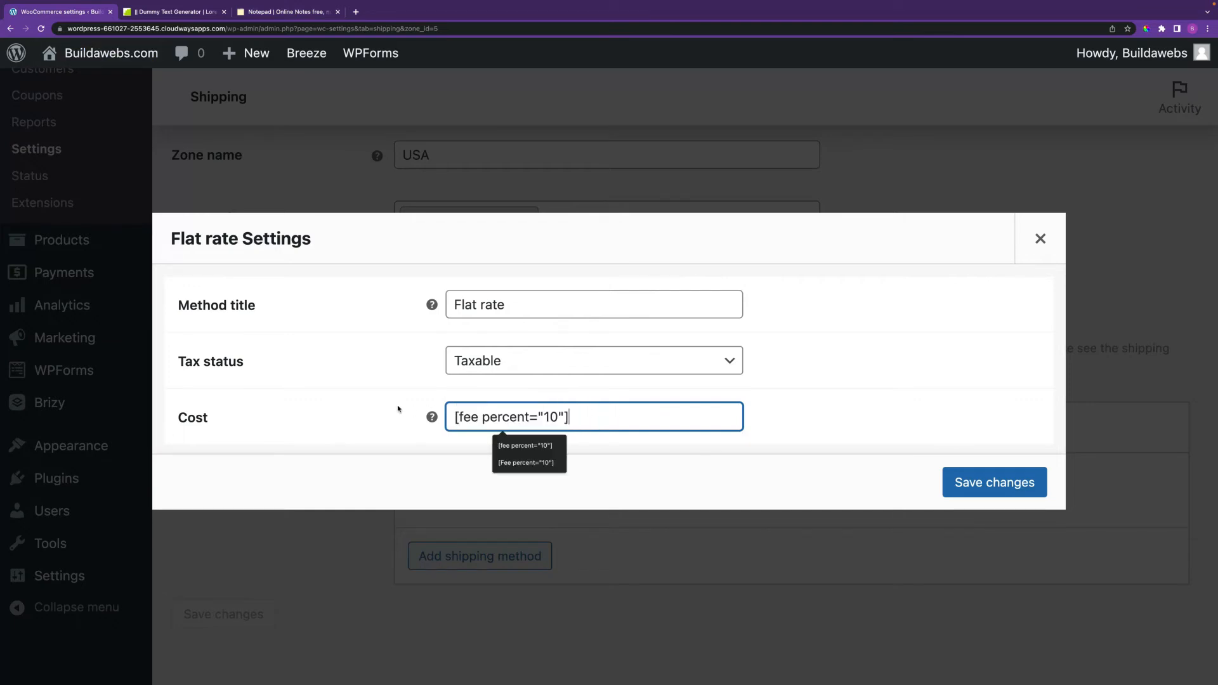
click(859, 436)
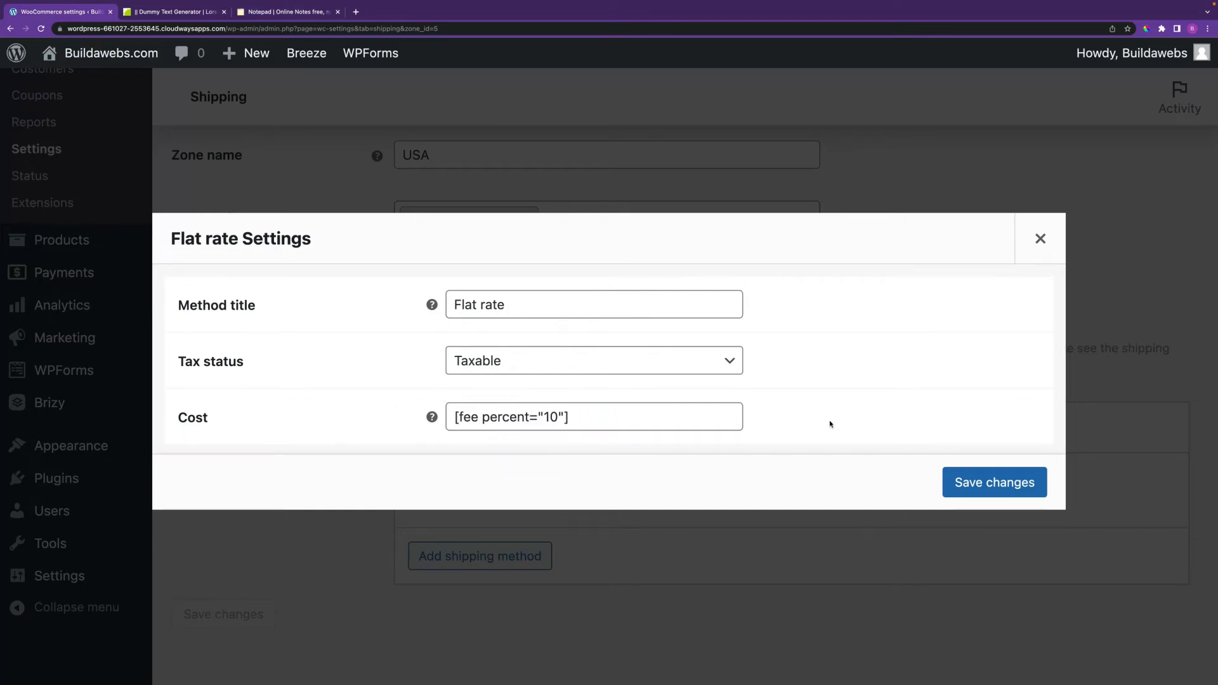
click(996, 490)
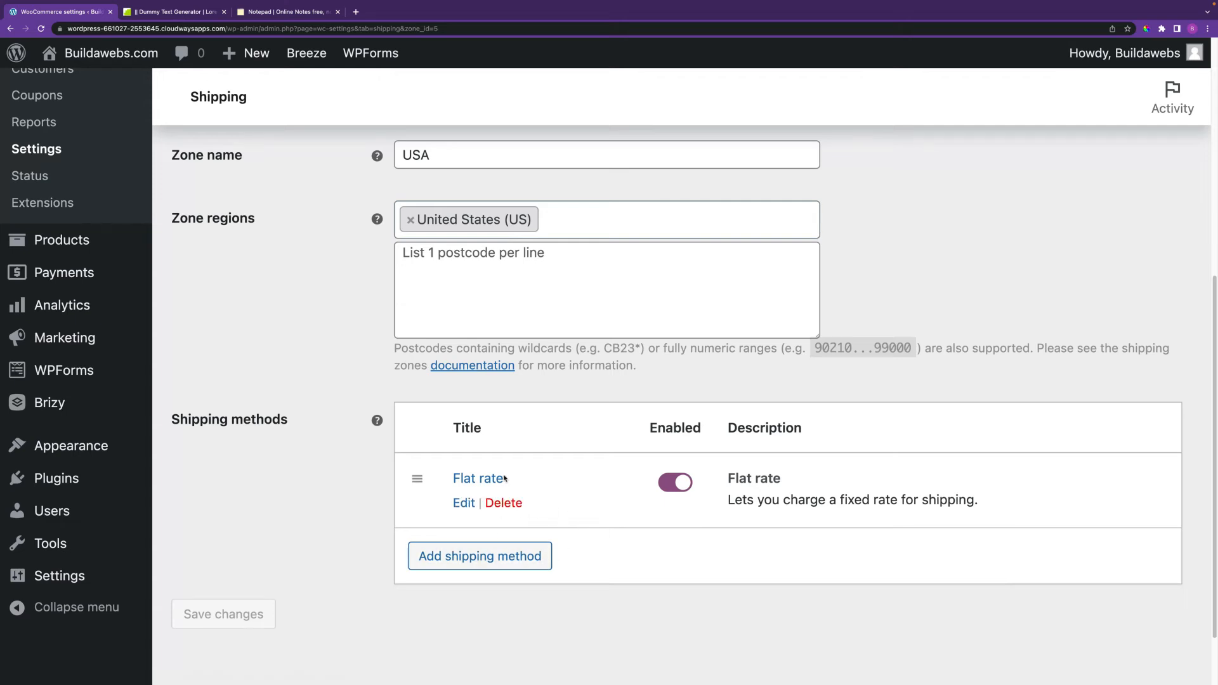
- Reopen the Add shipping method dialog and close it without adding another method
click(492, 562)
click(477, 379)
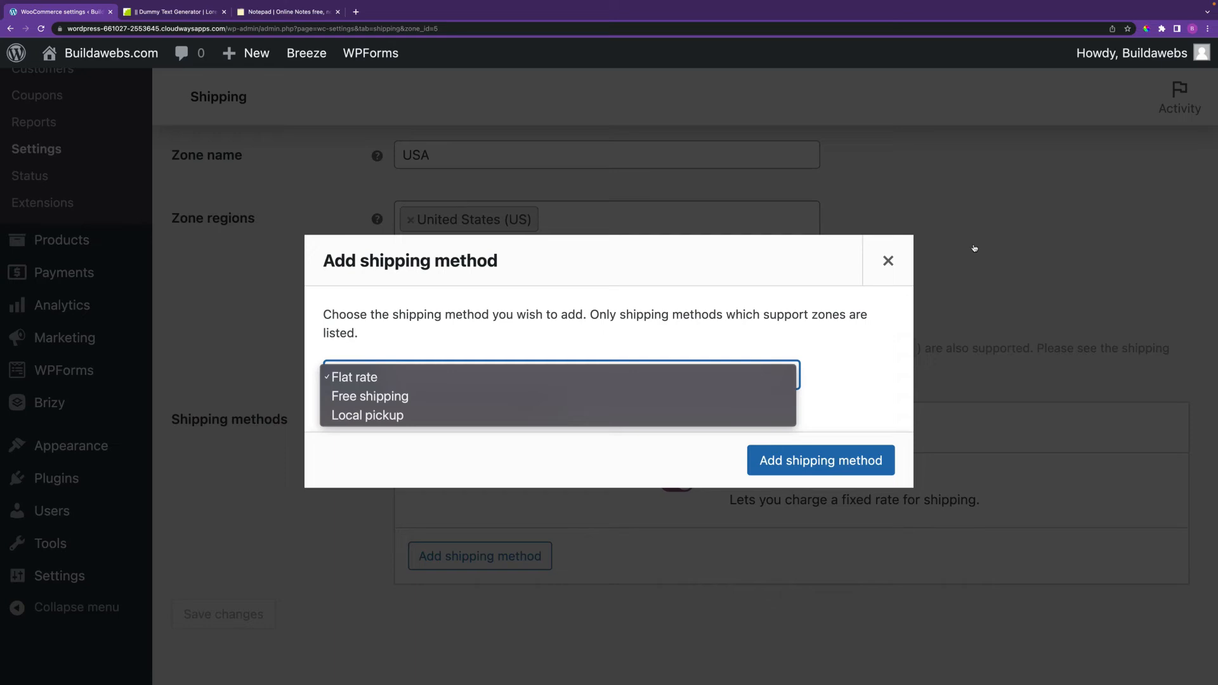
click(886, 263)
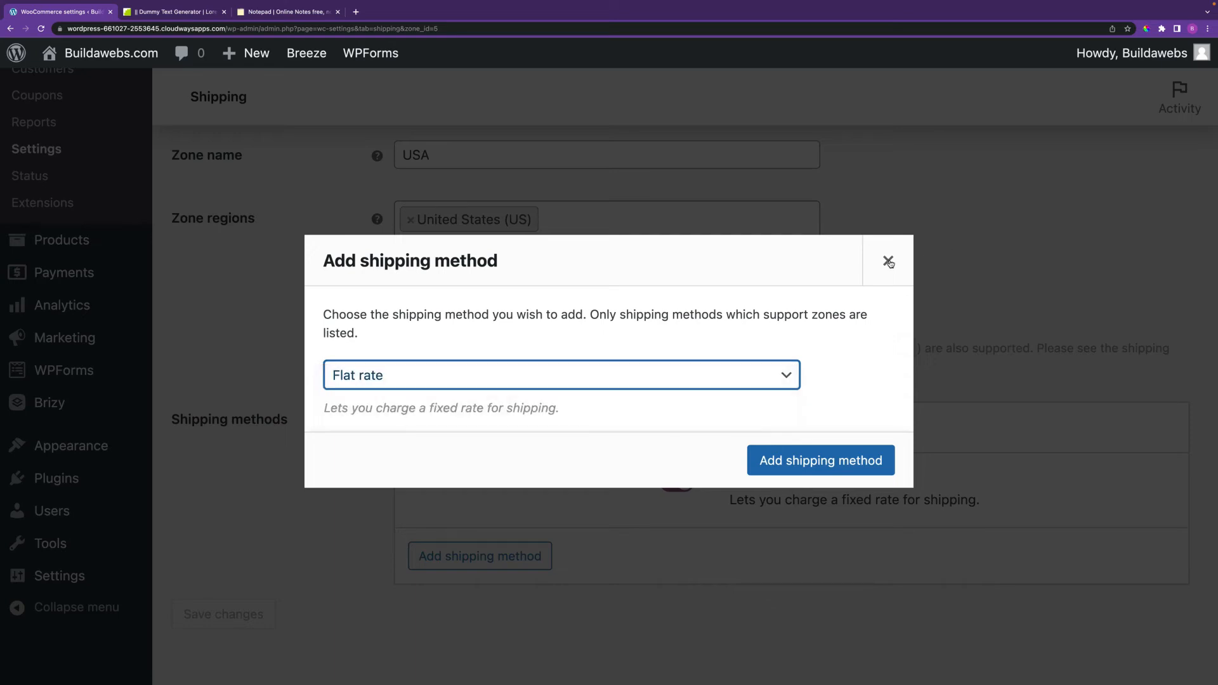
click(887, 263)
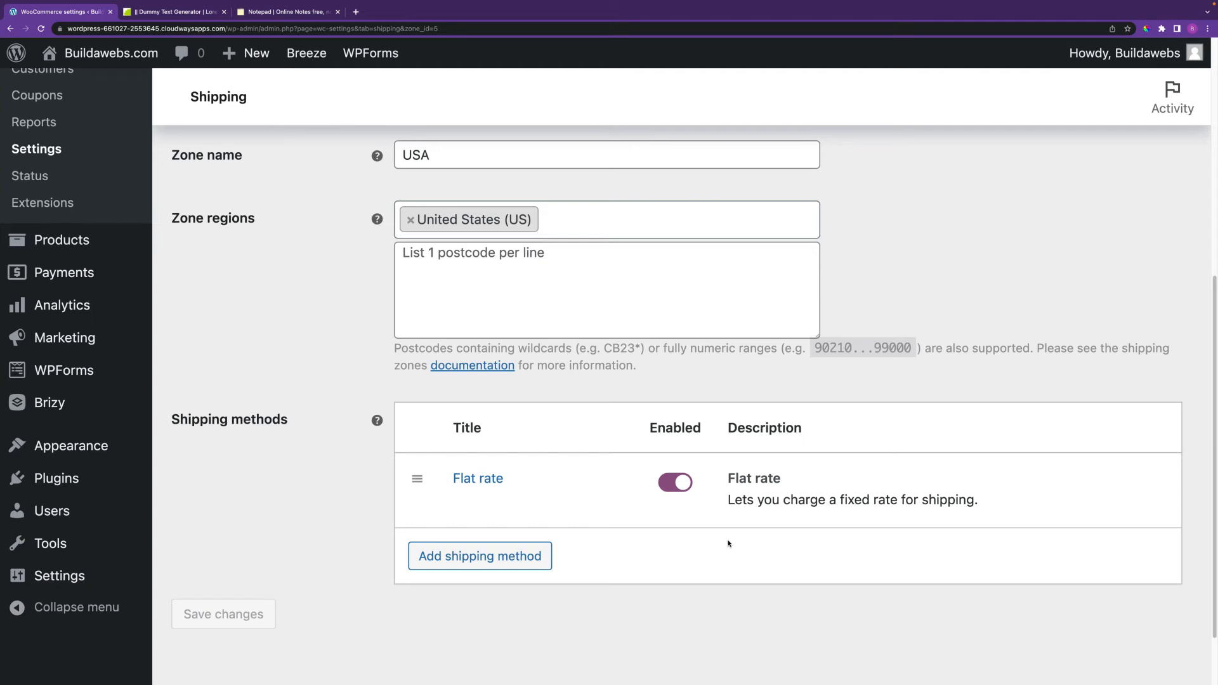
- Add the grey Velvet Accent Chair to the cart from the storefront and view the cart
key(ctrl+Right)
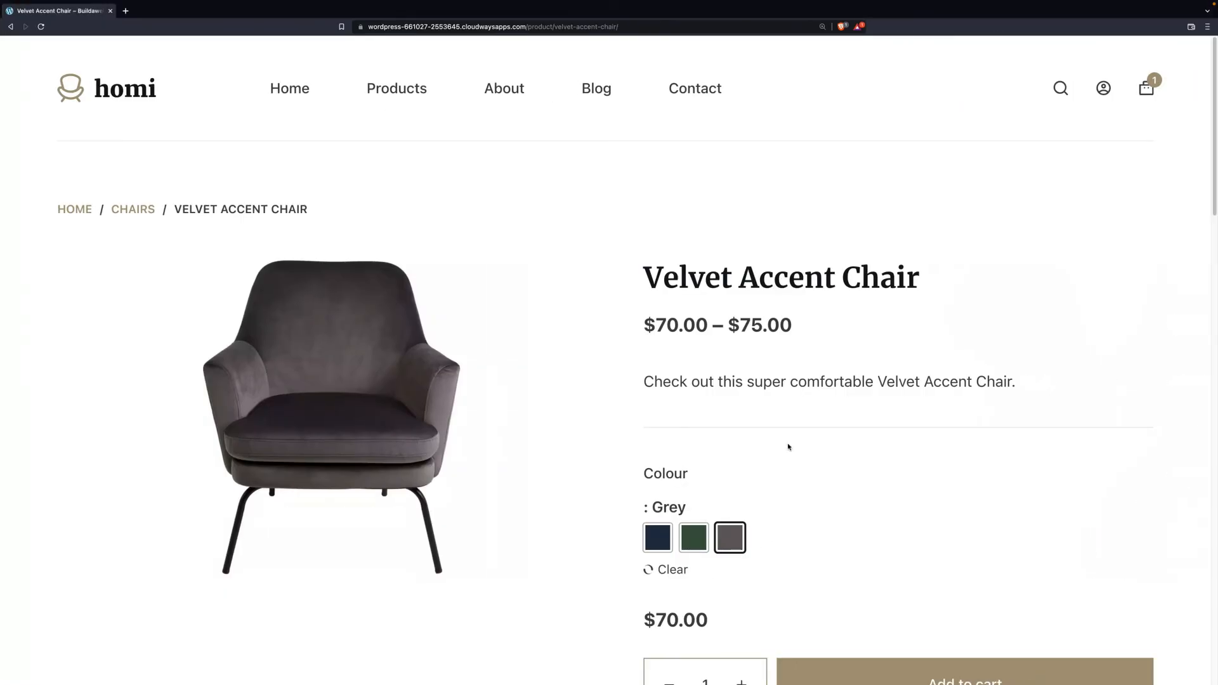
scroll(932, 531, down, 1)
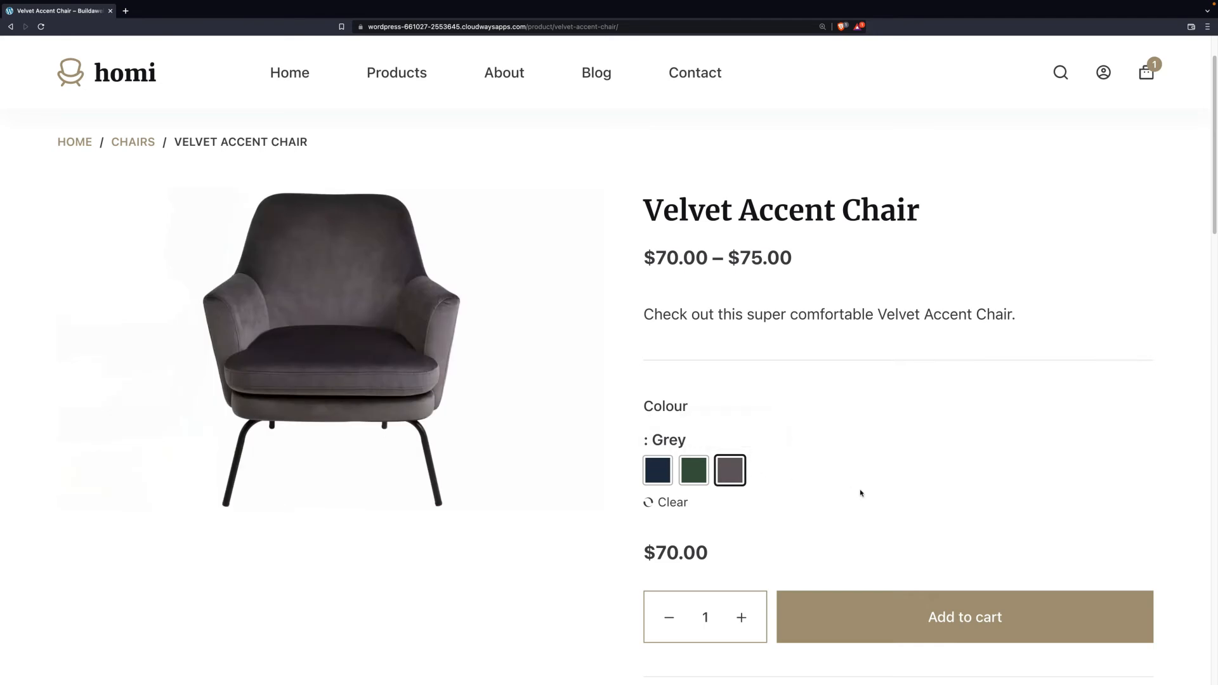
scroll(941, 559, down, 1)
click(969, 558)
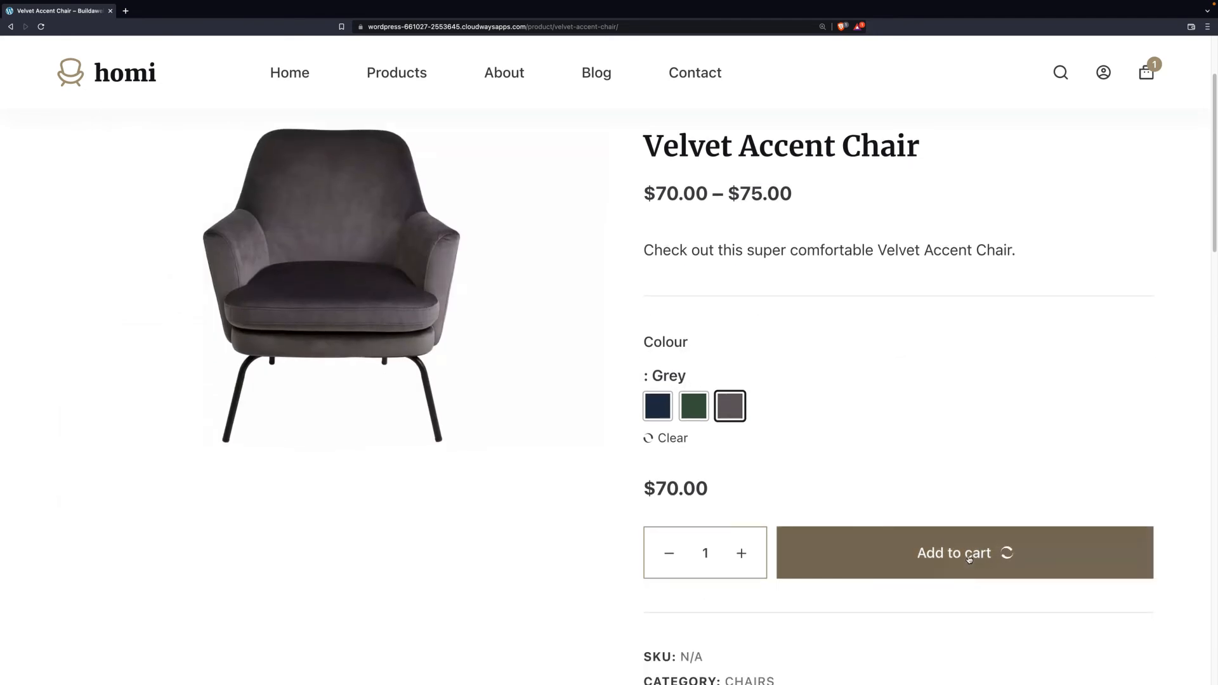
click(1055, 561)
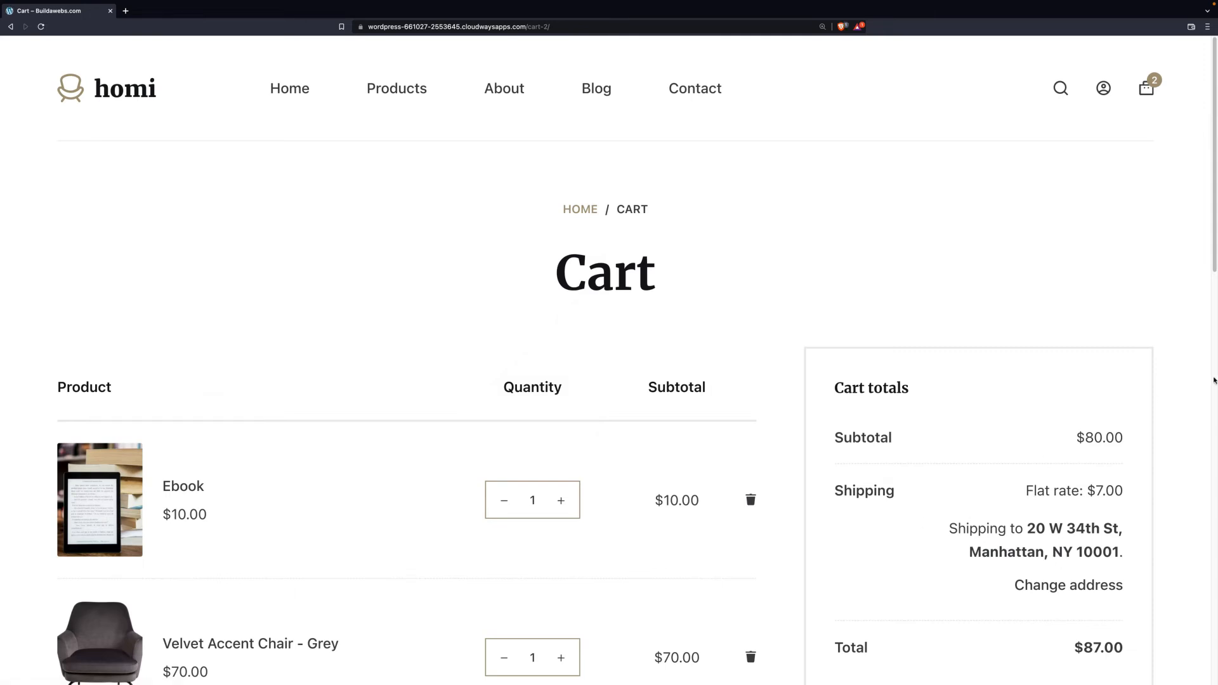
- Remove the Ebook from the cart and proceed to checkout
scroll(1215, 300, down, 3)
scroll(1215, 299, down, 3)
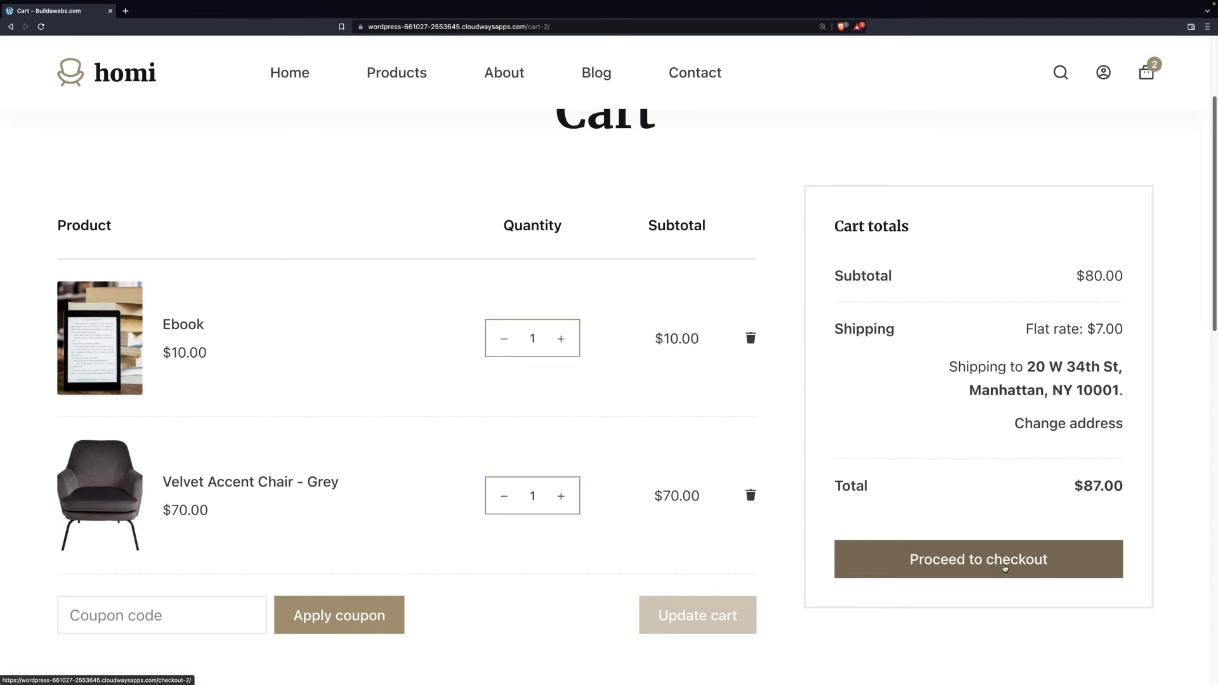
click(750, 340)
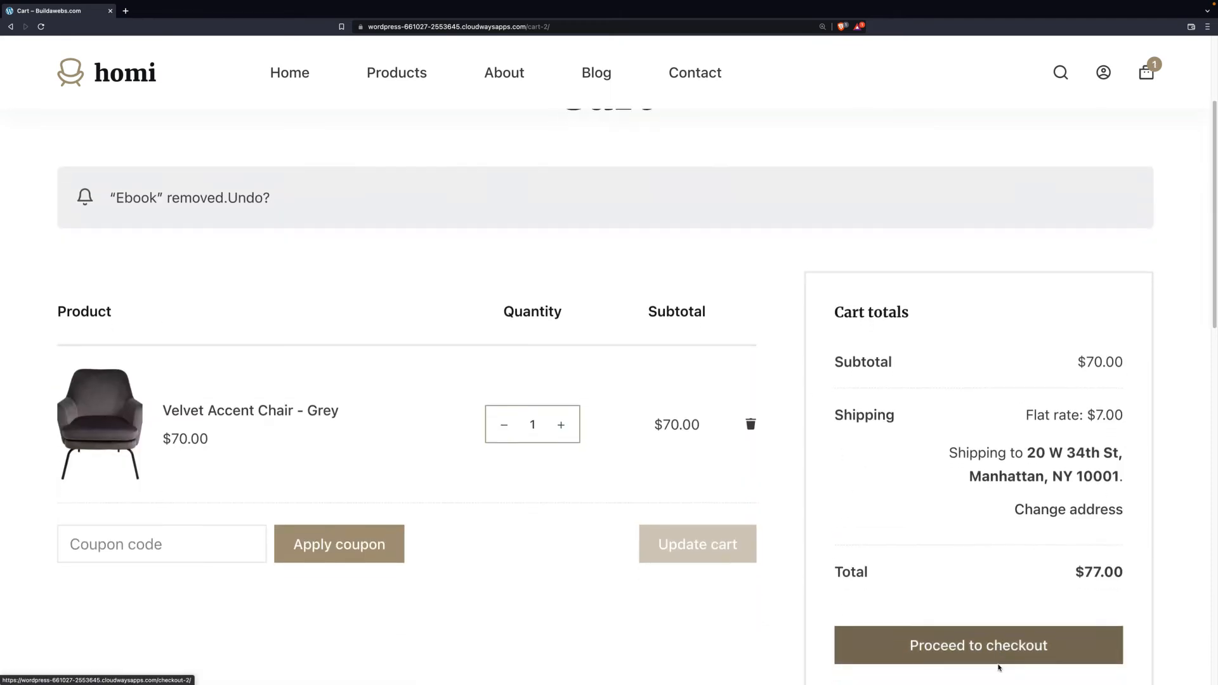
click(1001, 614)
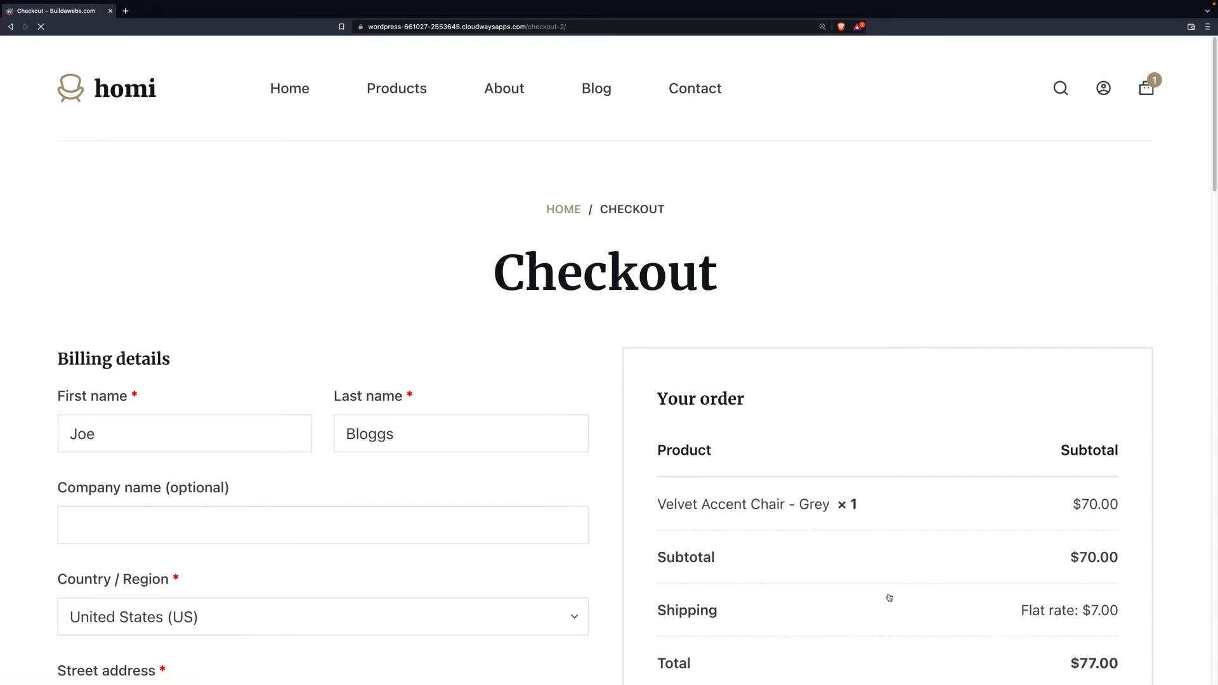
- Scroll through the checkout page to review the order and shipping details
scroll(134, 222, down, 2)
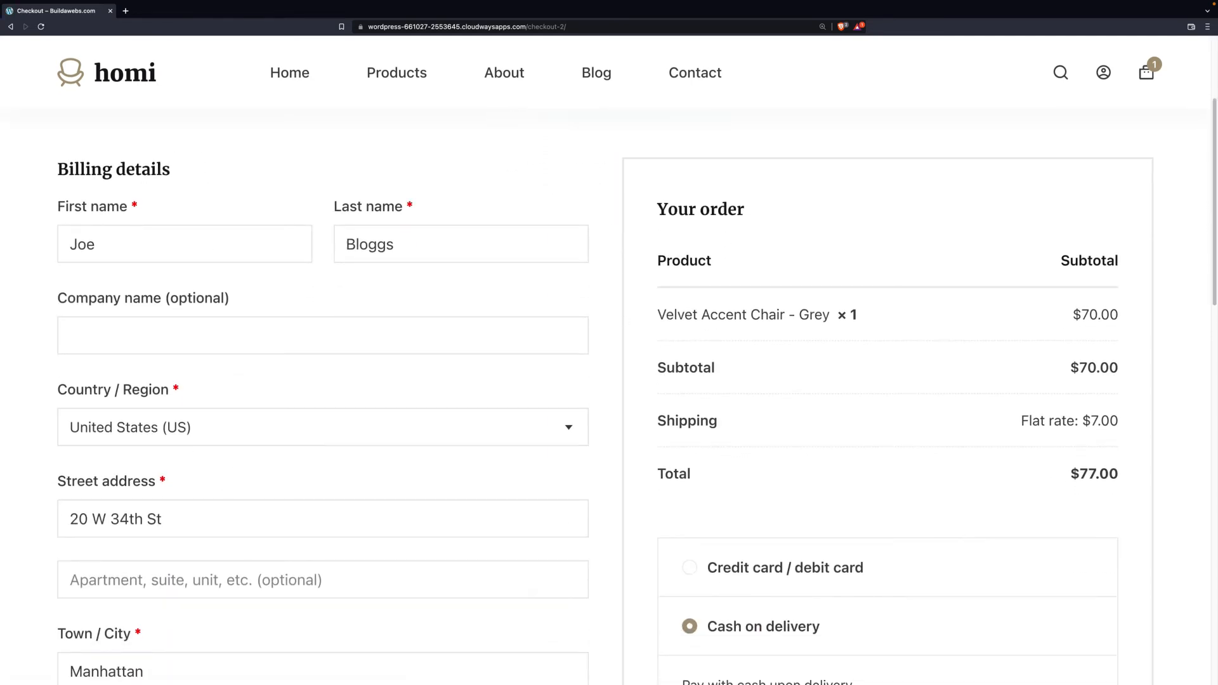
scroll(1215, 247, down, 1)
scroll(1215, 241, down, 10)
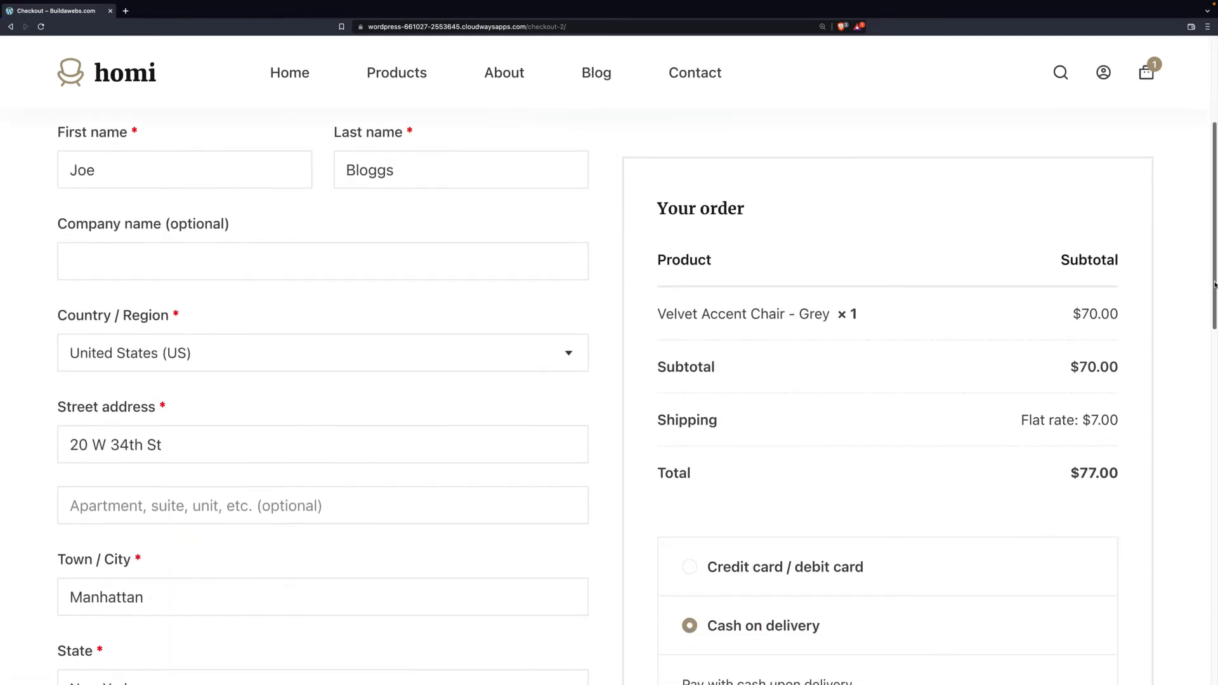
scroll(1196, 430, up, 2)
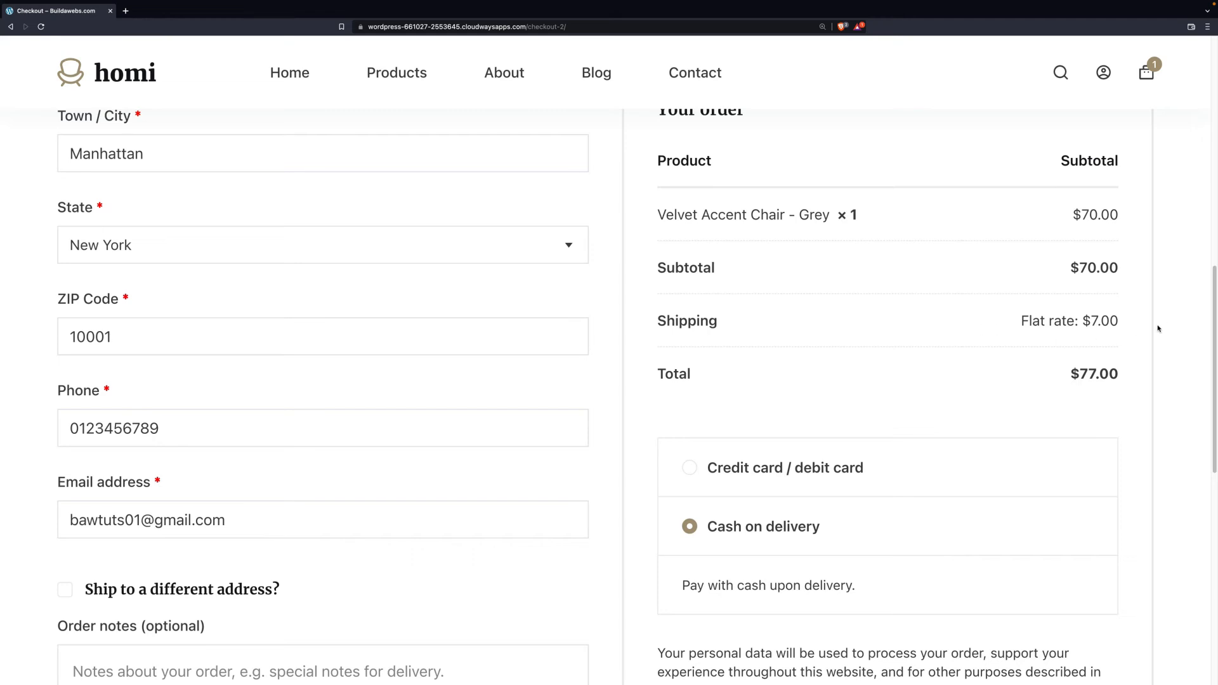
scroll(1215, 353, down, 2)
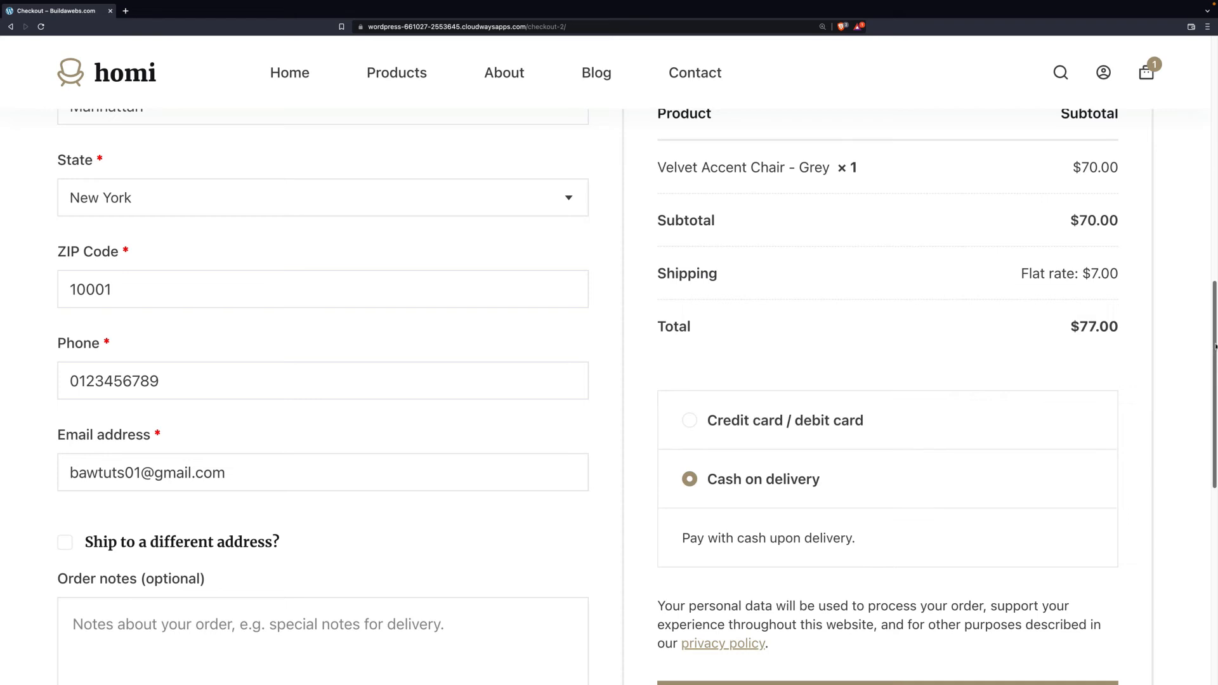
scroll(1214, 346, down, 1)
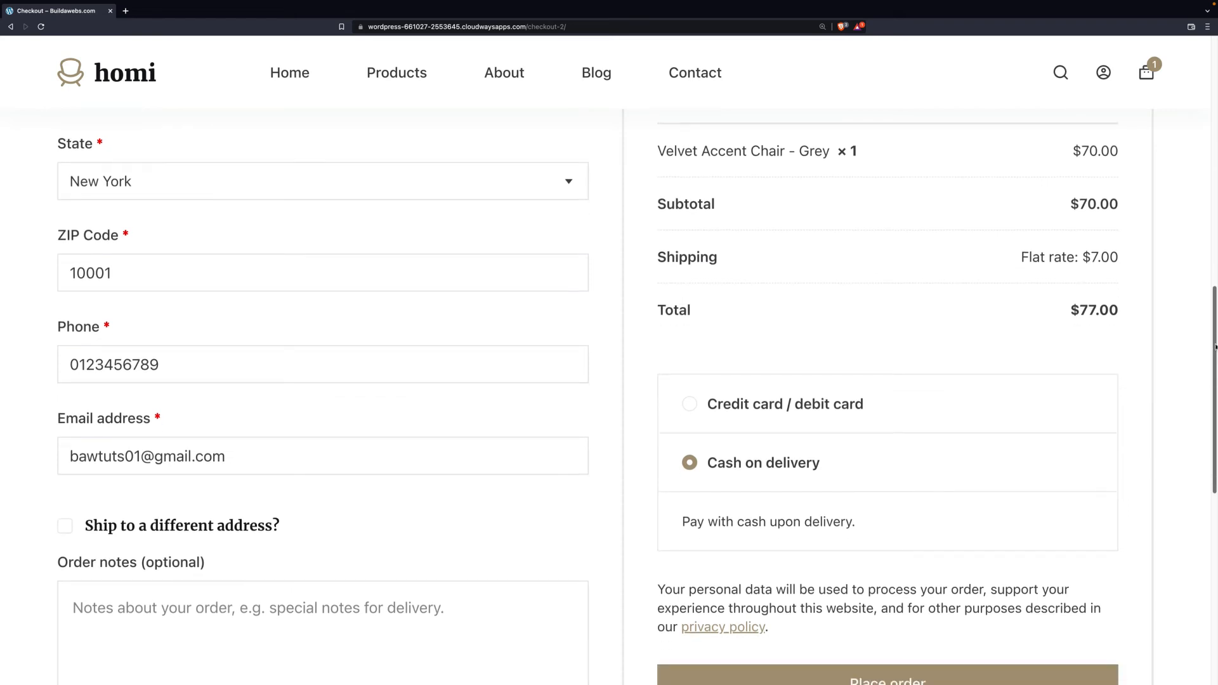
drag(1215, 346, 1211, 375)
scroll(1212, 374, down, 2)
scroll(1212, 365, up, 5)
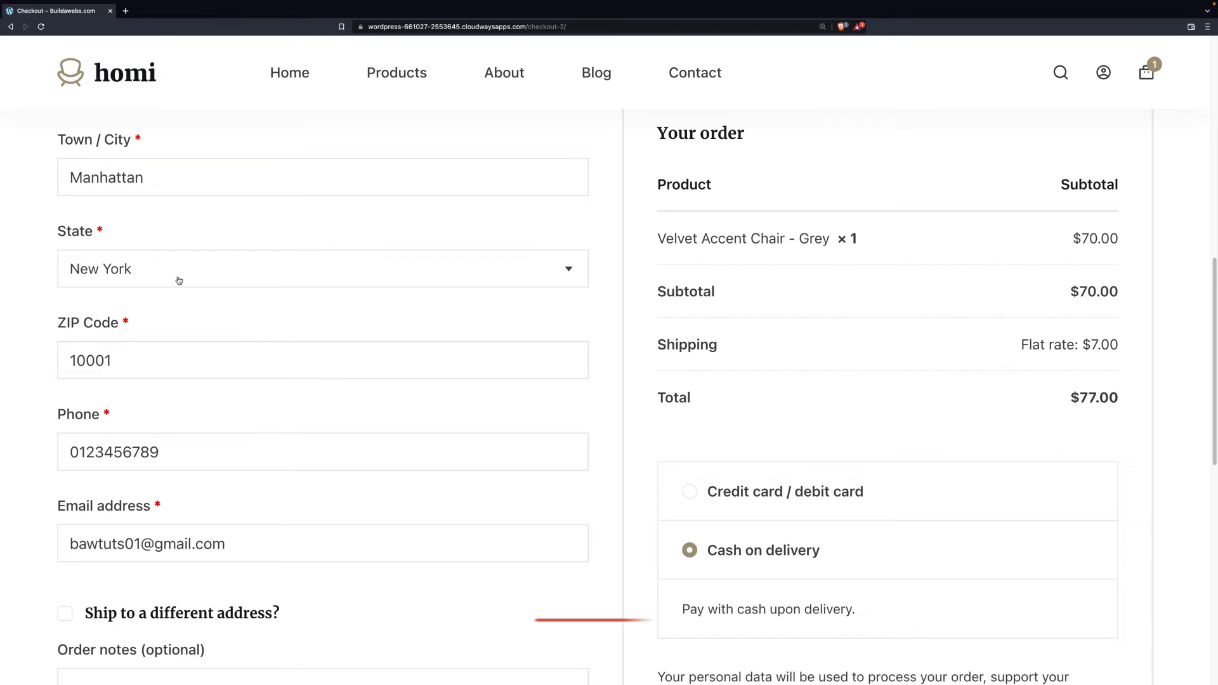
scroll(267, 363, up, 2)
scroll(270, 365, up, 5)
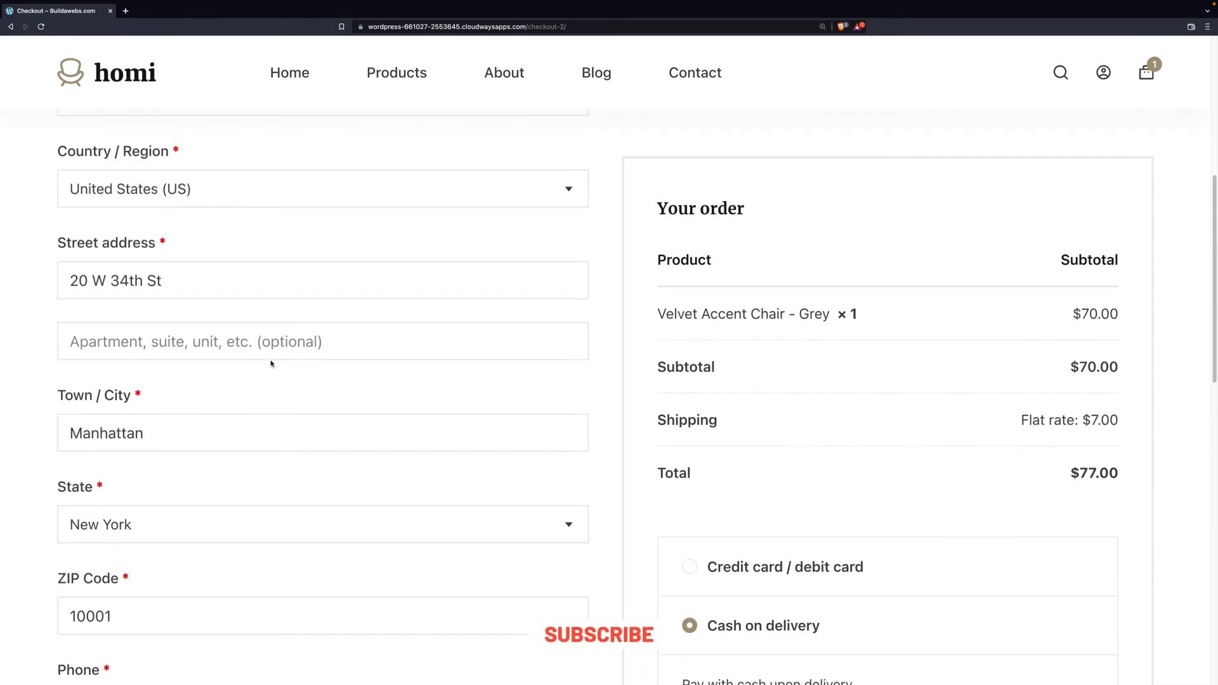
- Set the billing country to United States (US), after briefly picking United Kingdom (UK)
click(212, 188)
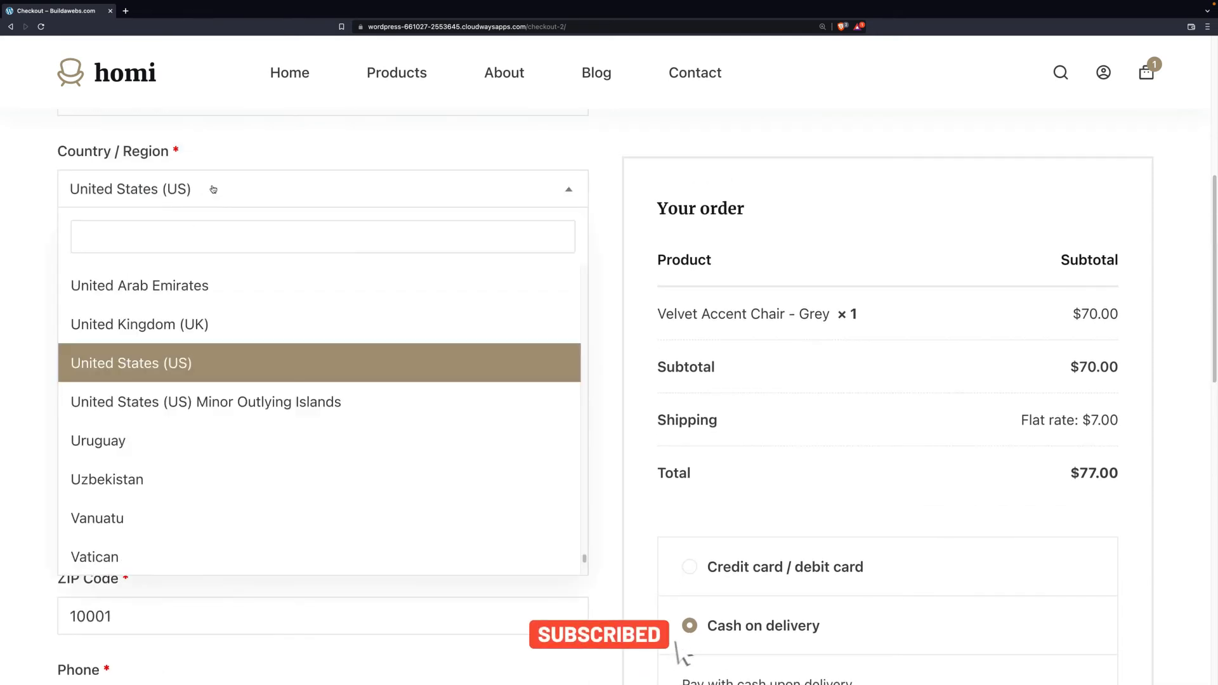
click(190, 324)
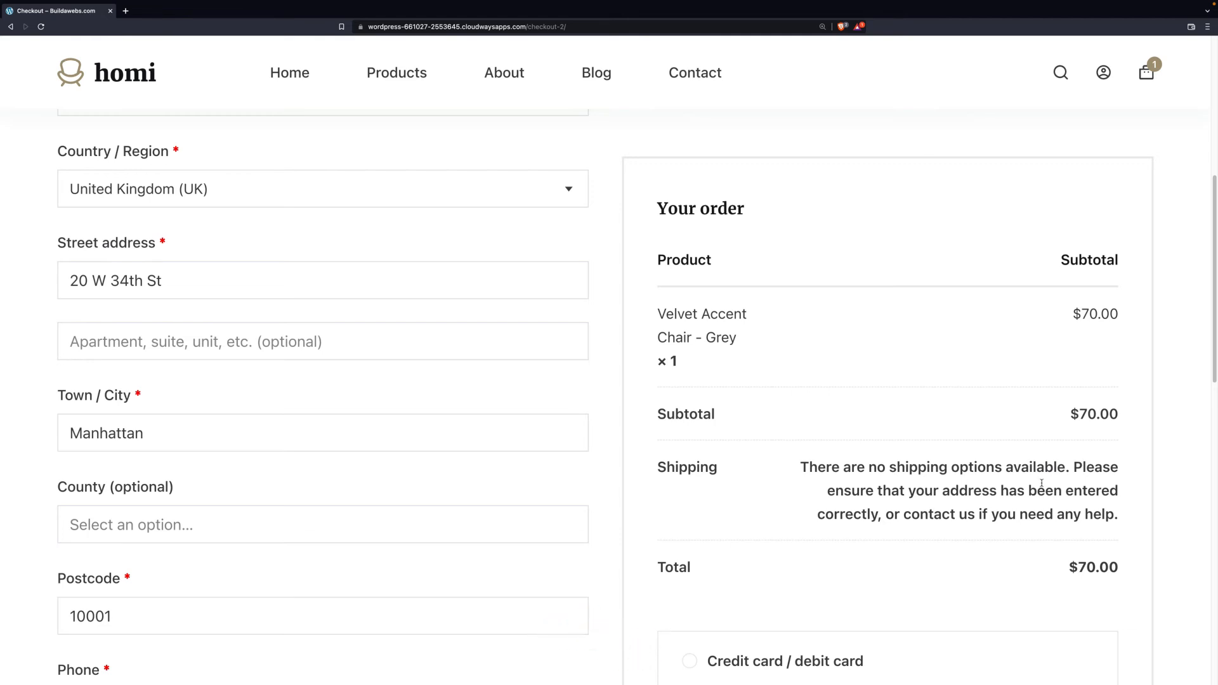
click(206, 189)
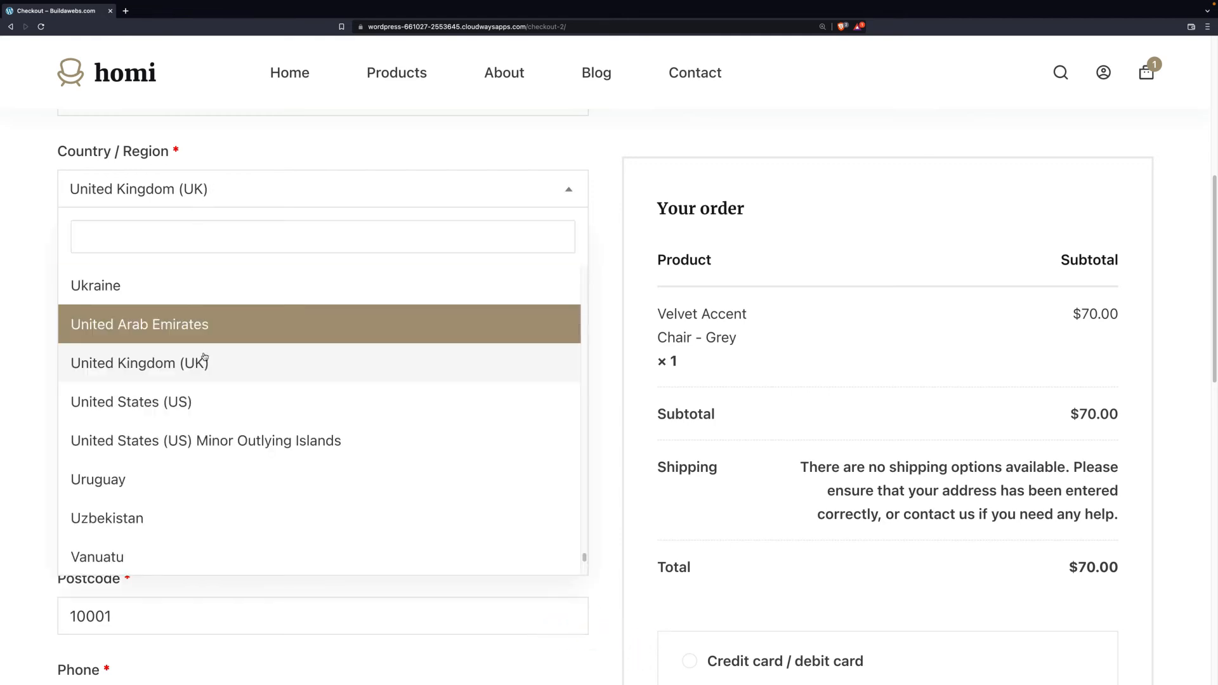
click(189, 399)
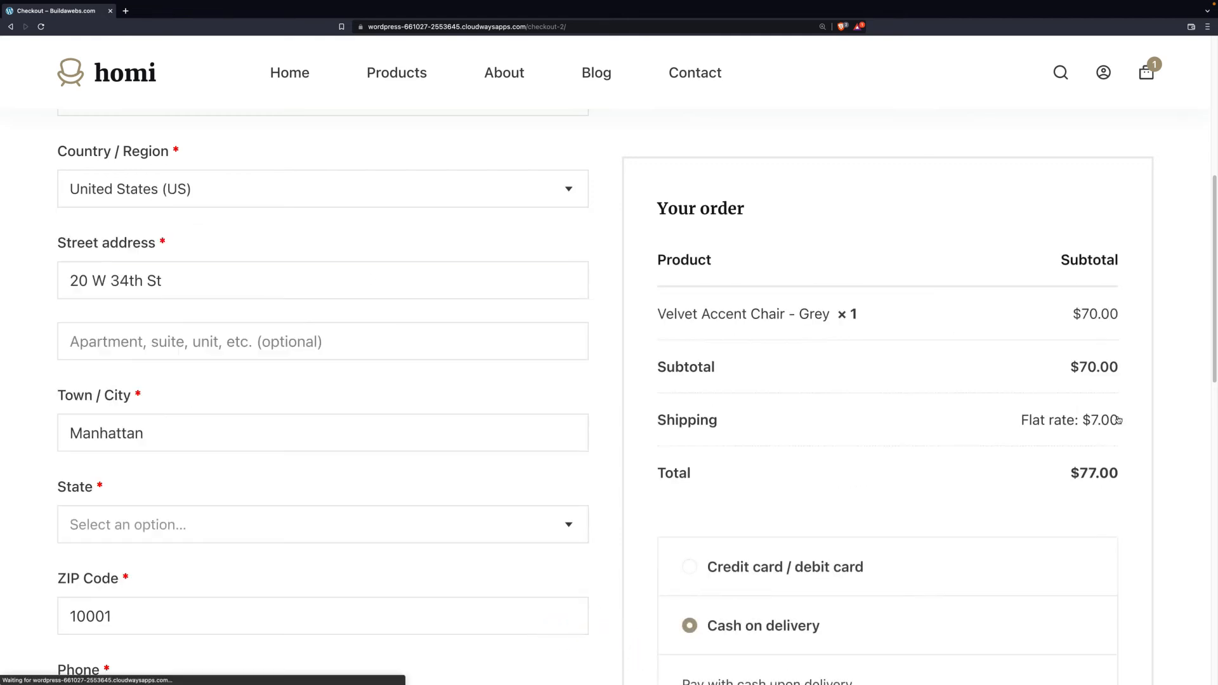
drag(1216, 349, 1205, 417)
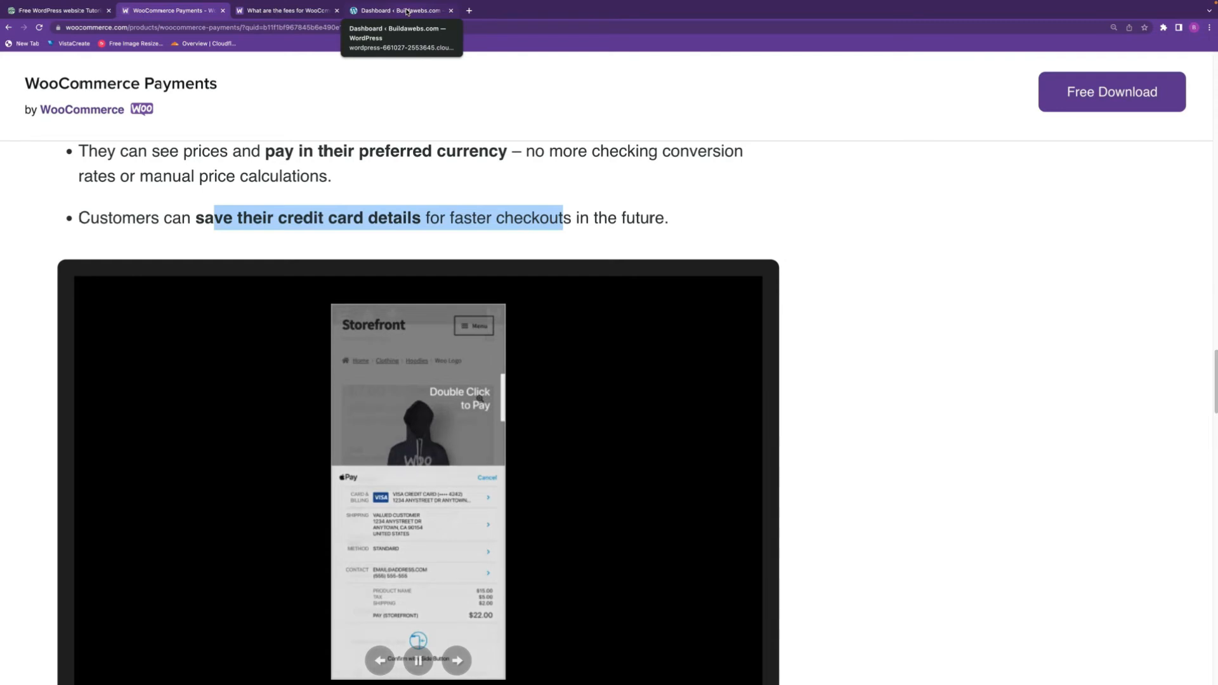
- Switch back to the WordPress admin Dashboard
click(407, 10)
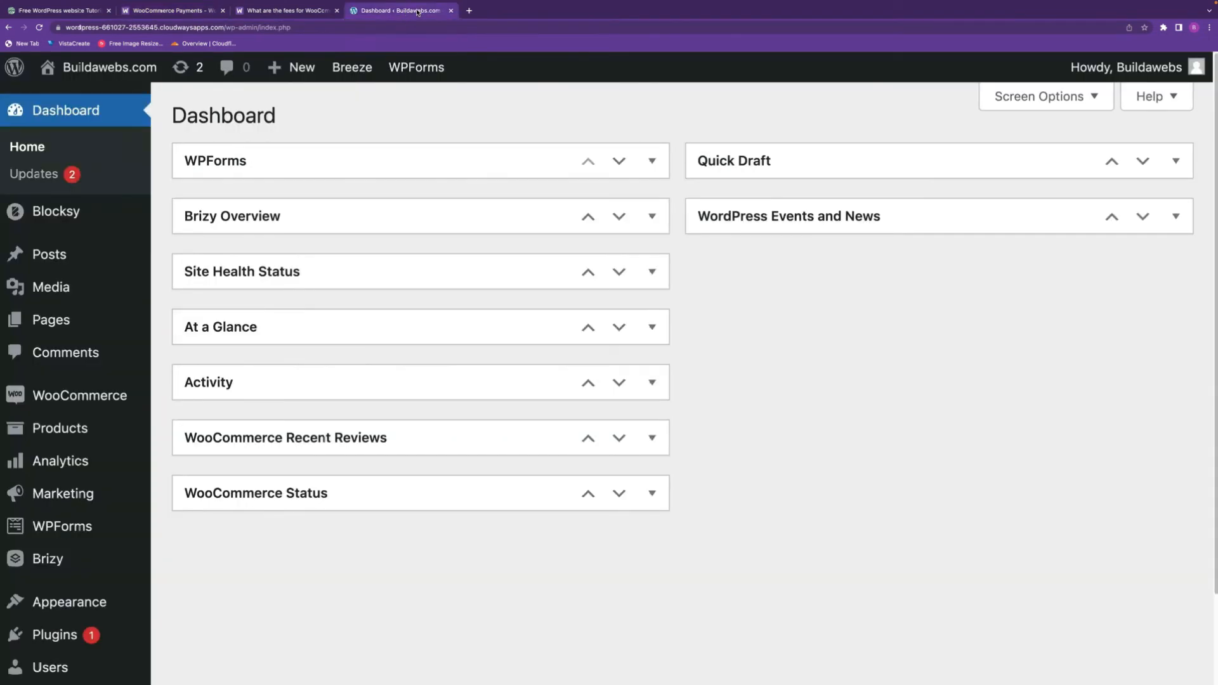
- In WooCommerce Settings > Payments, install WooCommerce Payments from the payment methods list
mouse_move(81, 401)
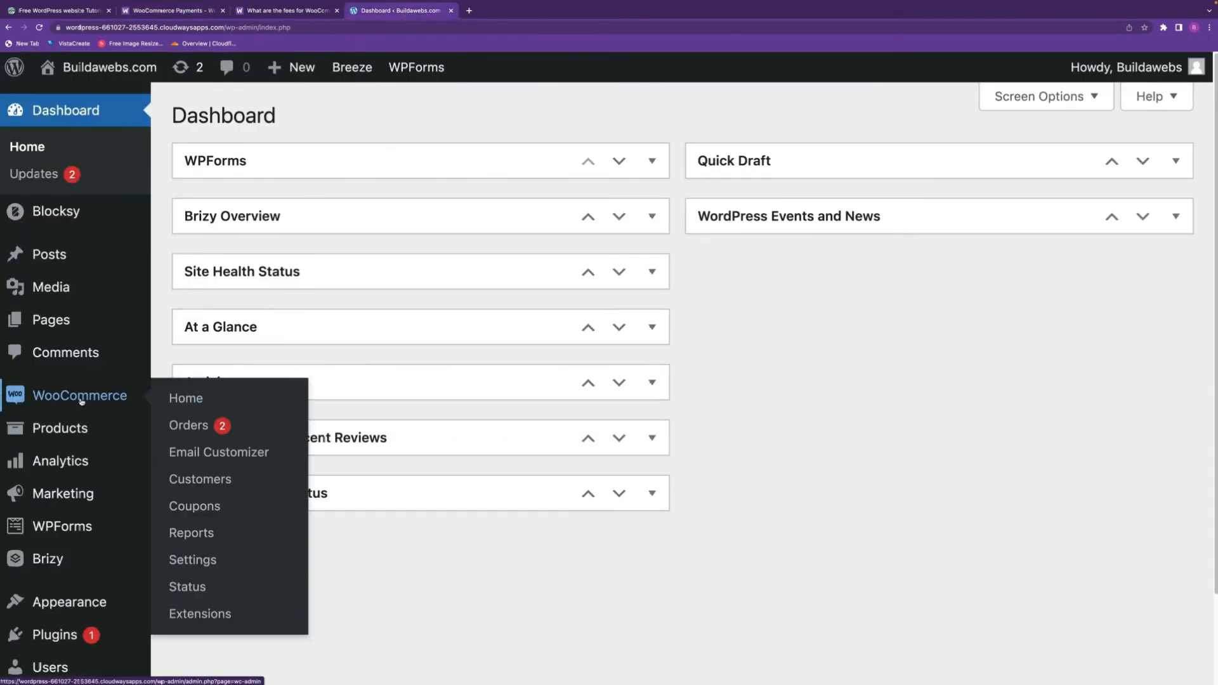
mouse_move(68, 640)
click(204, 563)
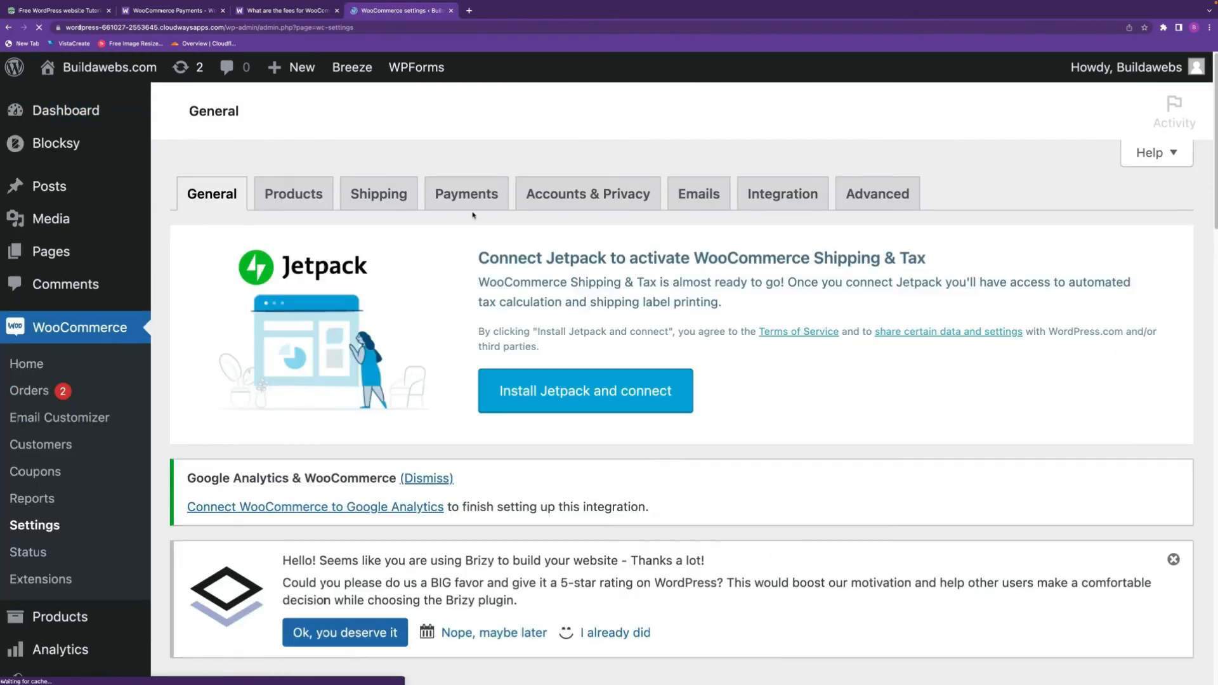
click(467, 195)
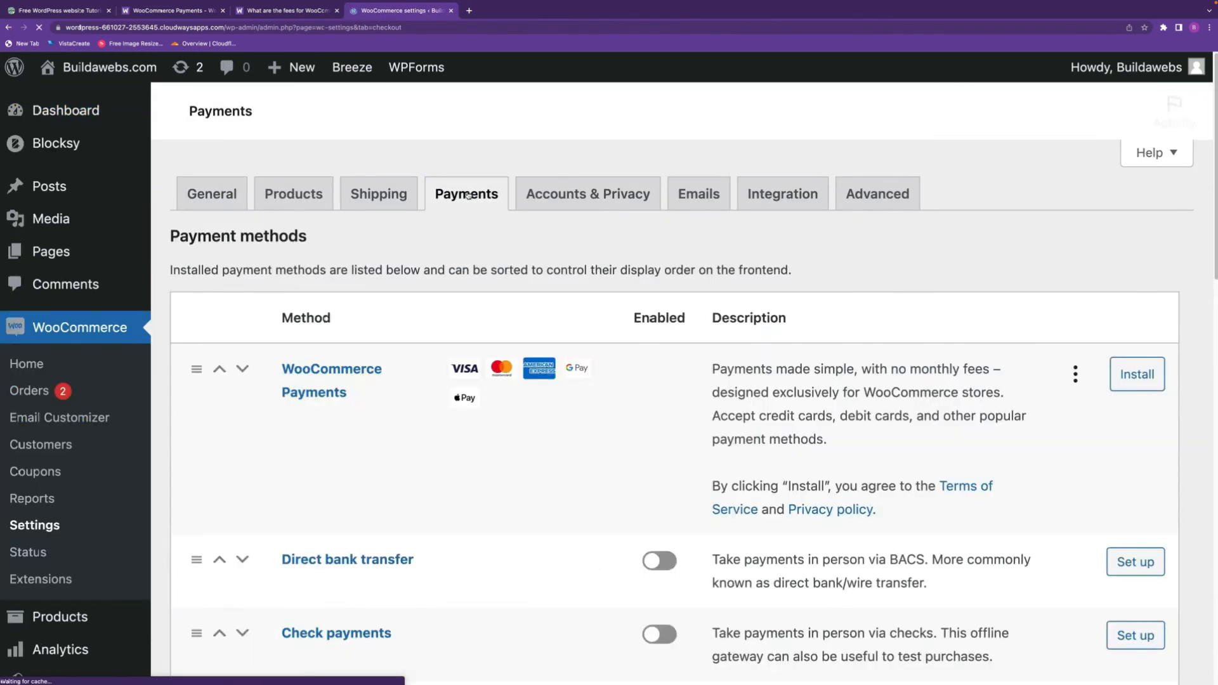
scroll(1204, 337, down, 4)
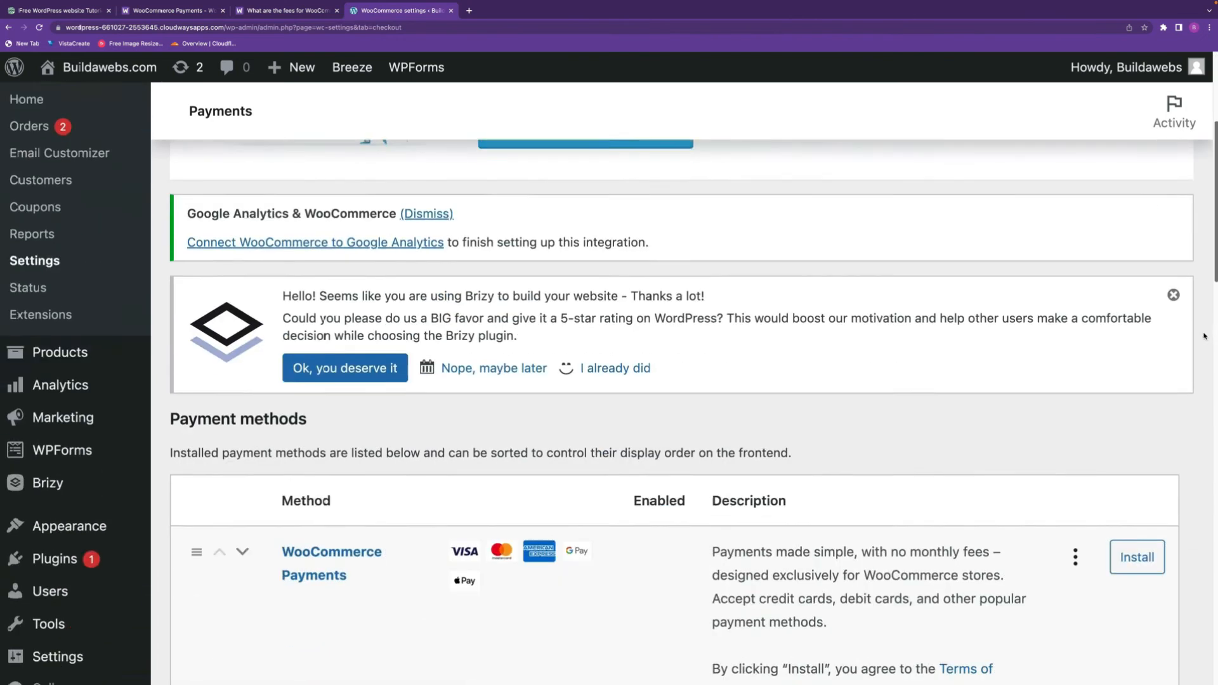
scroll(1204, 336, down, 4)
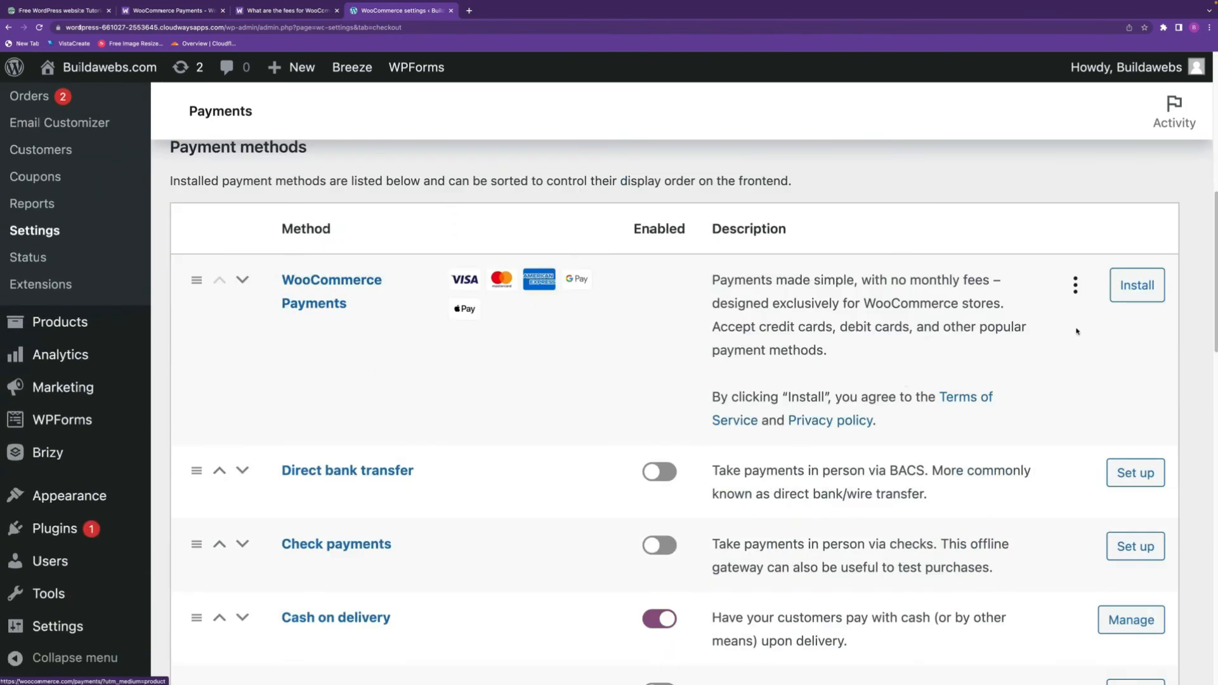
click(1145, 293)
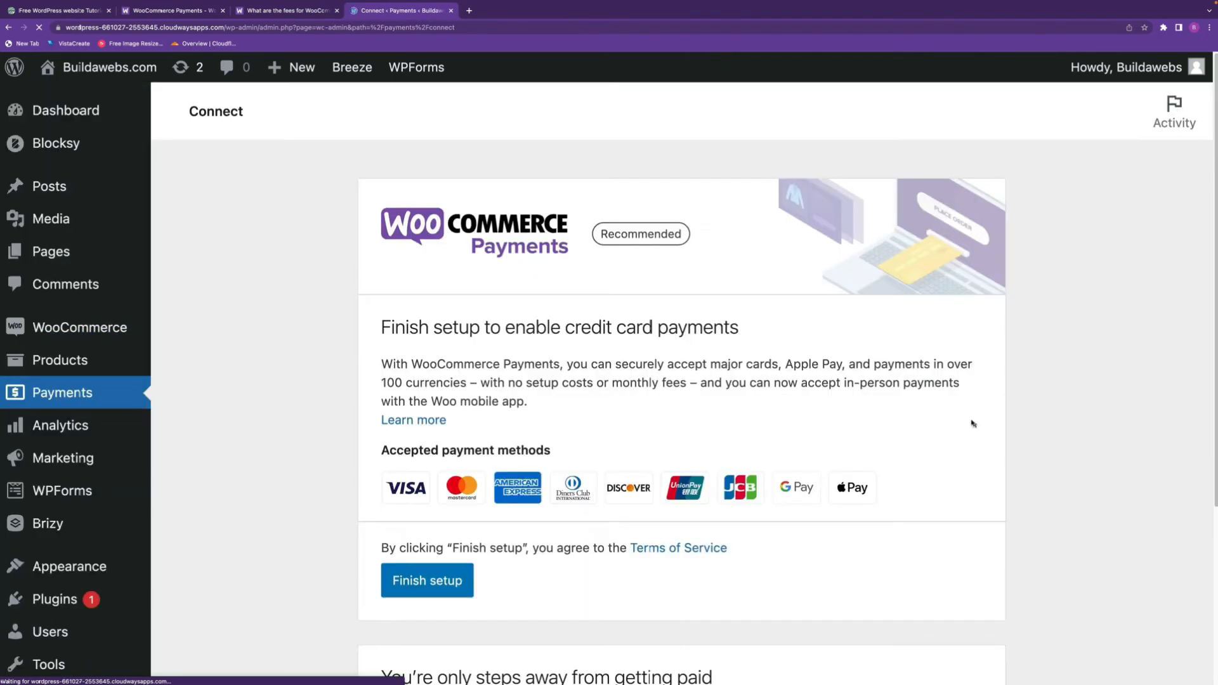
- Review the WooCommerce Payments Connect page and choose Finish setup to reach WordPress.com sign-in
scroll(984, 416, down, 2)
scroll(1216, 269, down, 3)
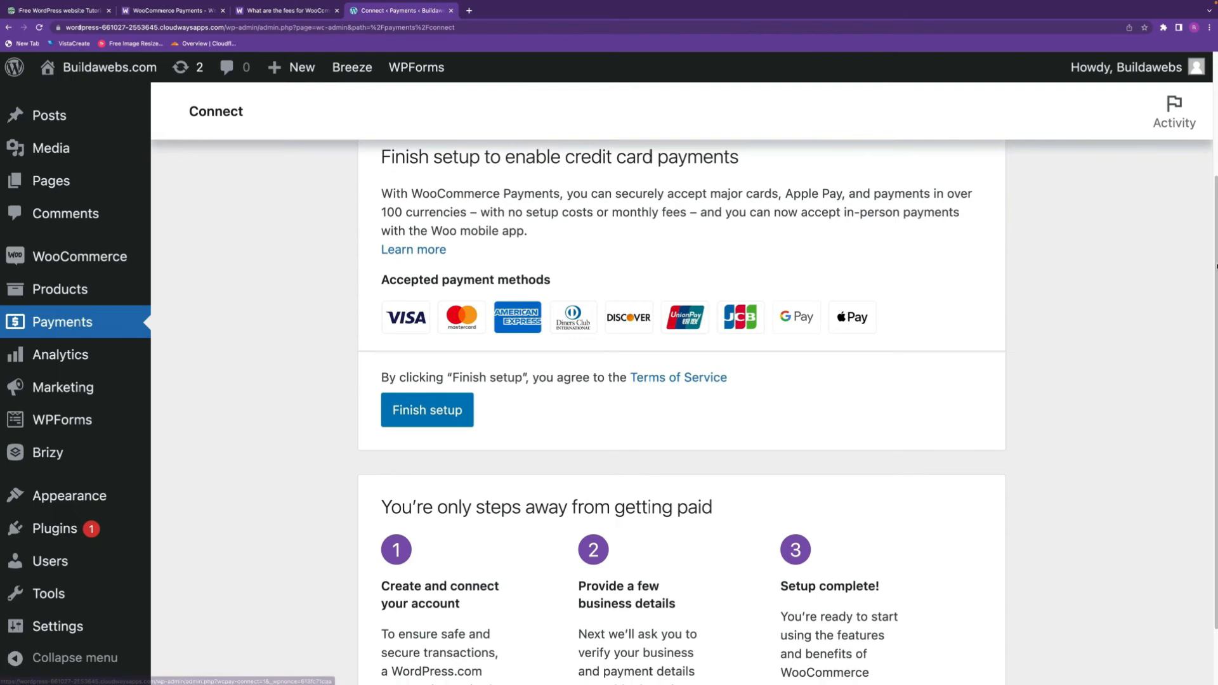
scroll(1216, 297, down, 1)
drag(1217, 298, 1216, 310)
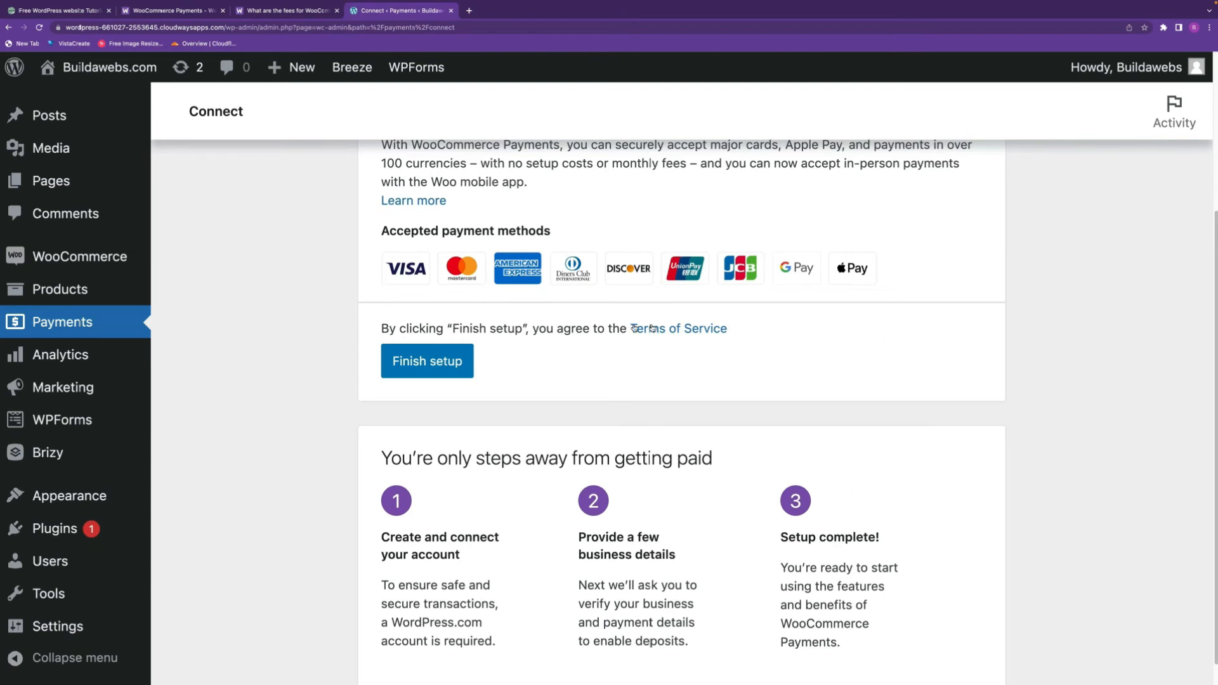
scroll(336, 379, up, 2)
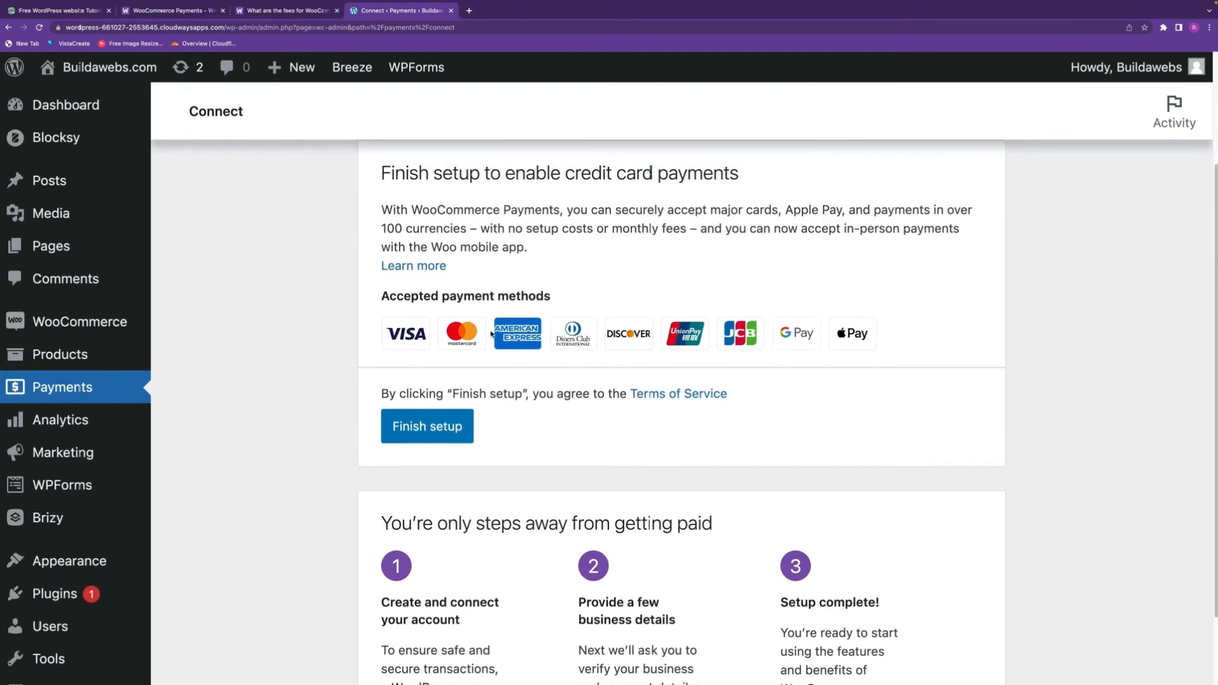
click(435, 433)
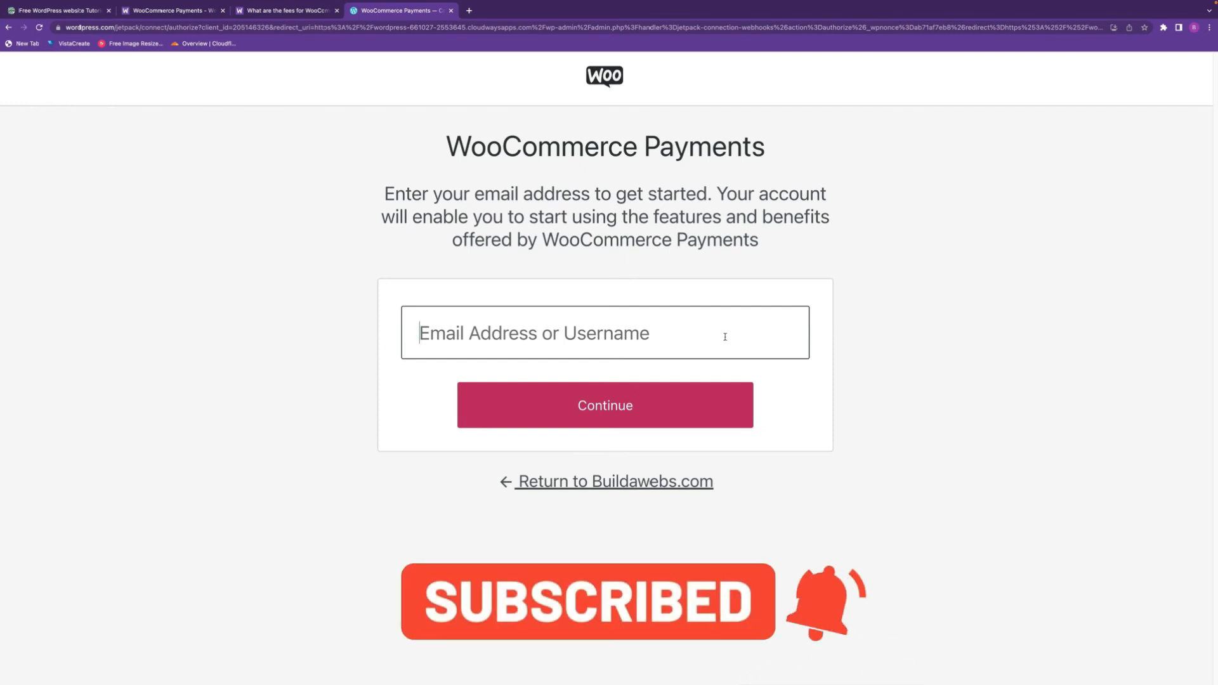
- Enter the store's e-mail address, continue, and copy the name before the @
key(super+v)
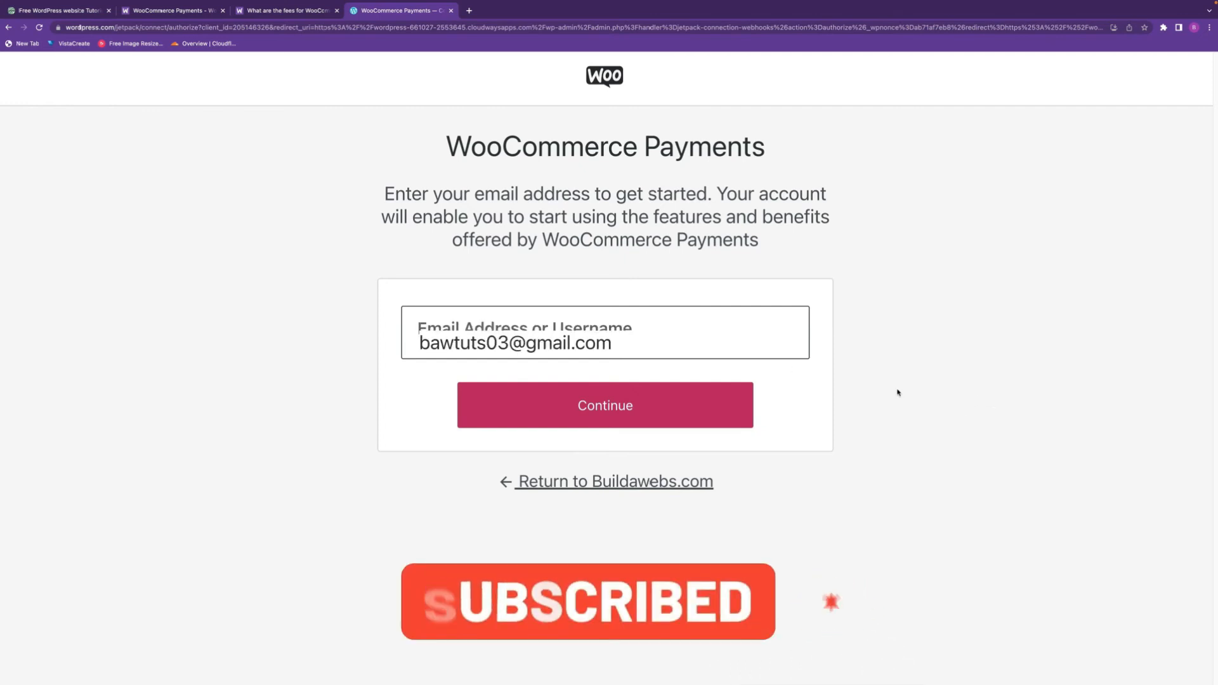
click(618, 410)
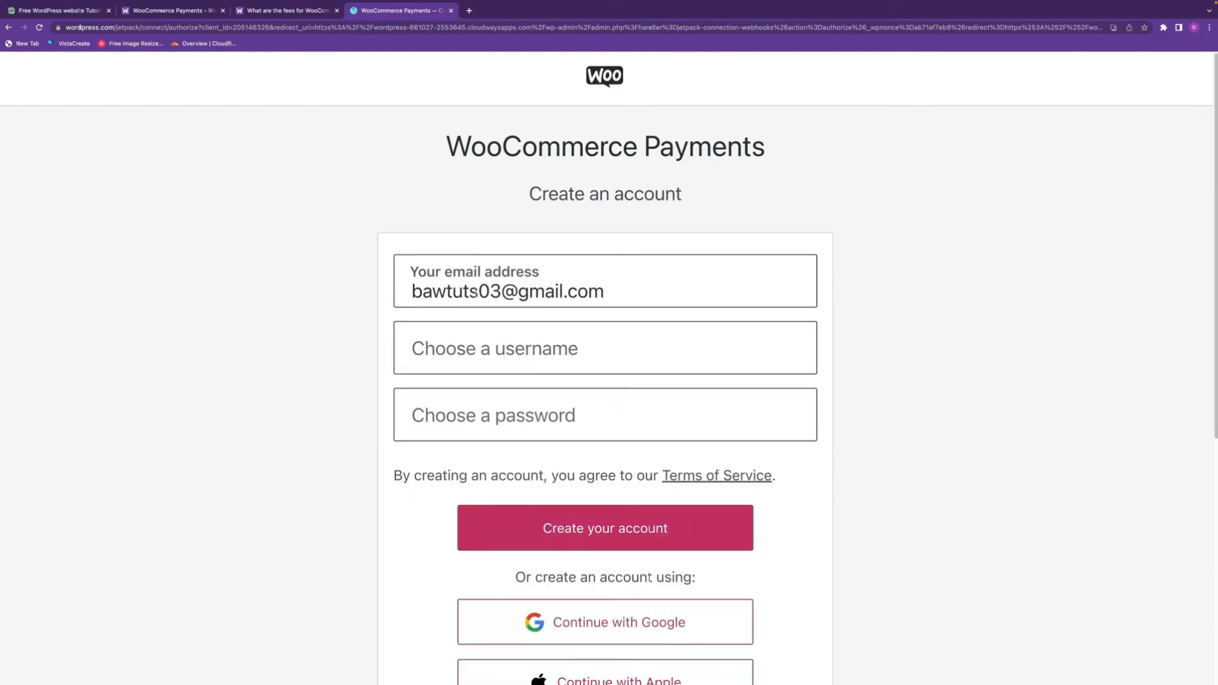
drag(477, 291, 418, 281)
drag(502, 290, 362, 285)
key(super+c)
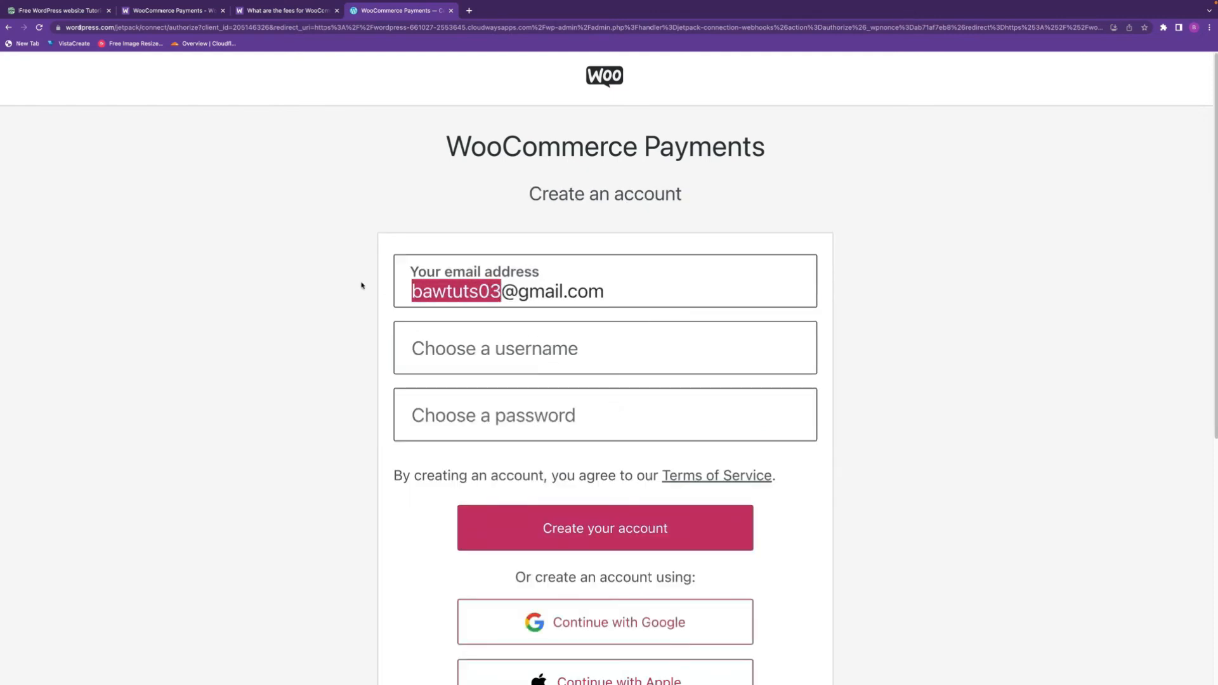
- Fill in the username and a password, then submit the new WordPress.com account
click(433, 351)
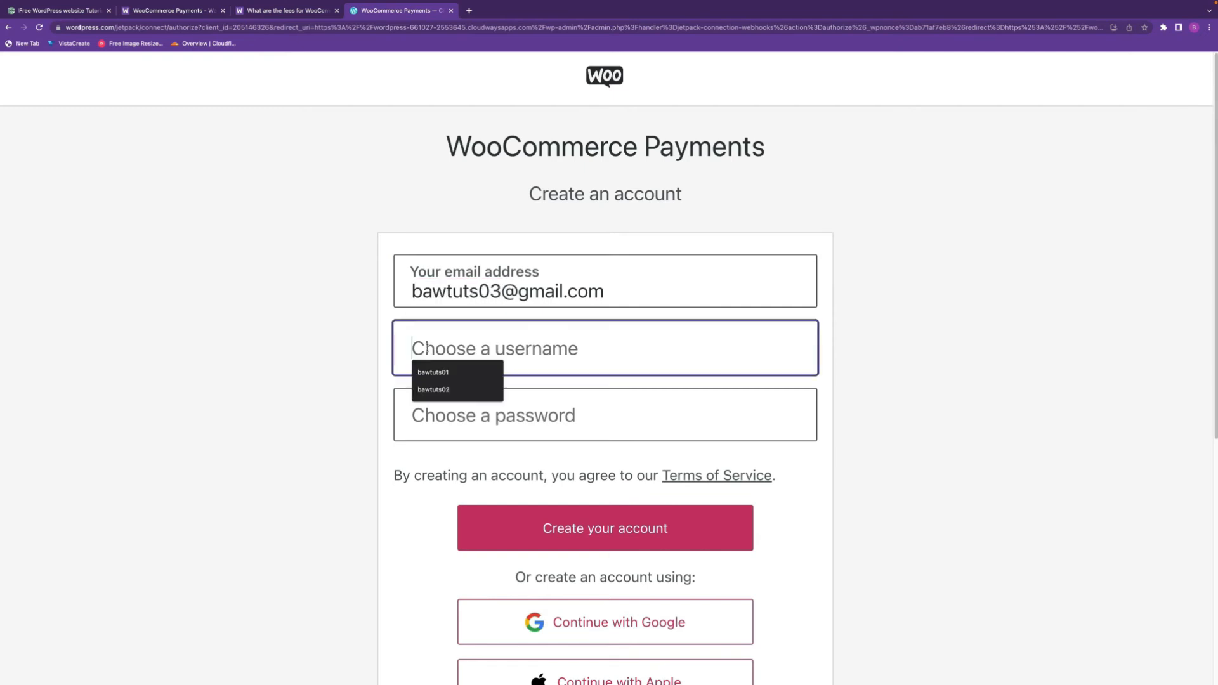
key(super+v)
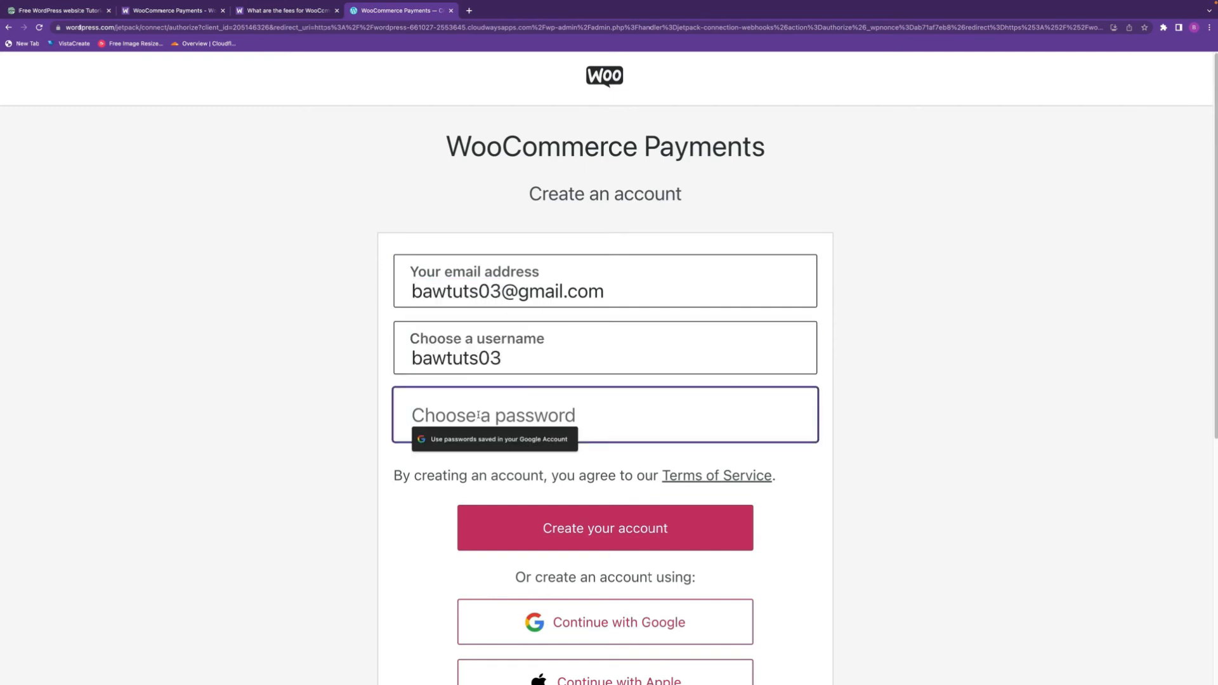
text(•••••••••••••••)
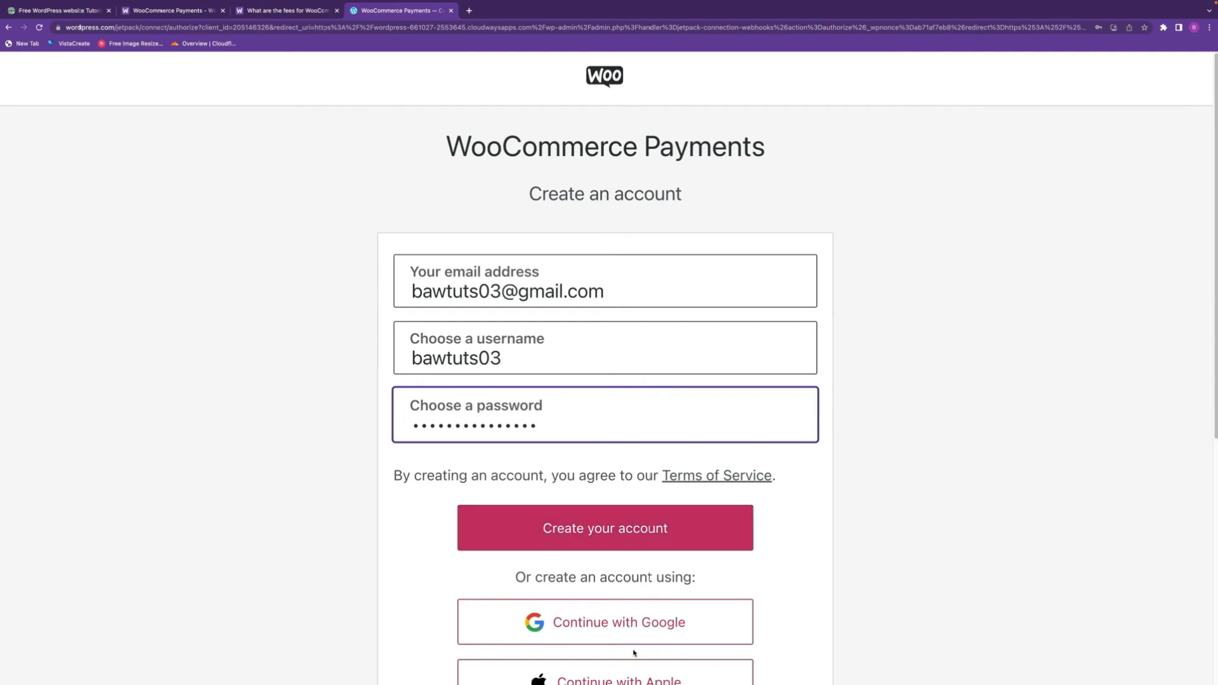
scroll(666, 638, down, 1)
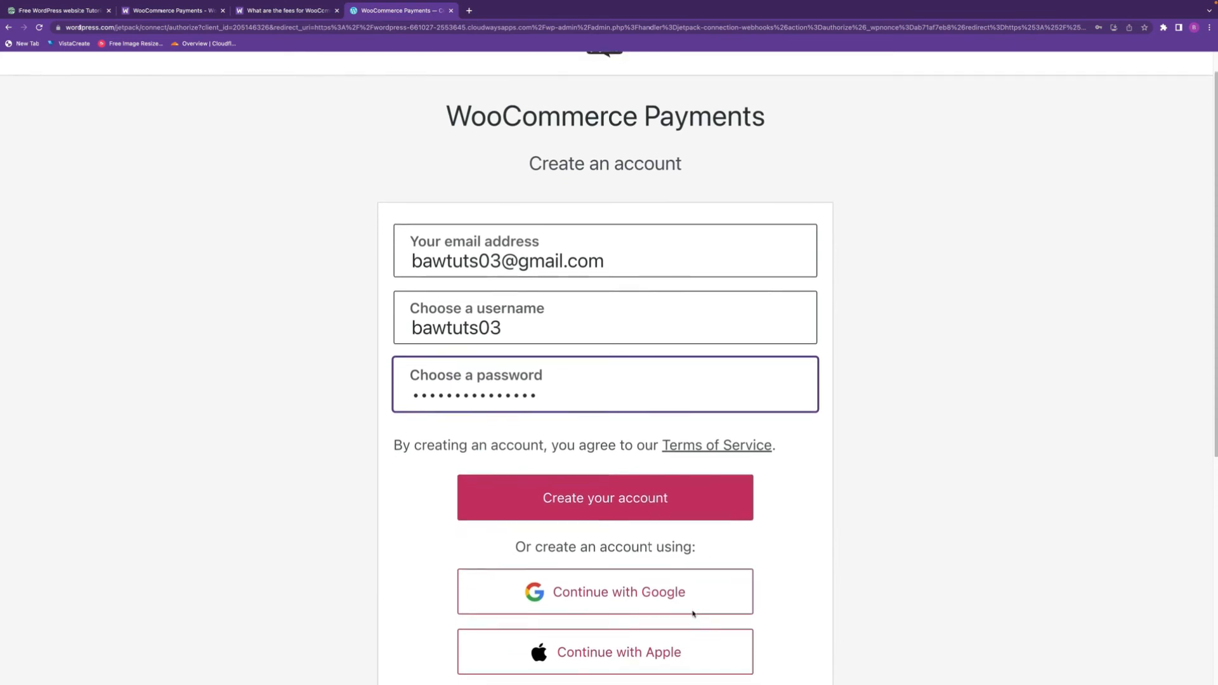
scroll(689, 612, down, 5)
scroll(673, 507, up, 2)
click(634, 382)
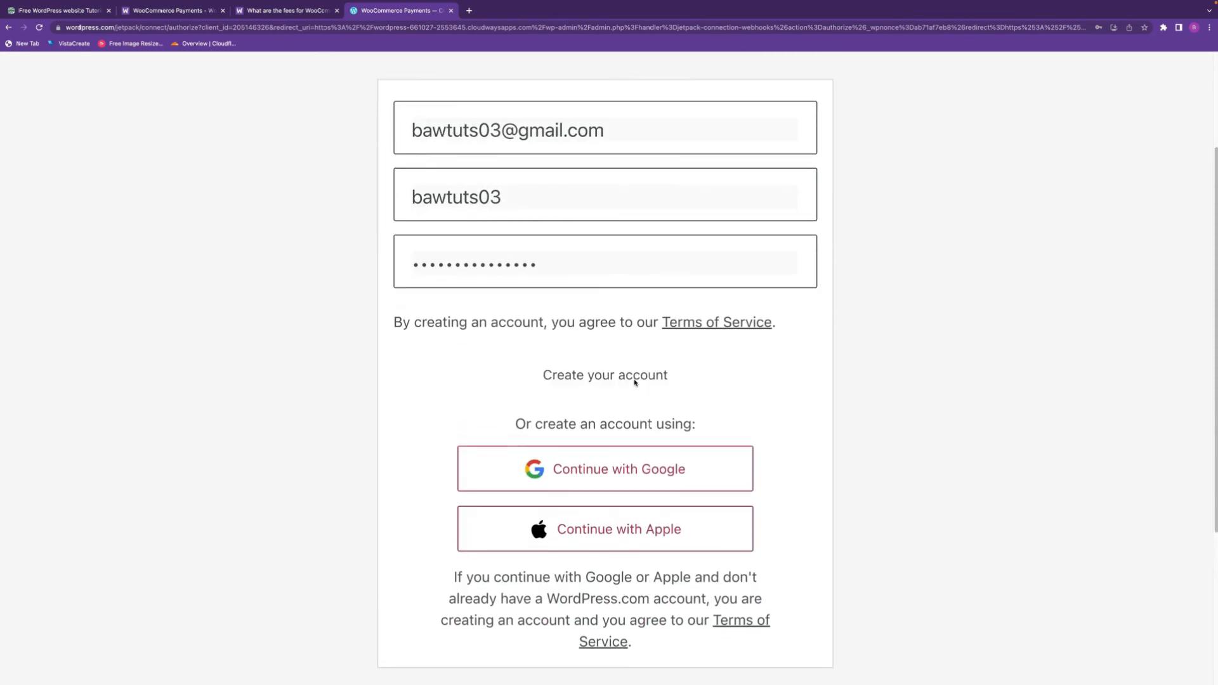
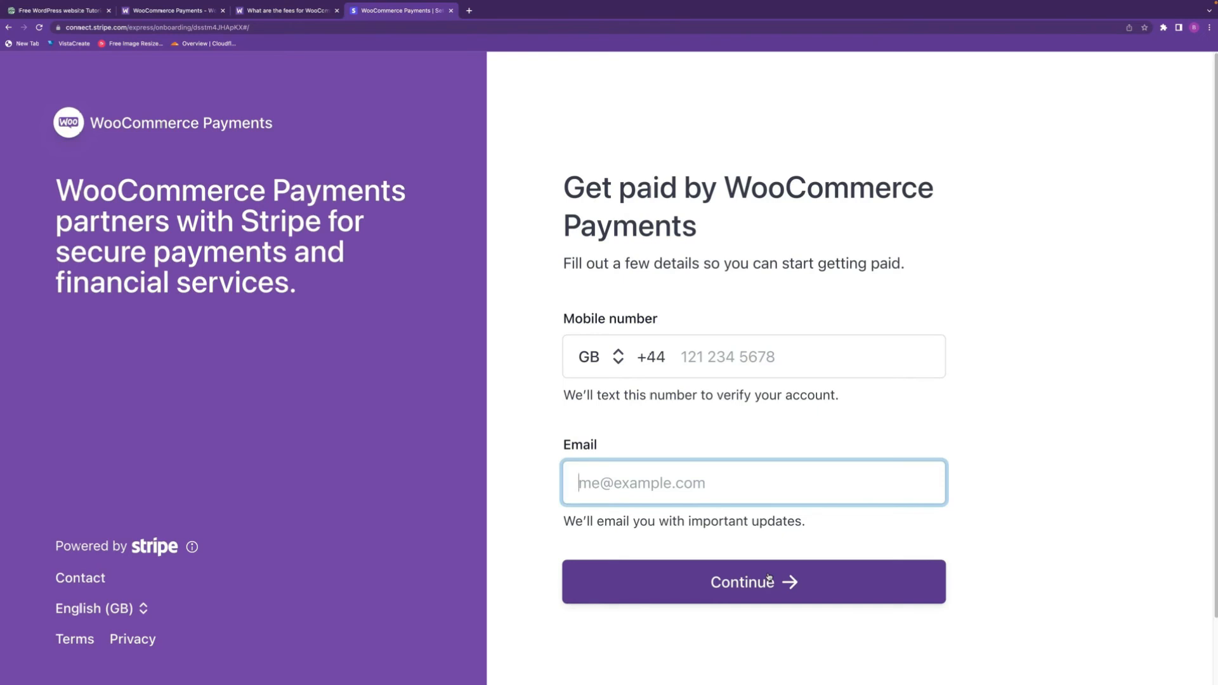
- Submit the contact details and enter the six-digit verification code sent by SMS
click(768, 578)
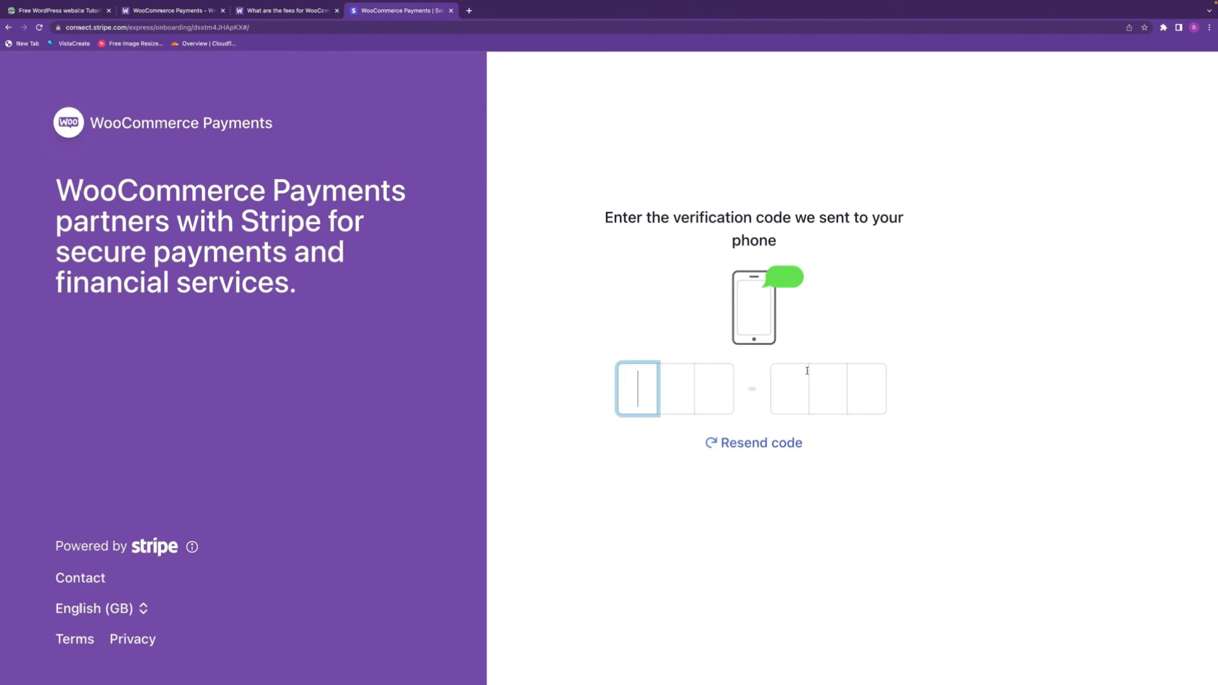
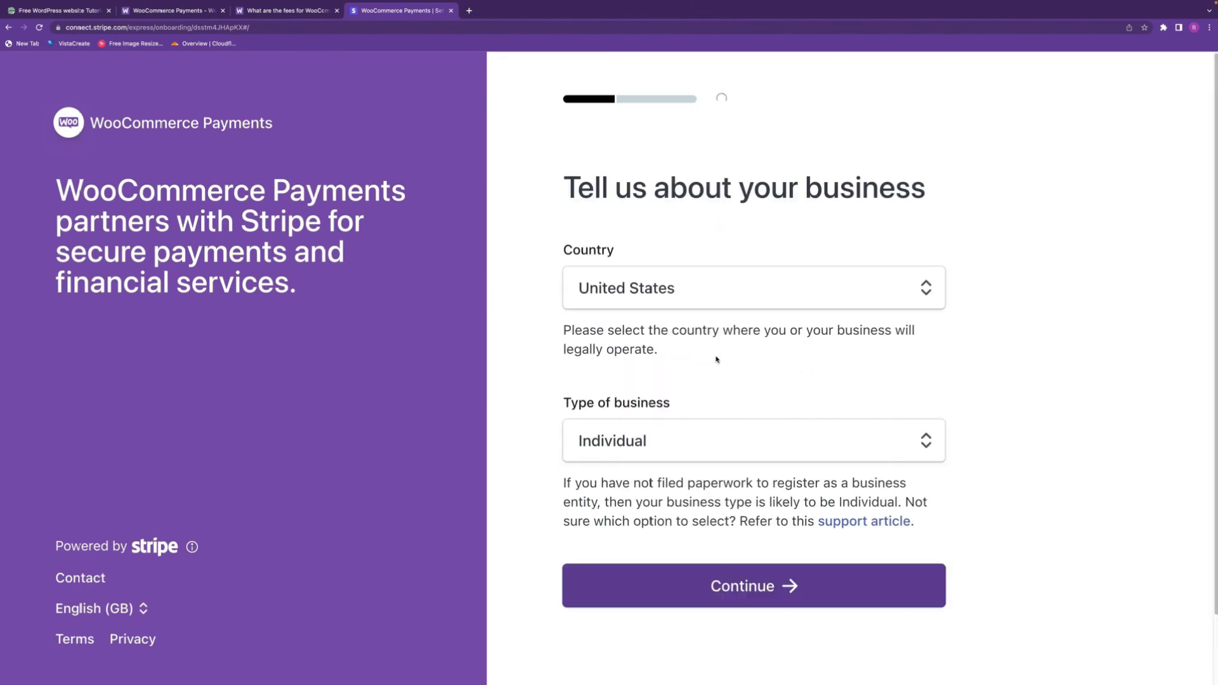
- Register the business in the United Kingdom as Individual / Sole Trader and continue
click(710, 290)
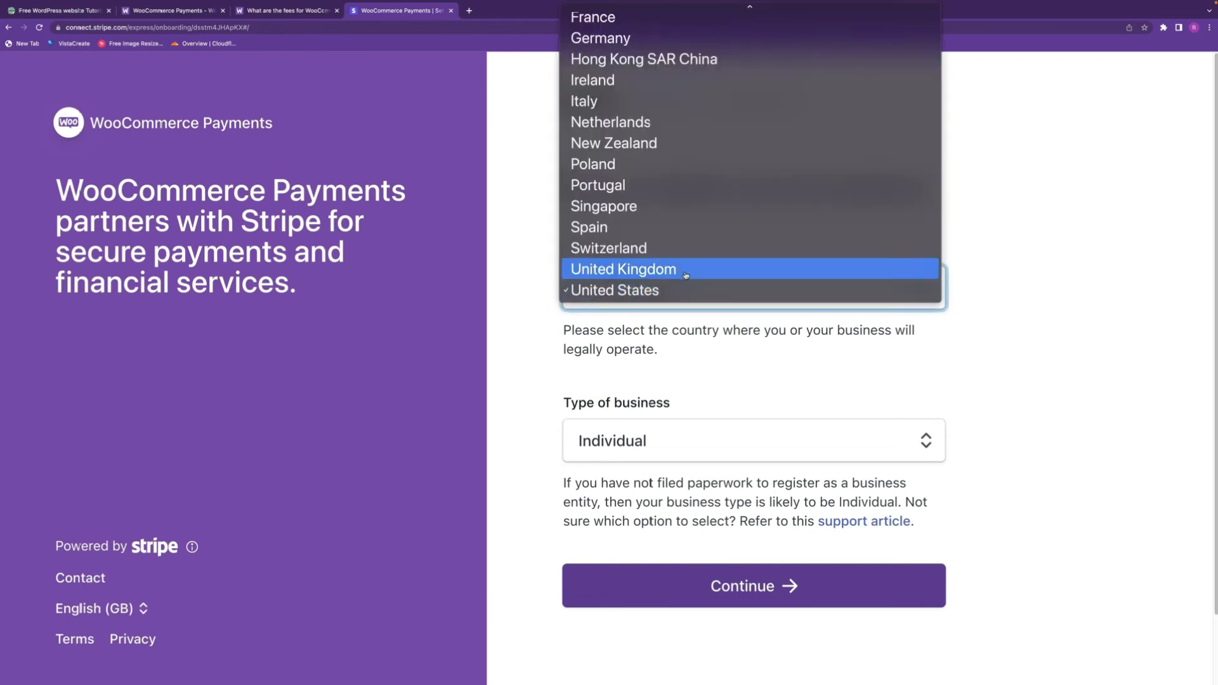
click(687, 274)
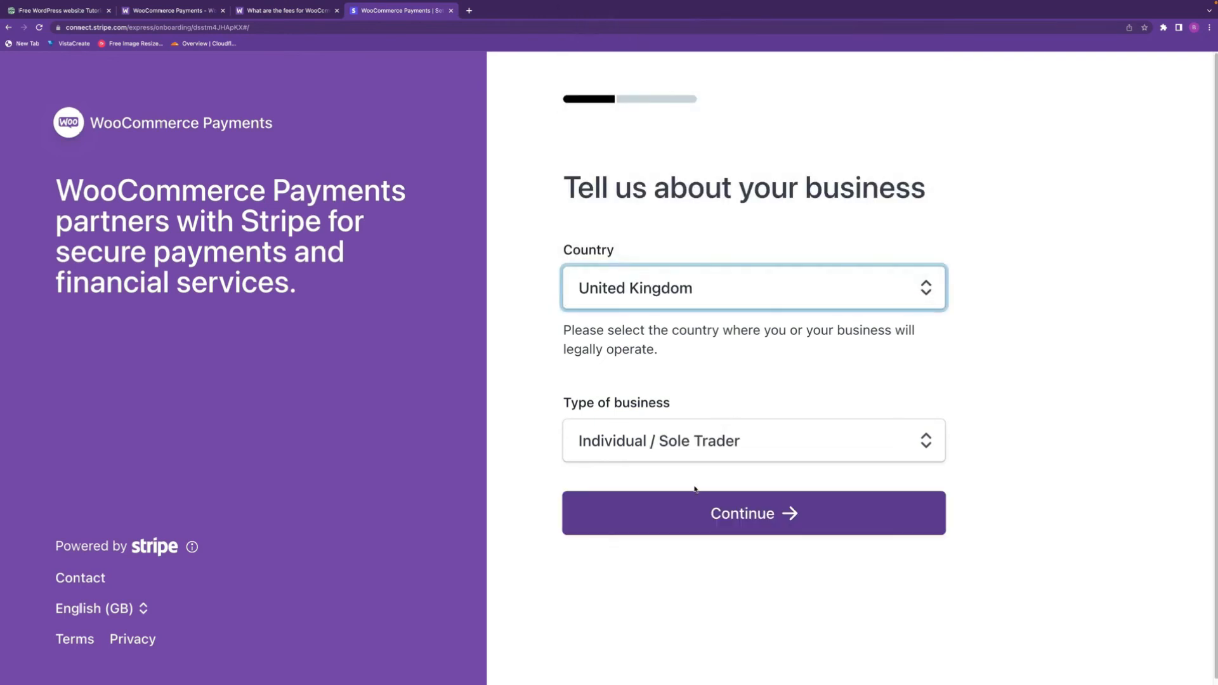
click(752, 445)
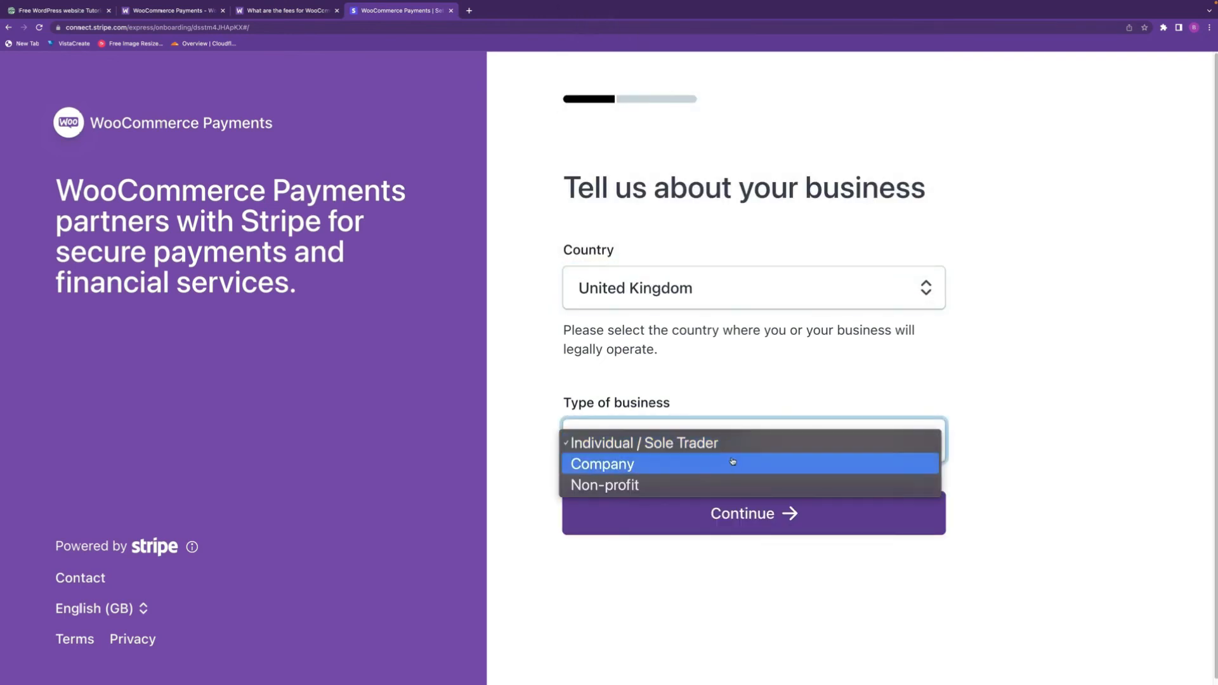
click(732, 462)
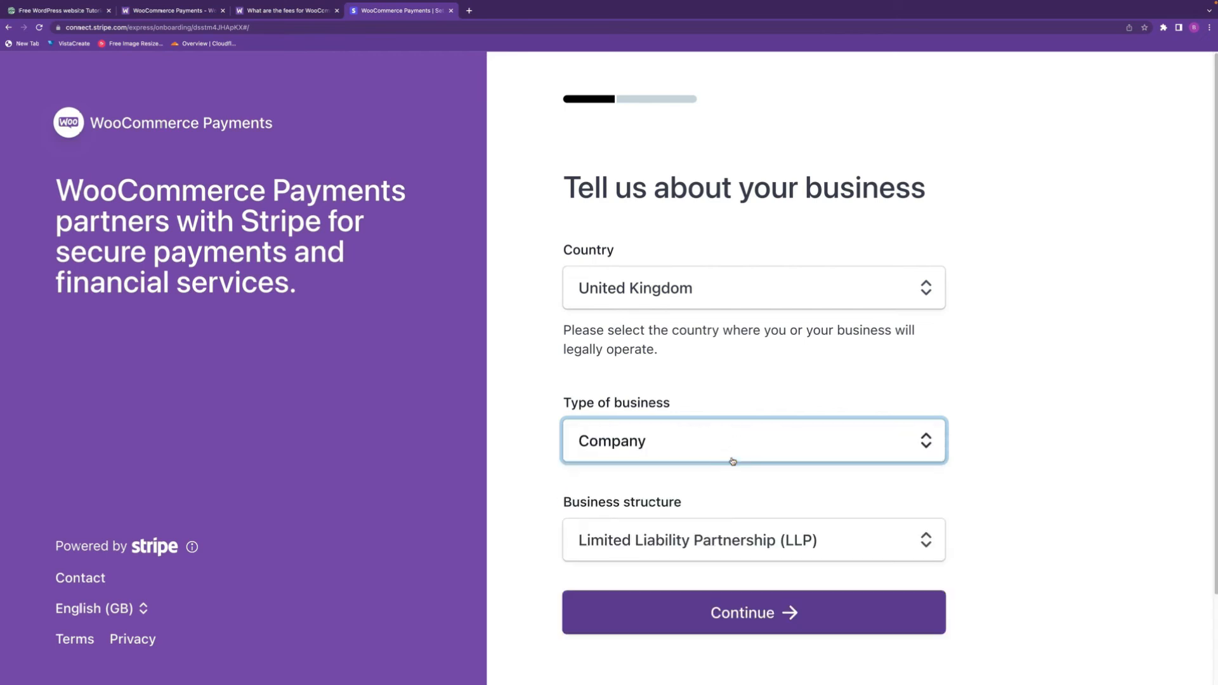
click(707, 559)
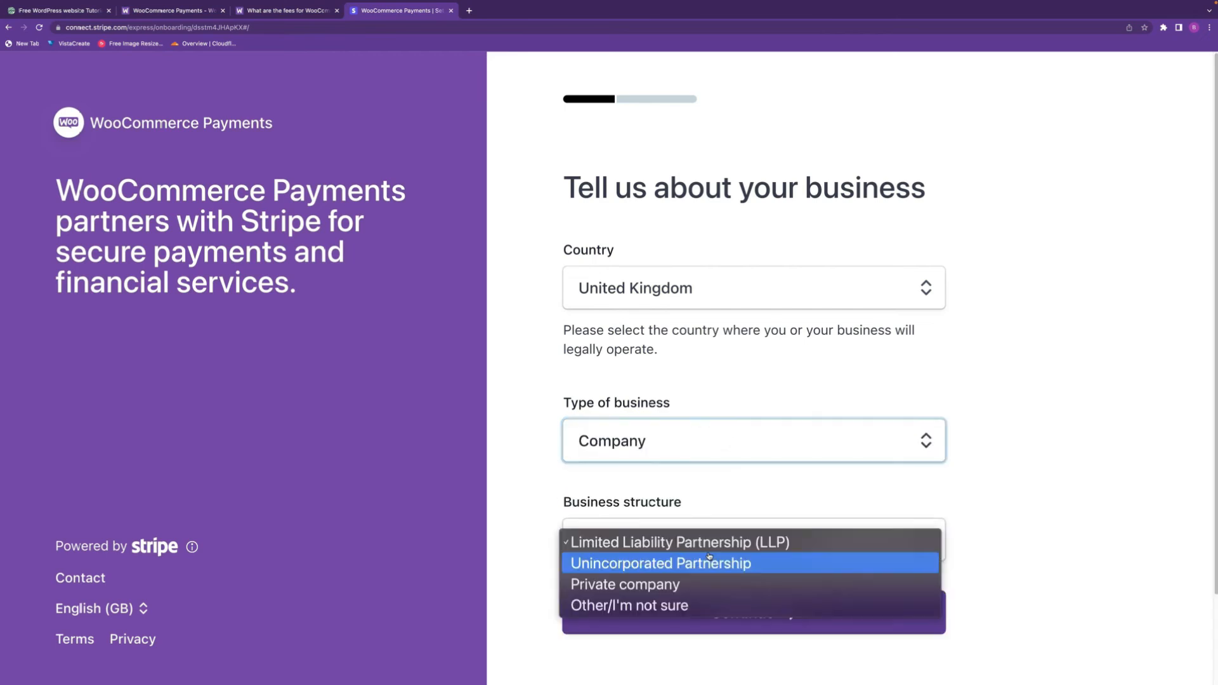
click(1038, 582)
click(725, 457)
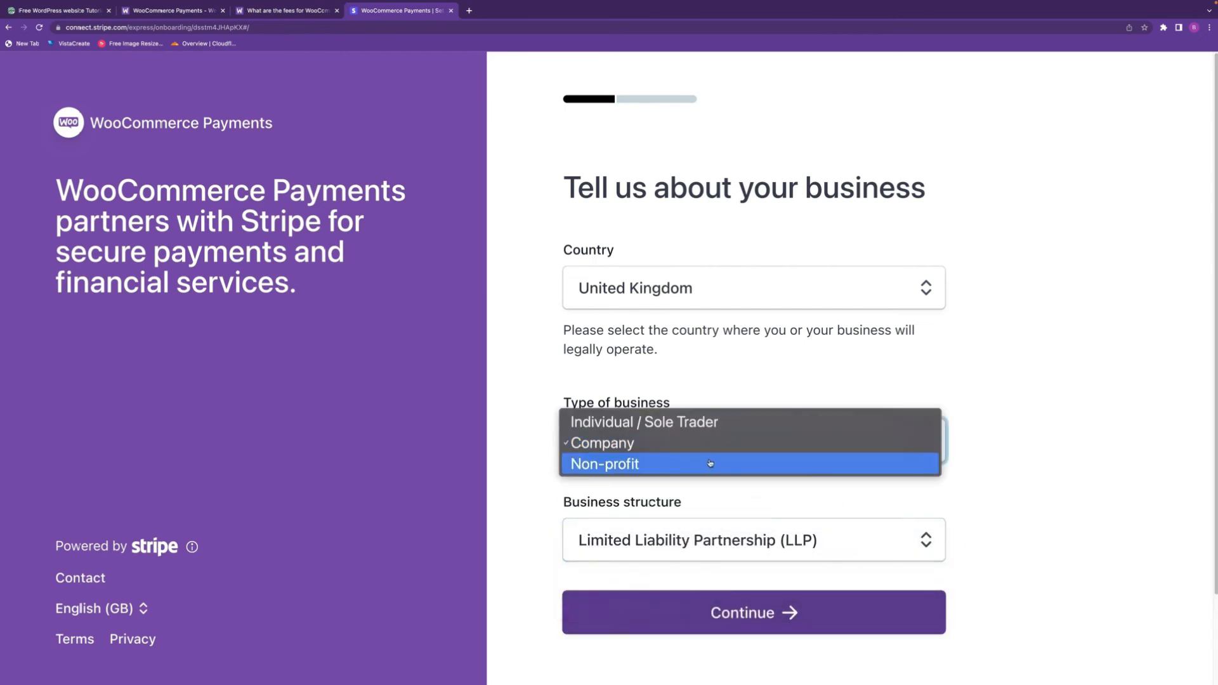
click(711, 465)
click(708, 445)
click(684, 402)
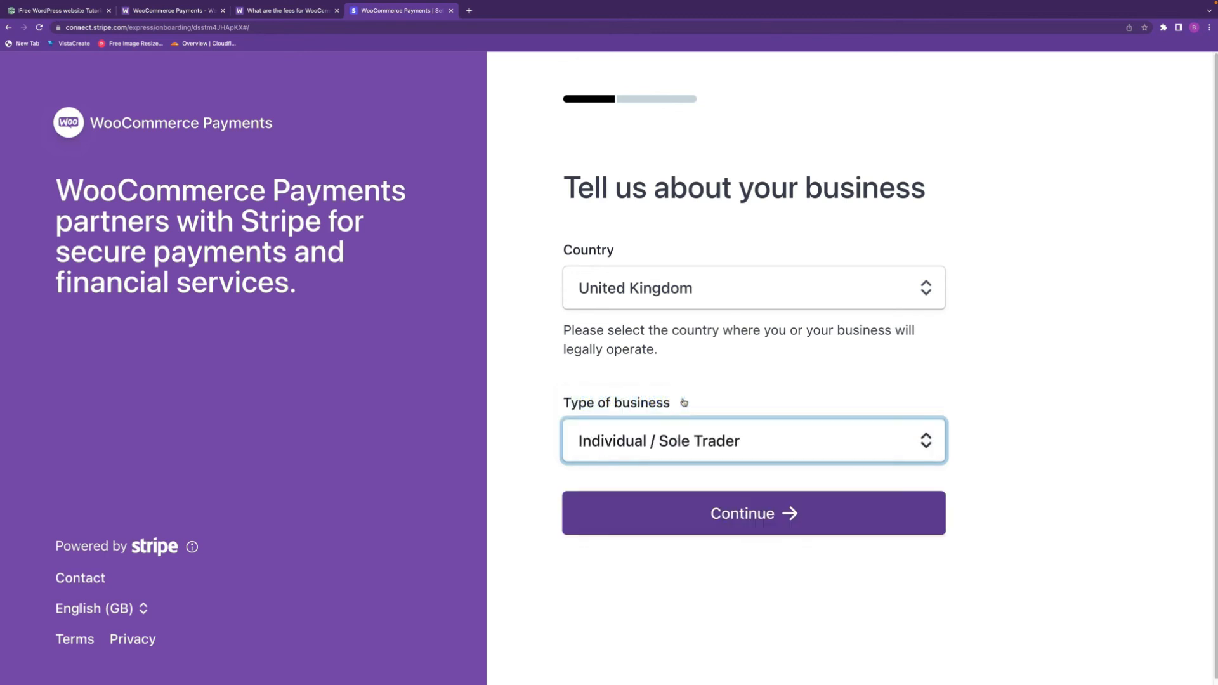
click(756, 520)
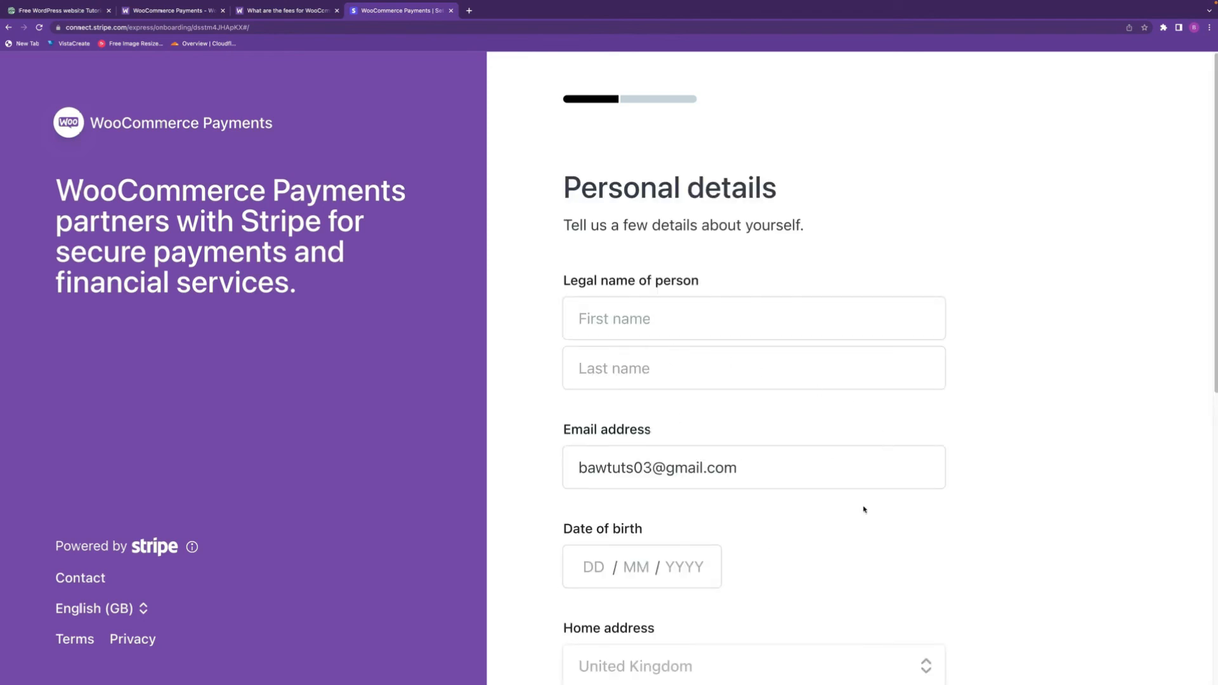
- Choose Clothing and accessories as the business industry and continue
drag(1216, 272, 1205, 527)
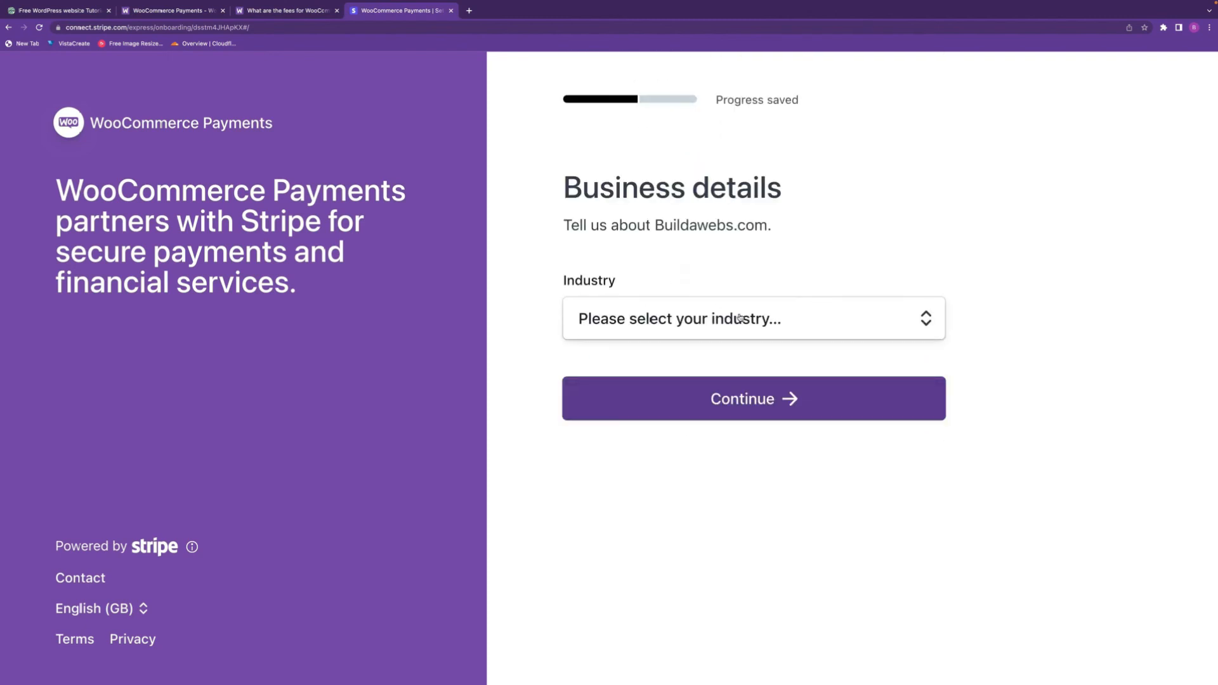
click(739, 317)
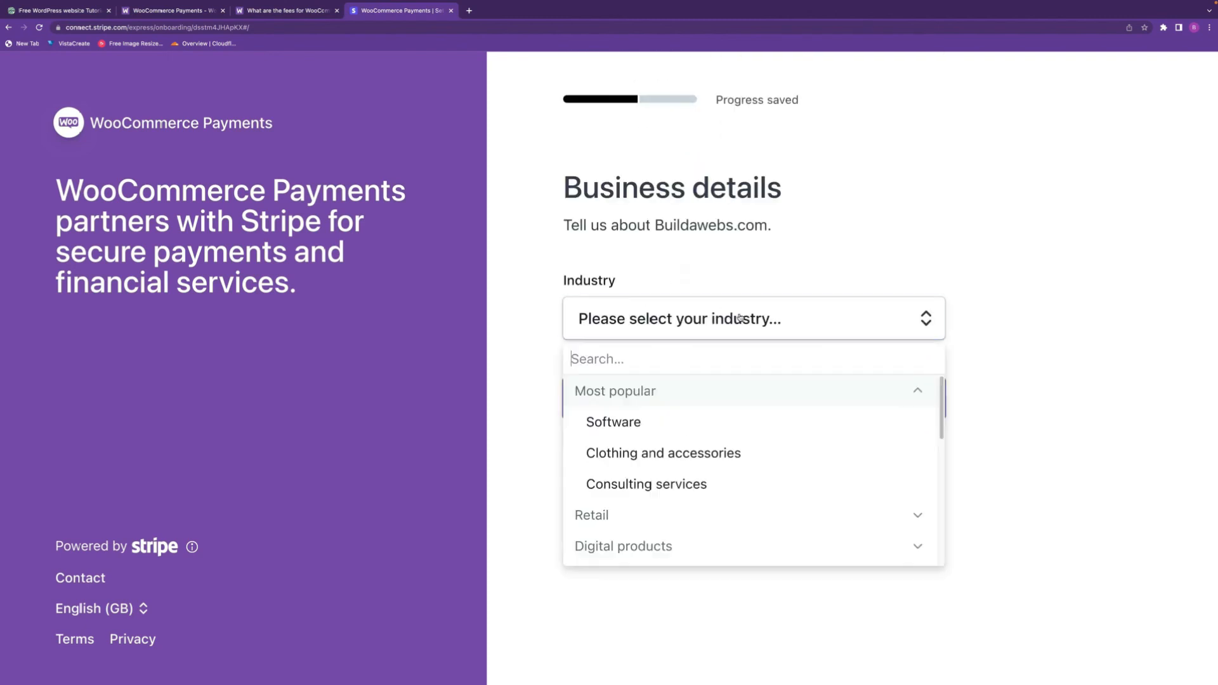
click(706, 460)
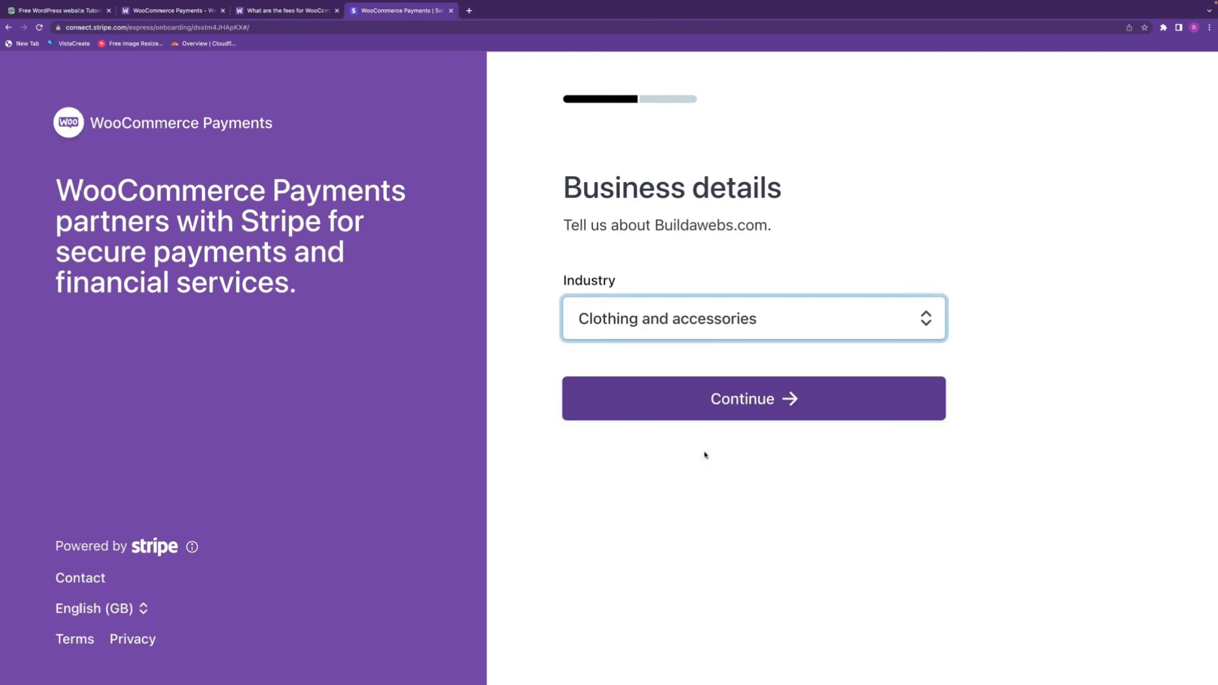
click(753, 400)
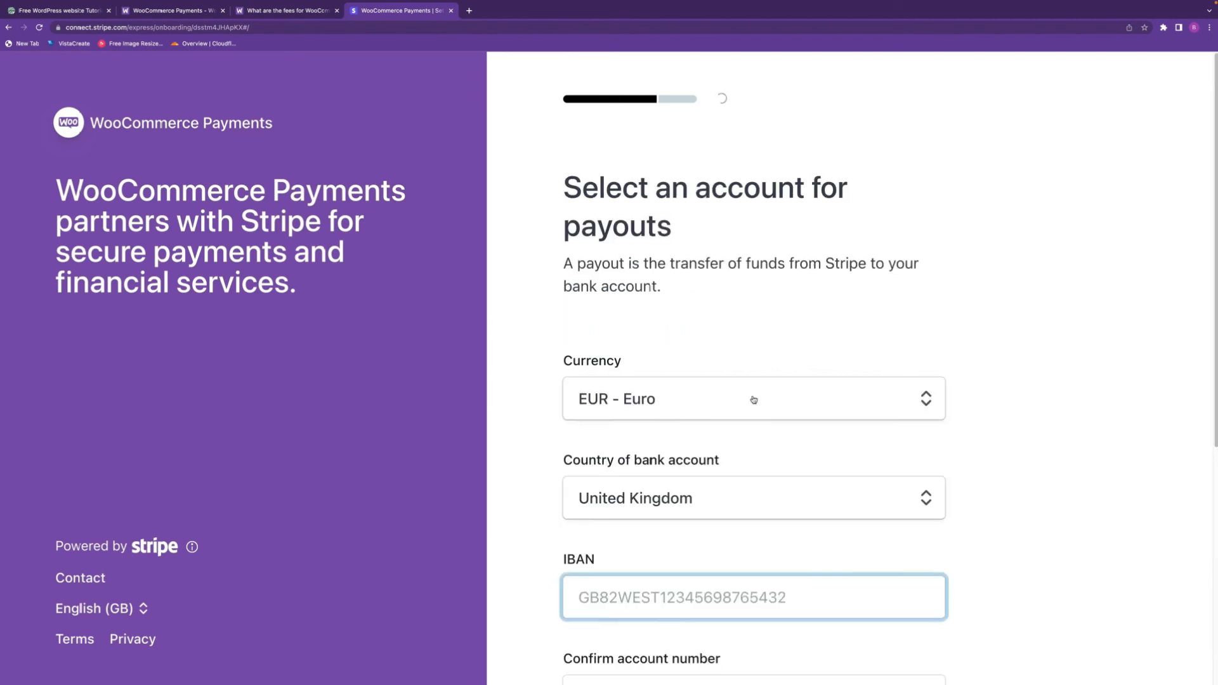
- Set the payout currency to GBP - British Pound and save the UK bank account
click(751, 411)
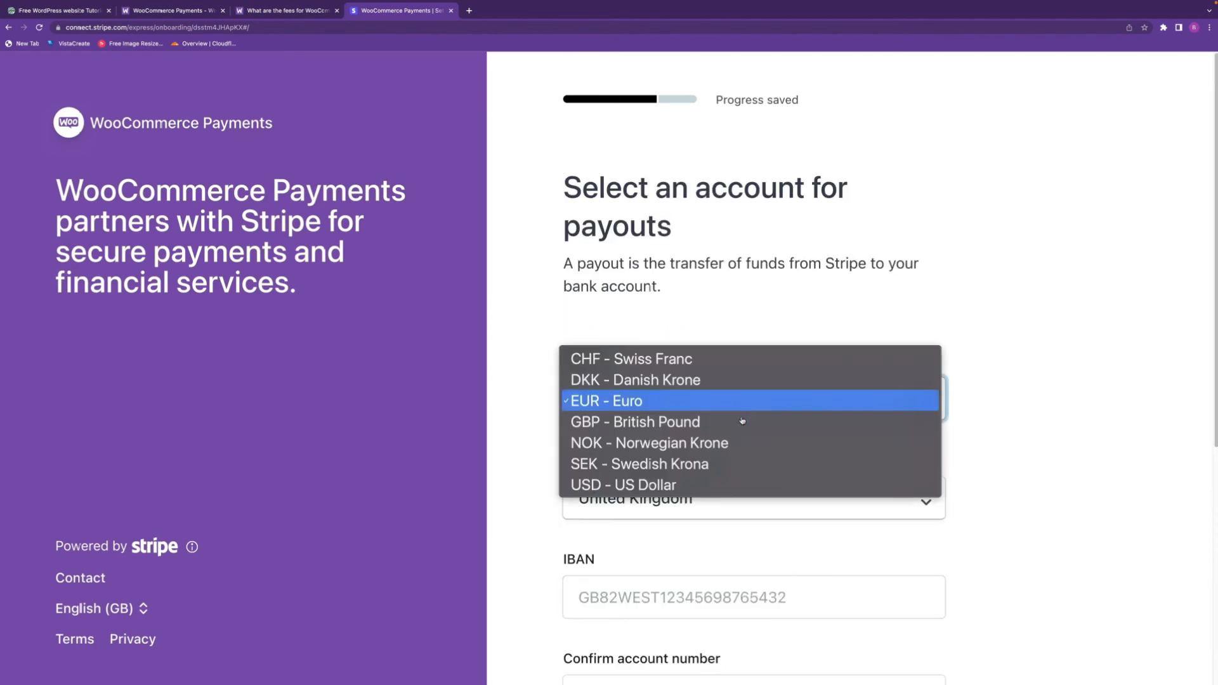
click(743, 422)
click(744, 410)
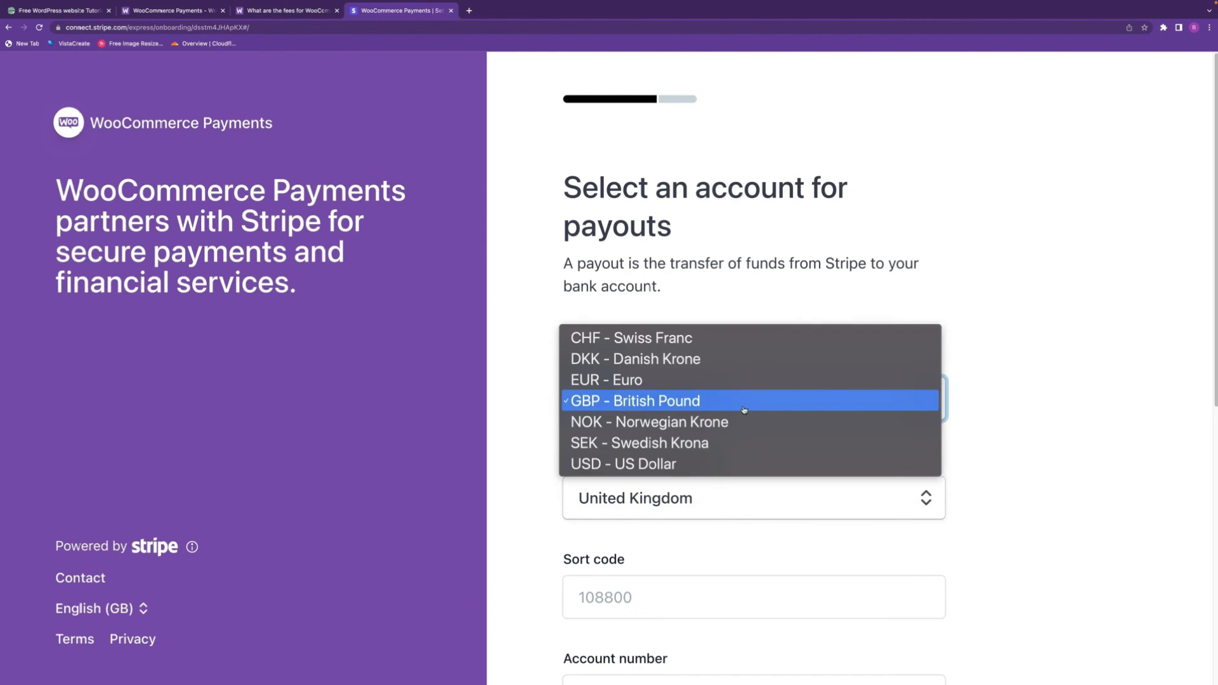
click(1026, 409)
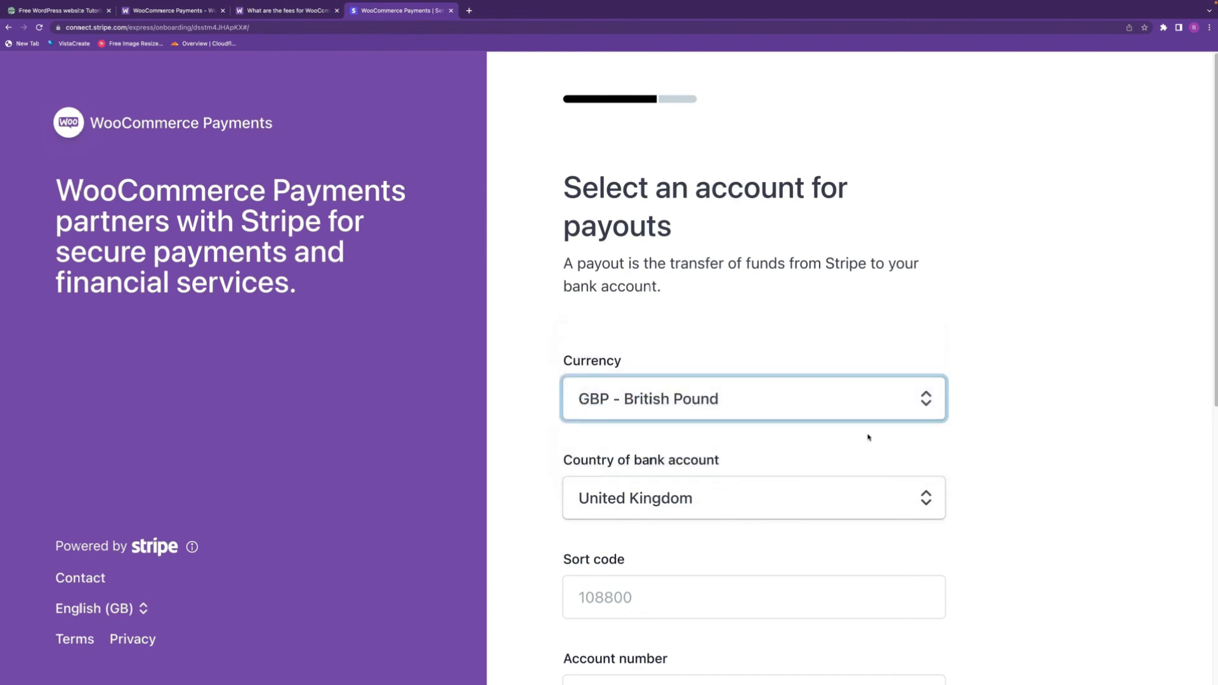
scroll(768, 516, down, 3)
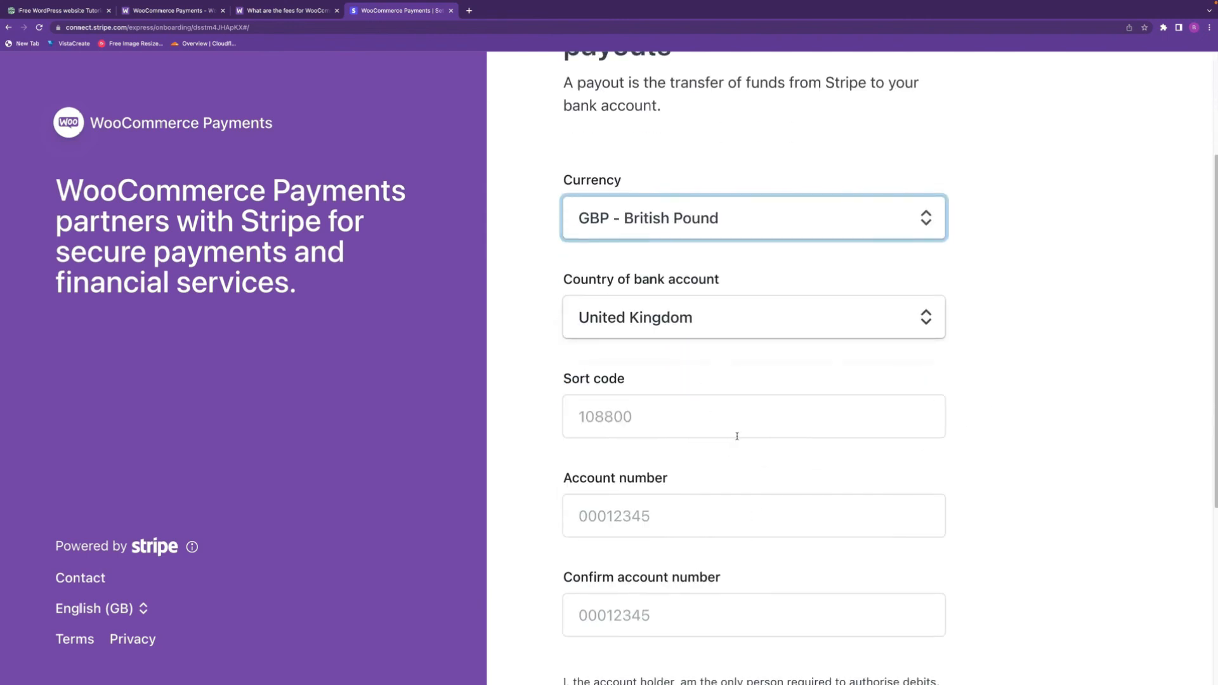
scroll(749, 452, down, 3)
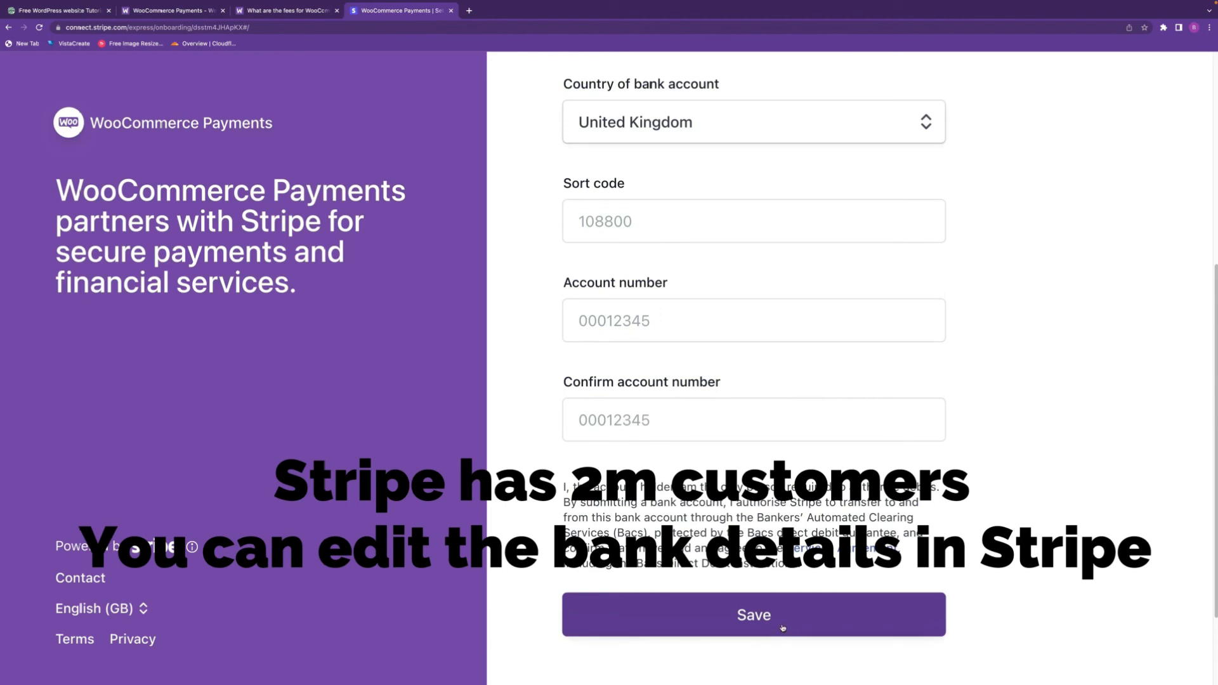
click(783, 628)
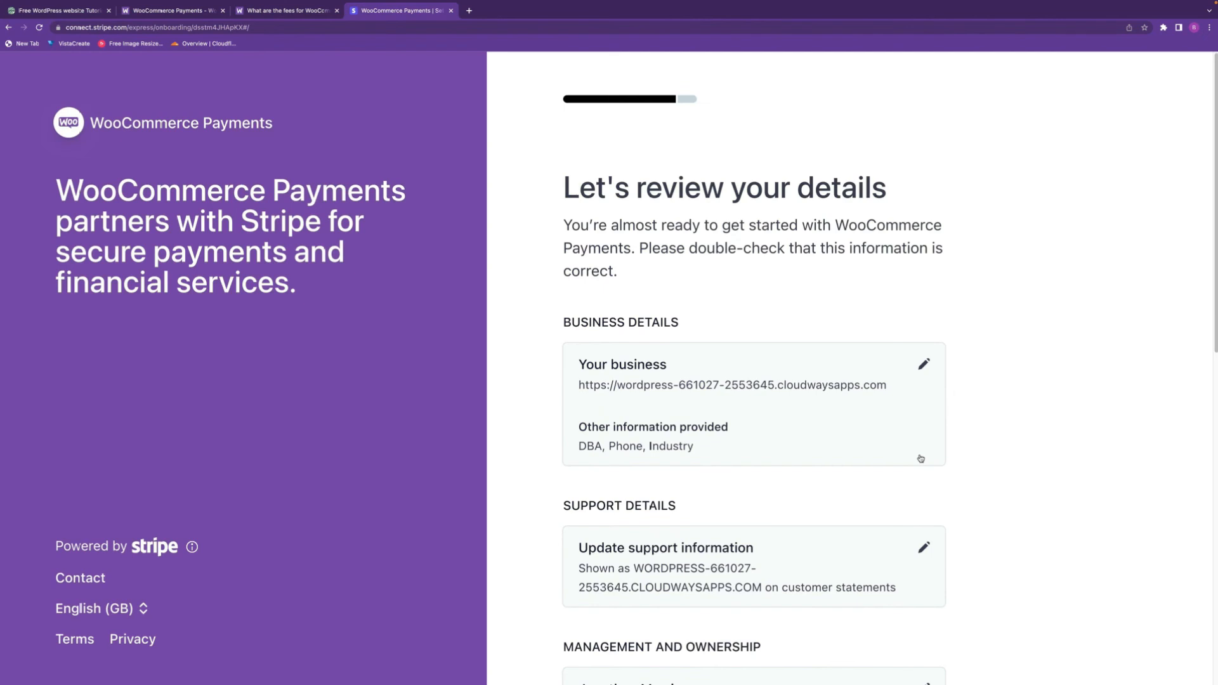
- Confirm the reviewed business and support details to finish Stripe onboarding
click(920, 458)
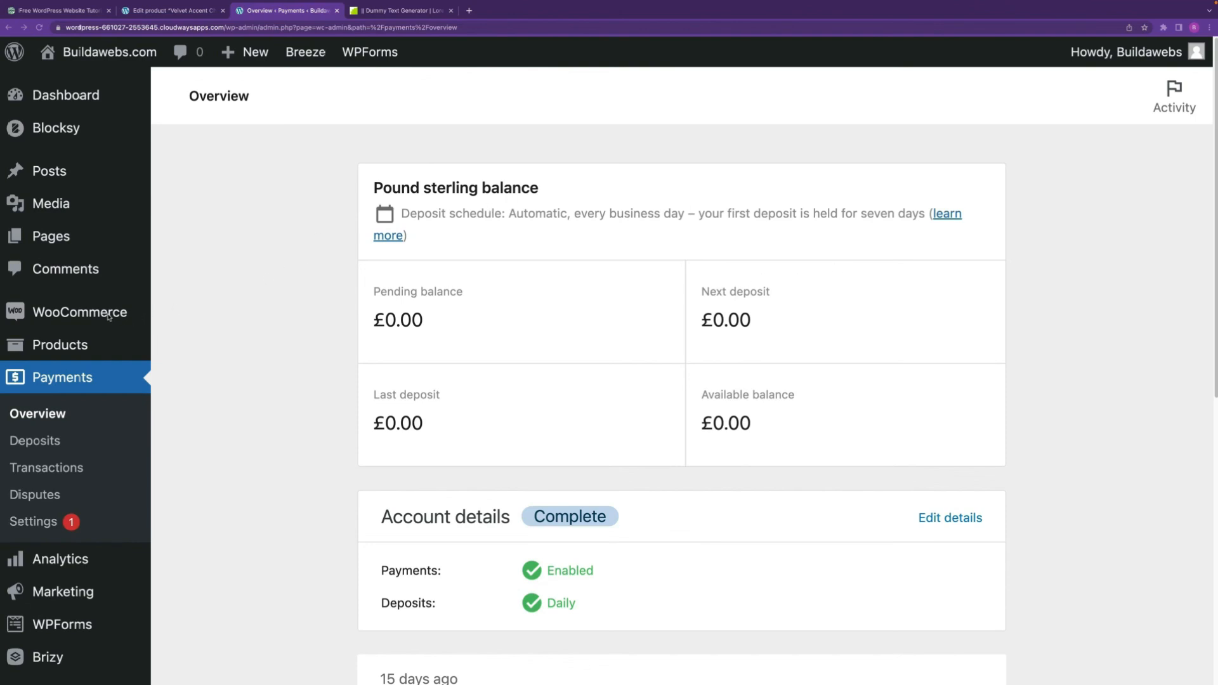
- In WooCommerce Settings > Payments, tick Enable test mode and save the changes
mouse_move(94, 313)
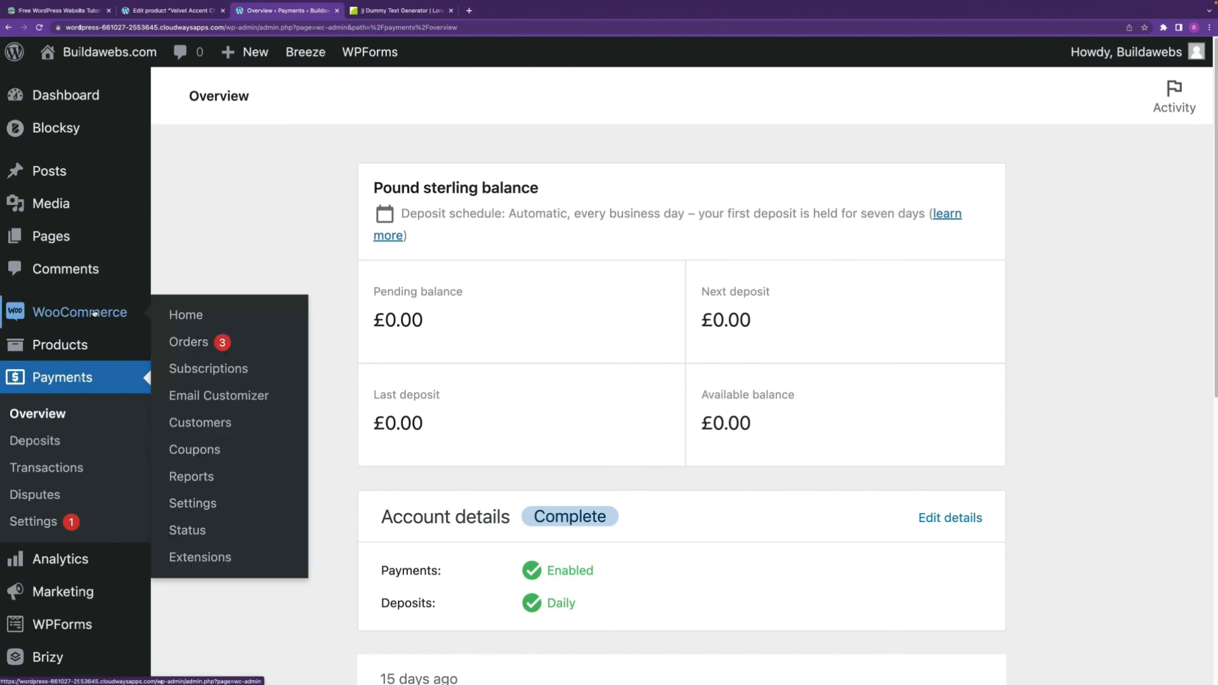
click(196, 504)
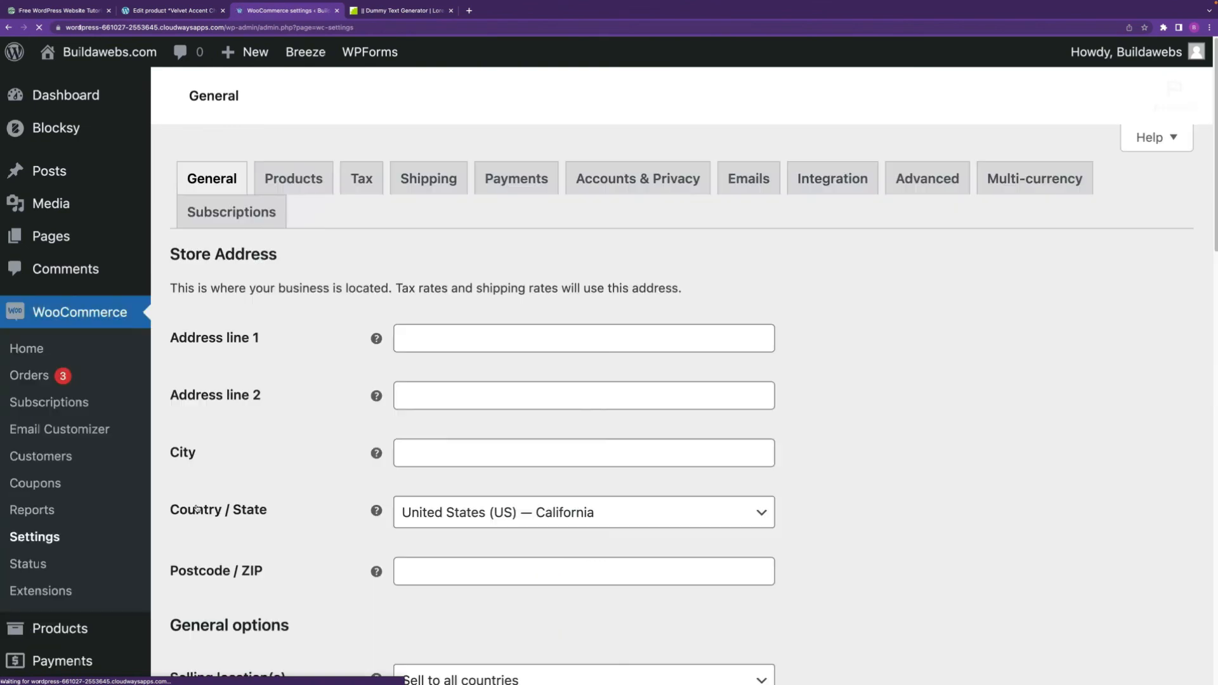
click(504, 179)
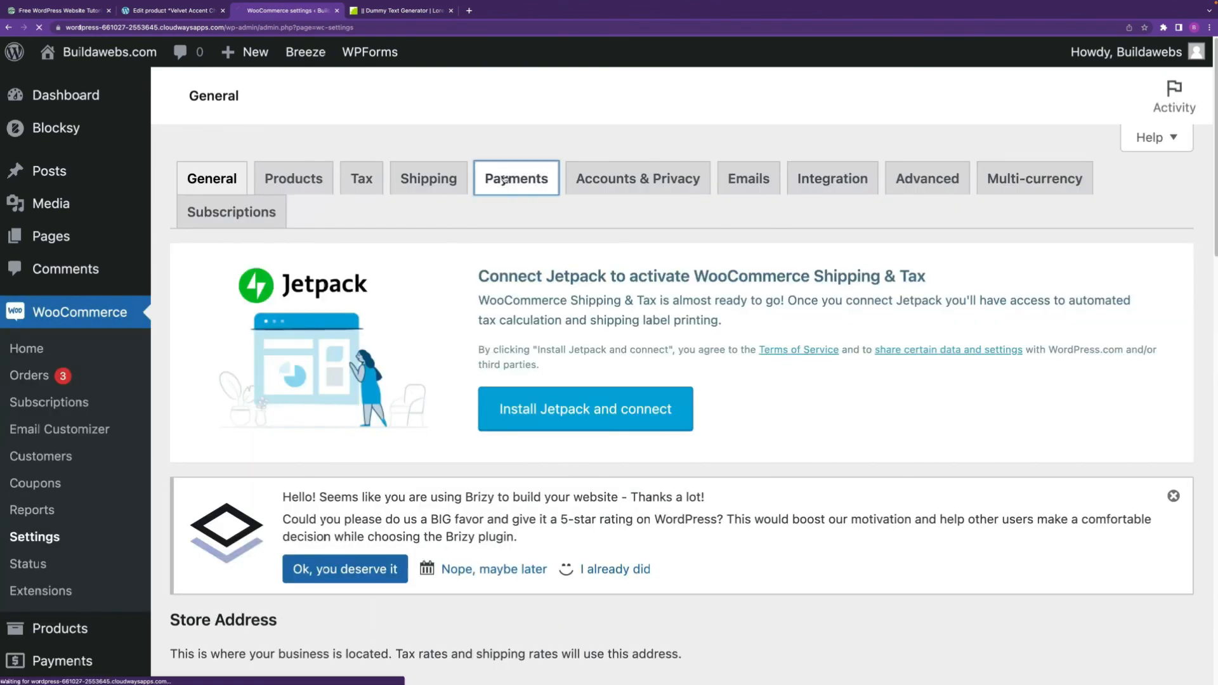
scroll(672, 543, down, 2)
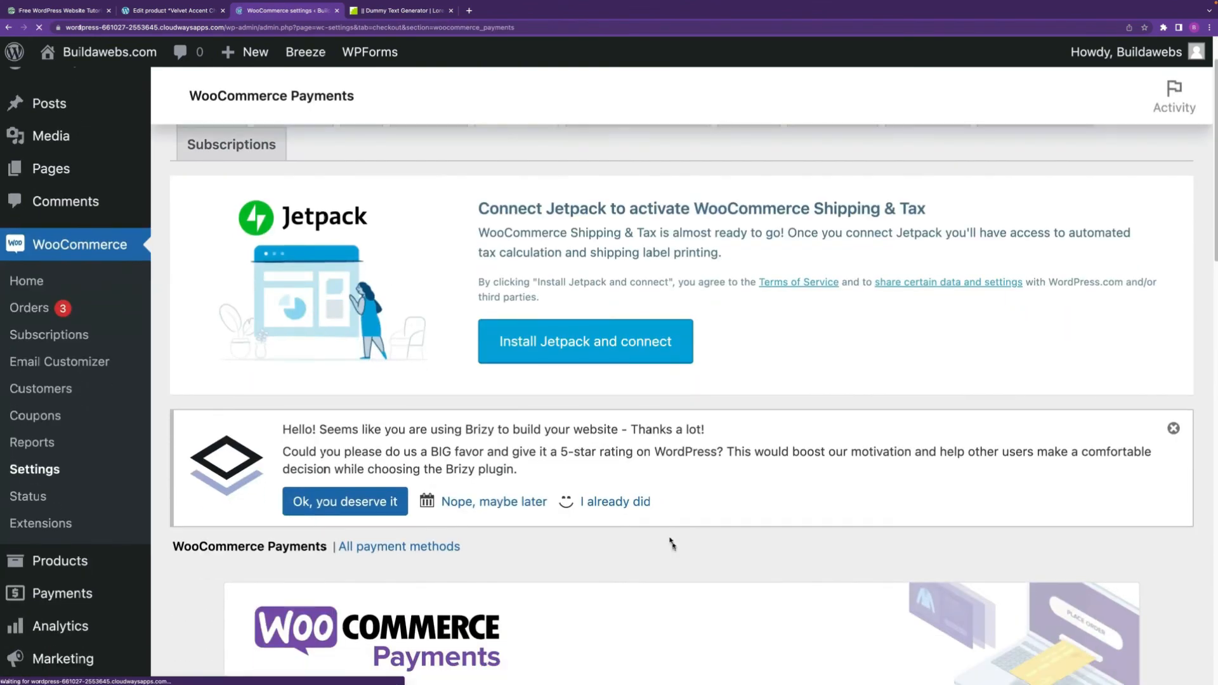
scroll(672, 544, down, 6)
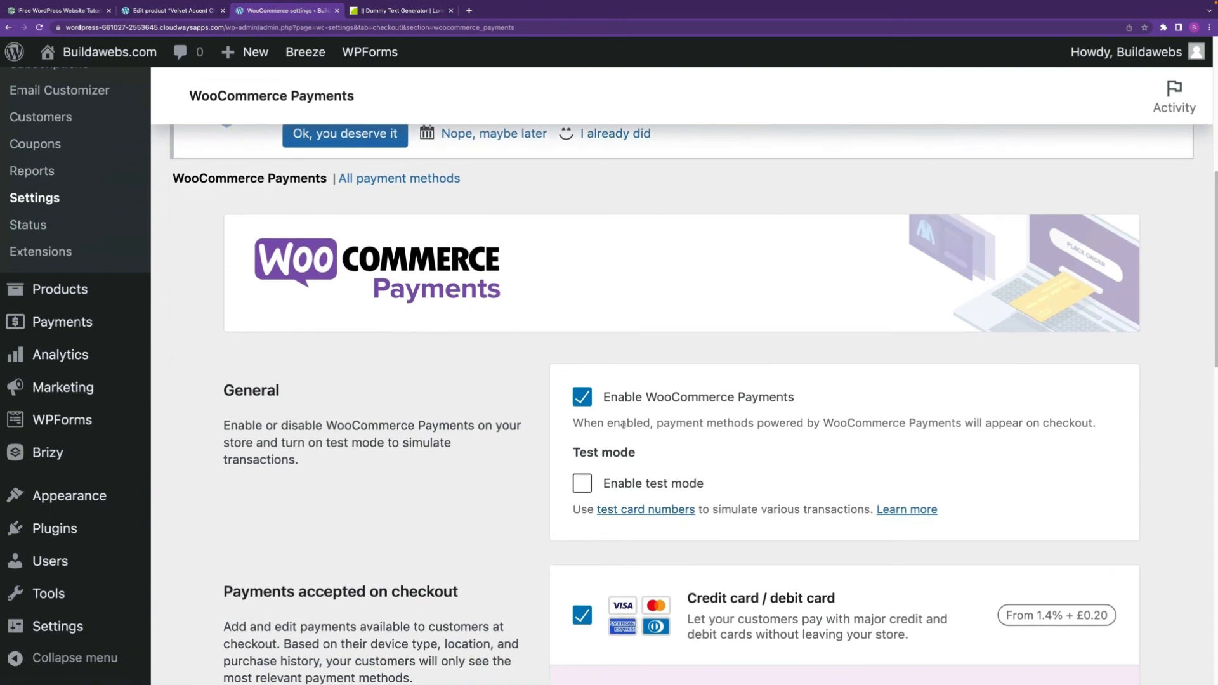
click(583, 485)
scroll(583, 485, down, 15)
click(1102, 557)
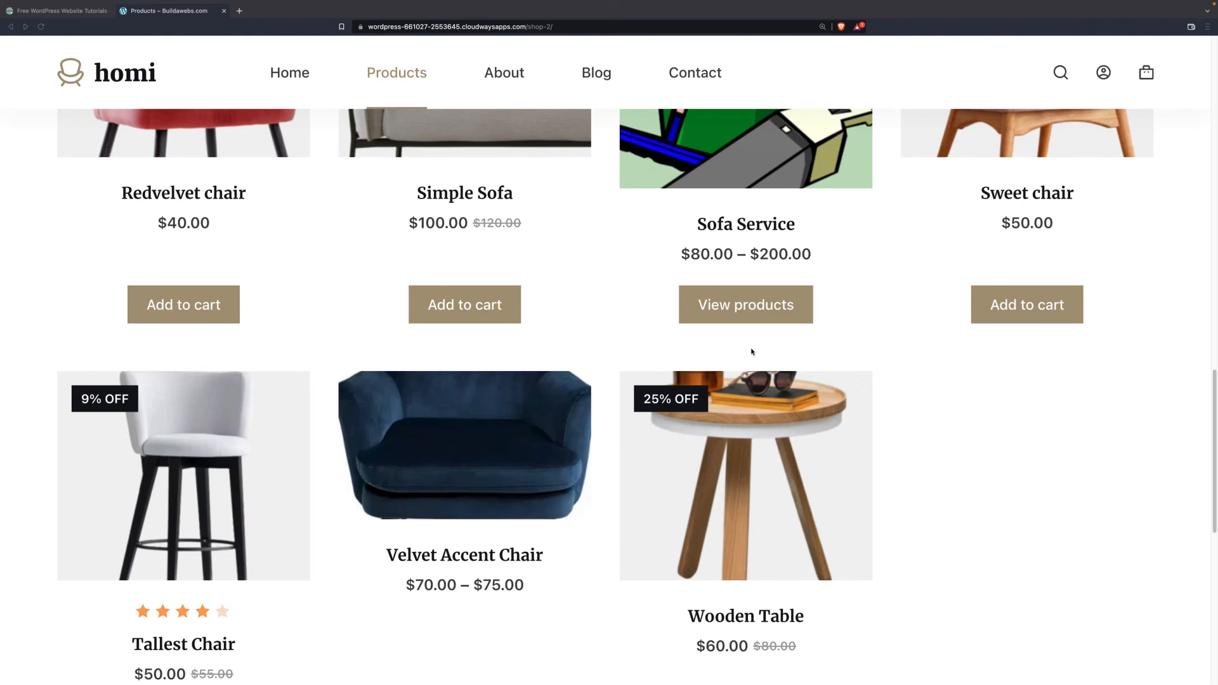
- Add the Velvet Accent Chair in Green to the cart and proceed to checkout
click(519, 444)
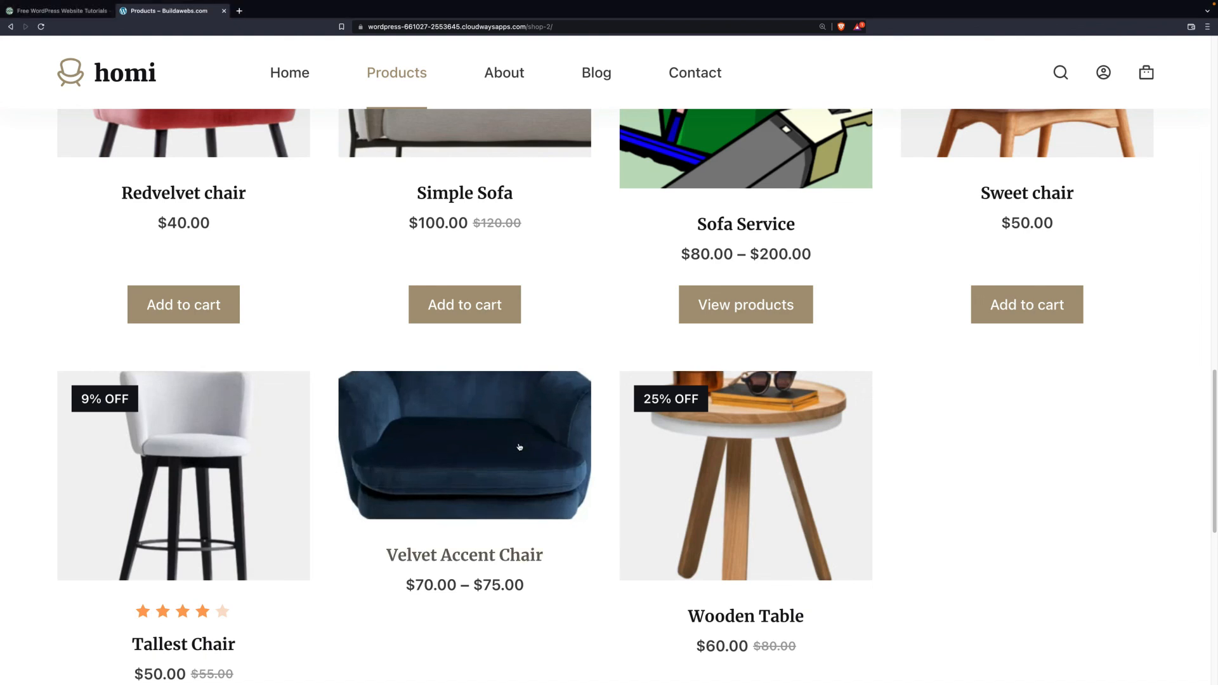
click(514, 443)
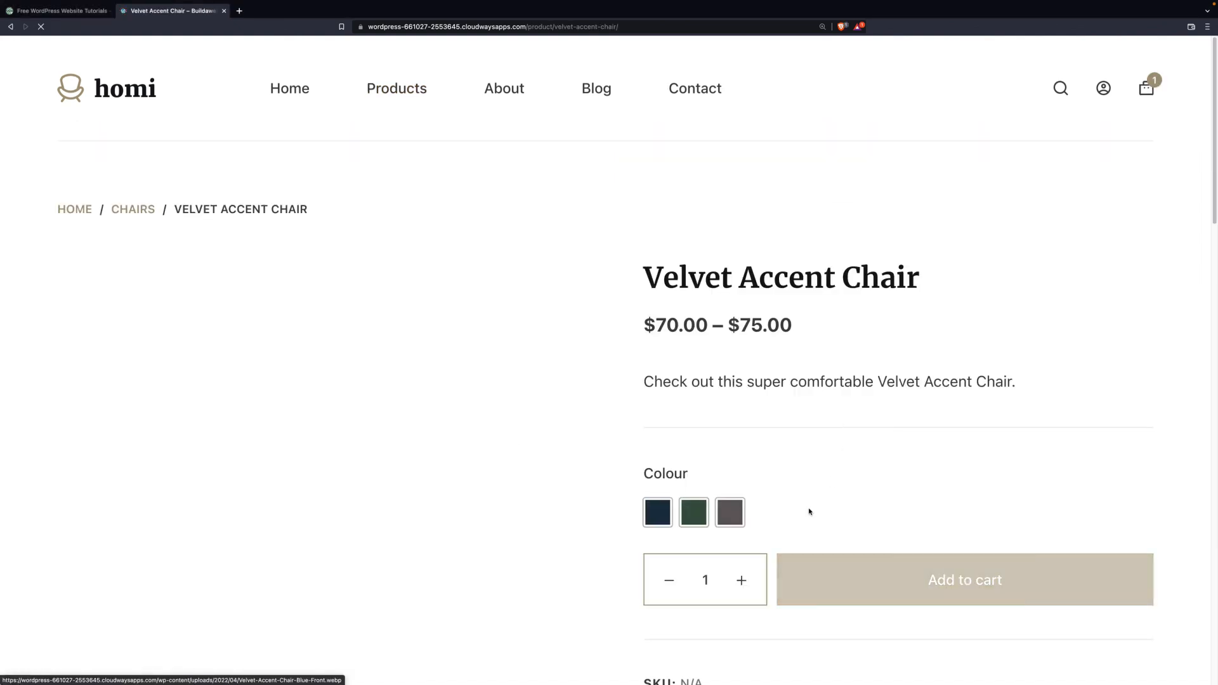
click(695, 516)
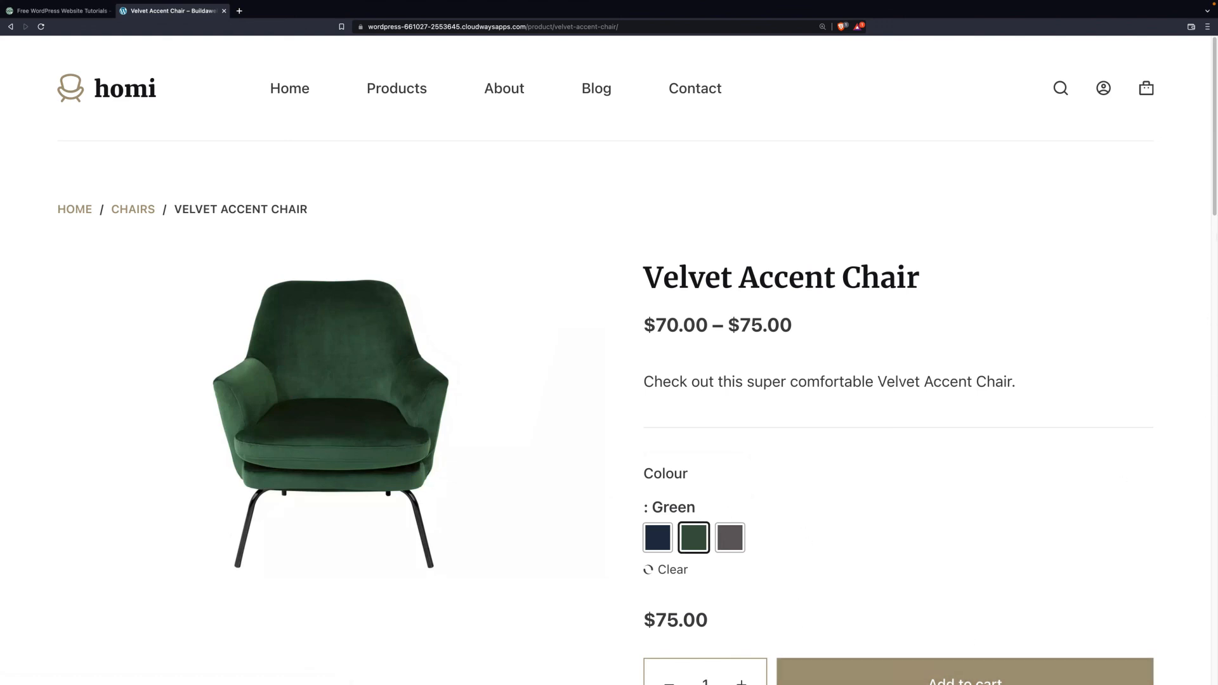
scroll(1213, 215, down, 3)
click(967, 529)
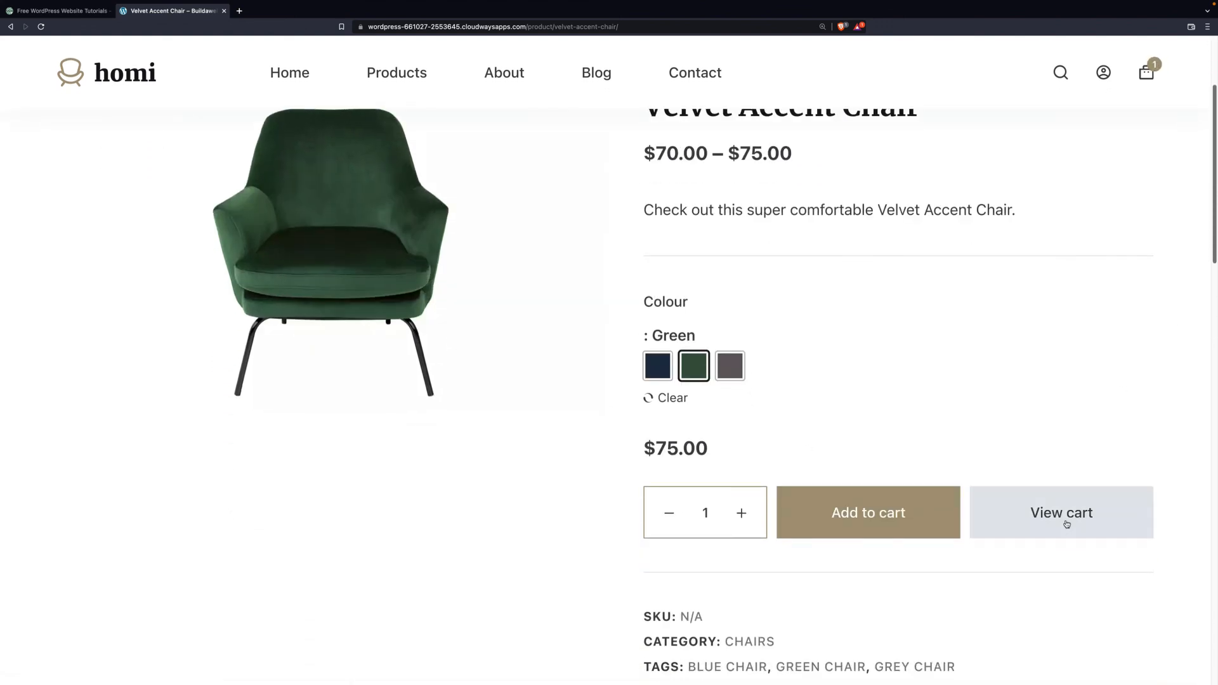
click(1066, 523)
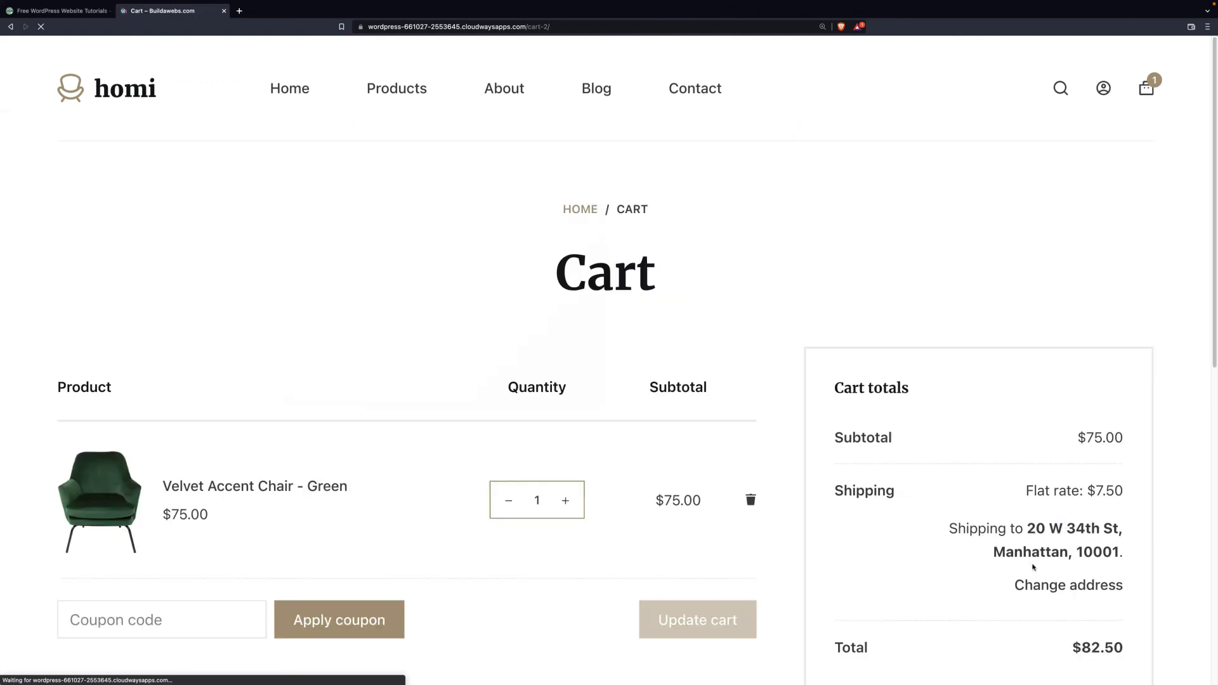
scroll(1041, 585, down, 4)
click(1026, 470)
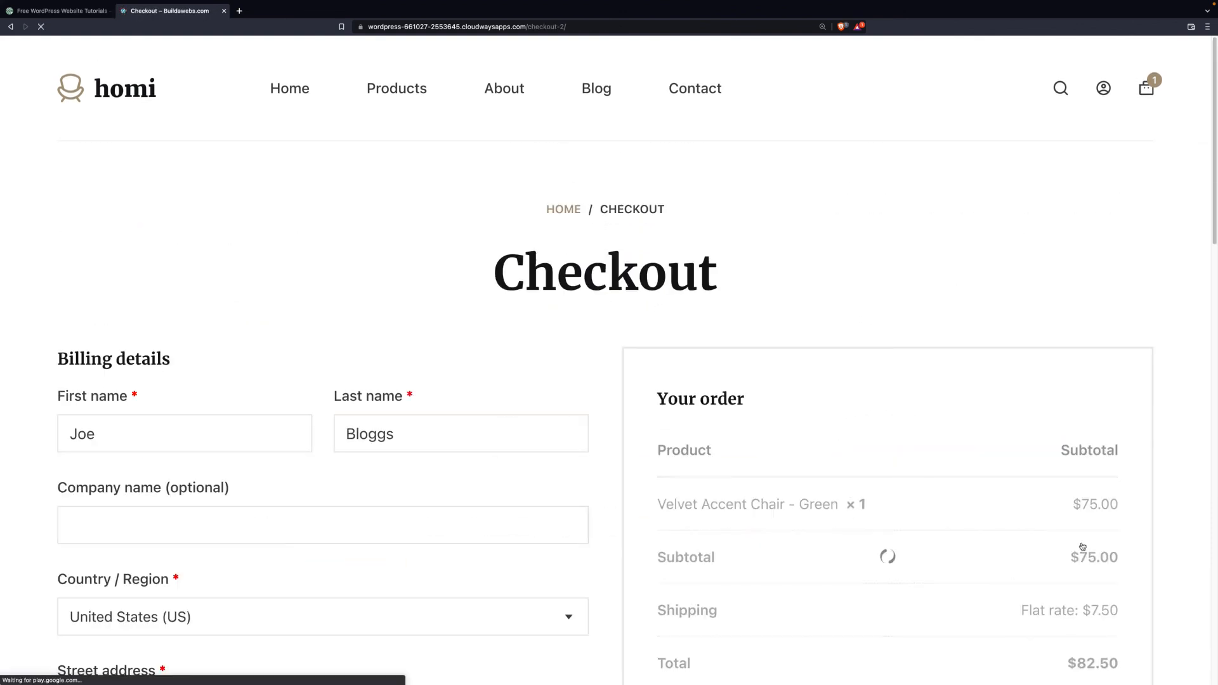
- Choose Credit card / debit card as the checkout payment method
scroll(1081, 547, down, 1)
scroll(1073, 548, down, 1)
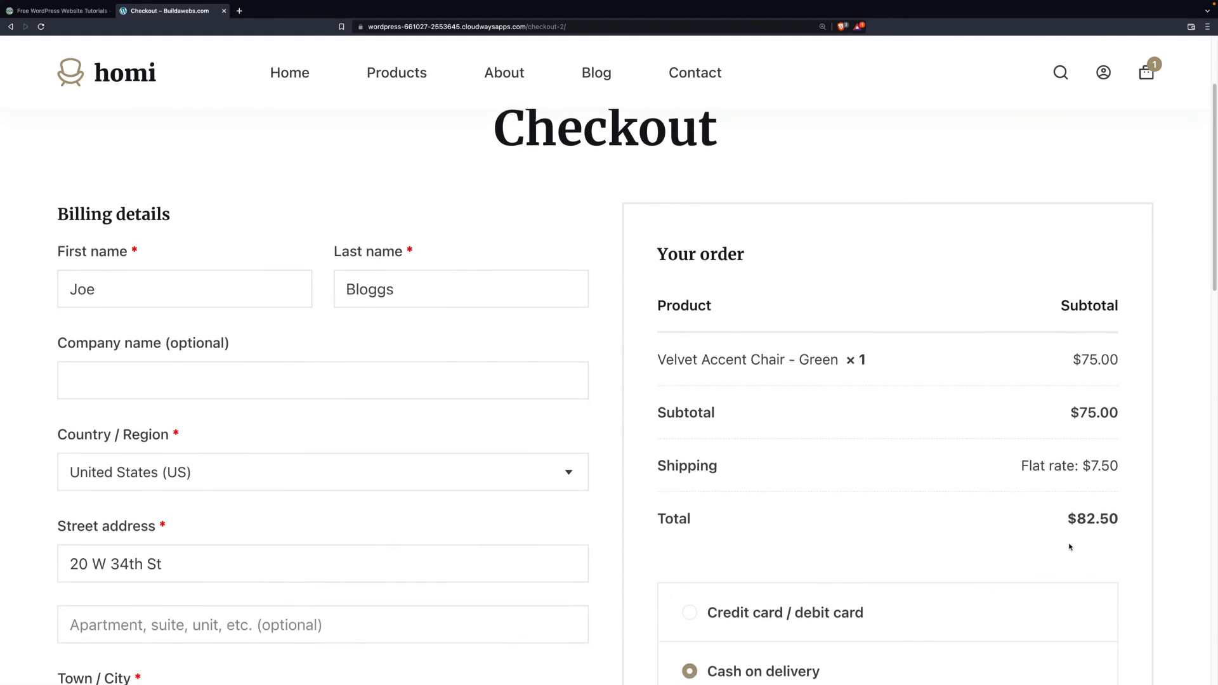
scroll(1069, 546, down, 1)
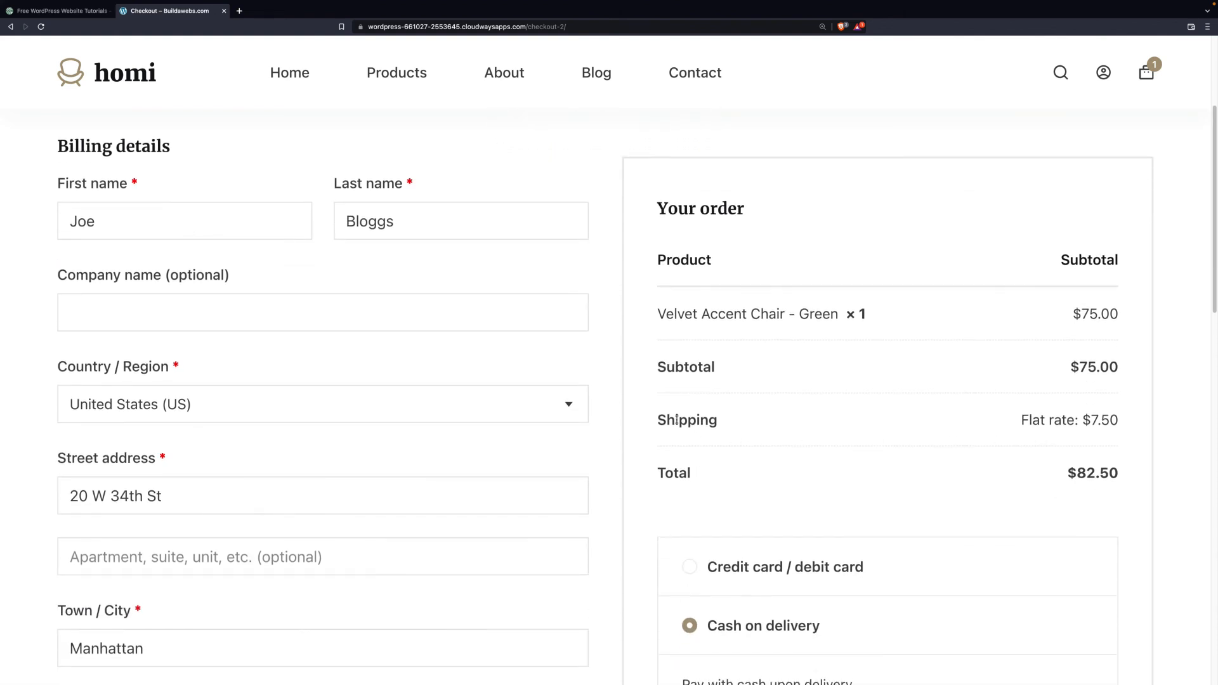
scroll(1039, 535, down, 1)
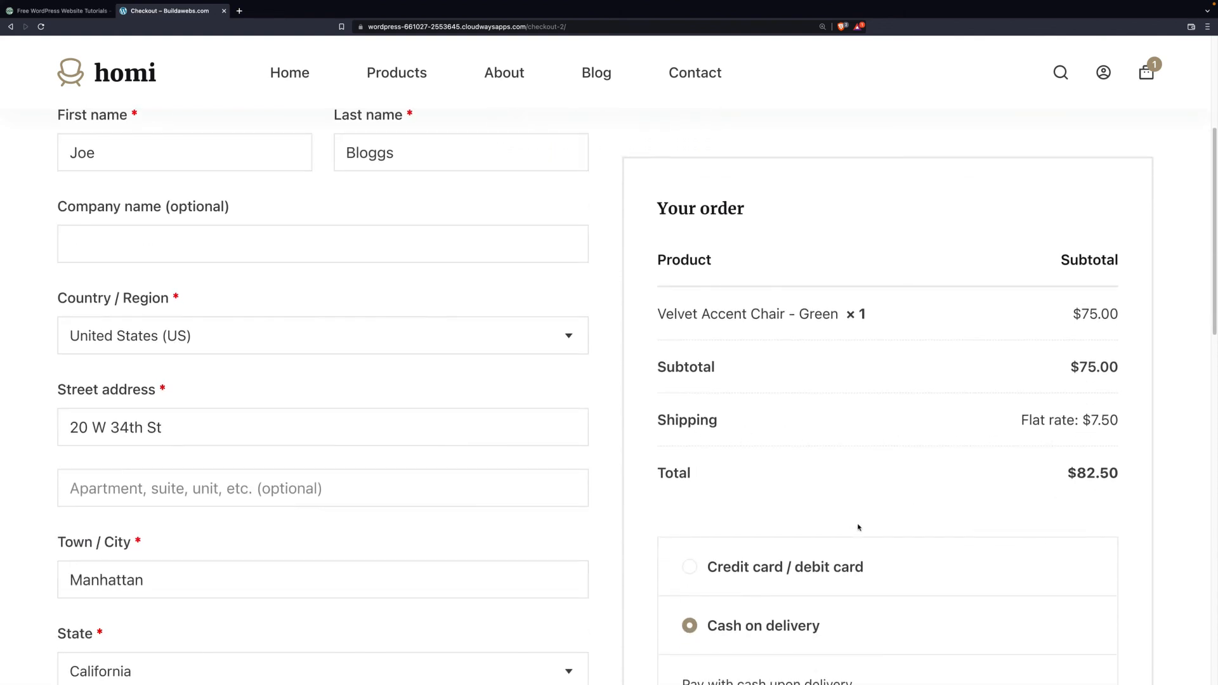
click(690, 566)
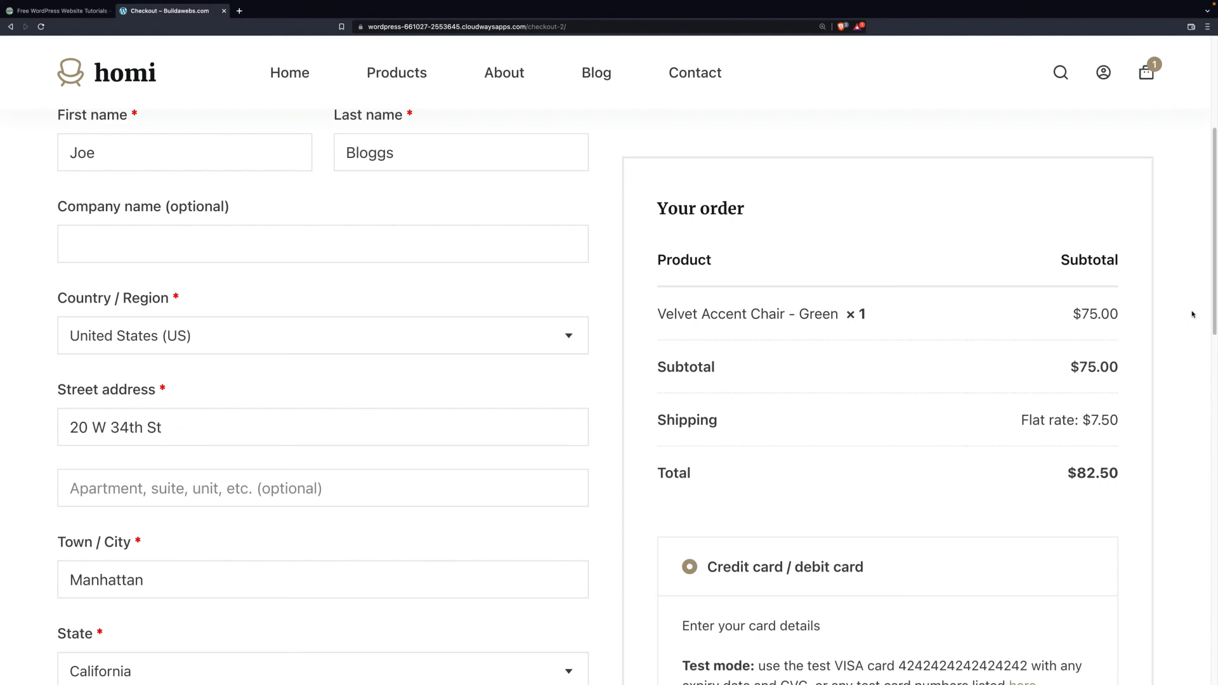
- Enter the test VISA card number, expiry and CVC, then place the $82.50 order
scroll(1214, 340, down, 4)
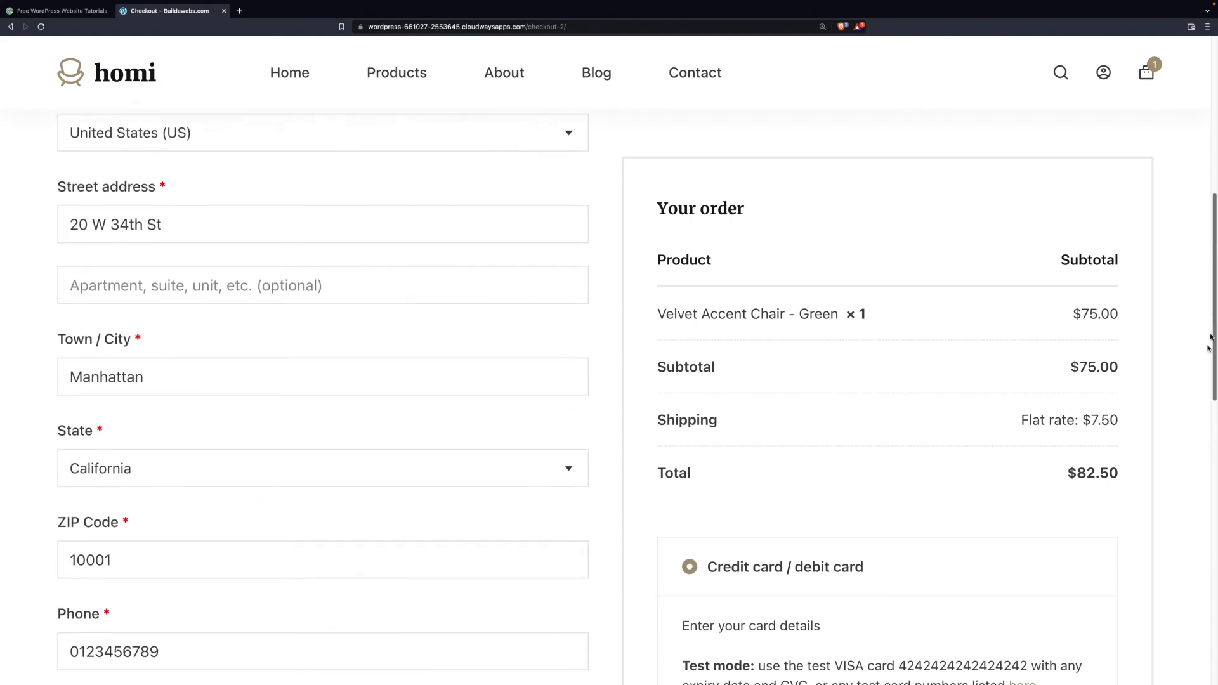
scroll(1214, 340, down, 3)
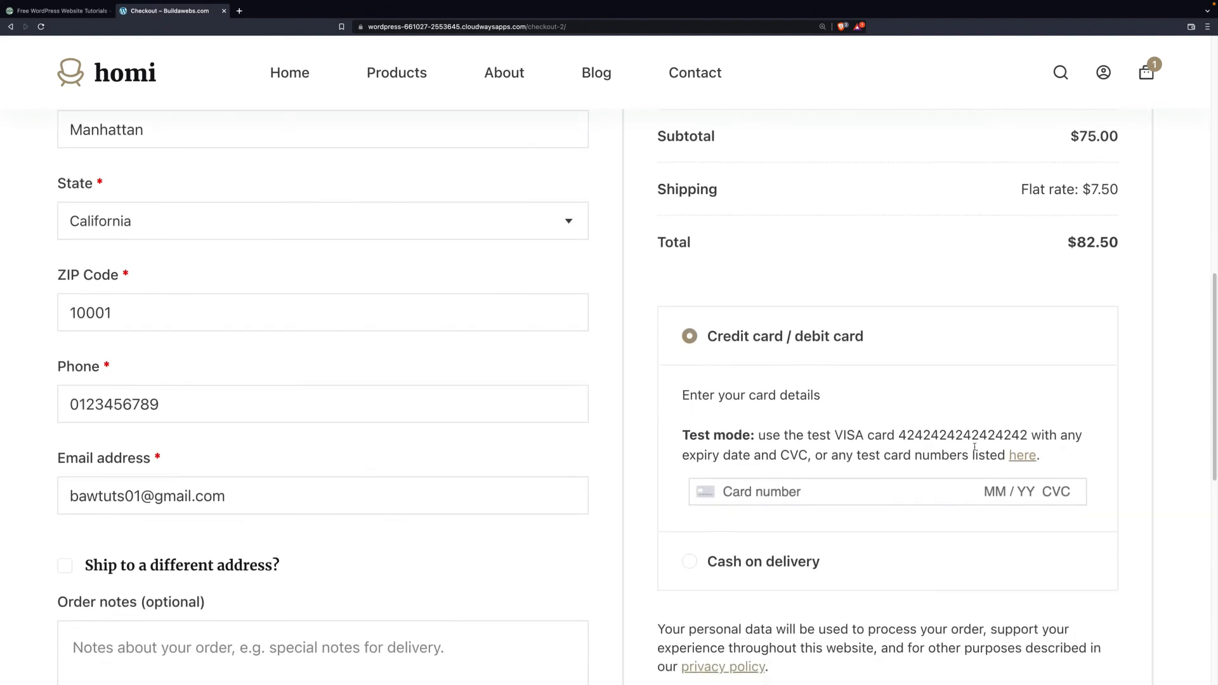
drag(899, 435, 1025, 432)
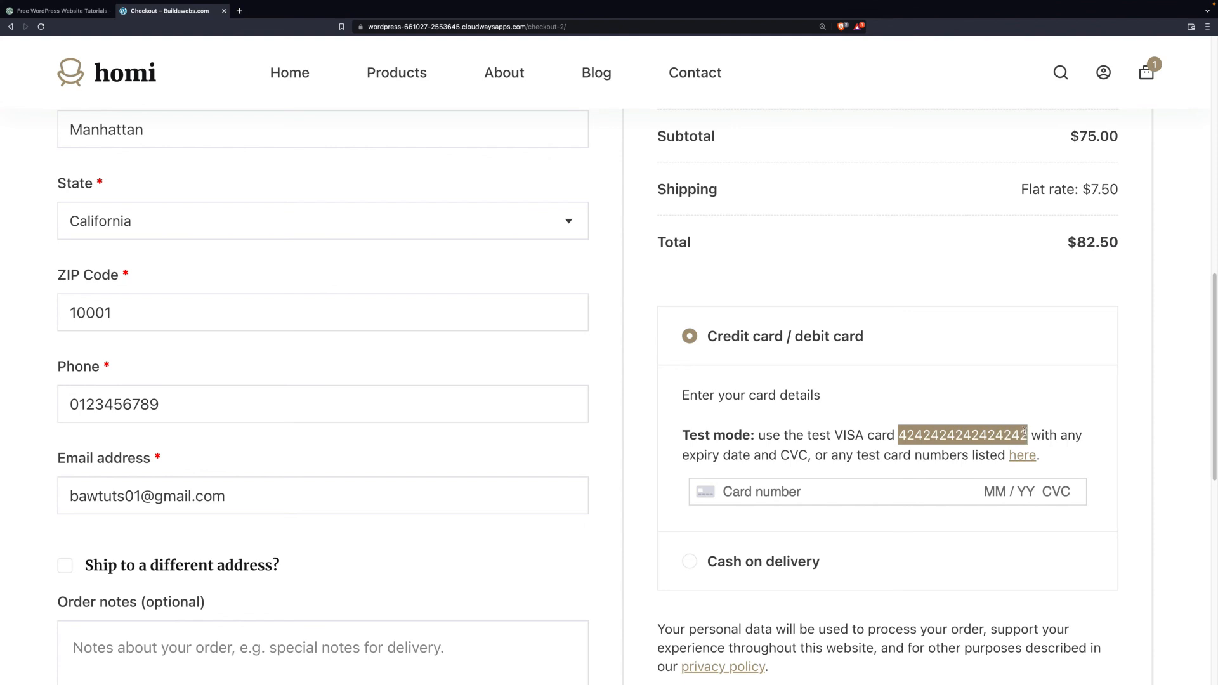
click(756, 498)
key(super+v)
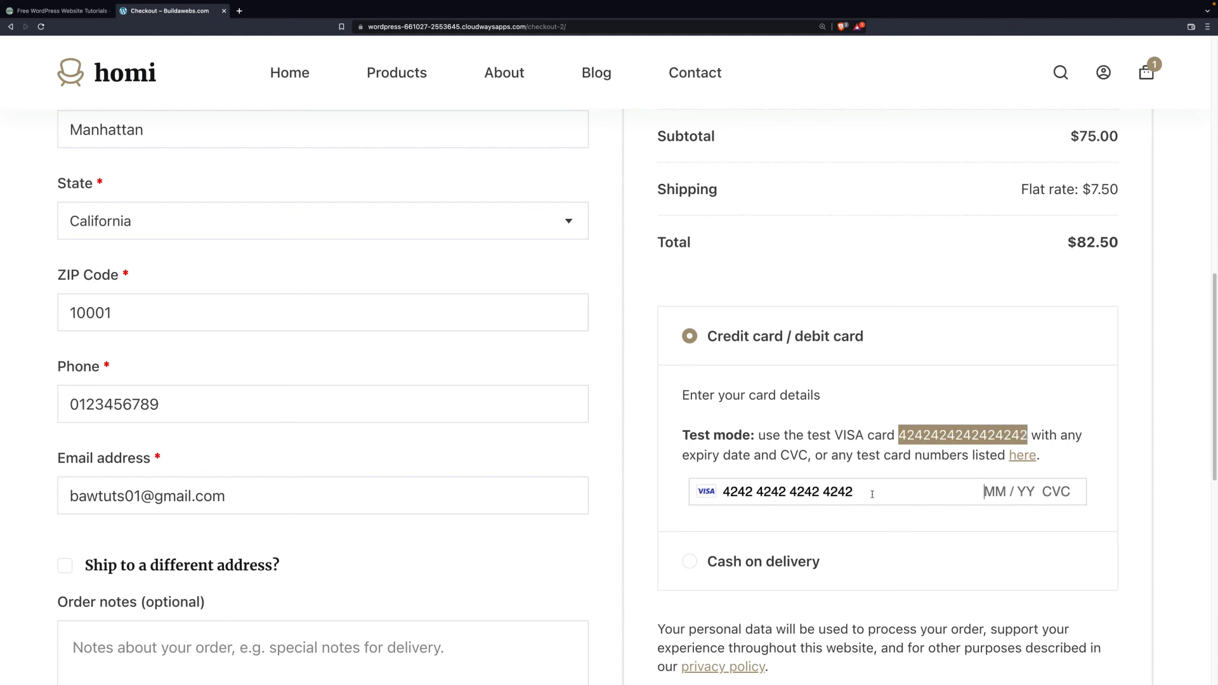
text(12 / 22 123)
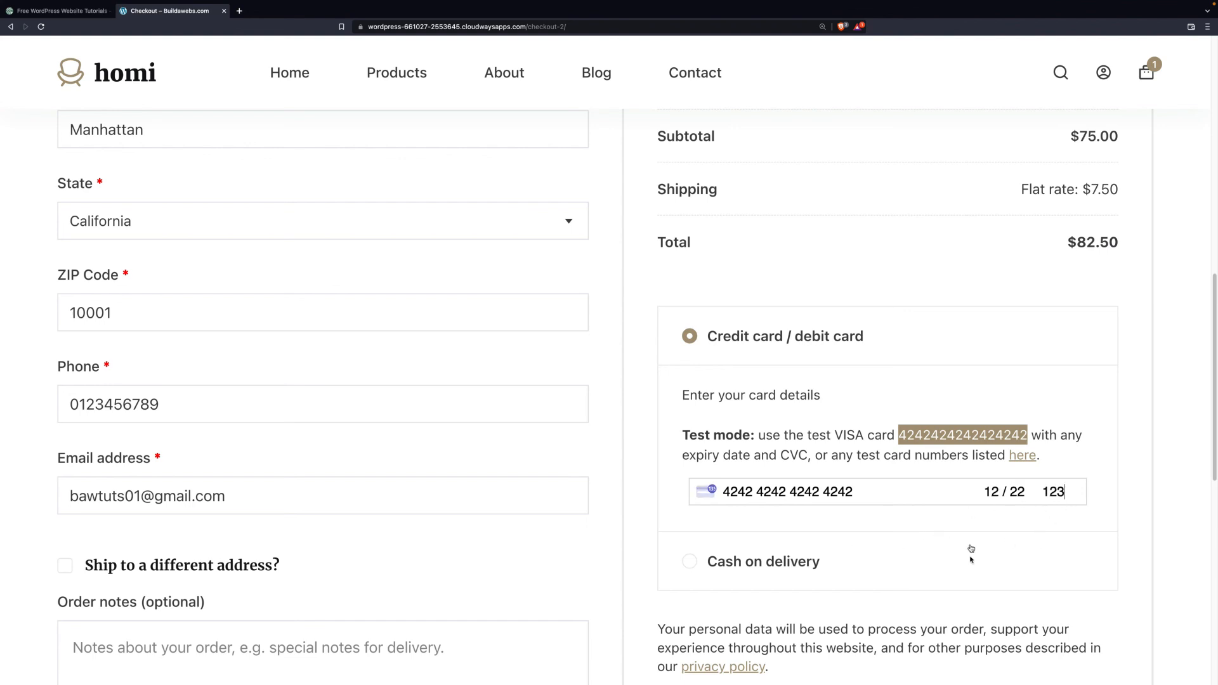
scroll(971, 549, down, 4)
click(918, 486)
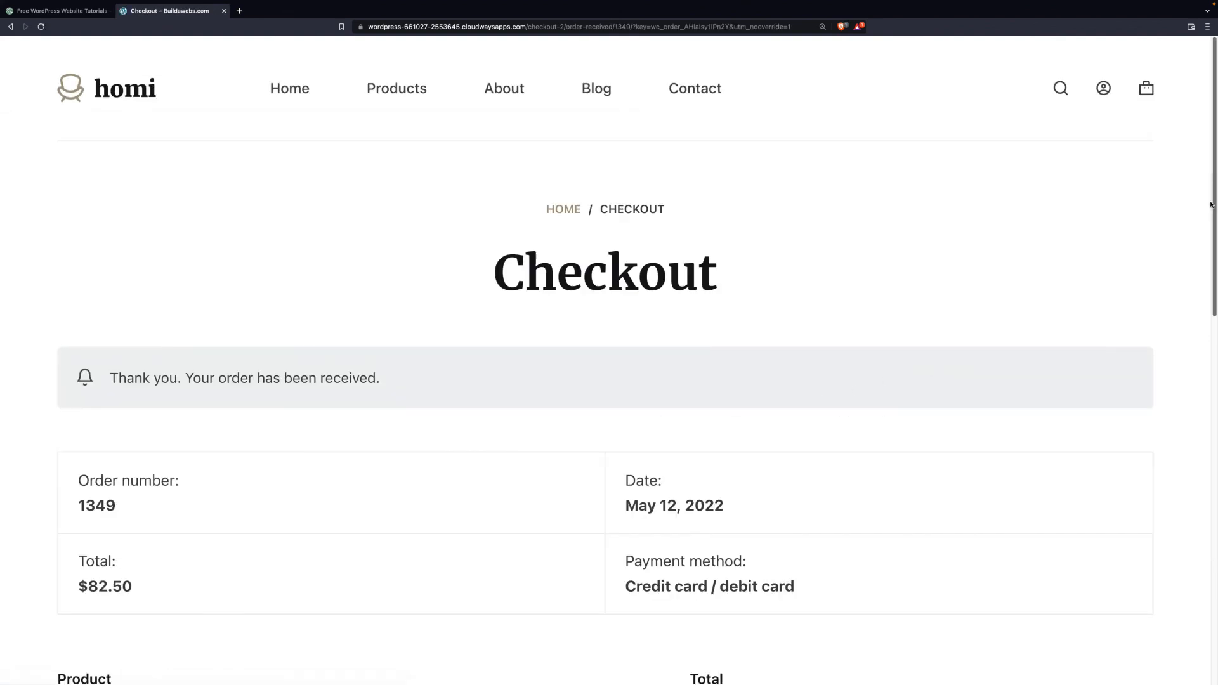
- Scroll through the order-received page to review the $82.50 green chair order details
scroll(1209, 266, down, 3)
scroll(1196, 311, down, 5)
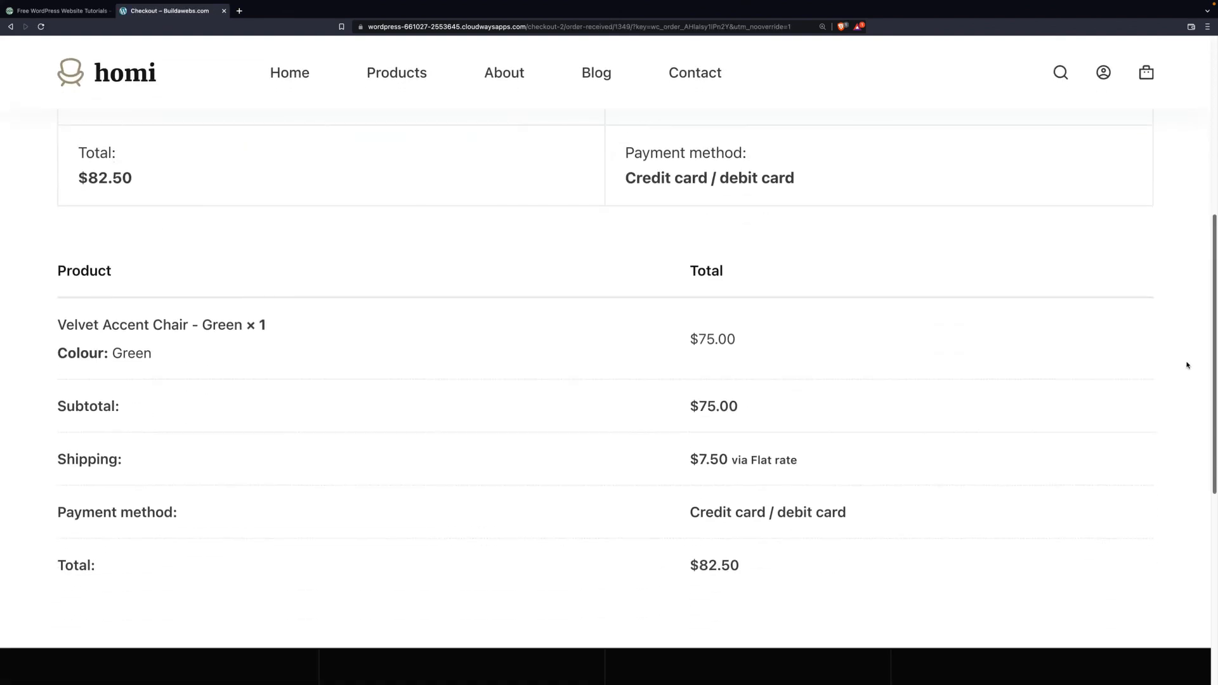
scroll(1189, 291, up, 3)
scroll(1180, 267, up, 2)
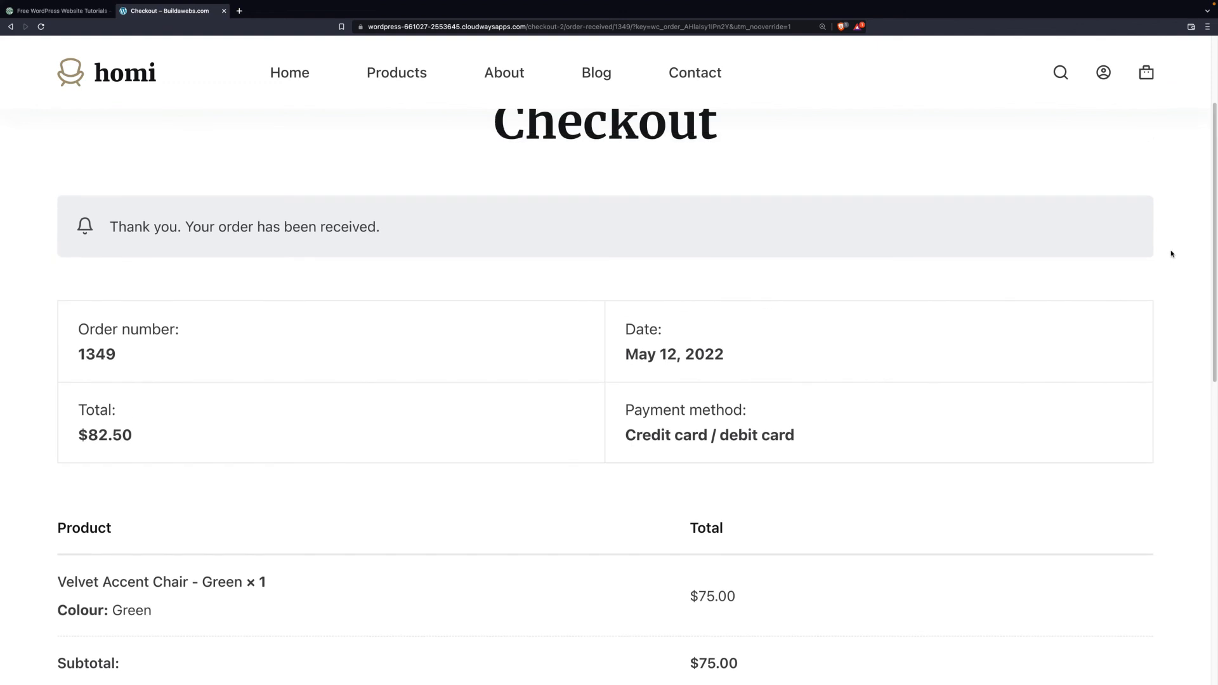
scroll(1196, 310, down, 5)
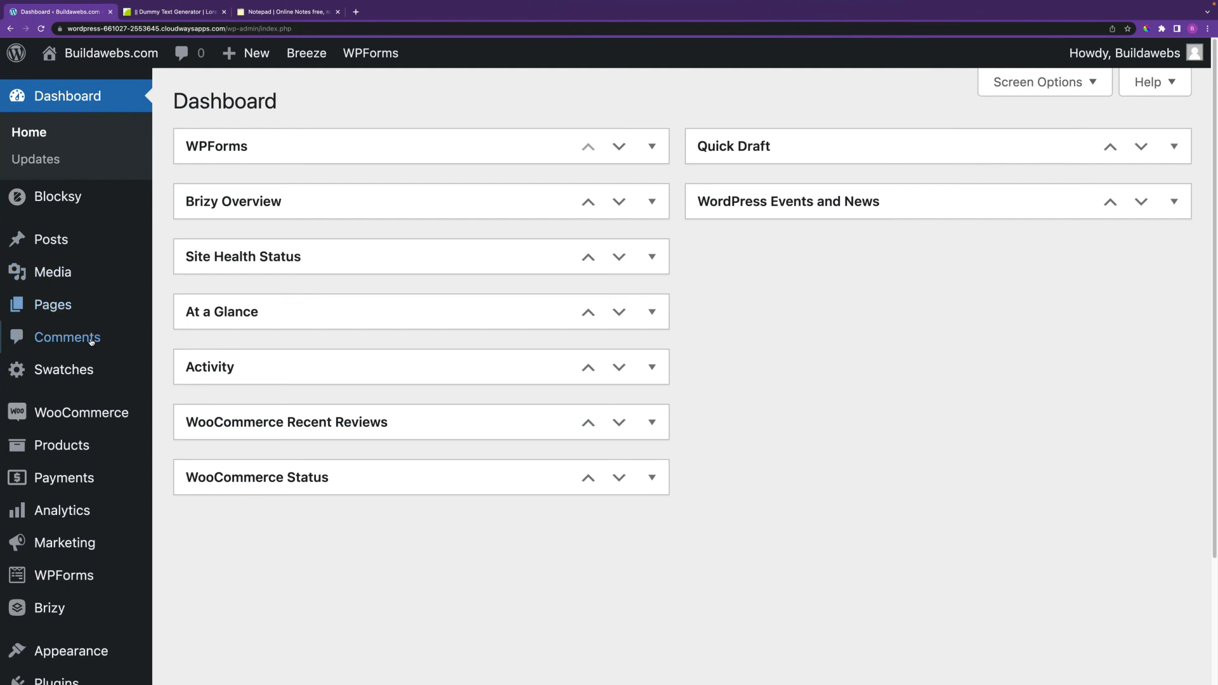
- Set the newest order #1349 to Completed, update it, and switch to the buildawebs.com tab
mouse_move(120, 413)
click(192, 416)
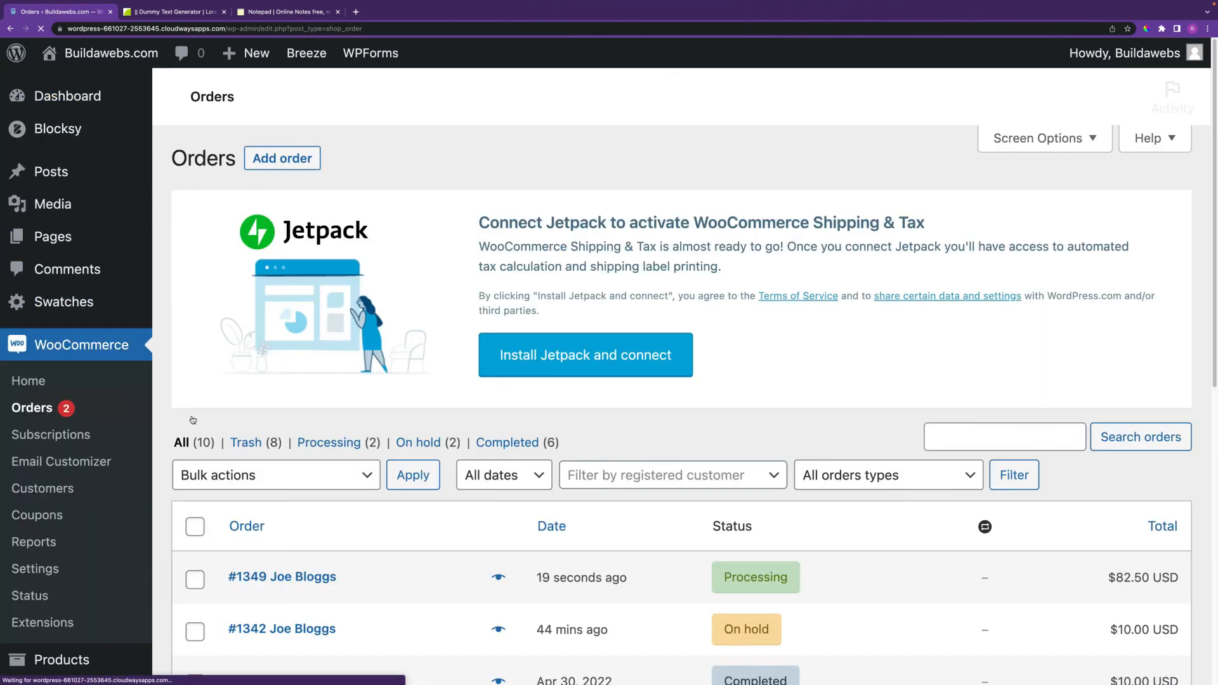
click(624, 580)
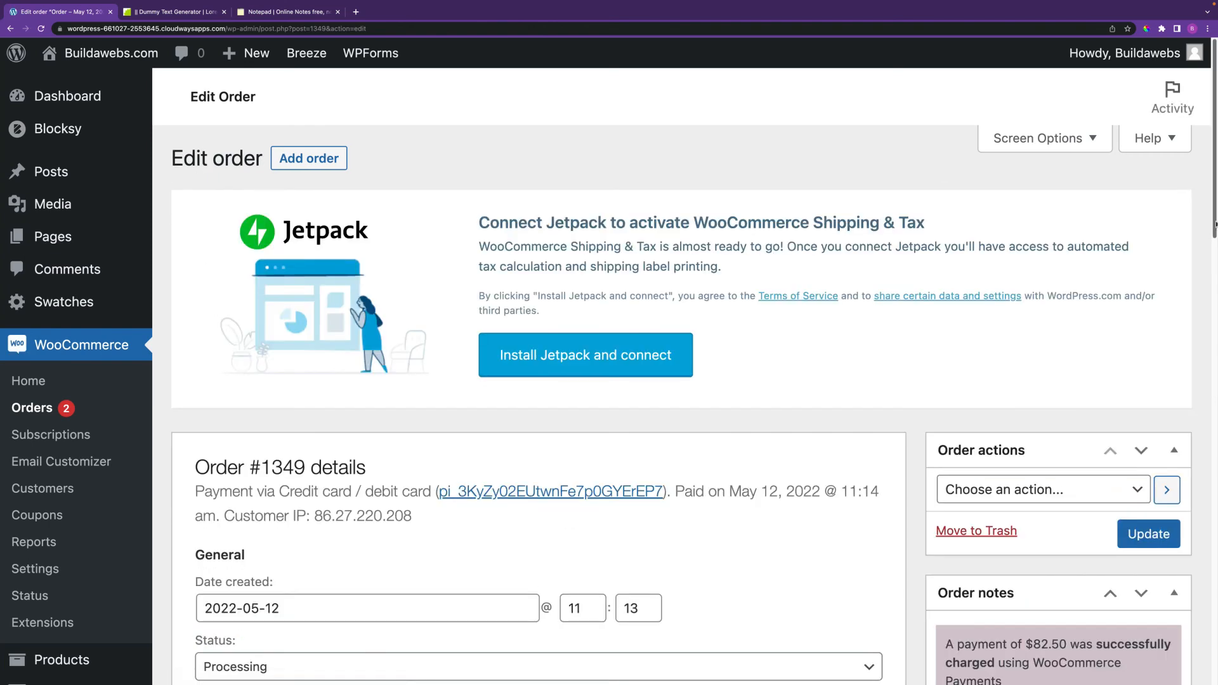
scroll(1190, 314, down, 5)
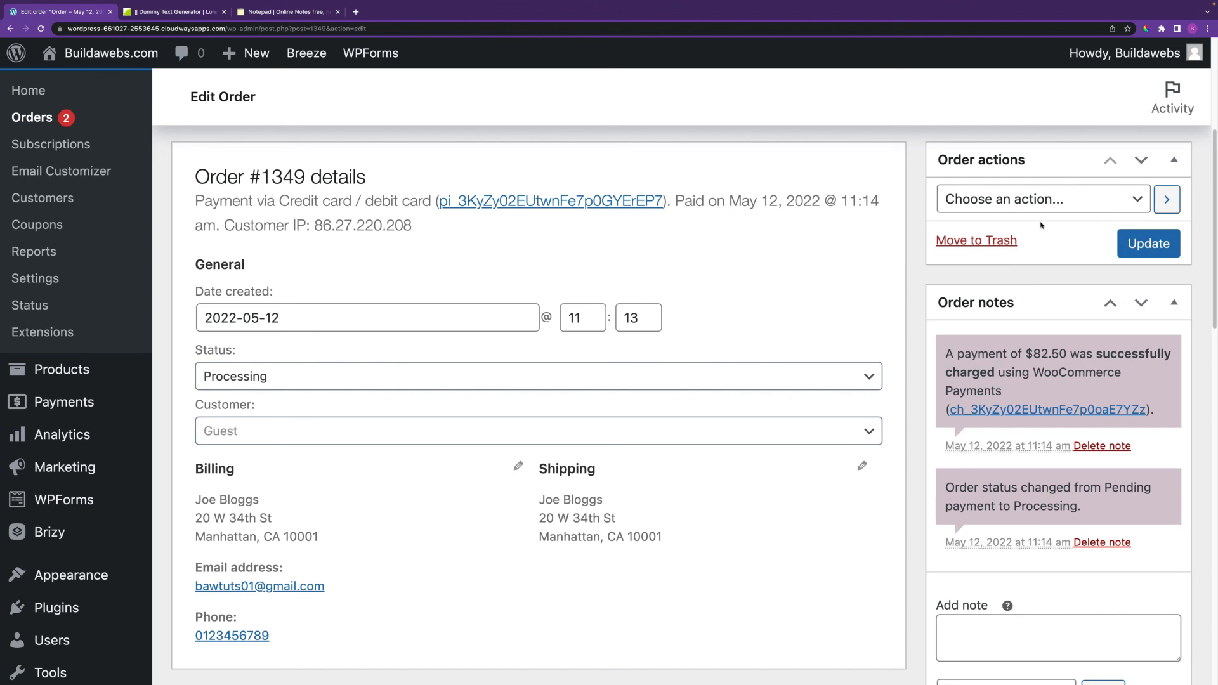
click(389, 380)
click(277, 506)
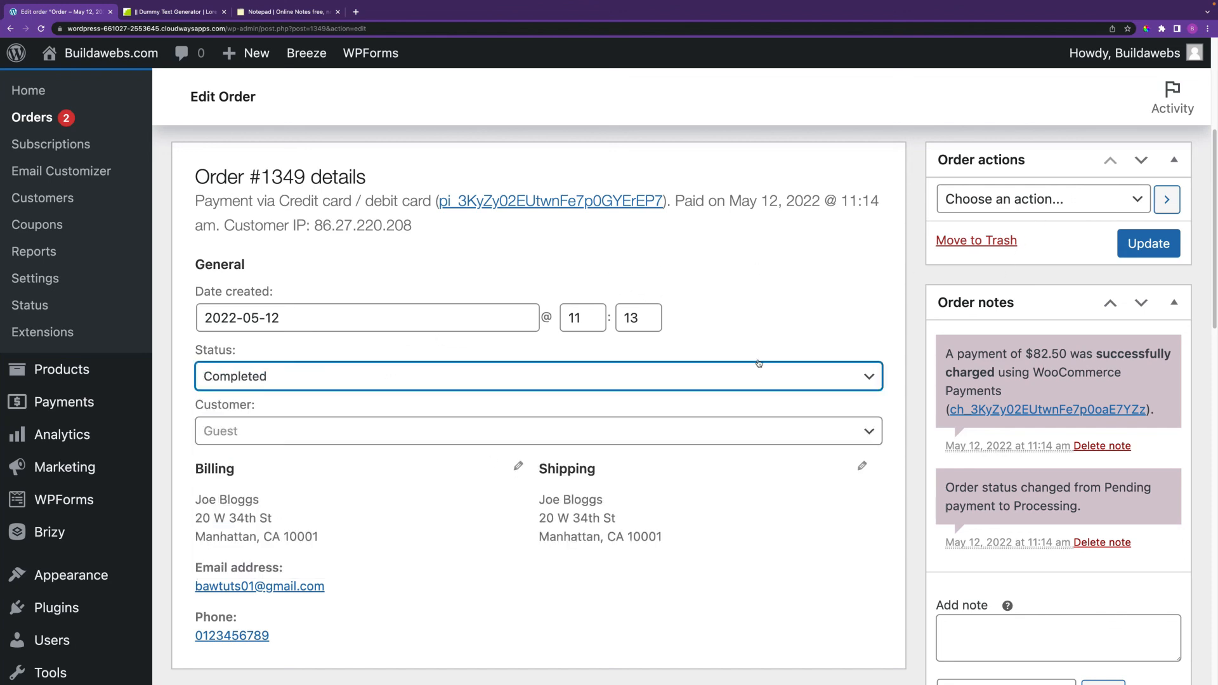
click(1155, 248)
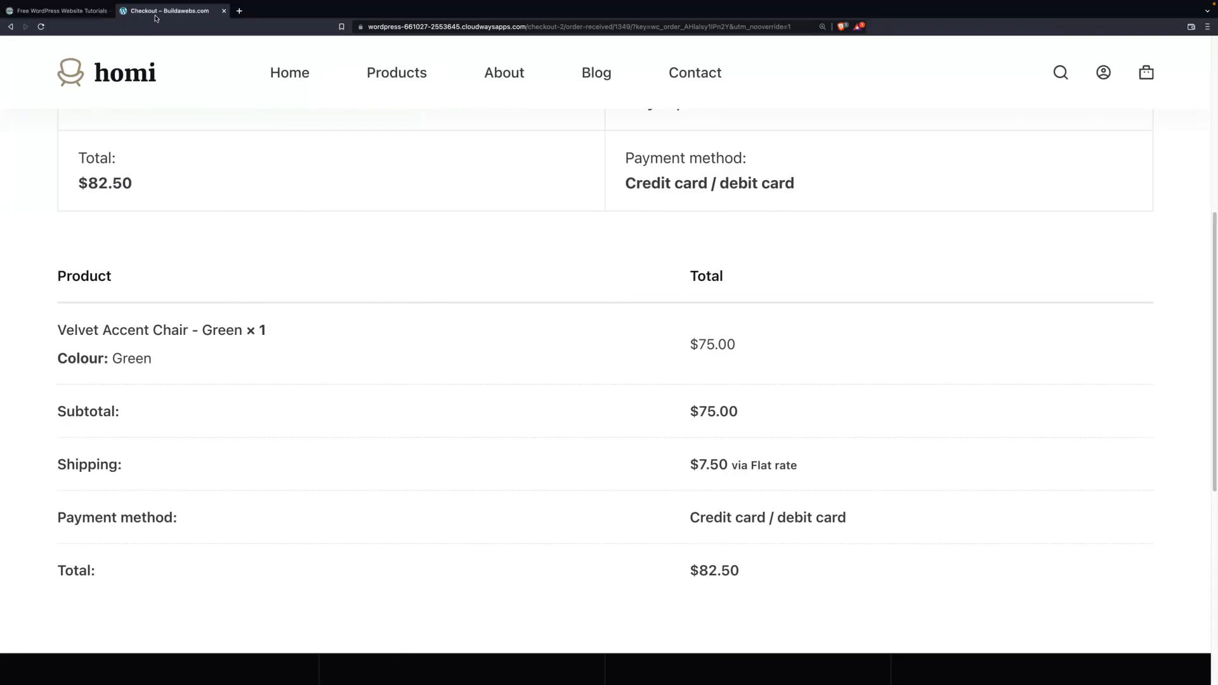
click(91, 9)
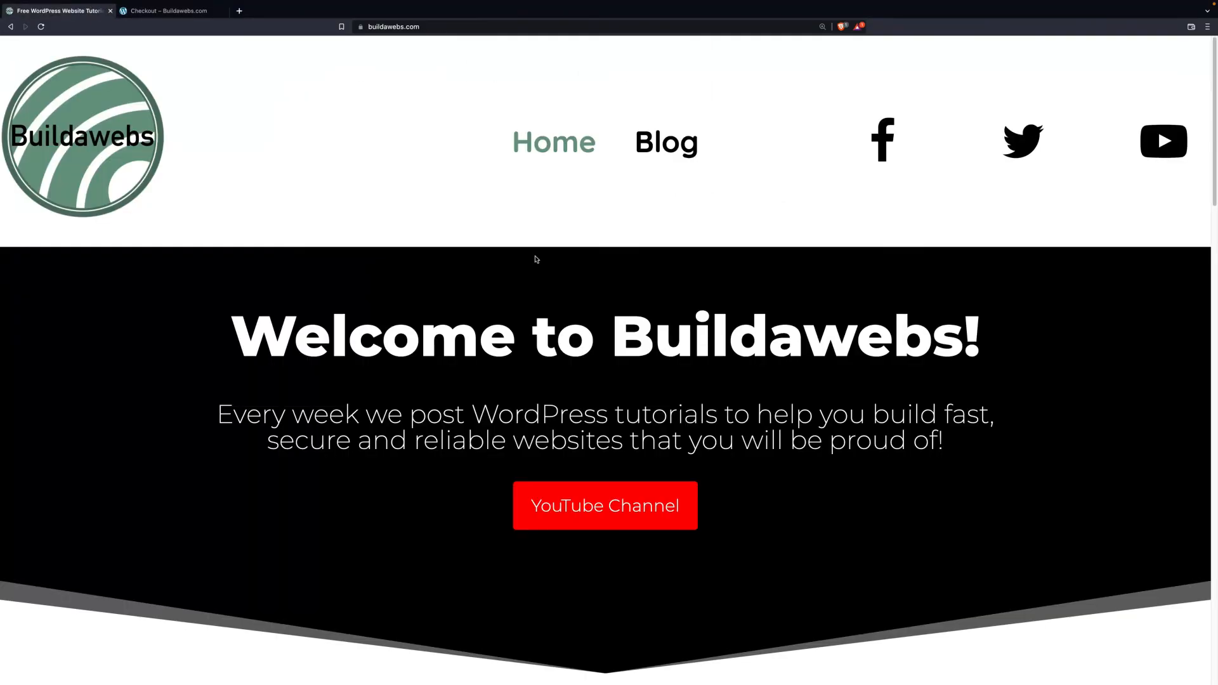